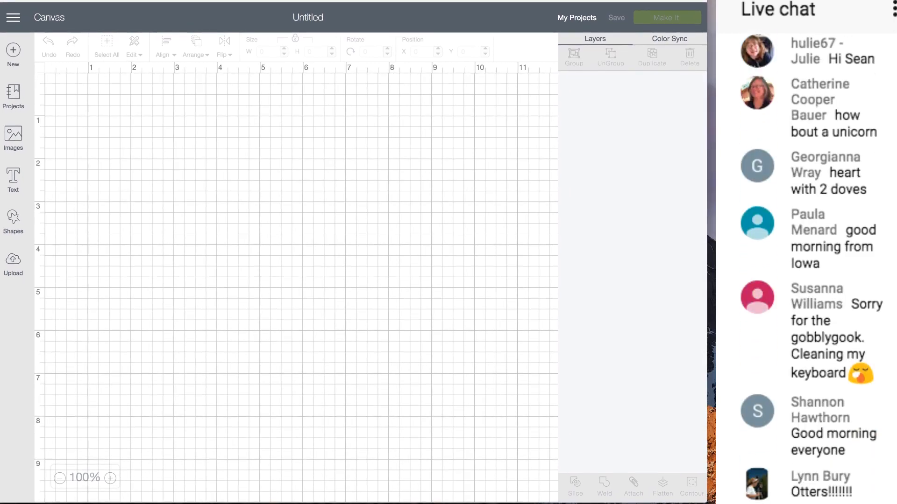
Step: Search Google for "Unicorn" in a new browser tab and show the image results
left_click_drag(705, 78, 714, 79)
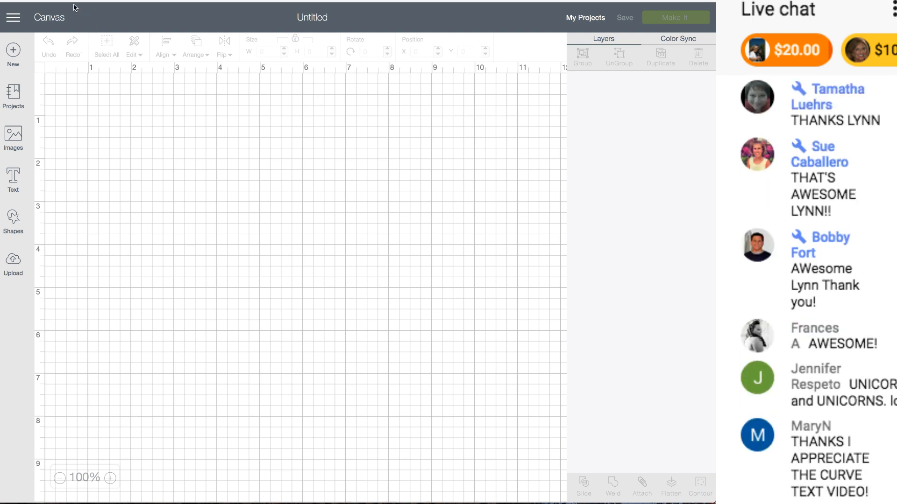
key("super+t")
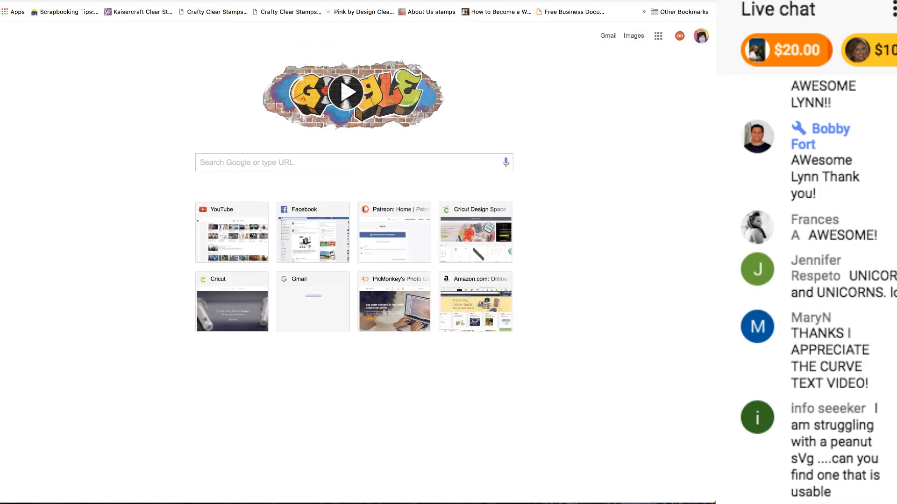
left_click(252, 164)
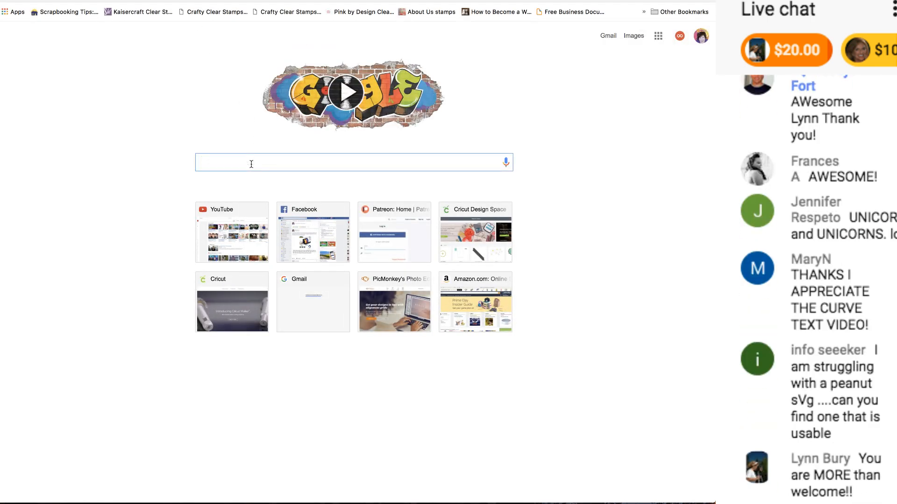
type("Unic")
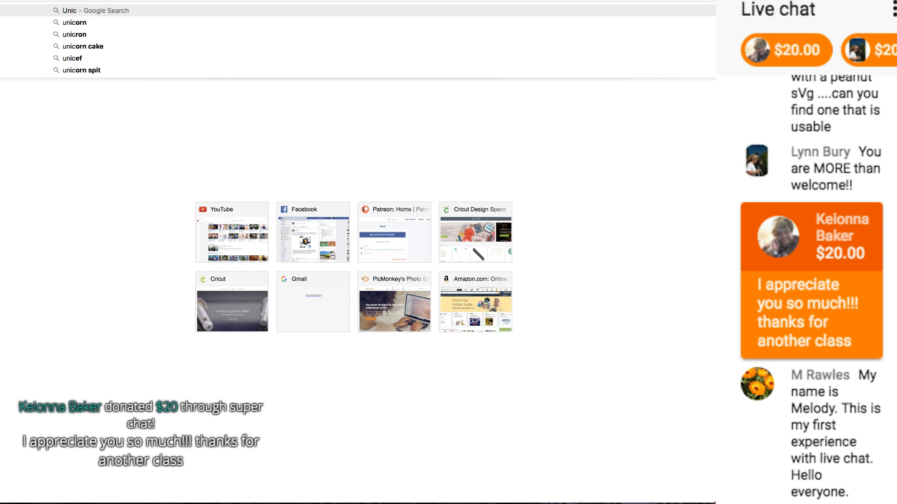
type("orn")
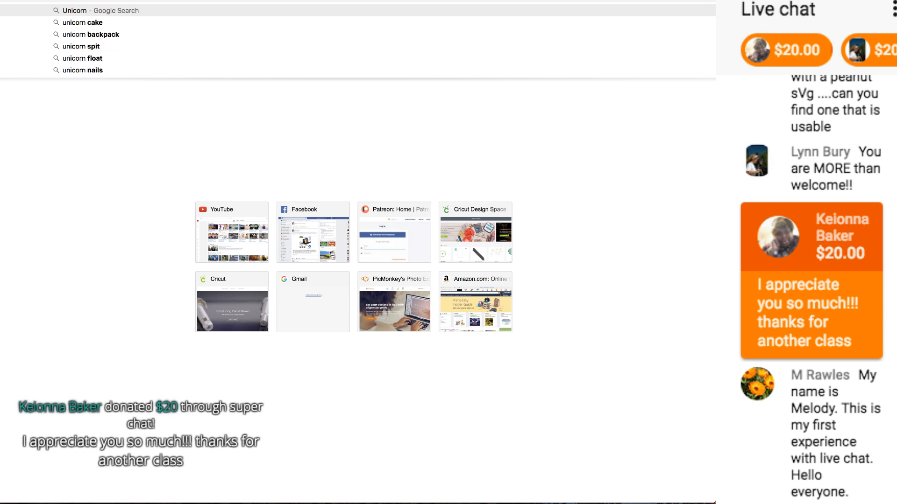
key("Return")
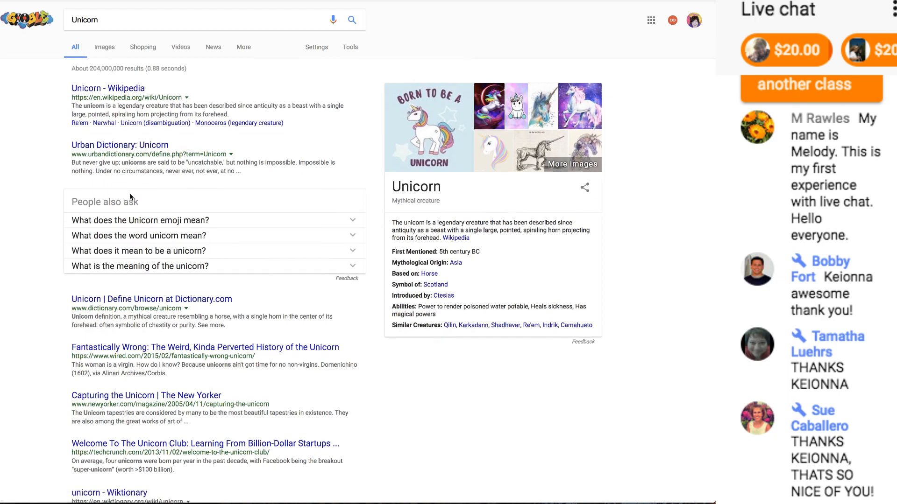
scroll(130, 193, "down", 6)
scroll(129, 197, "up", 6)
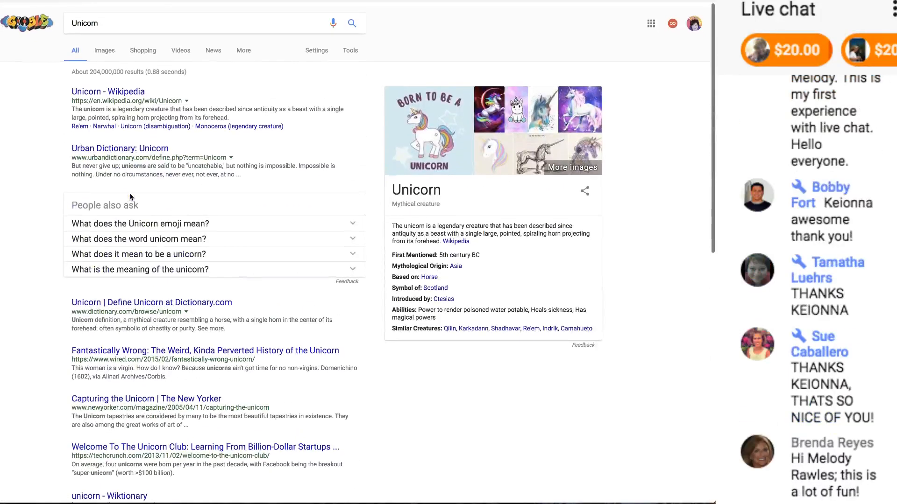
left_click(105, 50)
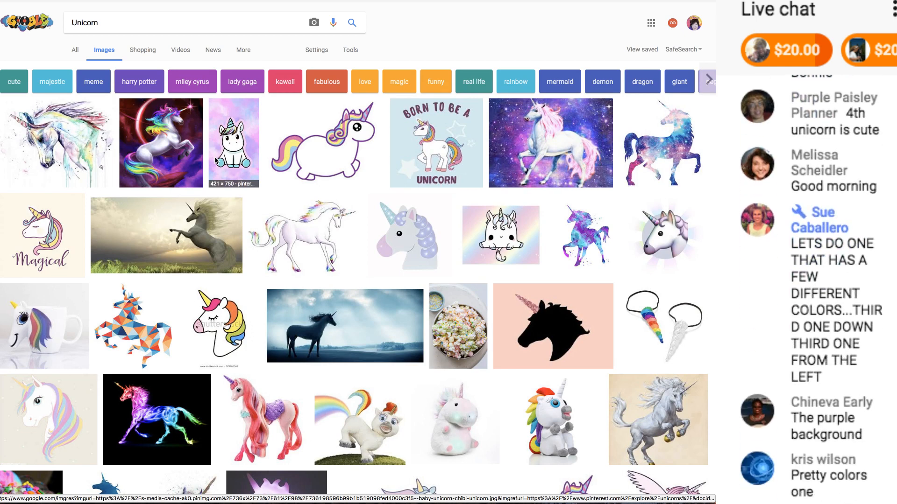
Step: Save the watercolor unicorn head image to the Desktop as a JPEG named unicorn1
left_click(88, 138)
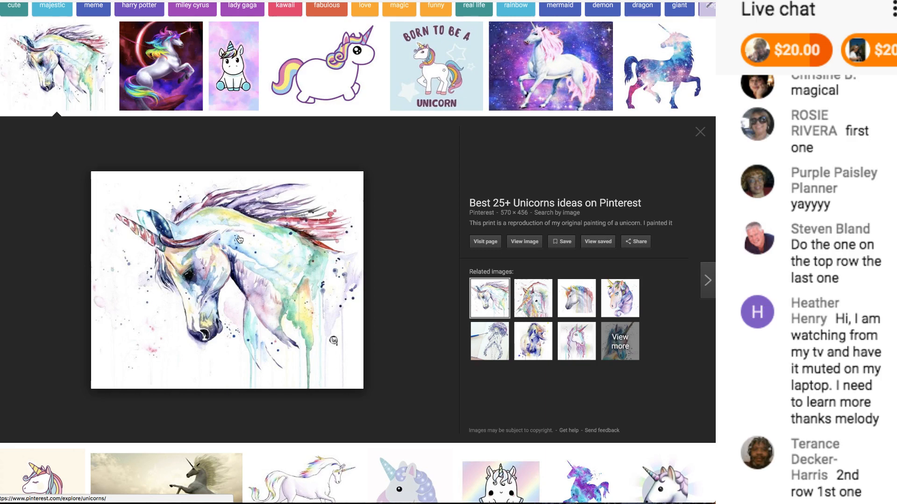
right_click(239, 239)
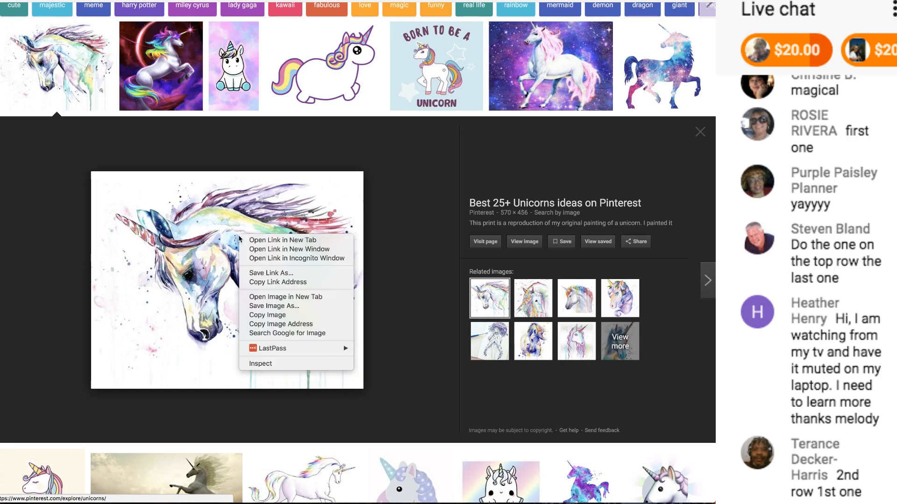
left_click(278, 307)
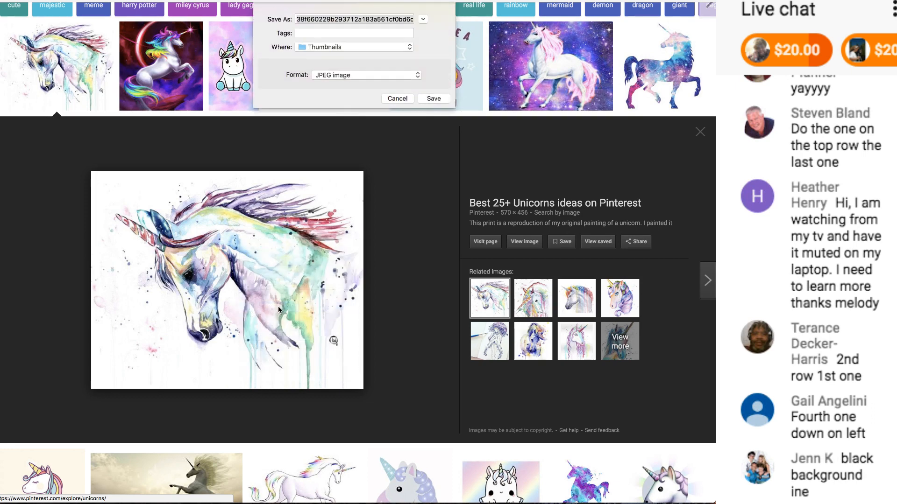
type("u")
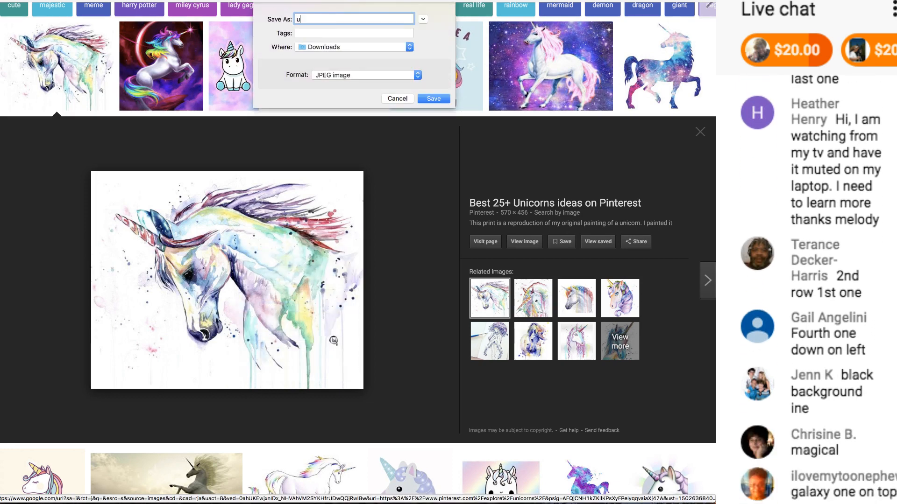
type("nicorn1")
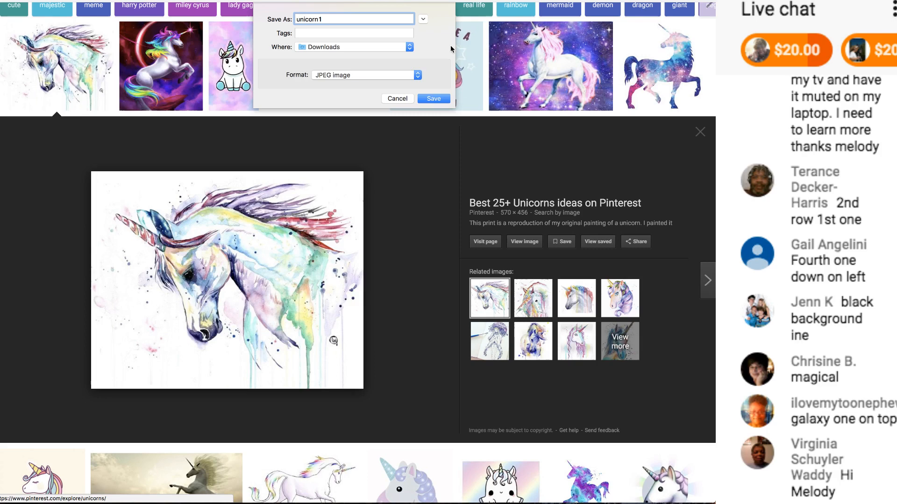
left_click(409, 47)
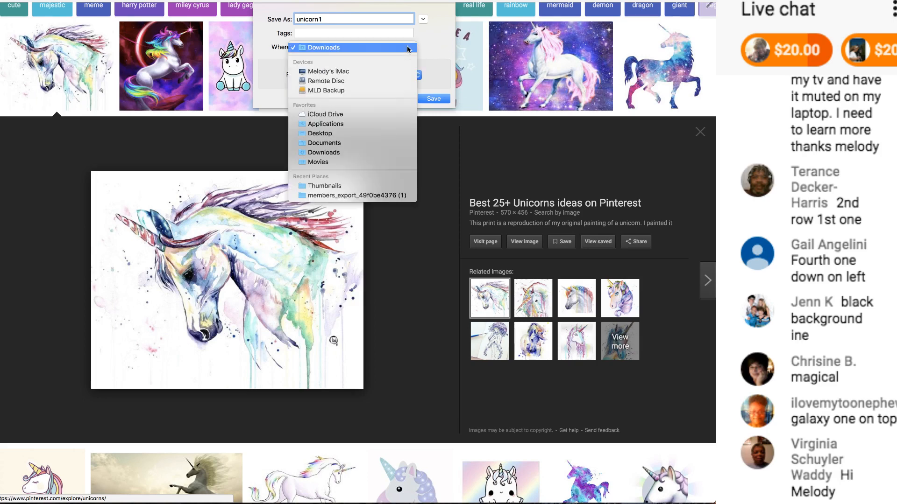
left_click(369, 134)
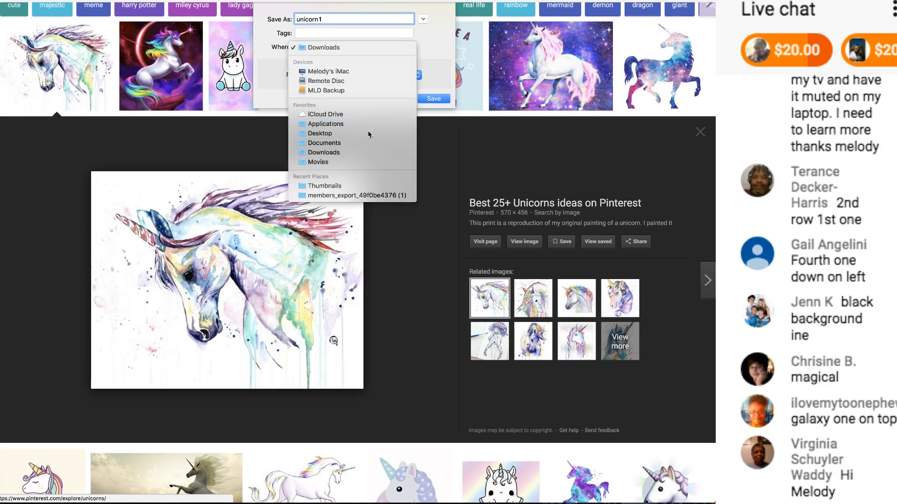
left_click(427, 99)
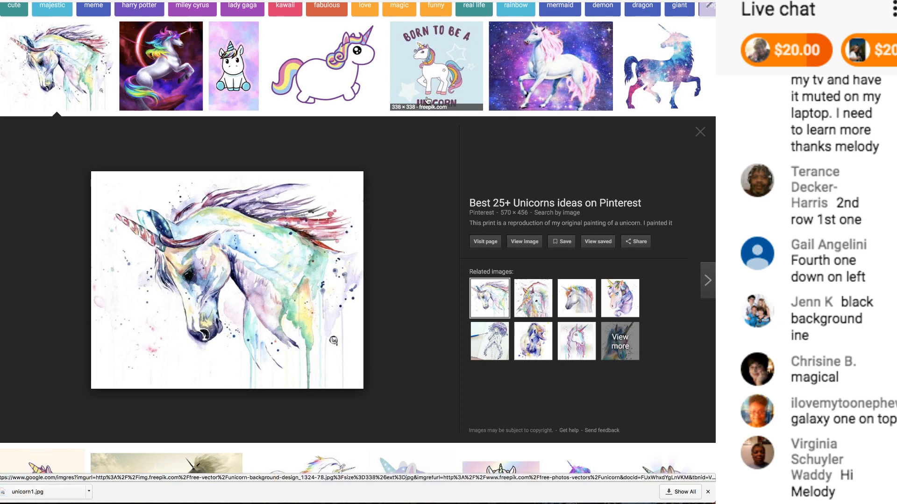
Step: Save the purple-outlined cartoon unicorn with the rainbow tail to the Desktop as a JPEG named "unicorn 2"
right_click(319, 68)
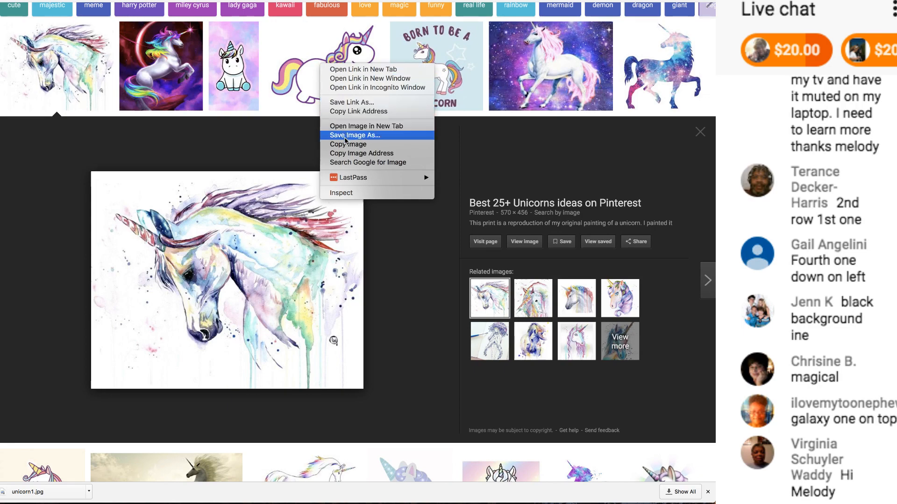
left_click(304, 138)
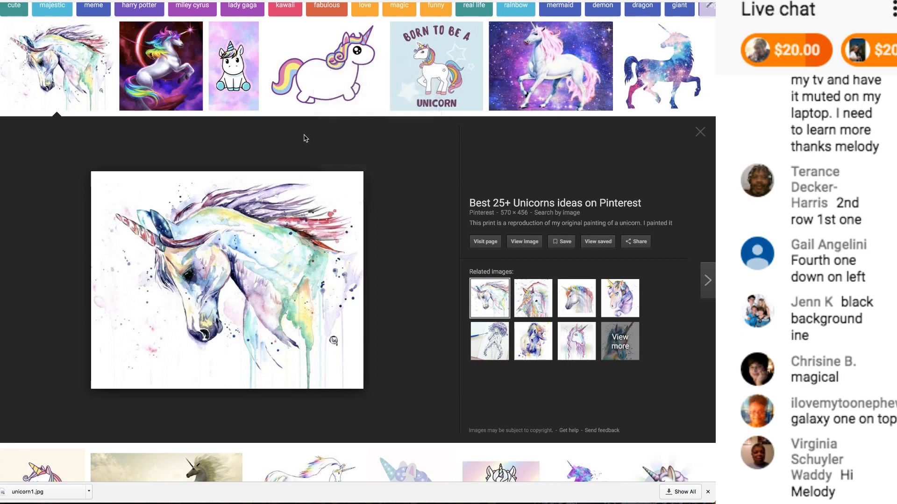
left_click(317, 86)
right_click(298, 240)
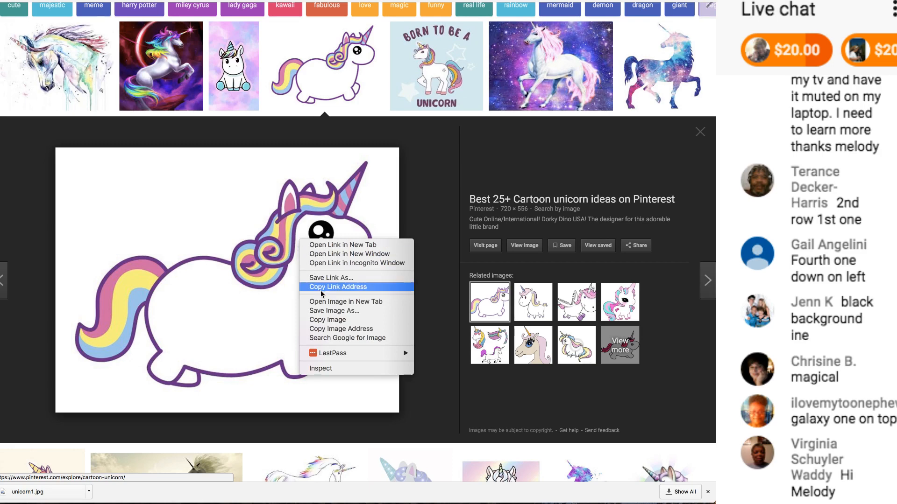
left_click(335, 311)
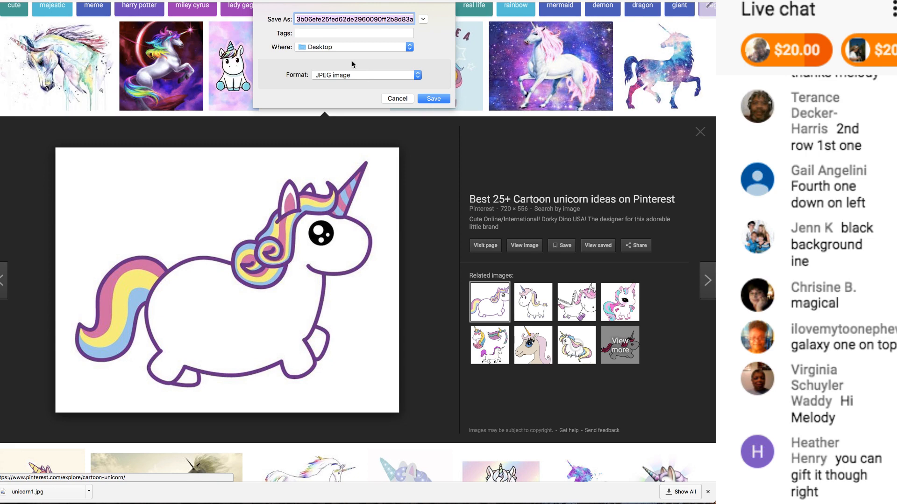
type("unicor")
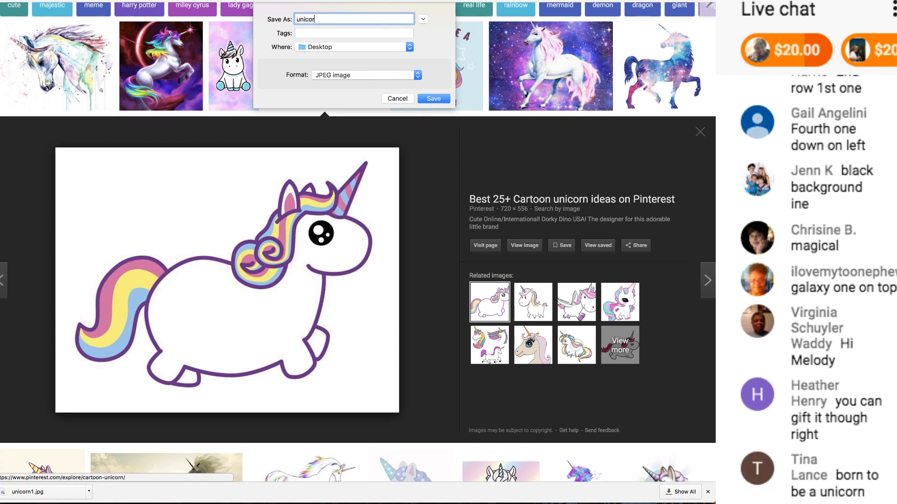
type("n 2")
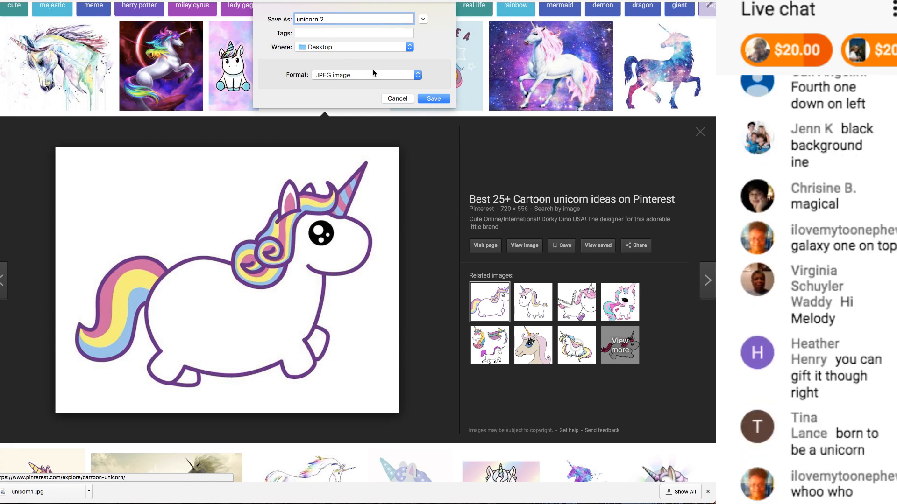
left_click(438, 100)
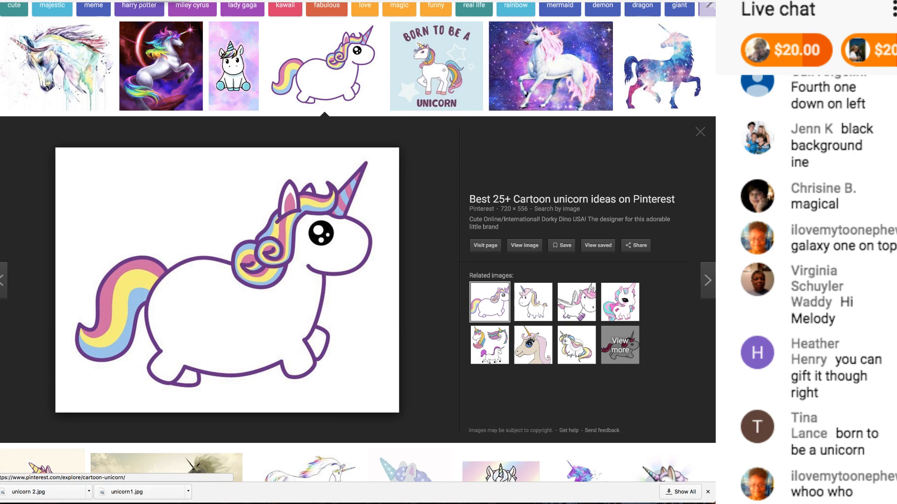
Step: Switch to Cricut Design Space and load the watercolor unicorn image file for upload
left_click(133, 0)
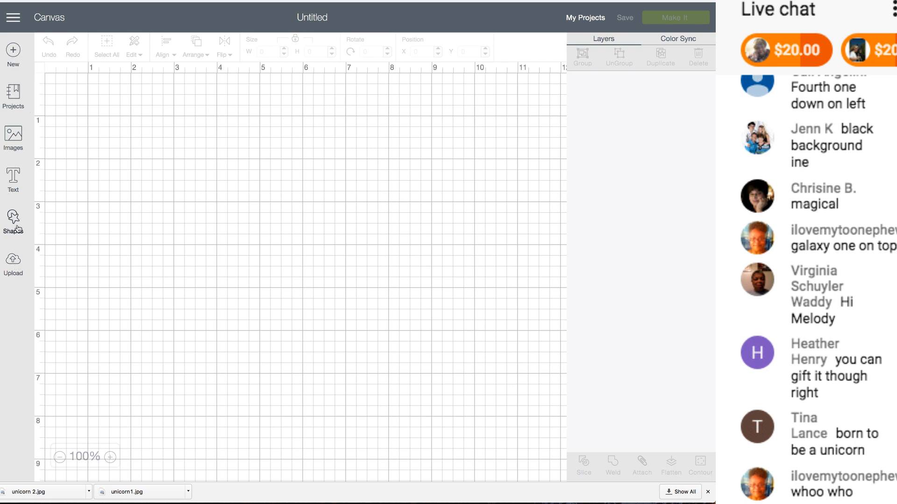
left_click(13, 260)
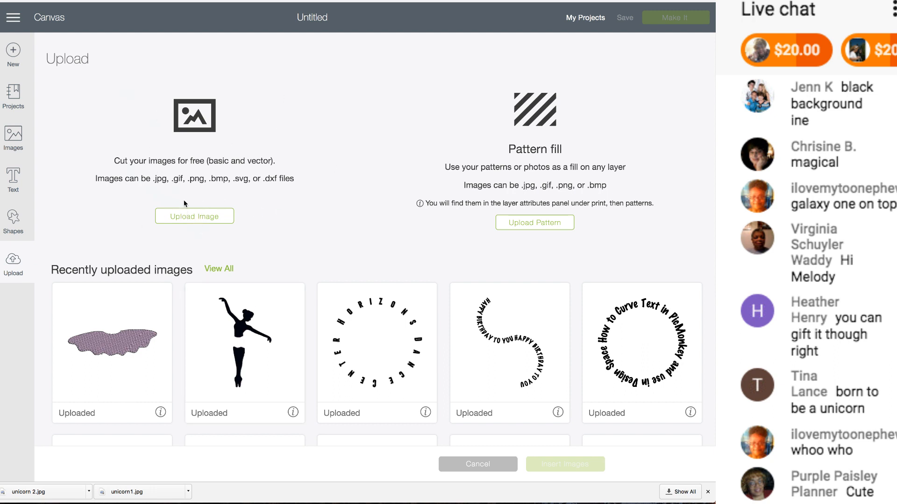
left_click(187, 218)
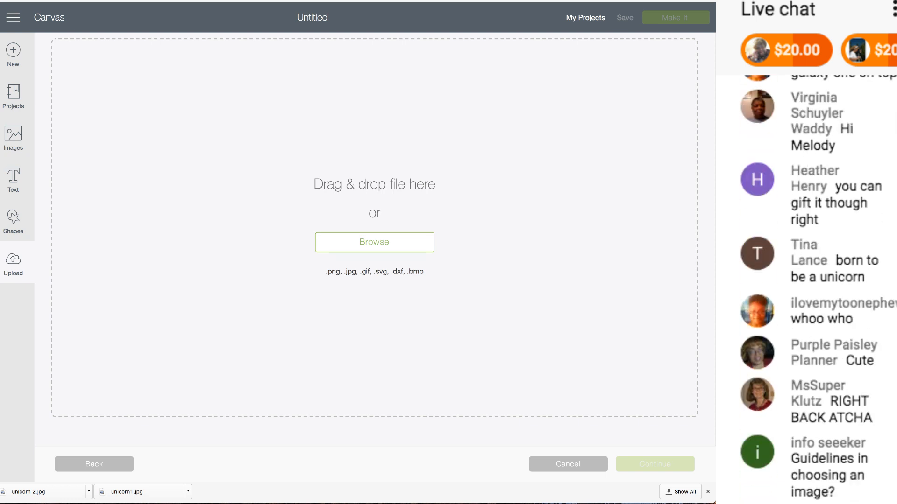
left_click_drag(701, 213, 387, 248)
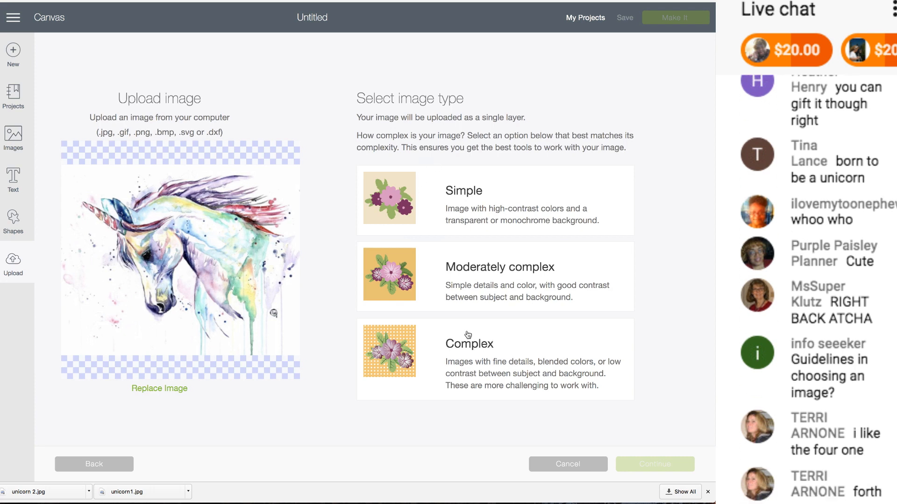
Step: Compare the Simple, Moderately complex and Complex image types for the watercolor unicorn and continue with Complex
left_click(472, 355)
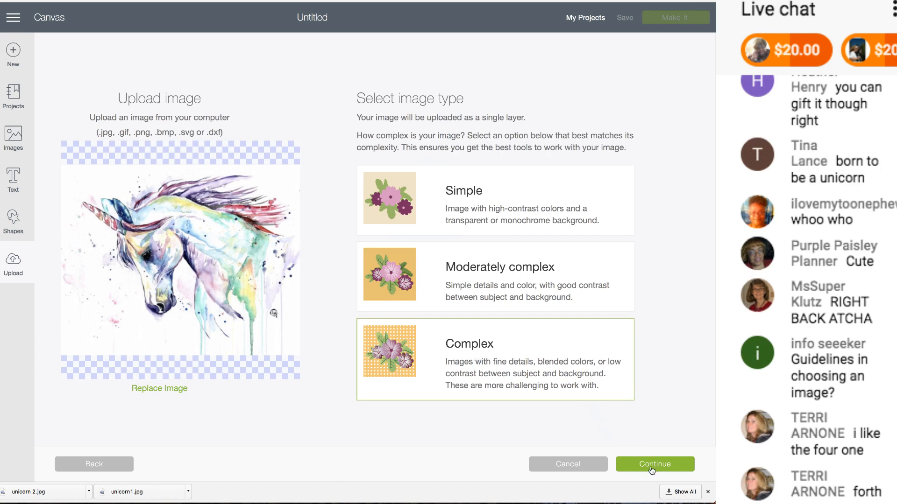
left_click(405, 200)
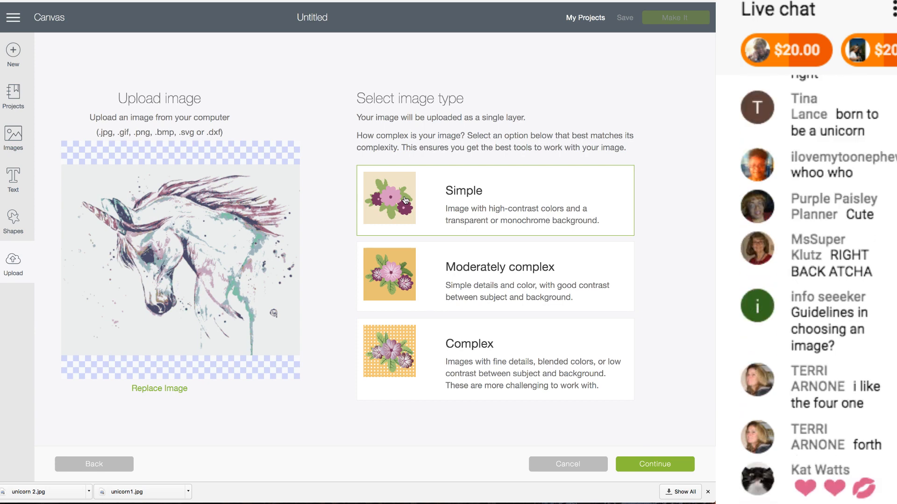
left_click(450, 266)
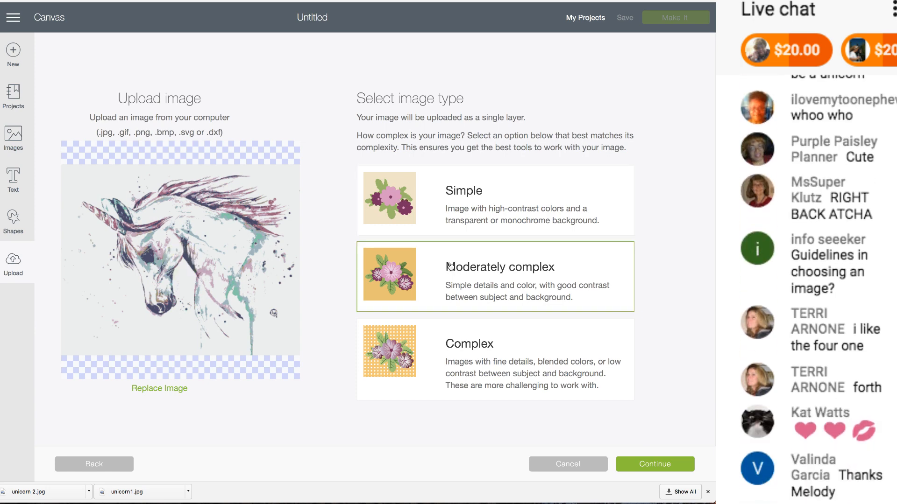
left_click(445, 345)
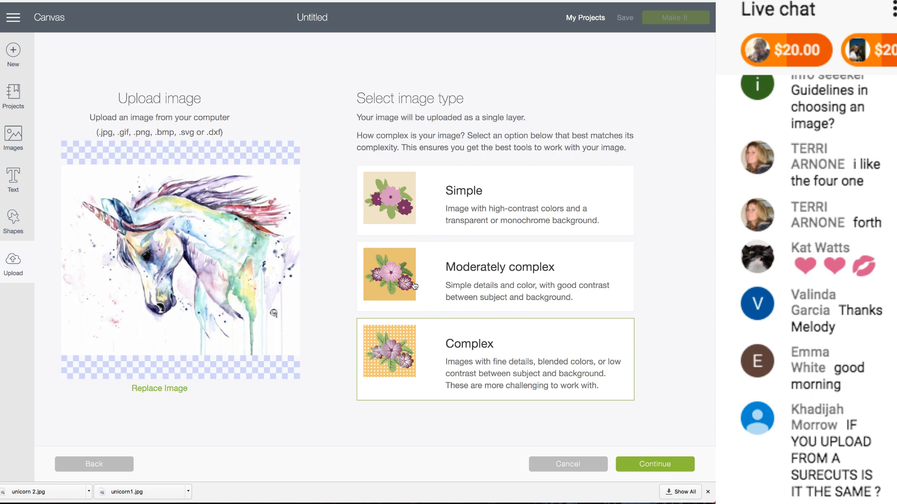
left_click(410, 218)
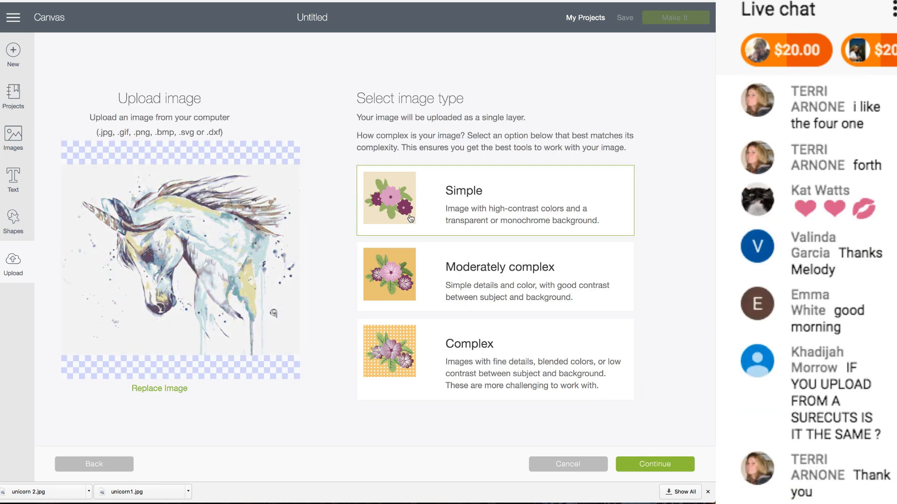
left_click(415, 345)
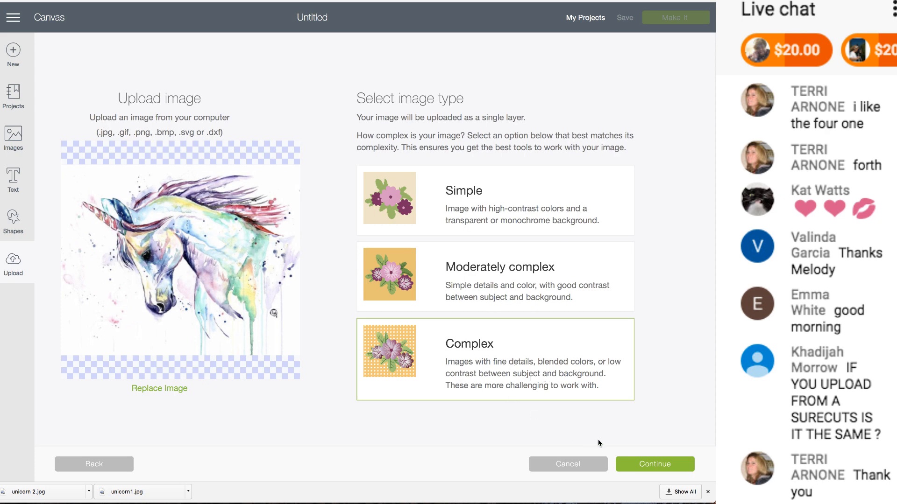
left_click(653, 465)
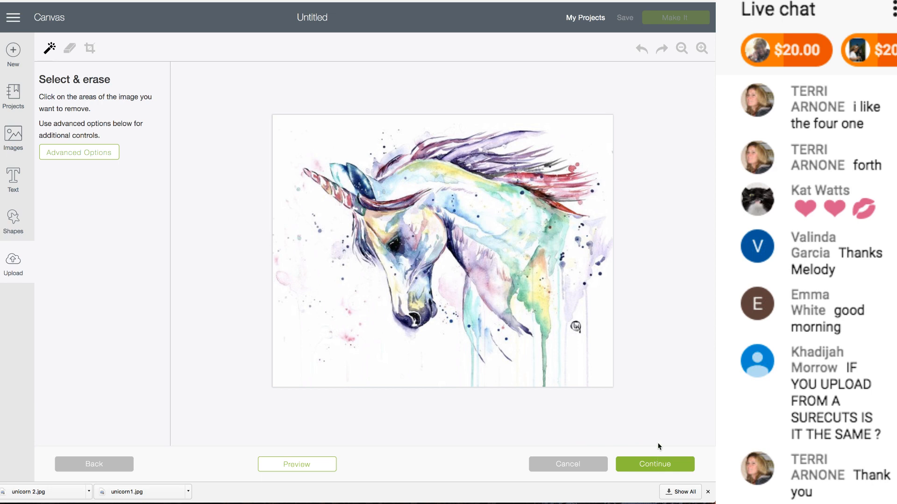
Step: Remove the white background around the watercolor unicorn and check the resulting print then cut and cut image previews
left_click(282, 242)
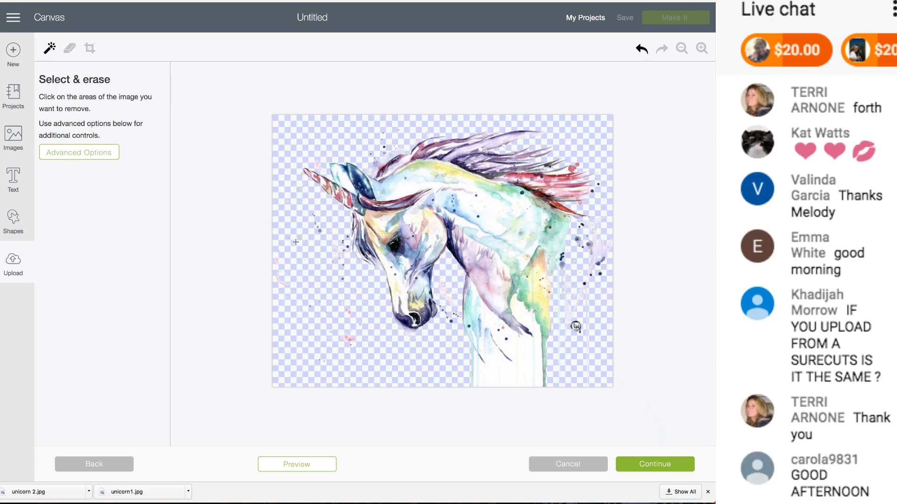
left_click(641, 49)
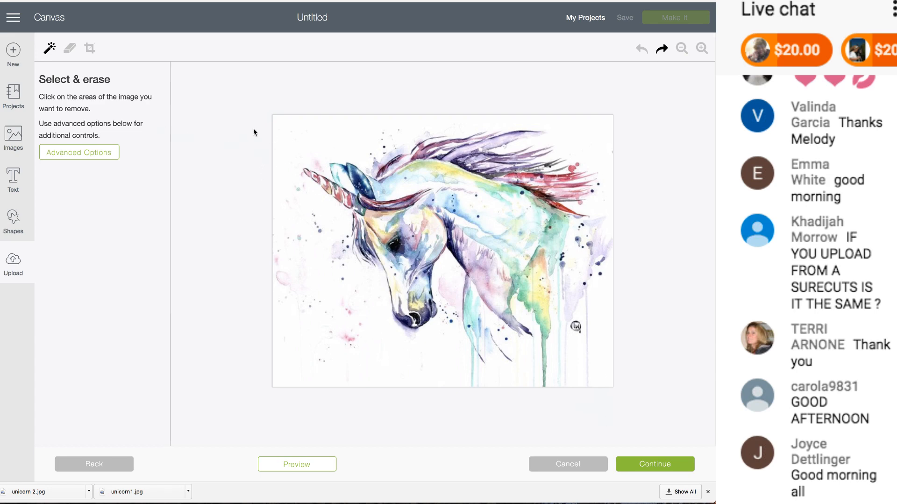
left_click(303, 127)
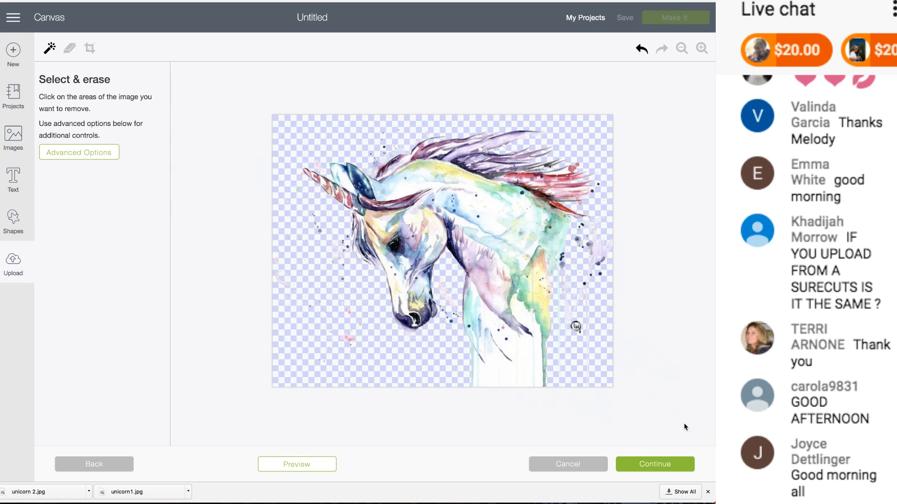
left_click(656, 465)
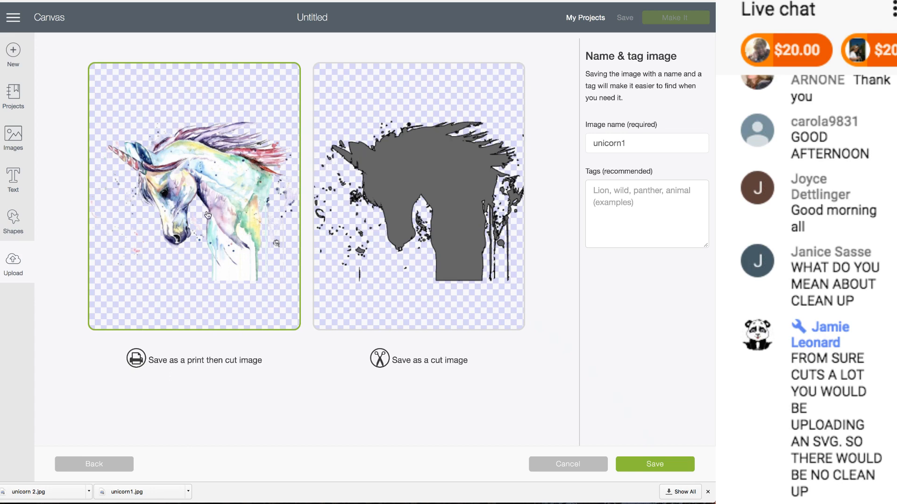
left_click(114, 469)
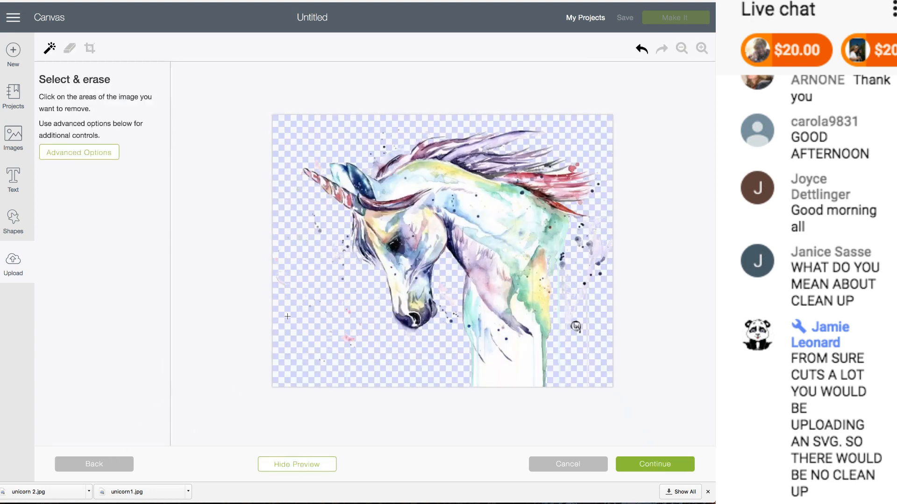
Step: Erase the paint splatters around the unicorn's horn and face and behind its neck with an enlarged eraser
left_click(69, 50)
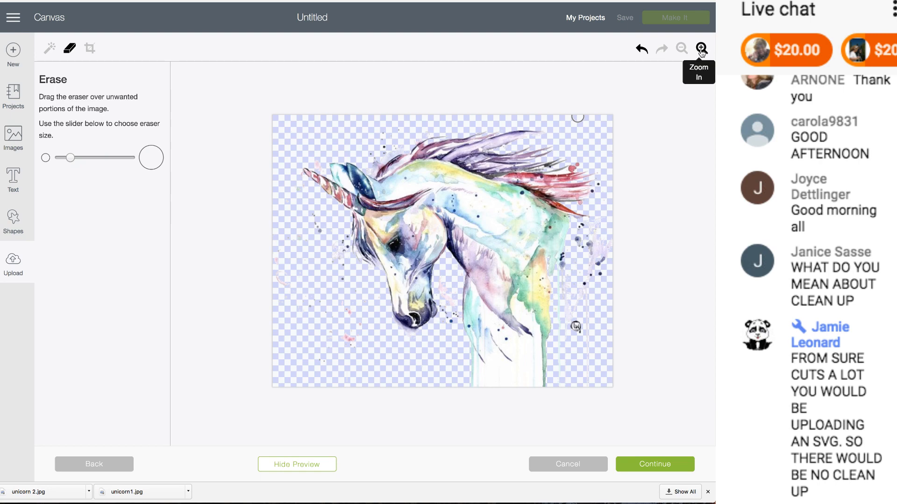
left_click(701, 49)
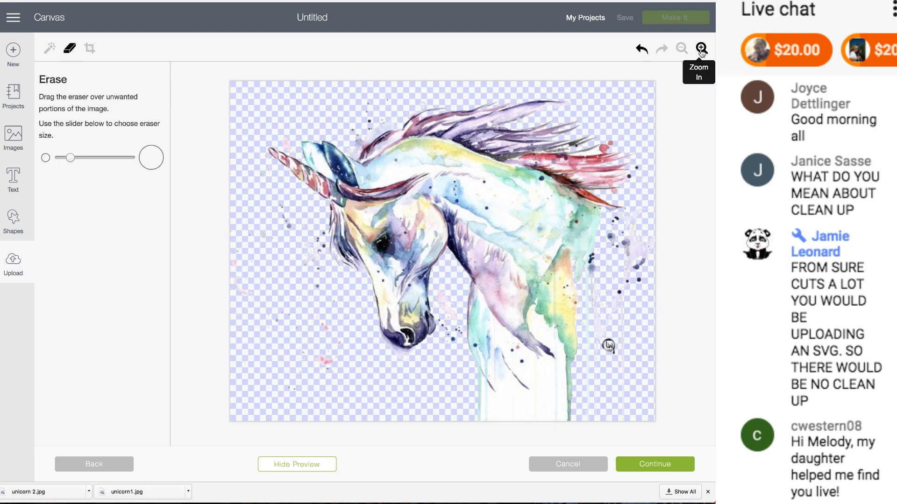
left_click(701, 49)
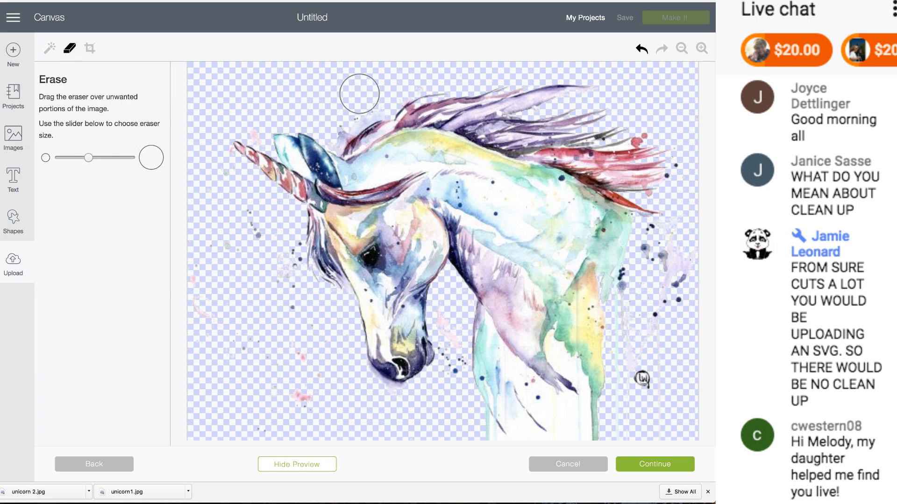
left_click_drag(366, 95, 332, 110)
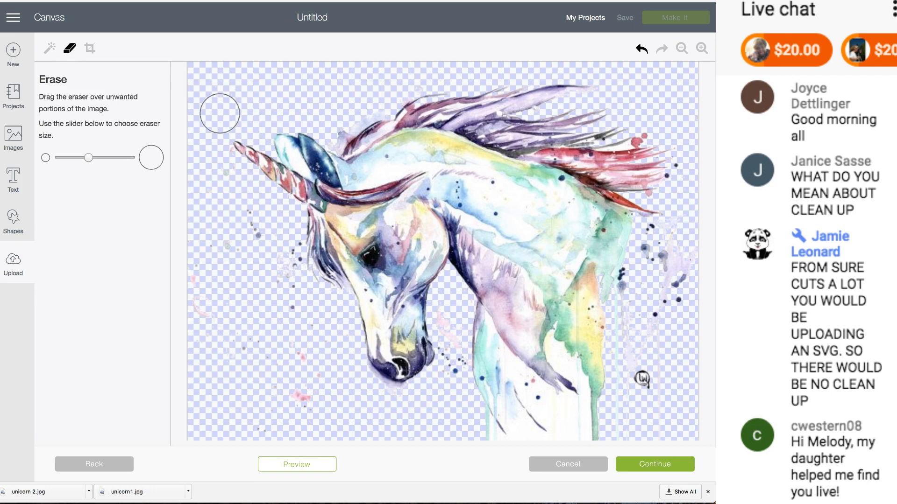
mouse_move(209, 154)
left_mouse_down()
mouse_move(264, 234)
mouse_move(285, 246)
mouse_move(308, 407)
mouse_move(230, 369)
mouse_move(212, 256)
mouse_move(232, 242)
mouse_move(210, 348)
mouse_move(220, 405)
mouse_move(266, 423)
left_mouse_up()
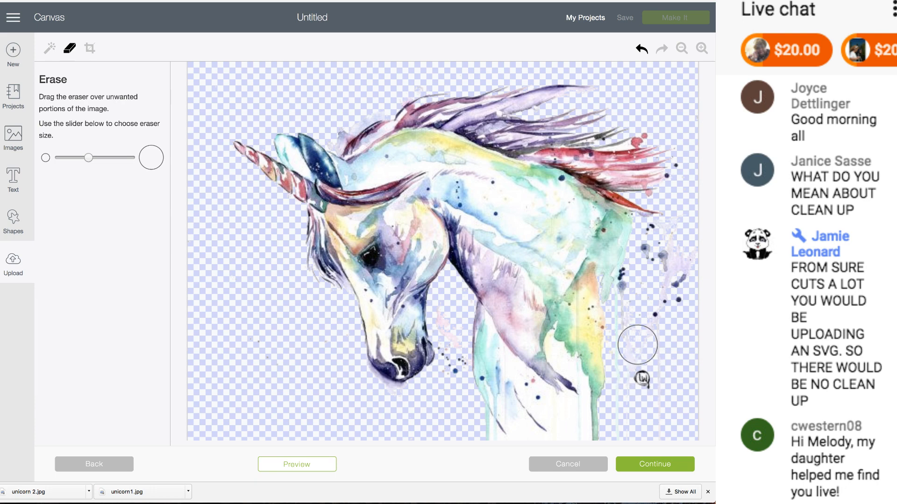
mouse_move(634, 347)
left_mouse_down()
mouse_move(638, 278)
mouse_move(652, 242)
mouse_move(667, 241)
mouse_move(679, 250)
mouse_move(680, 266)
mouse_move(670, 301)
mouse_move(654, 310)
left_mouse_up()
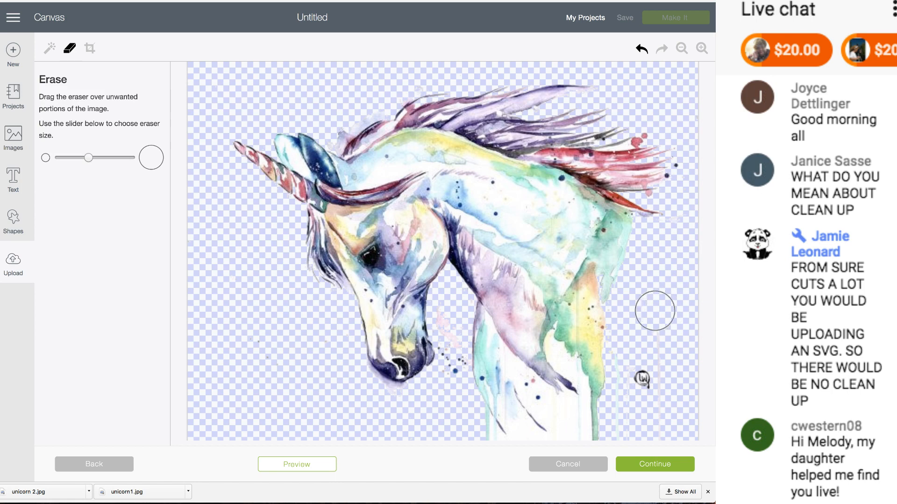
left_click(683, 176)
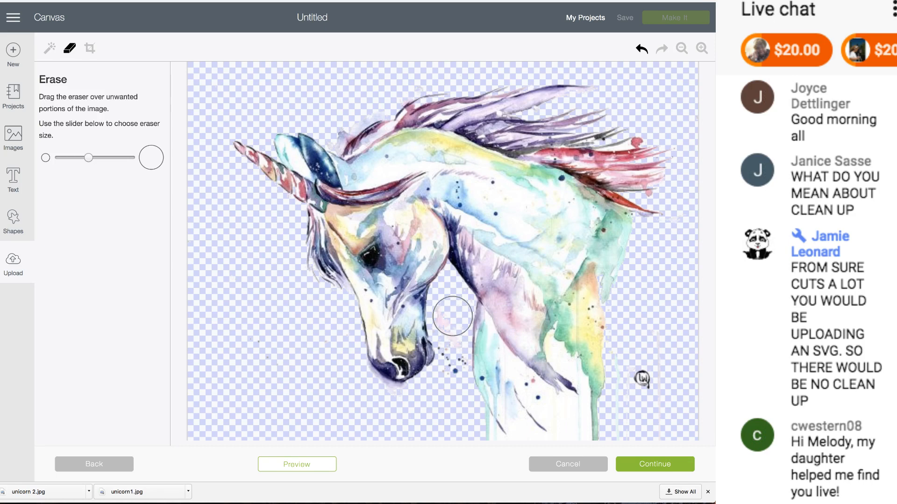
Step: Erase the pink smear and dots between the muzzle and chest with a smaller eraser, undoing strokes that cut into the body
left_click_drag(449, 304, 451, 332)
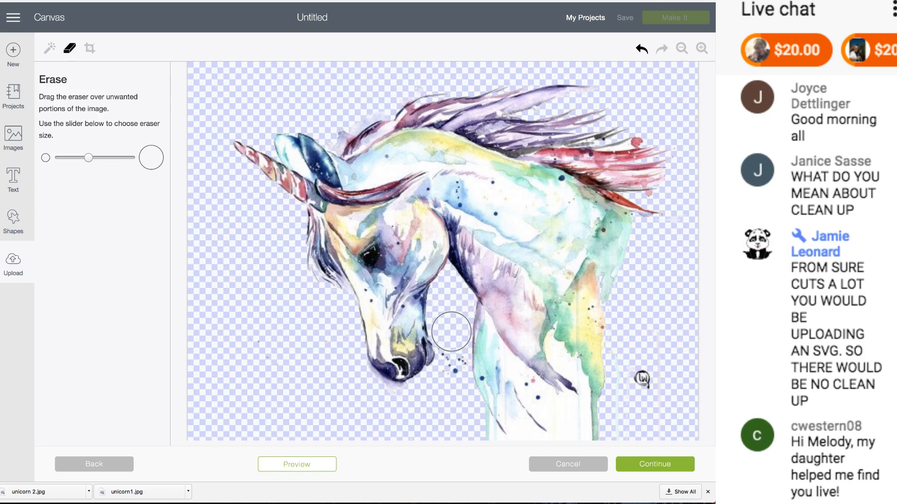
left_click_drag(87, 158, 81, 159)
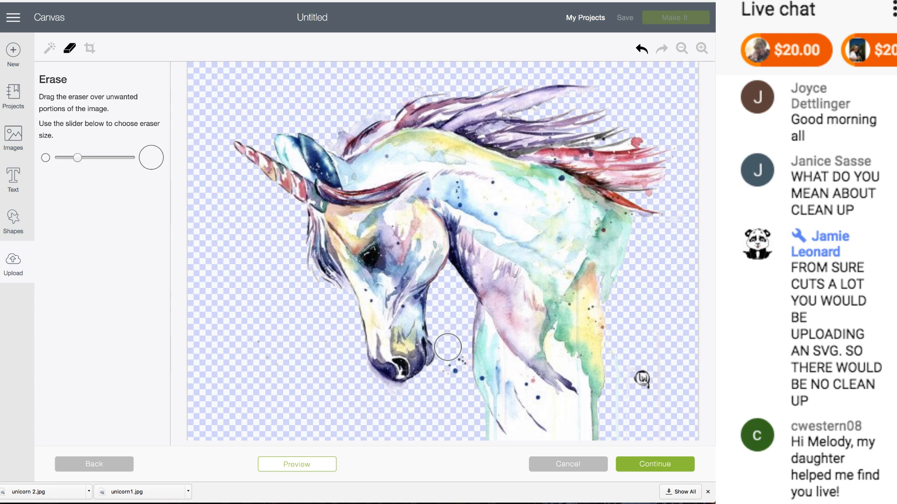
mouse_move(447, 347)
left_mouse_down()
mouse_move(452, 377)
mouse_move(458, 314)
mouse_move(467, 394)
mouse_move(449, 386)
mouse_move(465, 377)
mouse_move(461, 325)
mouse_move(468, 372)
left_mouse_up()
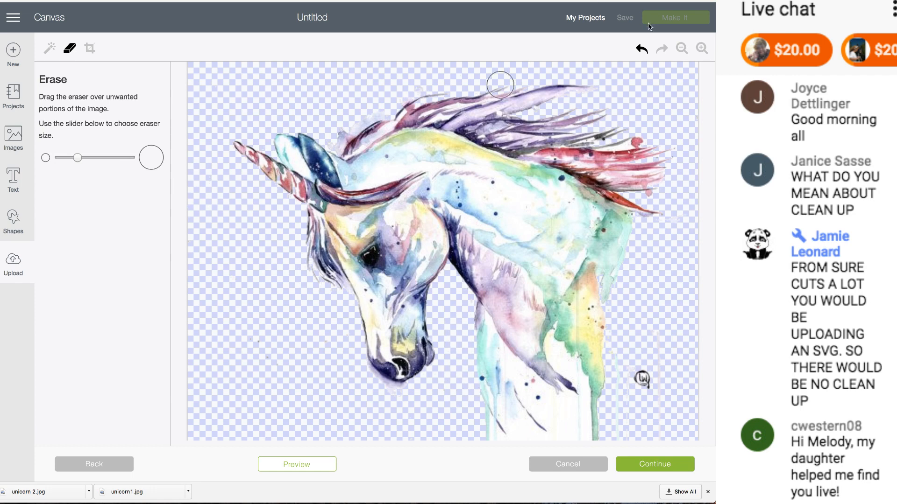
left_click(642, 49)
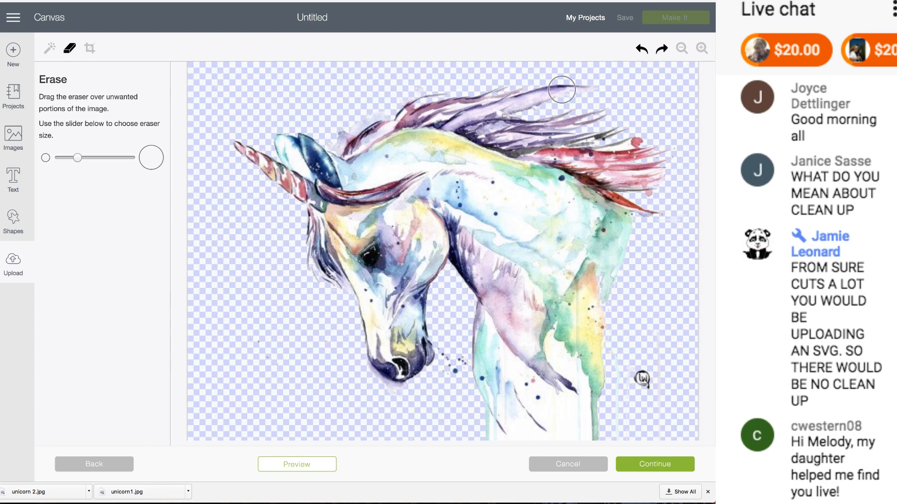
left_click(451, 344)
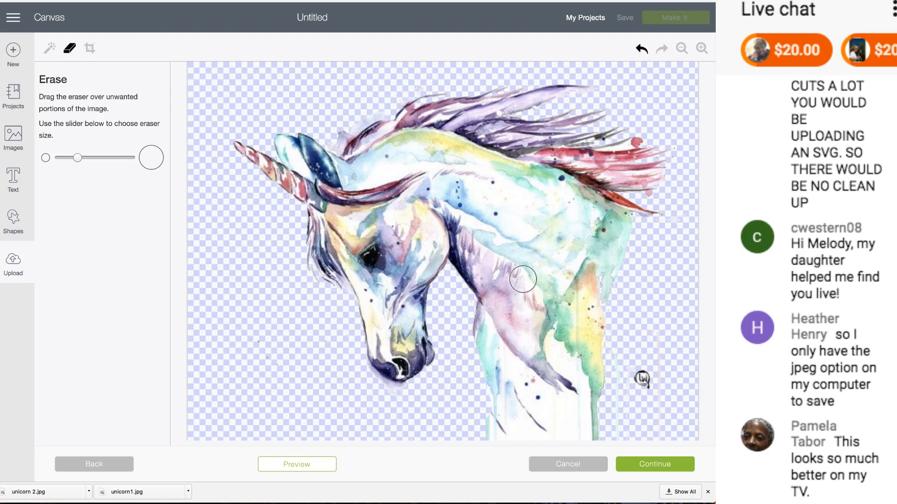
left_click(640, 49)
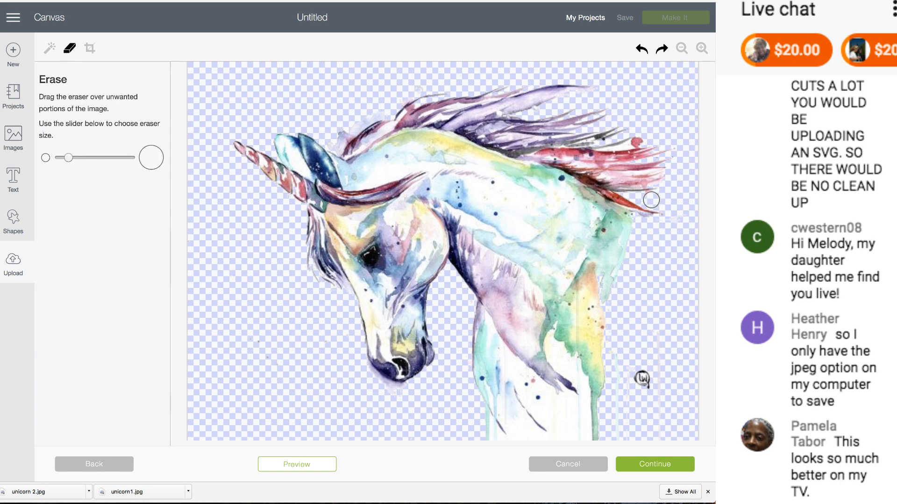
Step: Erase the red spots beside the mane and the faint streaks near the signature, and check the cut image preview for leftovers
left_click_drag(671, 144, 668, 141)
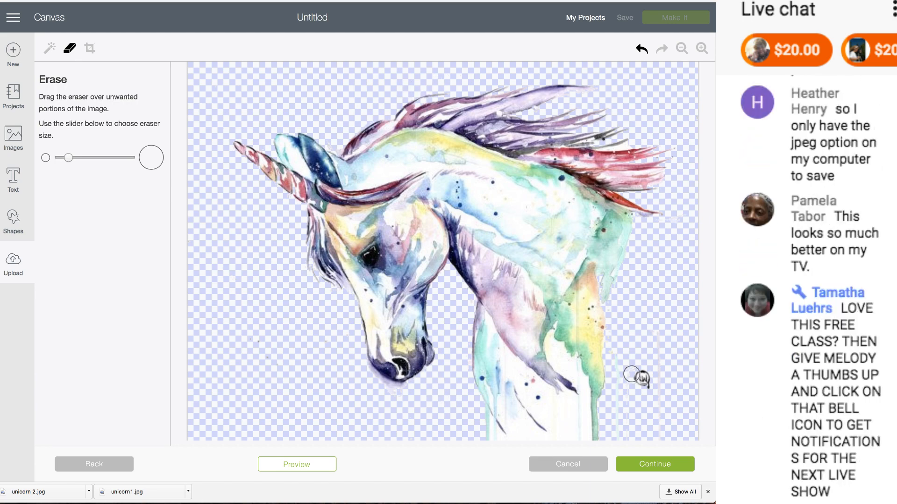
left_click_drag(619, 353, 620, 422)
left_click(682, 48)
left_click(682, 51)
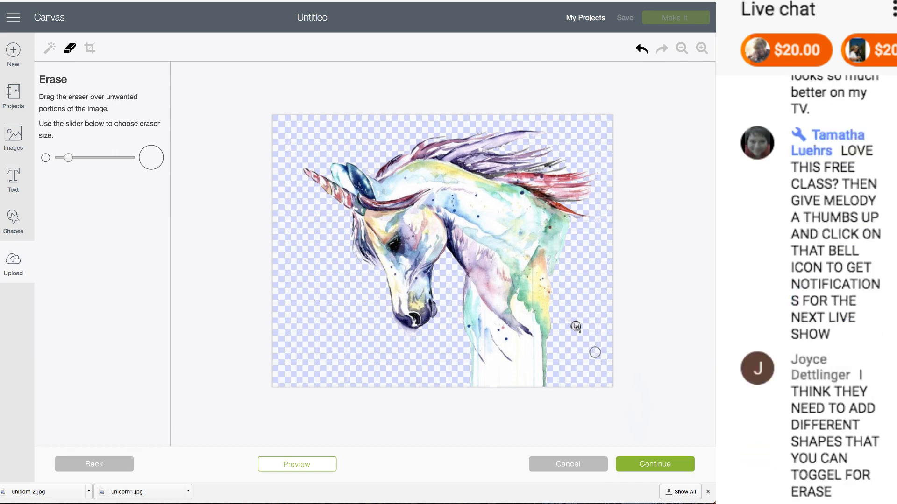
left_click(649, 462)
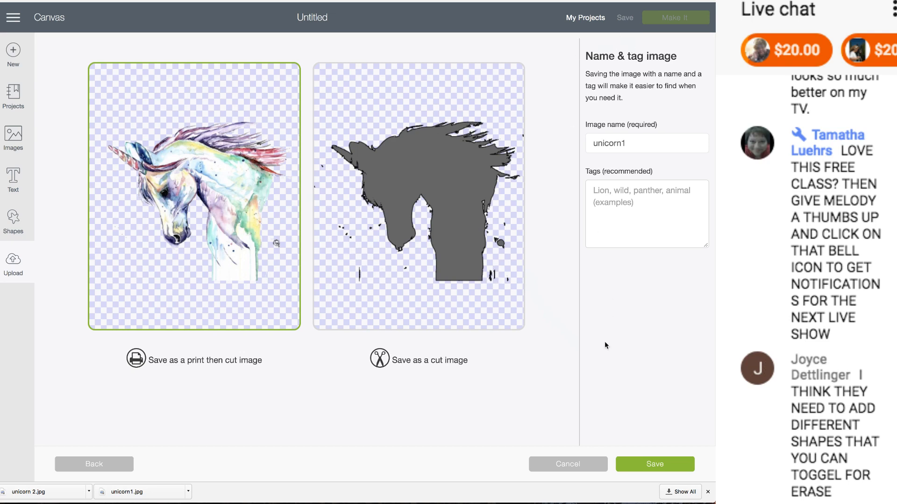
left_click(92, 465)
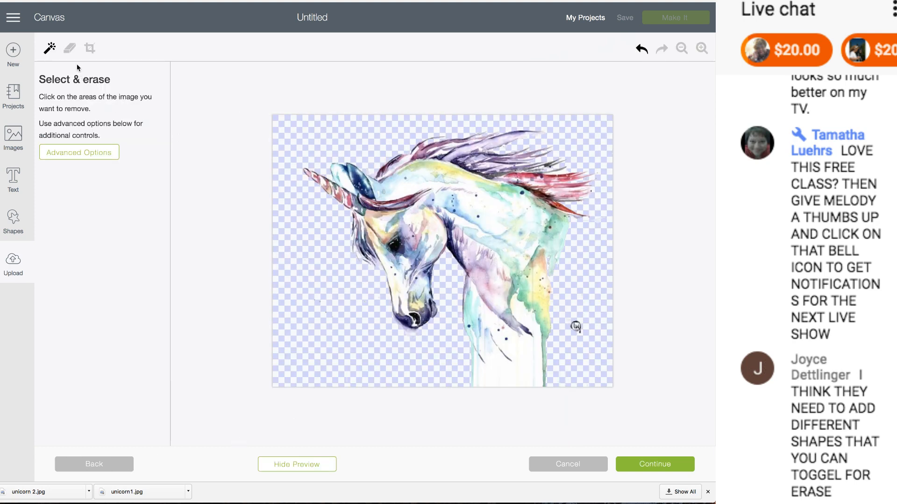
Step: Erase the leftover specks in front of and below the muzzle with a larger eraser and recheck the cut image preview
left_click(70, 50)
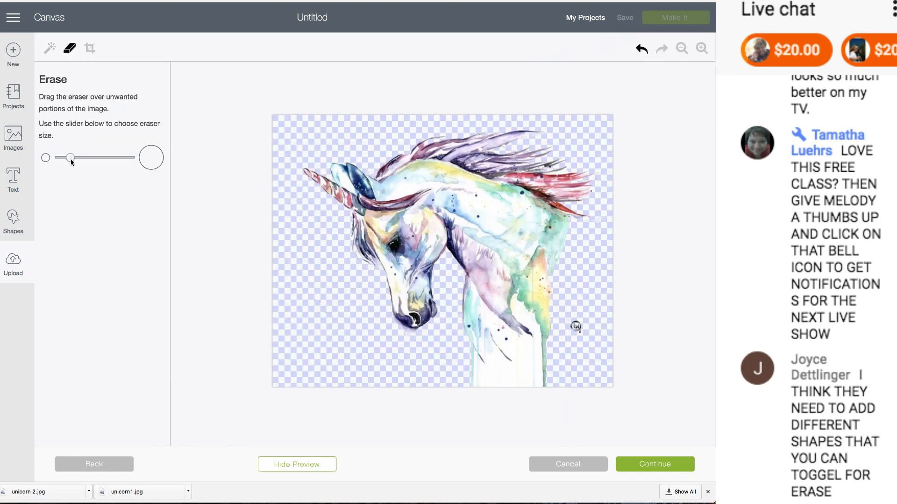
left_click_drag(85, 159, 86, 159)
mouse_move(286, 283)
left_mouse_down()
mouse_move(367, 296)
mouse_move(295, 314)
mouse_move(363, 324)
mouse_move(288, 350)
mouse_move(366, 348)
mouse_move(256, 364)
mouse_move(411, 369)
mouse_move(288, 385)
mouse_move(423, 375)
mouse_move(446, 368)
mouse_move(446, 342)
mouse_move(393, 352)
mouse_move(406, 368)
mouse_move(465, 366)
left_mouse_up()
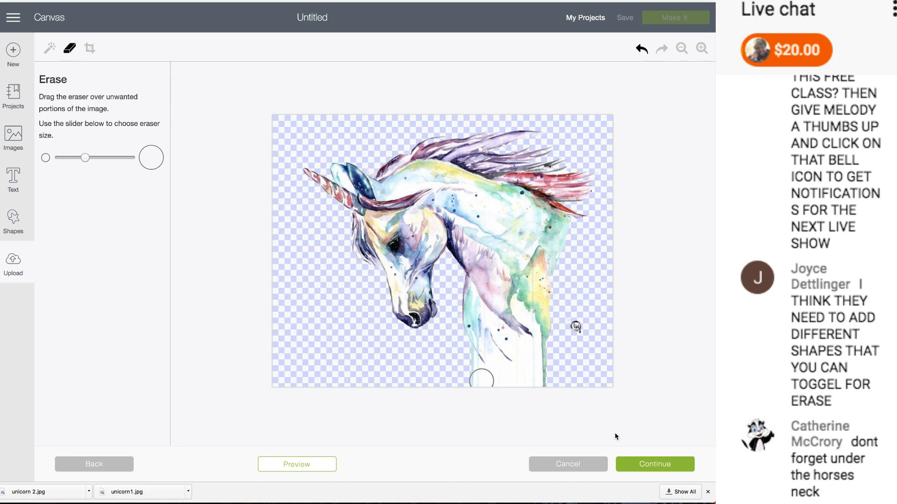
left_click(651, 470)
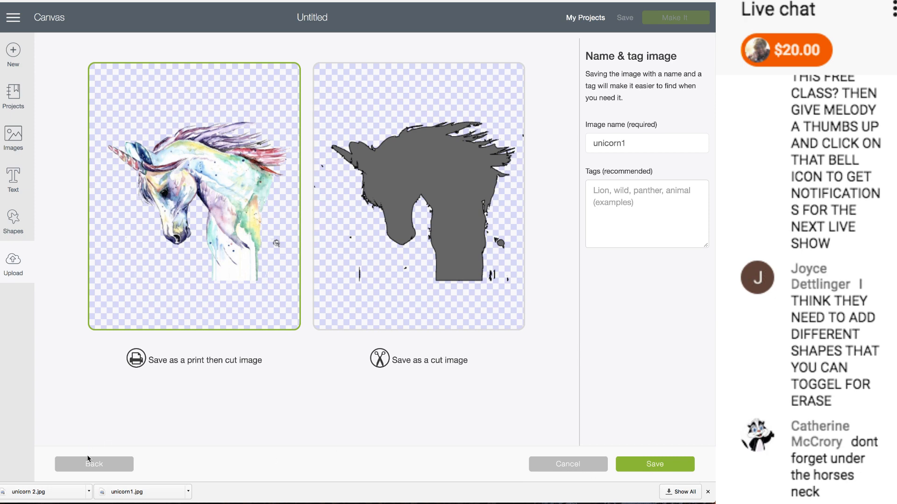
left_click(96, 467)
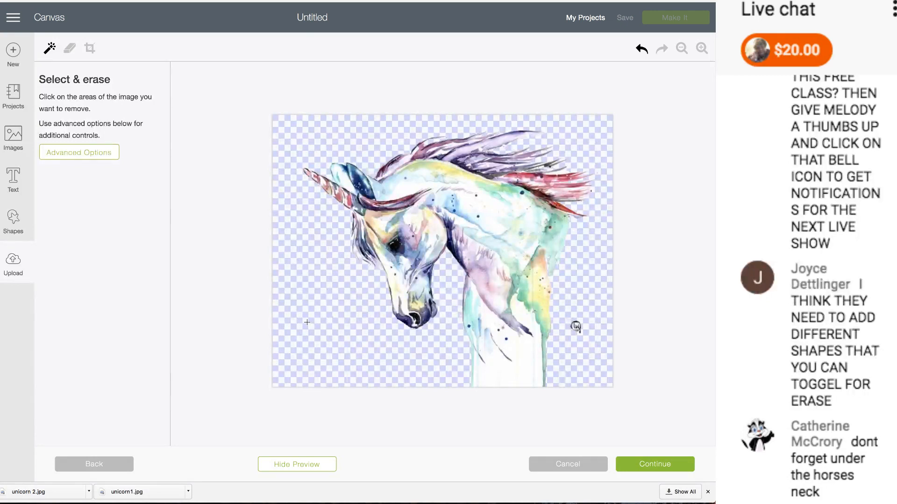
Step: Erase the artist's signature and remaining stray marks beside the neck with a large eraser, undo an unwanted stroke, and continue
left_click(70, 48)
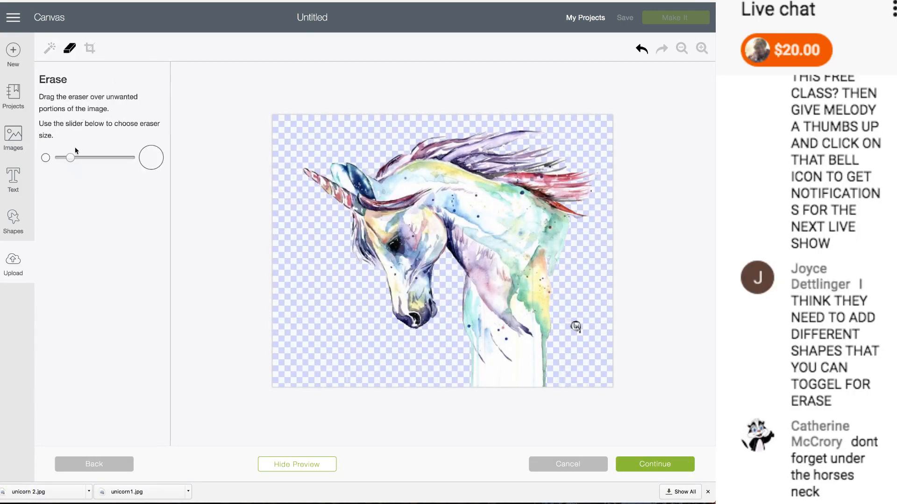
left_click_drag(70, 157, 112, 158)
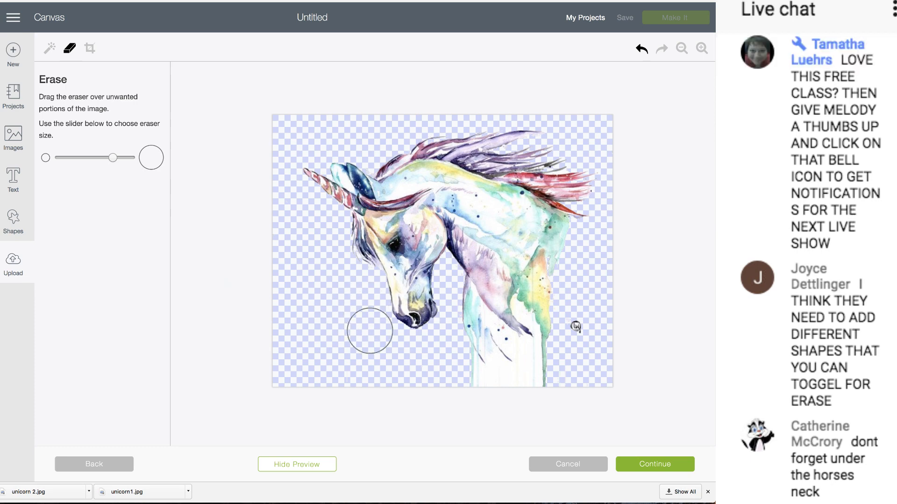
left_click(427, 363)
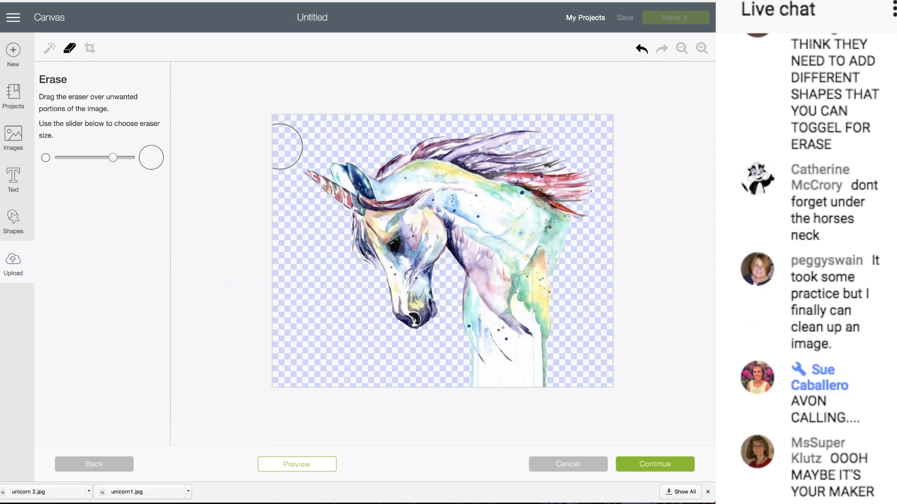
left_click(641, 49)
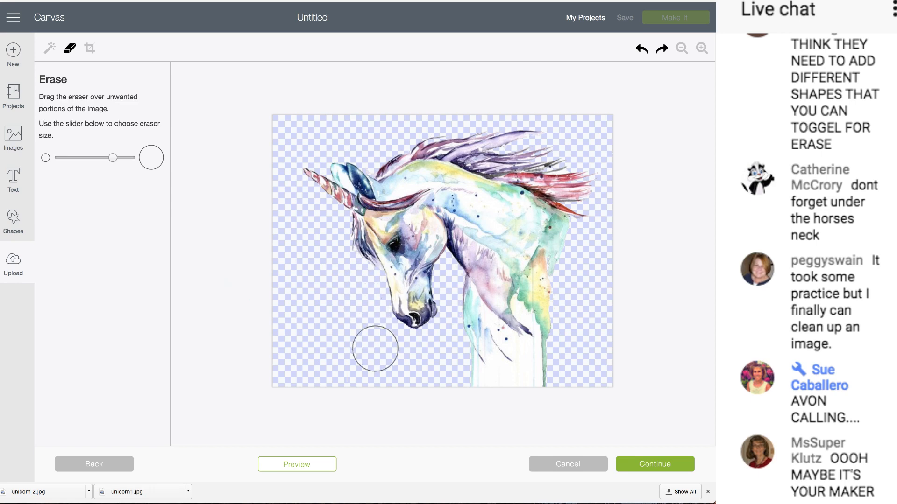
left_click(667, 470)
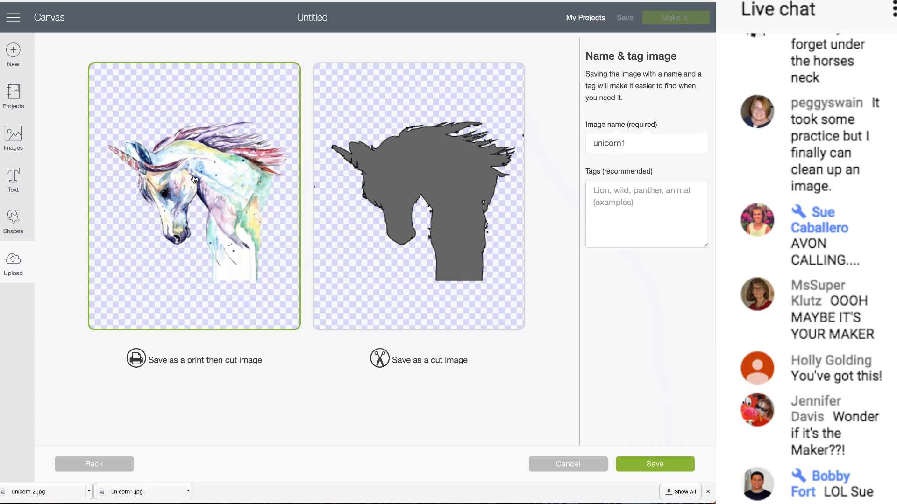
Step: Save the cleaned image as a print then cut image named unicorn1 and insert it onto the canvas
left_click(622, 464)
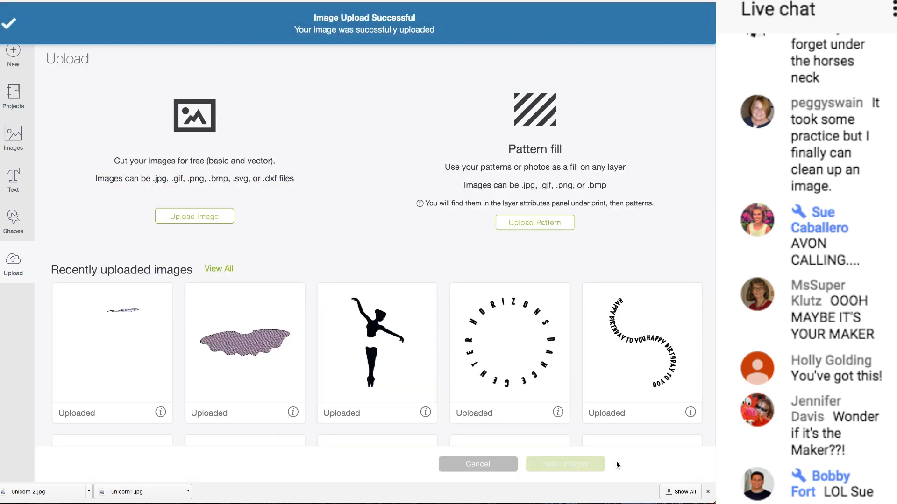
left_click(71, 318)
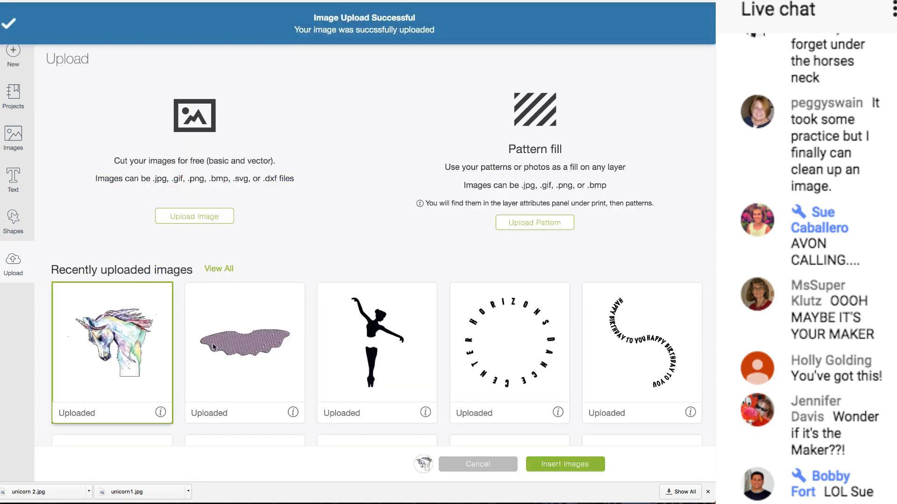
left_click(560, 463)
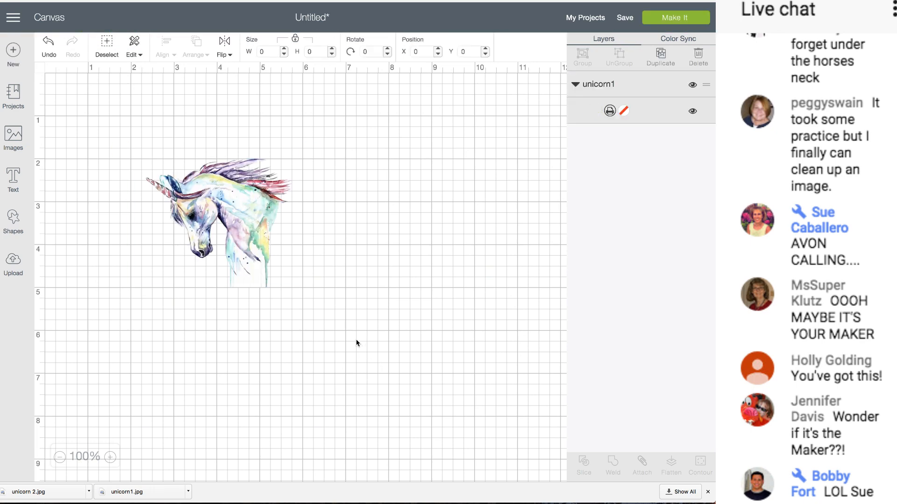
Step: Enlarge the unicorn image on the canvas proportionally to about 8.79" wide by 6.634" high
left_click_drag(309, 296, 522, 439)
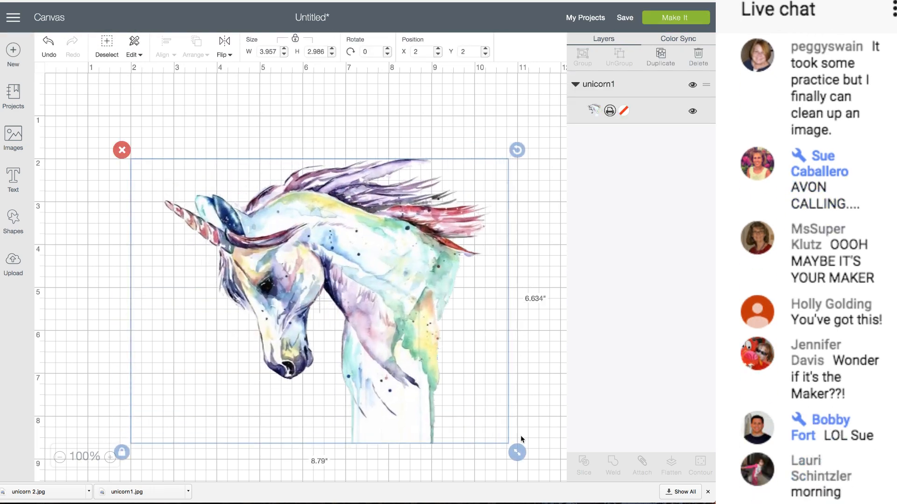
Step: Change the unicorn1 layer to a cut layer and move the silhouette up the canvas to about X 0.931, Y 1.056
left_click(609, 110)
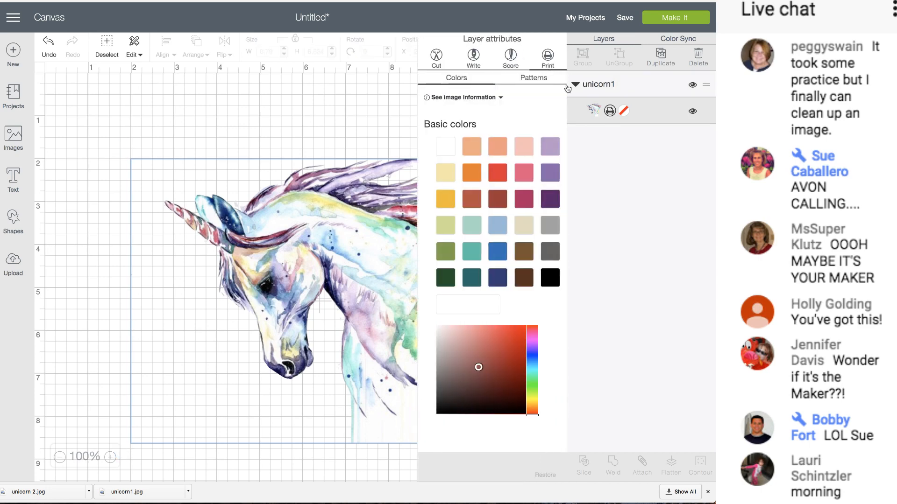
left_click(437, 58)
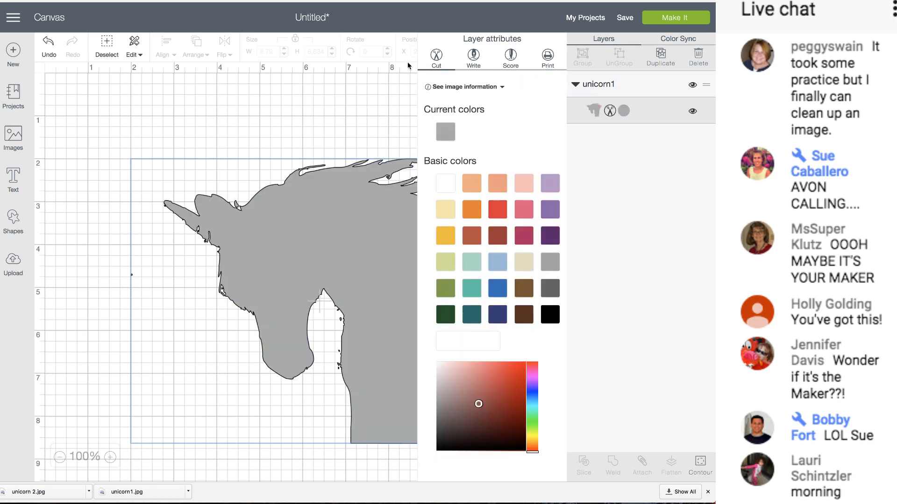
left_click(349, 106)
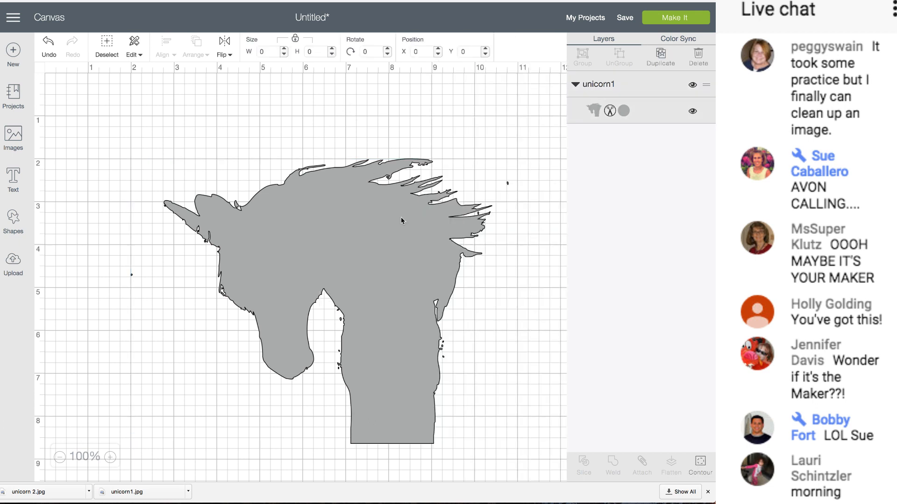
left_click_drag(401, 217, 354, 176)
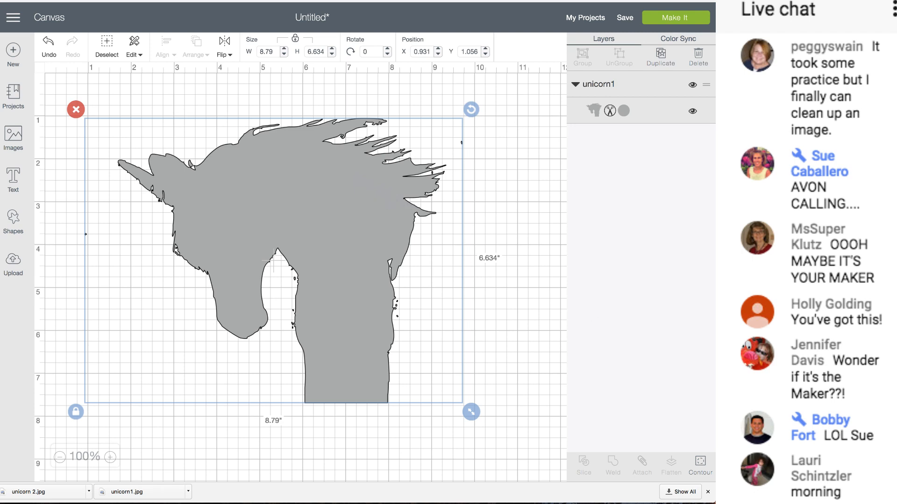
Step: Hide all contours of the unicorn1 silhouette to remove the stray specks and small cutouts around it
left_click(700, 464)
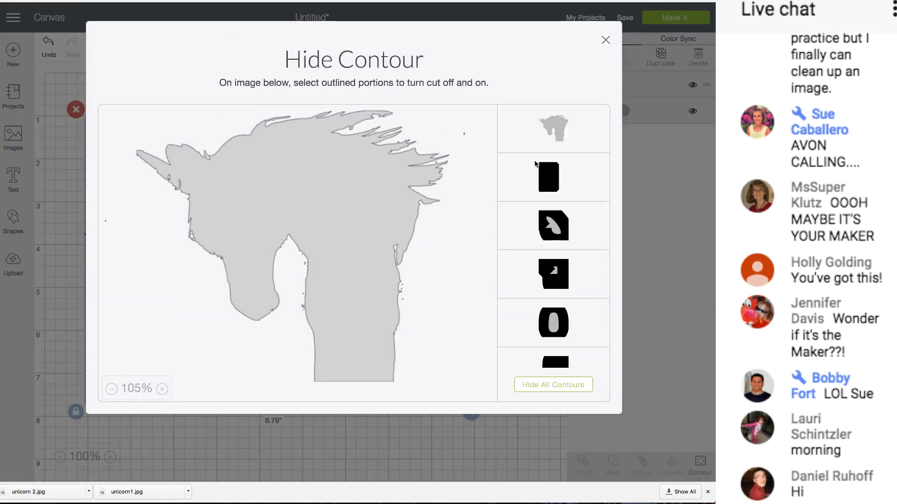
scroll(553, 222, "down", 5)
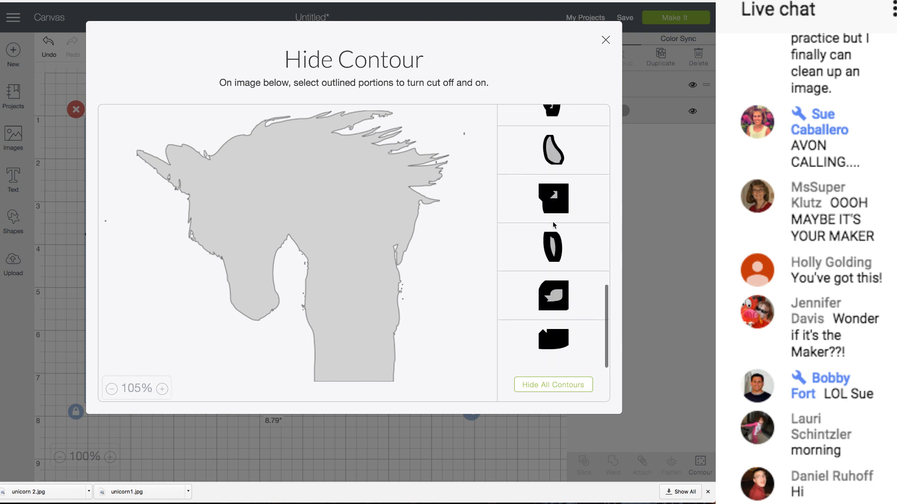
scroll(553, 221, "up", 5)
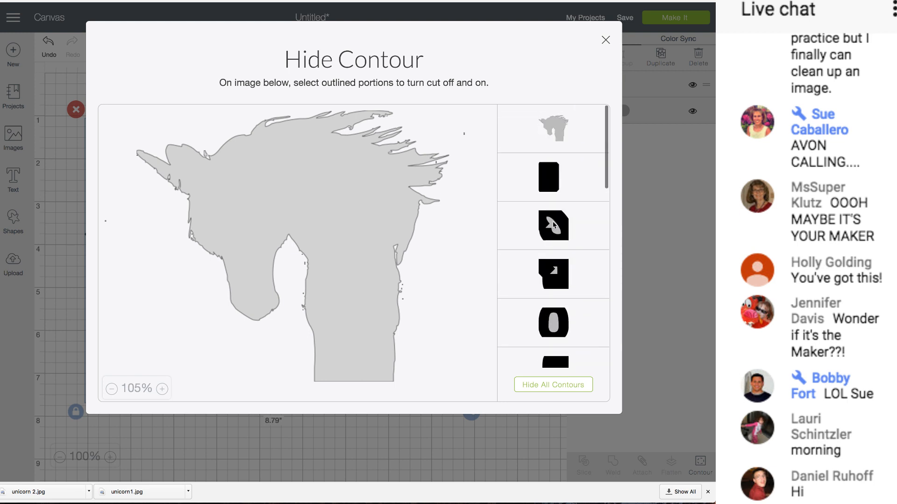
left_click(545, 388)
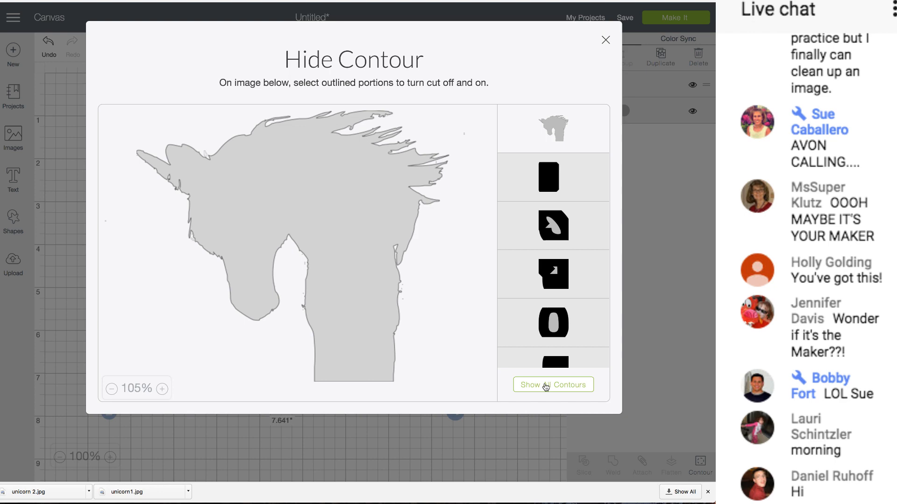
left_click(605, 39)
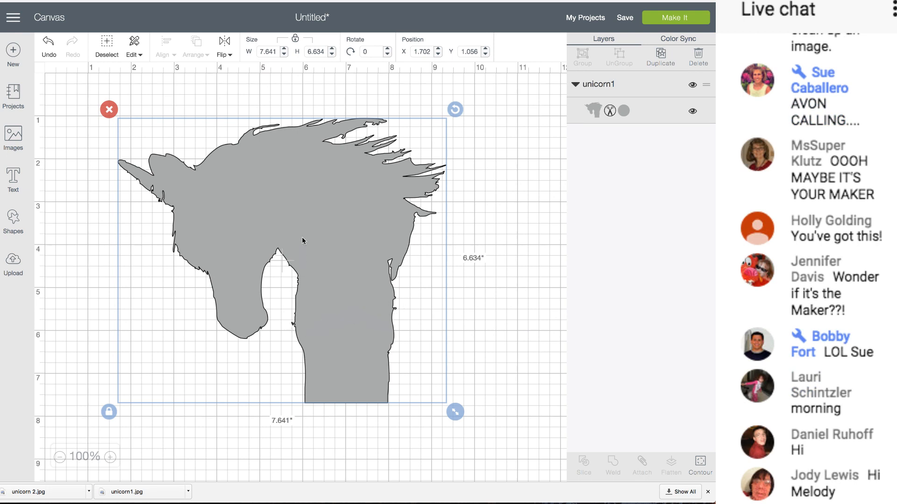
Step: Nudge the silhouette sideways to about X 1.813 and set the unicorn1 layer back to print
left_click_drag(301, 223, 324, 224)
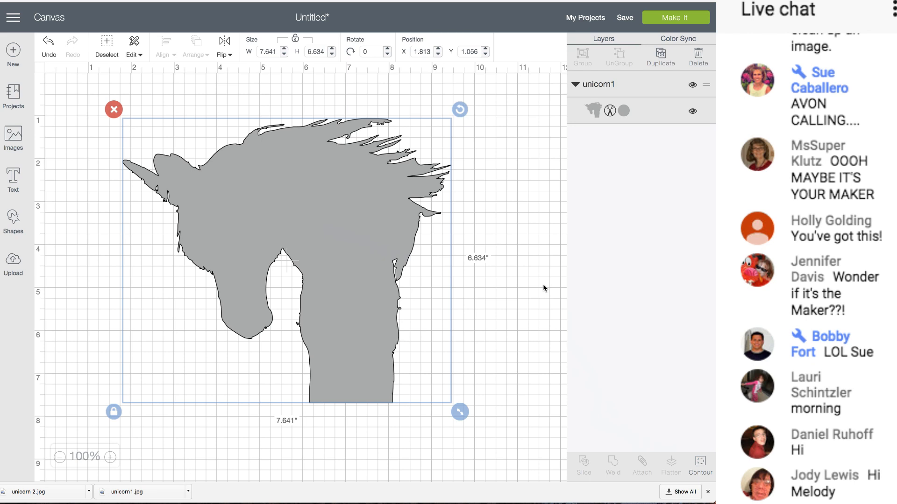
left_click(610, 113)
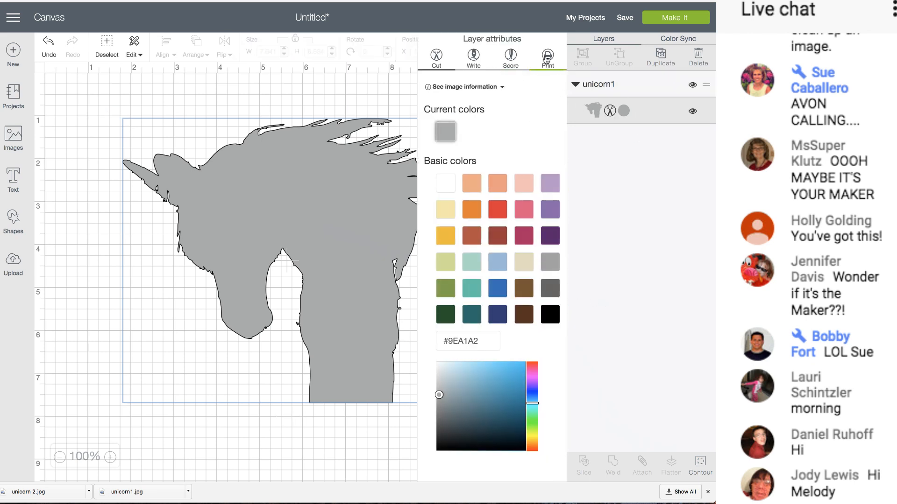
left_click(545, 67)
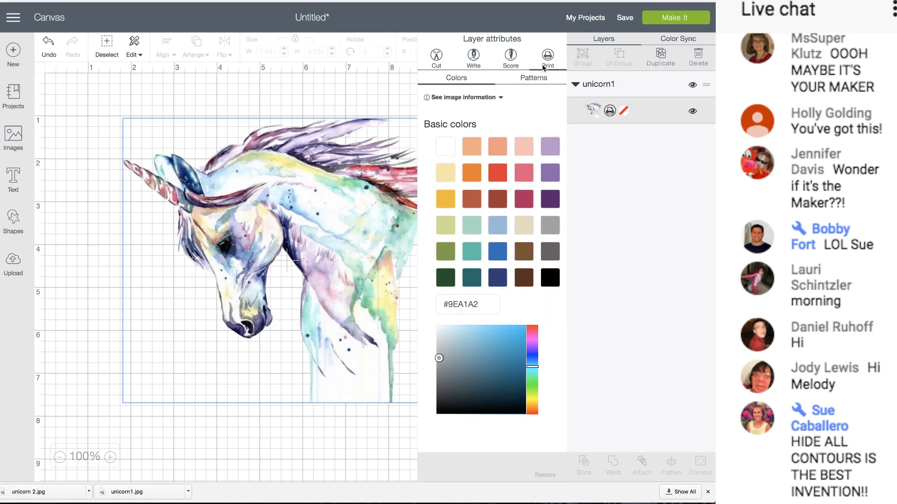
left_click(329, 102)
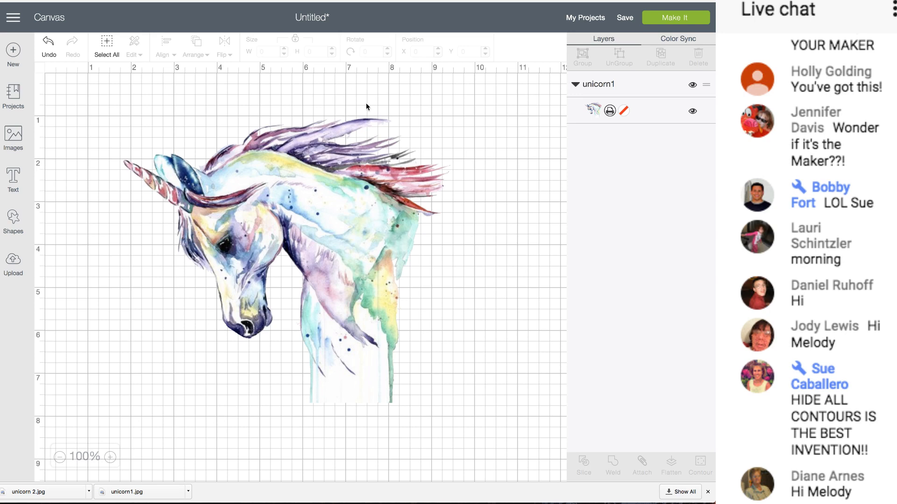
Step: Upload the image file unicorn 2.jpg from the Desktop
left_click(13, 262)
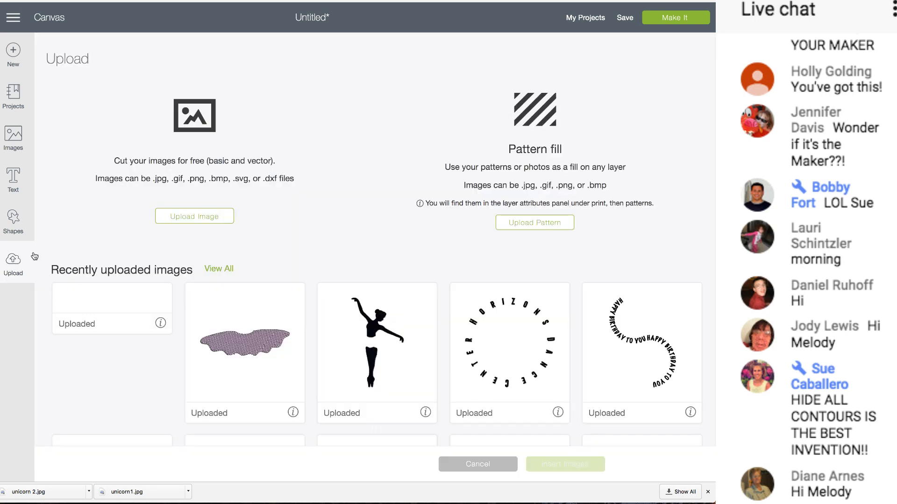
left_click(186, 220)
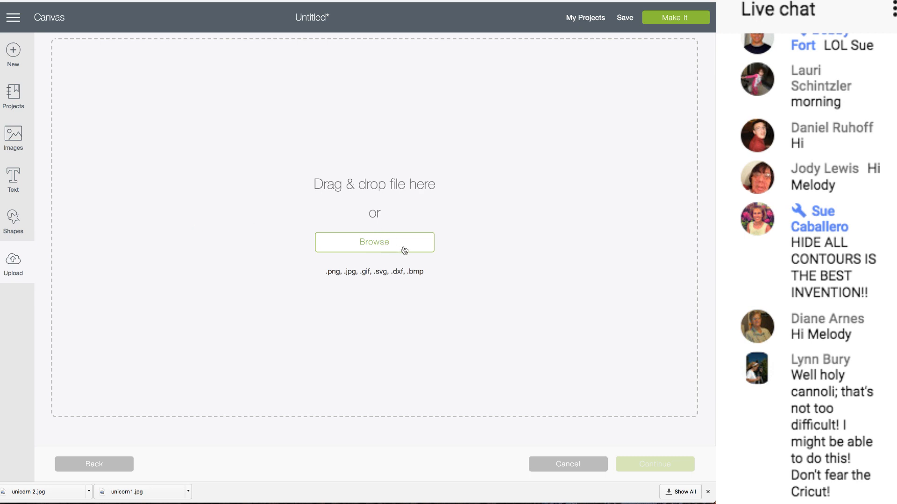
left_click(383, 246)
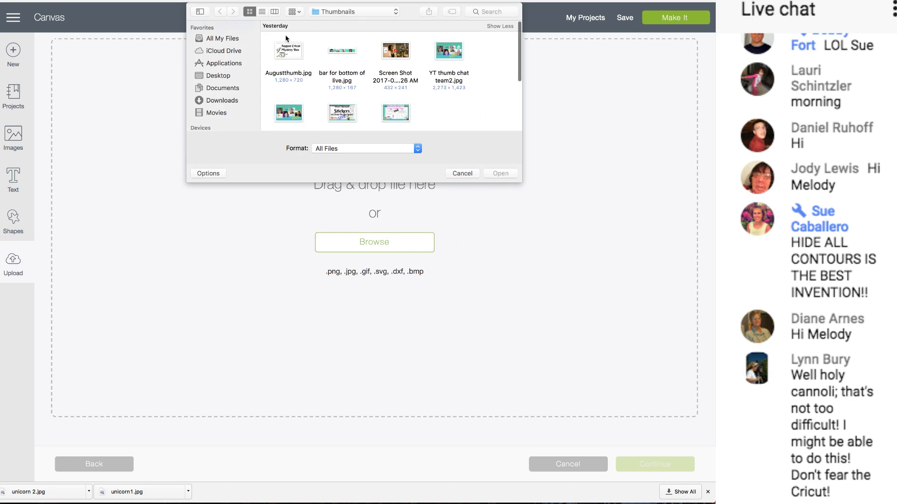
left_click(218, 76)
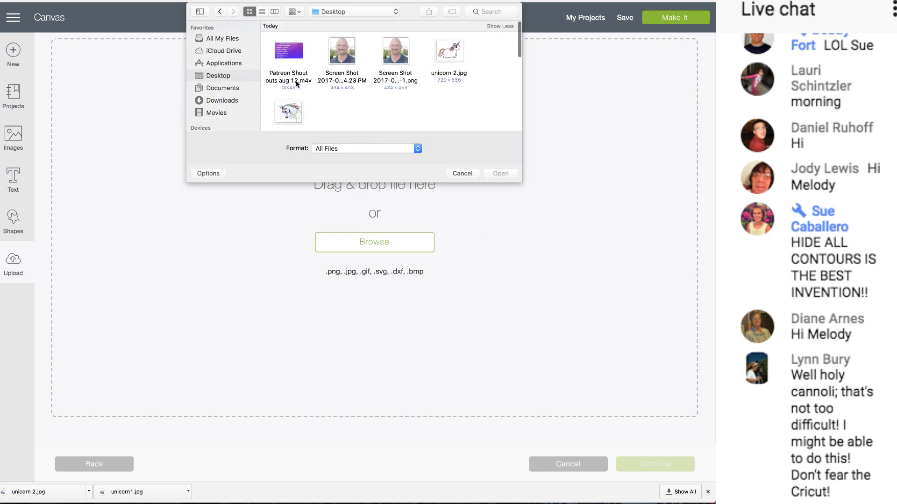
left_click(452, 54)
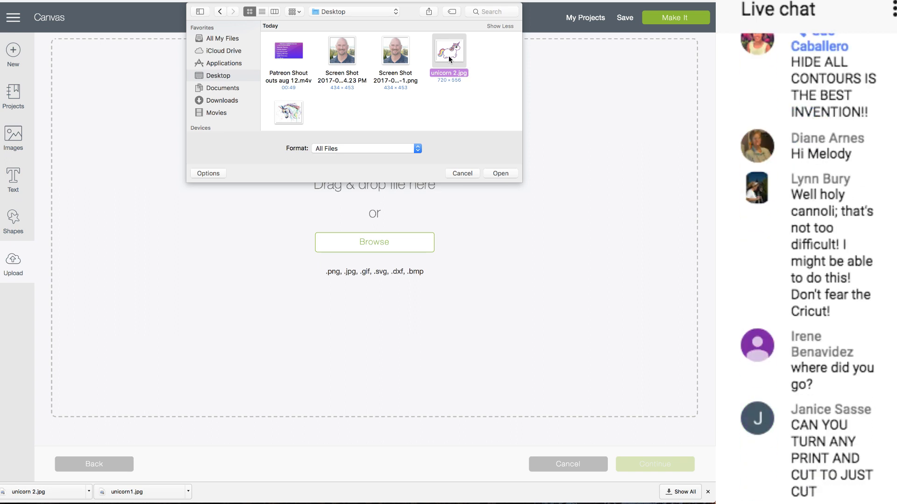
left_click(501, 173)
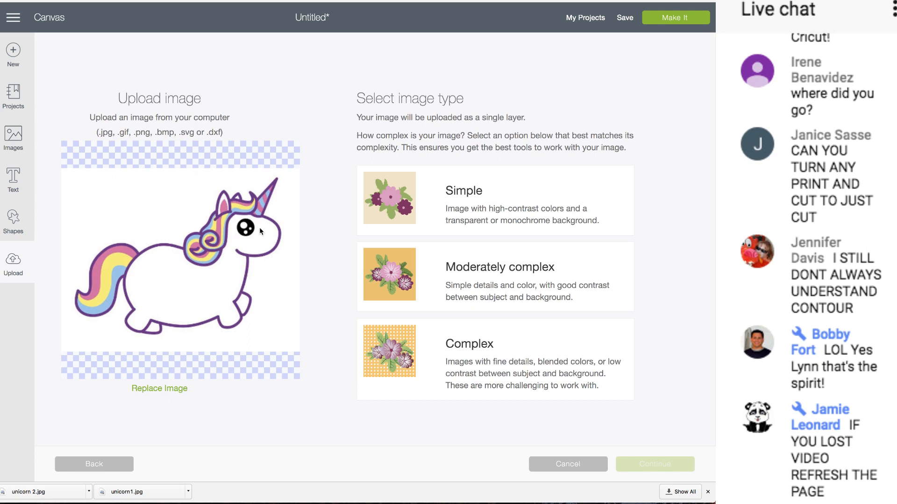
Step: Compare how the Simple, Moderately complex and Complex image types render the unicorn, and continue with Moderately complex
left_click(418, 198)
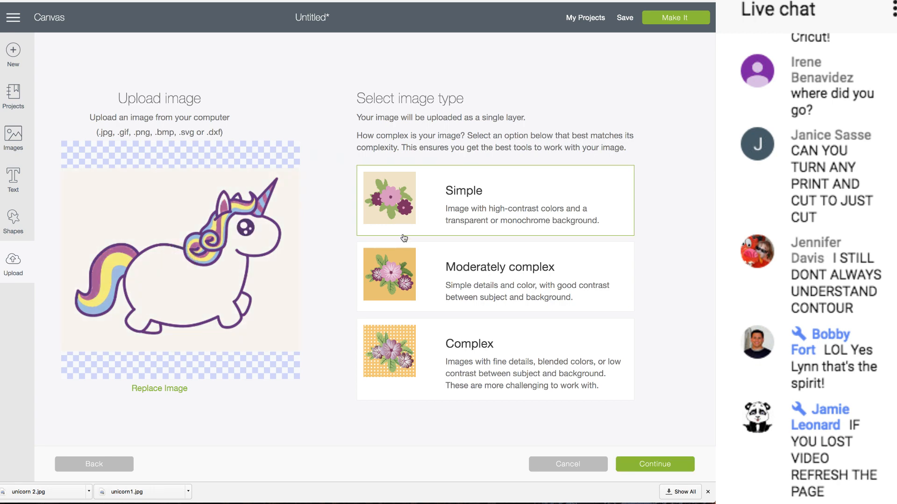
left_click(404, 270)
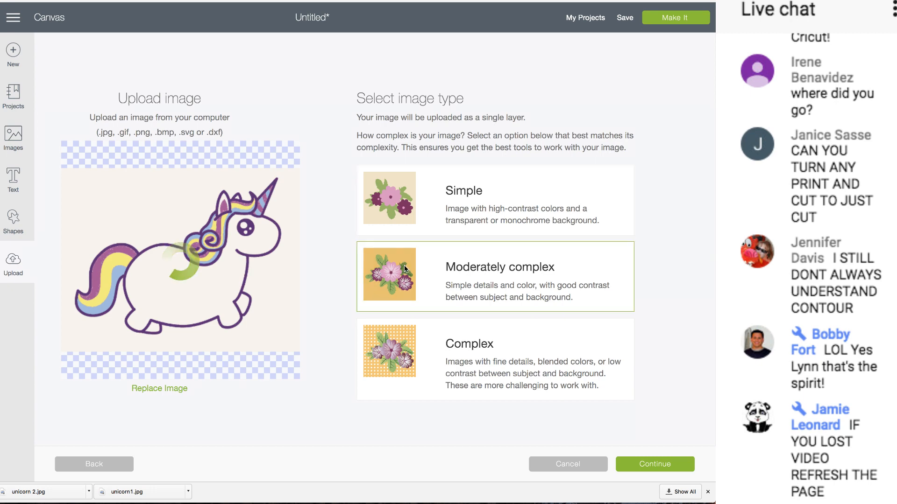
left_click(404, 351)
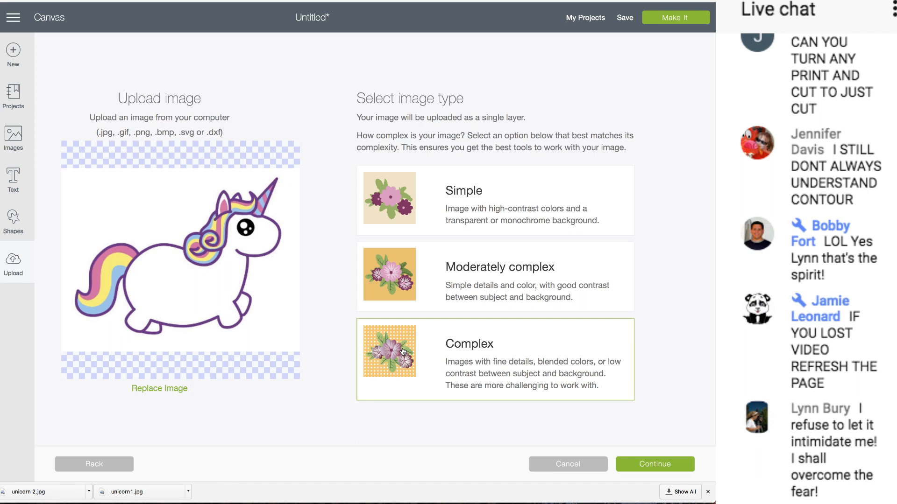
left_click(394, 273)
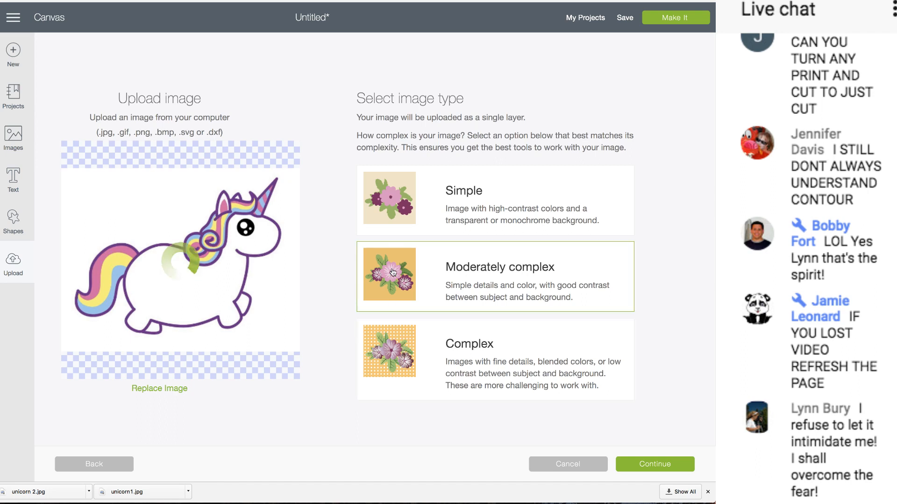
left_click(407, 343)
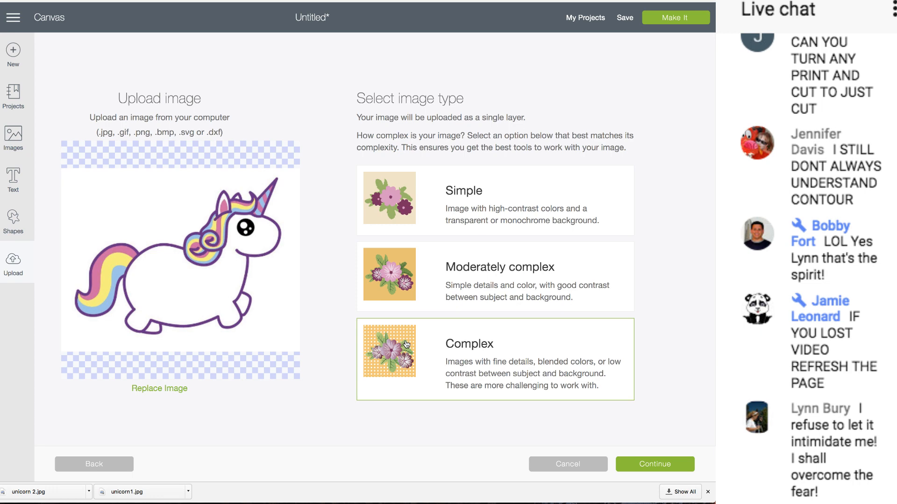
left_click(391, 277)
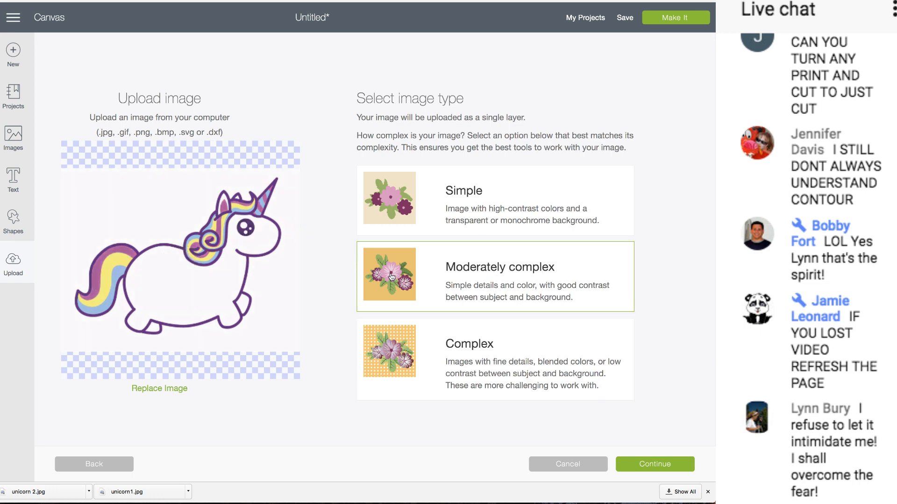
left_click(399, 339)
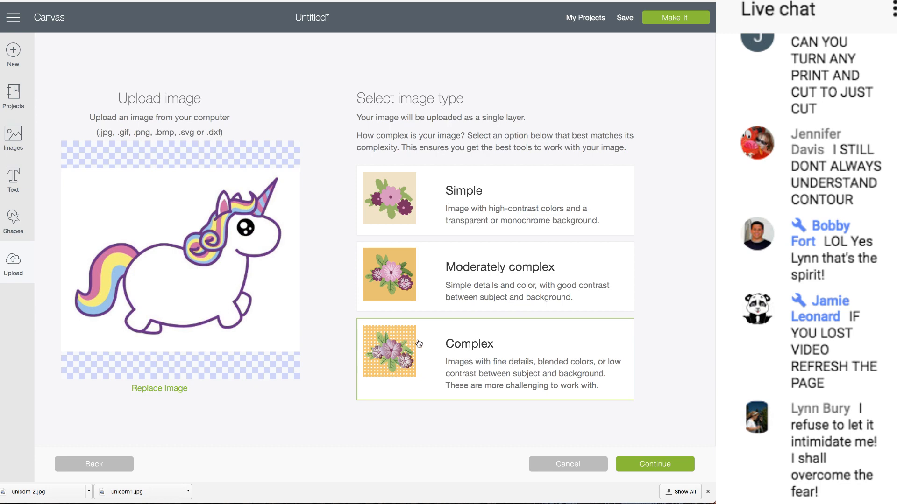
left_click(396, 288)
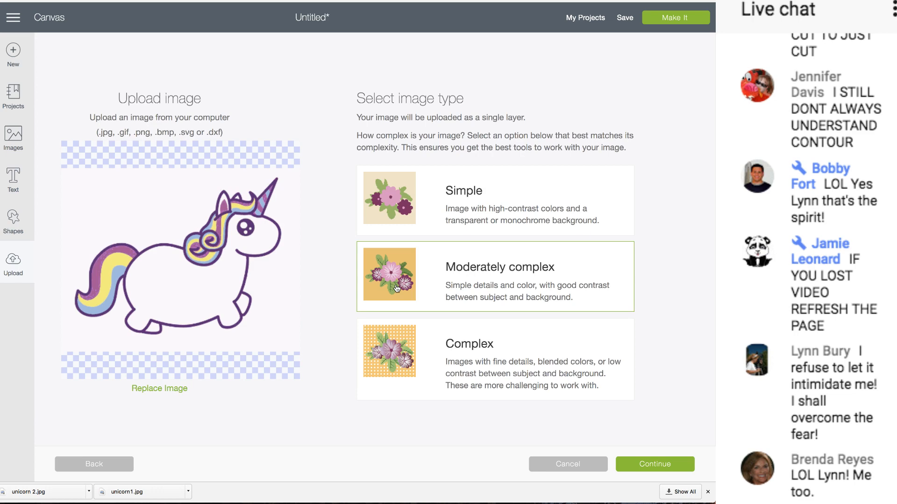
left_click(650, 465)
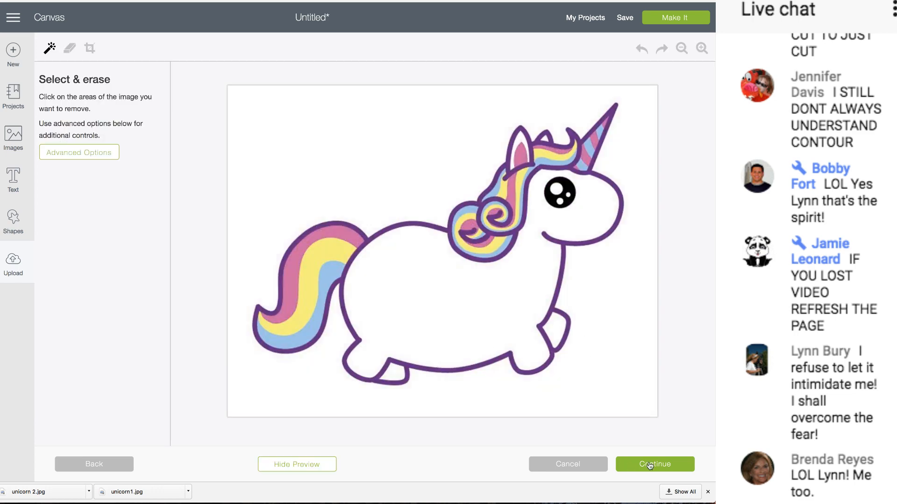
Step: Try cropping the image to the unicorn's head, mane and horn, and undo the crop
left_click(89, 49)
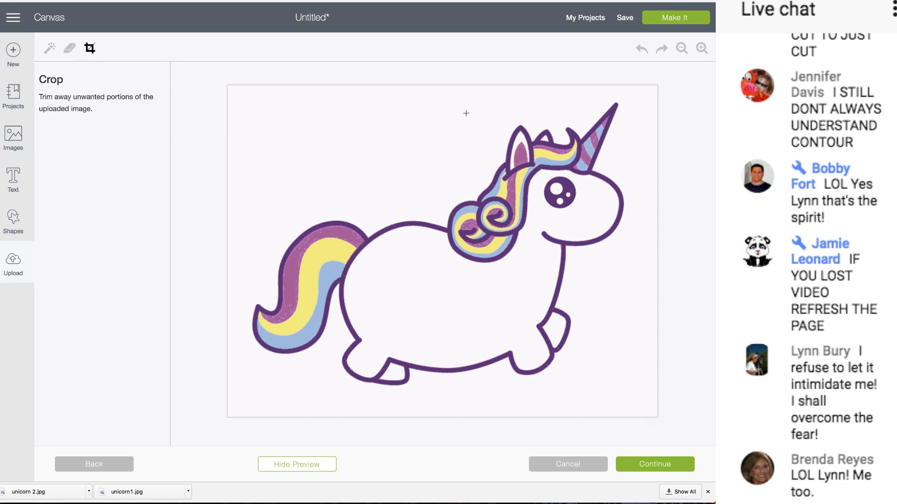
left_click_drag(406, 96, 659, 280)
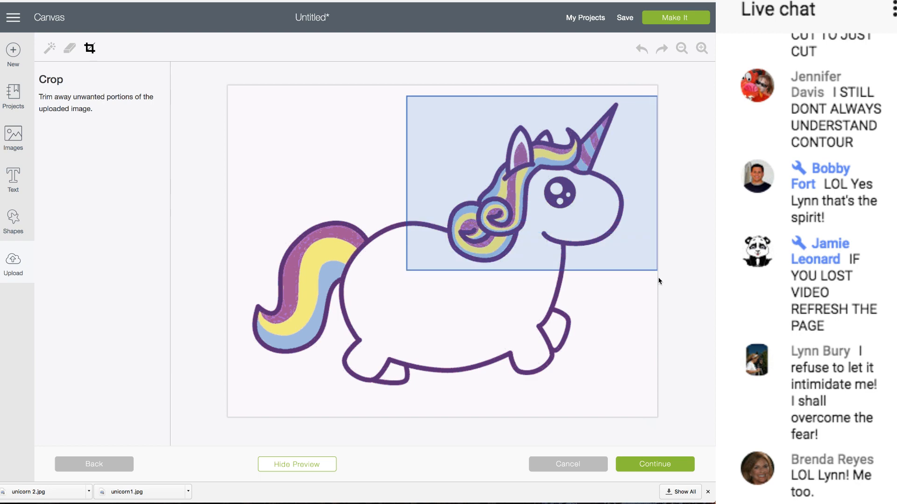
left_click_drag(659, 281, 643, 272)
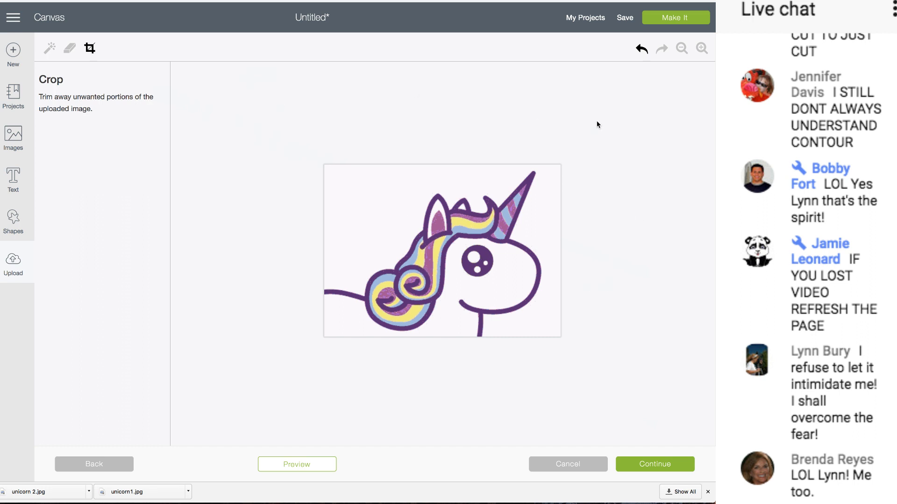
left_click(642, 49)
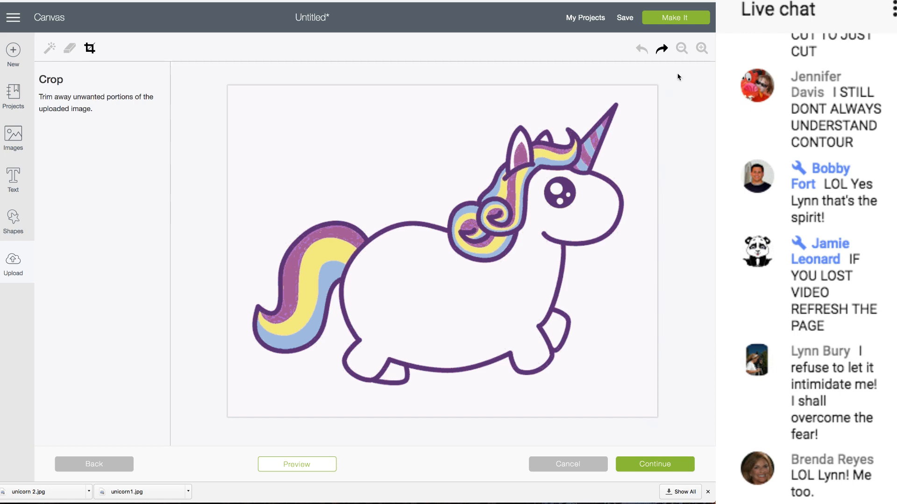
Step: Examine the colours and outlines of the unicorn's head, mane and tail up close
left_click(702, 49)
left_click(702, 48)
left_click(702, 49)
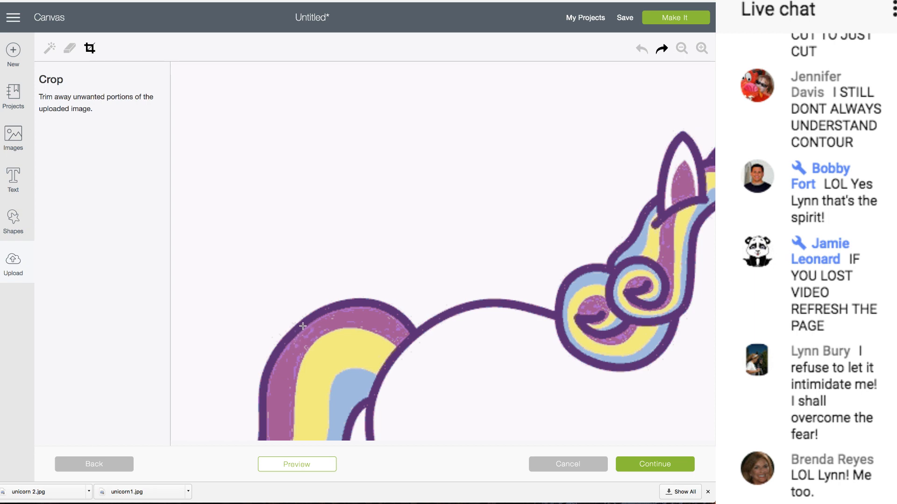
scroll(455, 318, "right", 10)
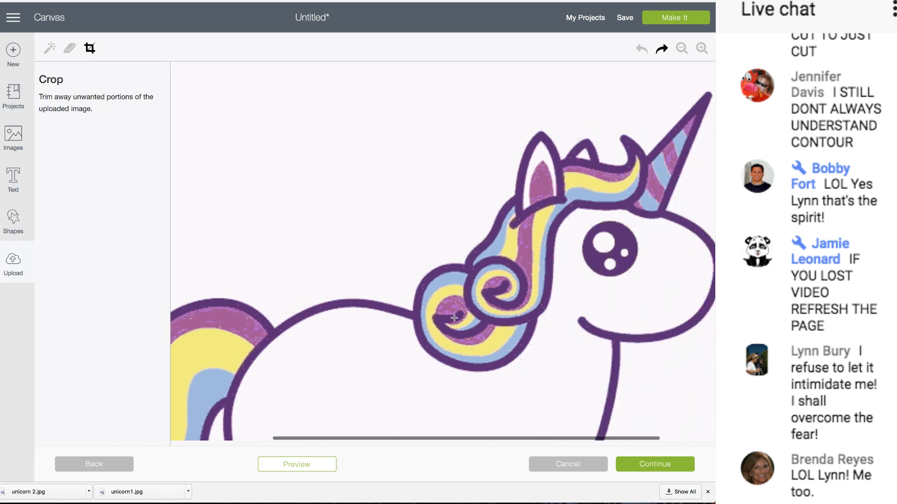
scroll(455, 318, "left", 5)
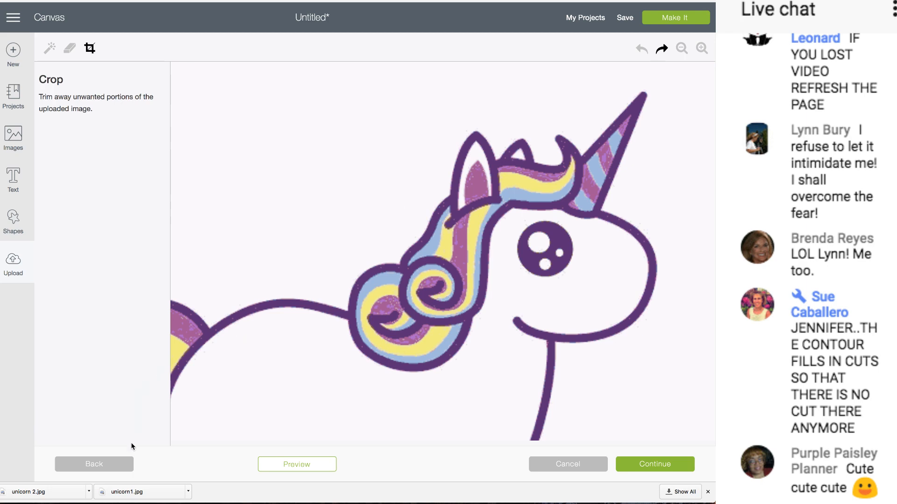
Step: Switch the unicorn's image type to Simple, continue to the editing tools, and remove the background around the unicorn
left_click(100, 469)
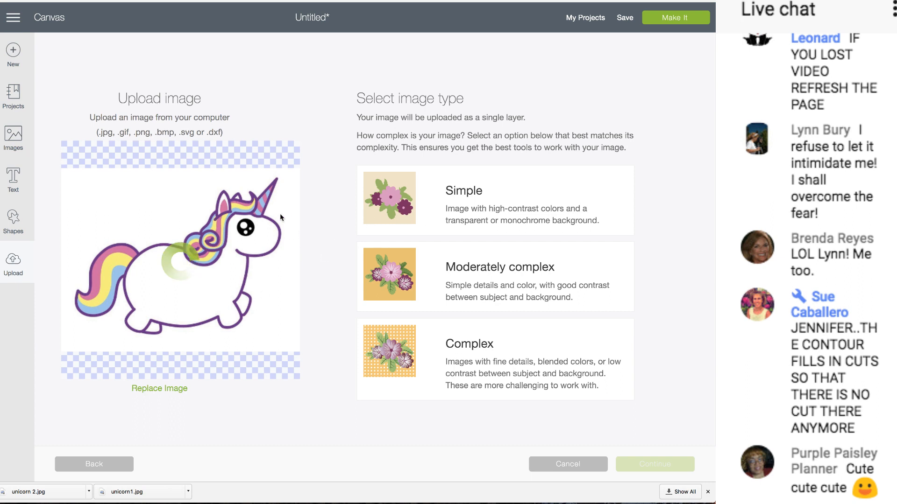
left_click(442, 200)
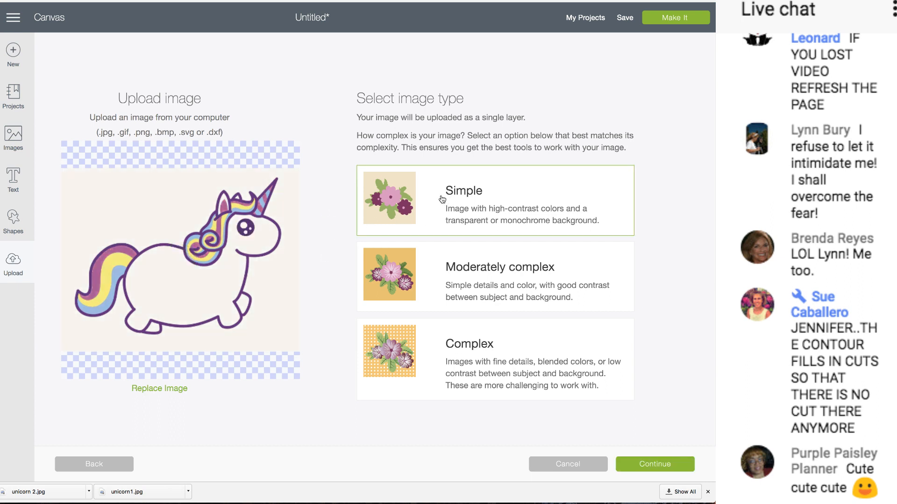
left_click(648, 469)
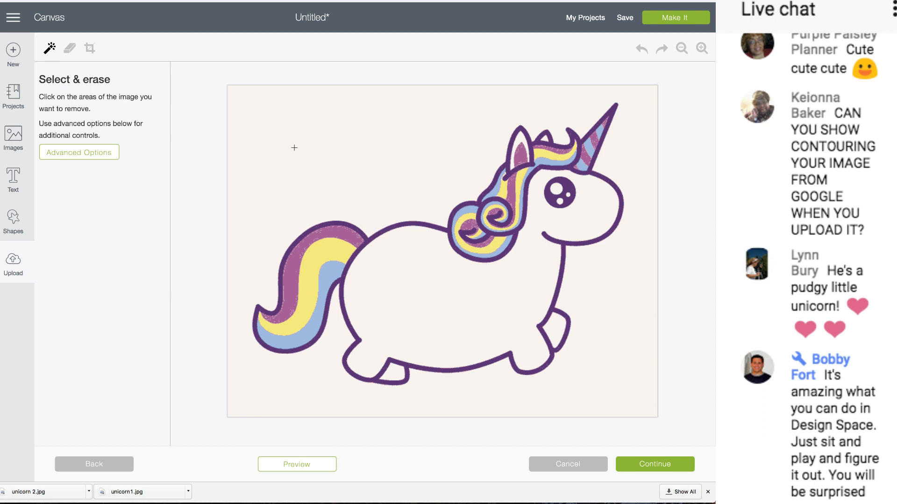
left_click(294, 147)
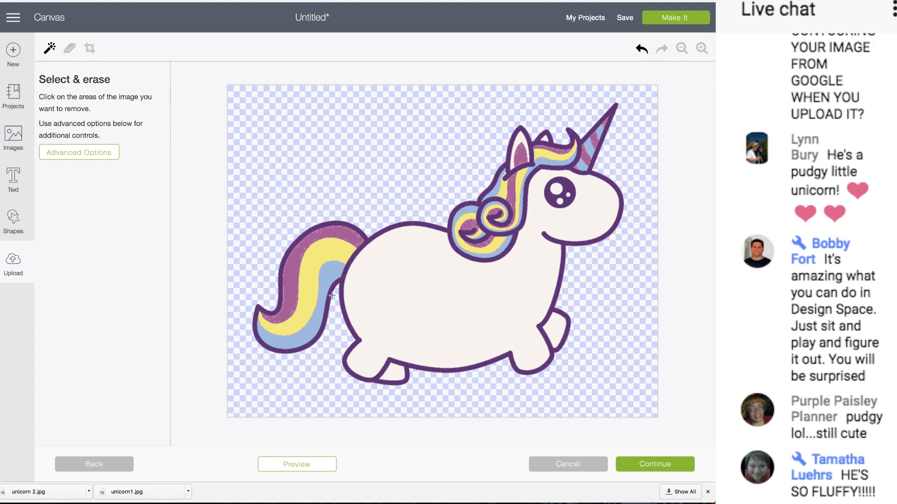
Step: Remove the blue, yellow and pink fills from the tail and the off-white fill from the body
left_click(325, 258)
left_click(327, 276)
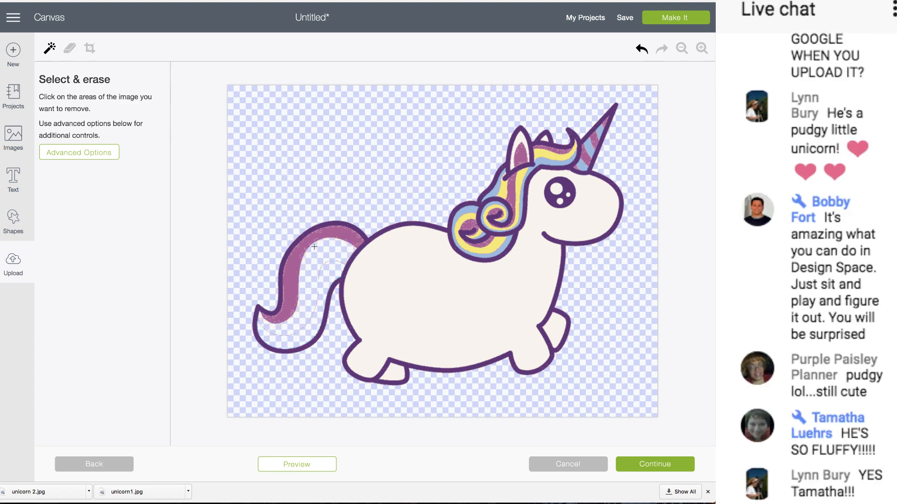
left_click(311, 241)
left_click(385, 252)
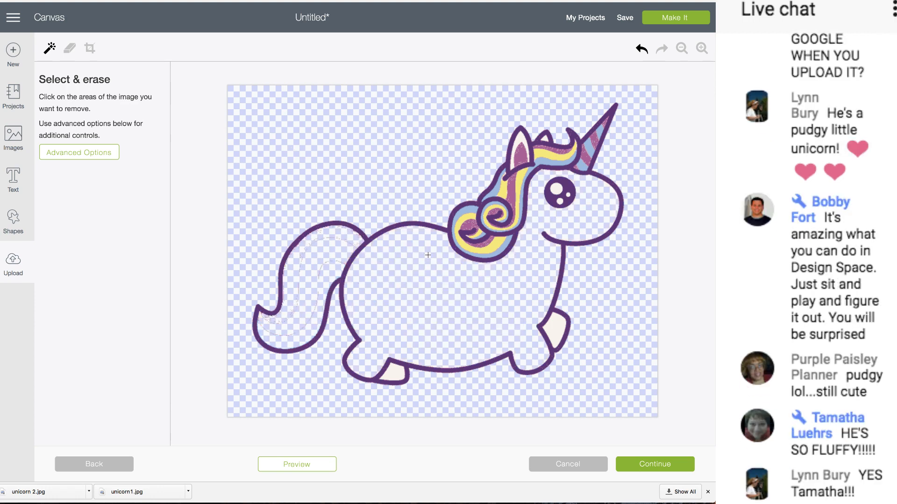
Step: Remove the coloured fills from the mane and its curls, the ear and the pink part of the forelock
left_click(471, 222)
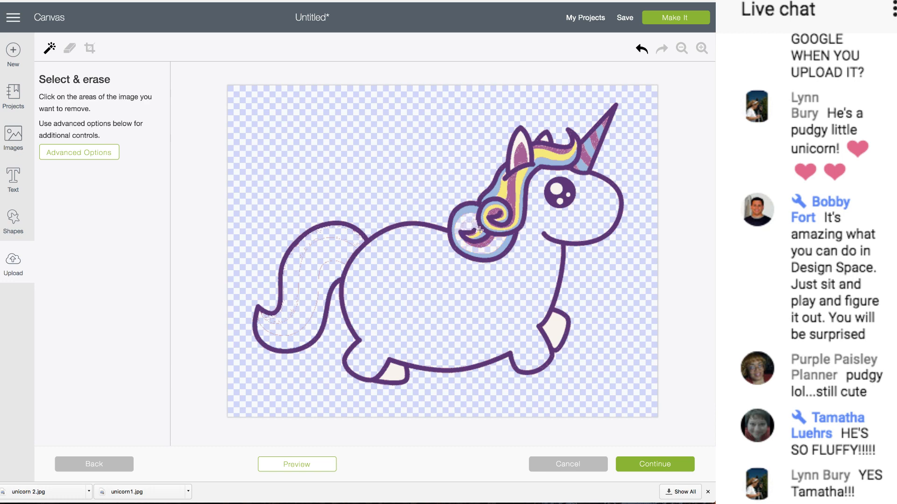
left_click(467, 214)
left_click(495, 194)
left_click(508, 195)
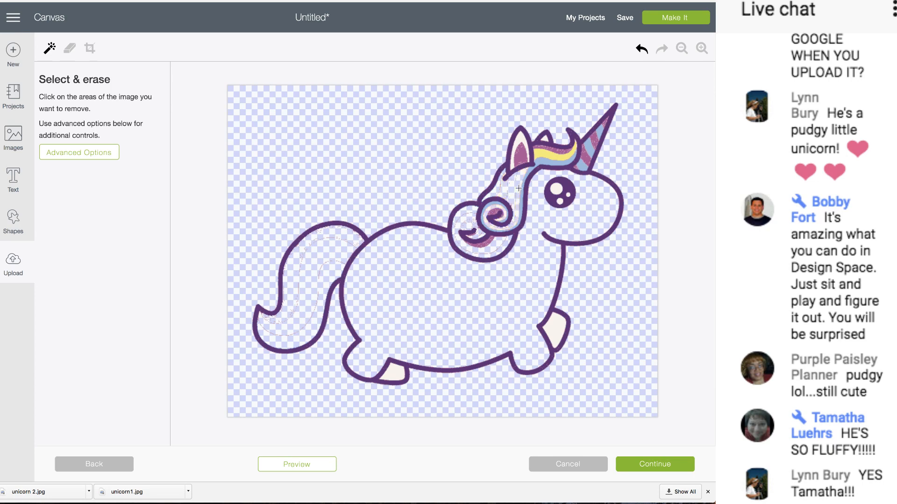
left_click(519, 190)
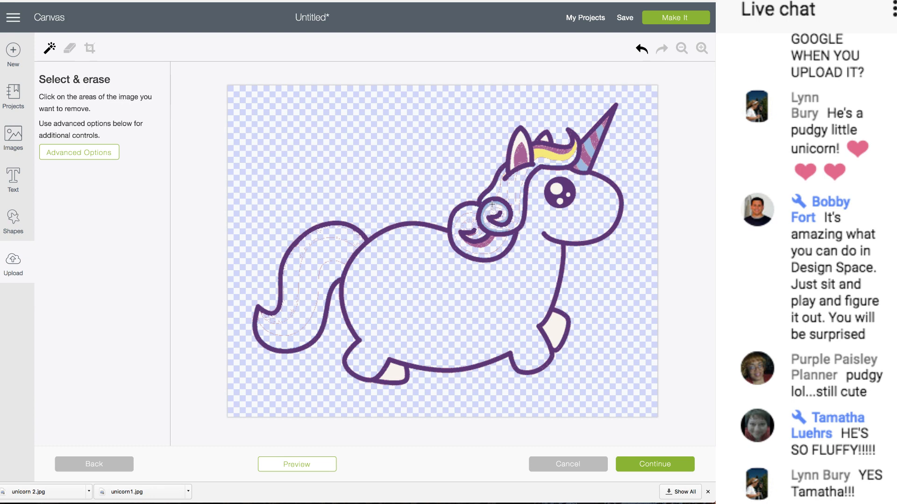
left_click(492, 204)
left_click(482, 242)
left_click(520, 156)
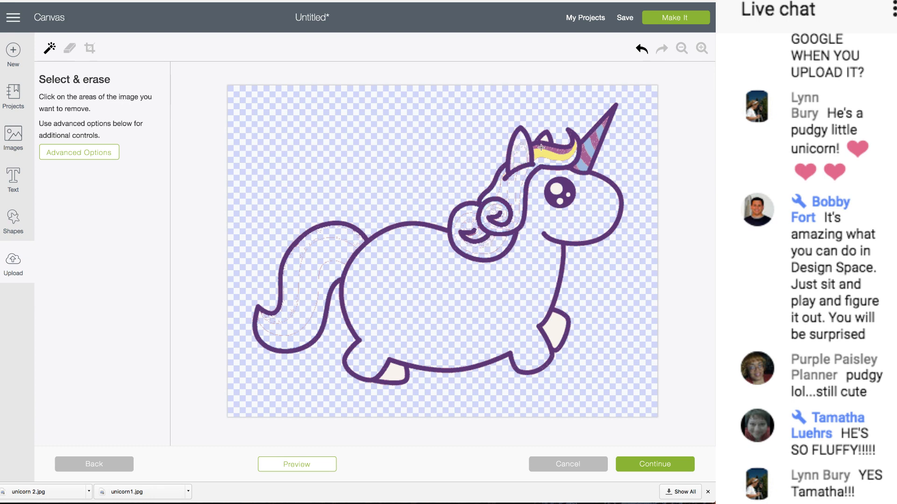
left_click(541, 148)
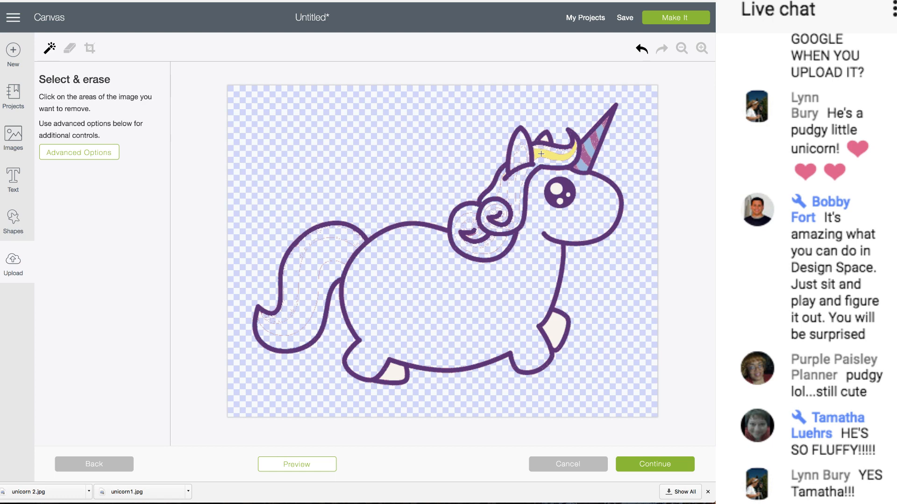
Step: Try to clear the coloured stripes inside the horn, and undo those removals
left_click(589, 147)
left_click(593, 139)
left_click(599, 132)
left_click(641, 48)
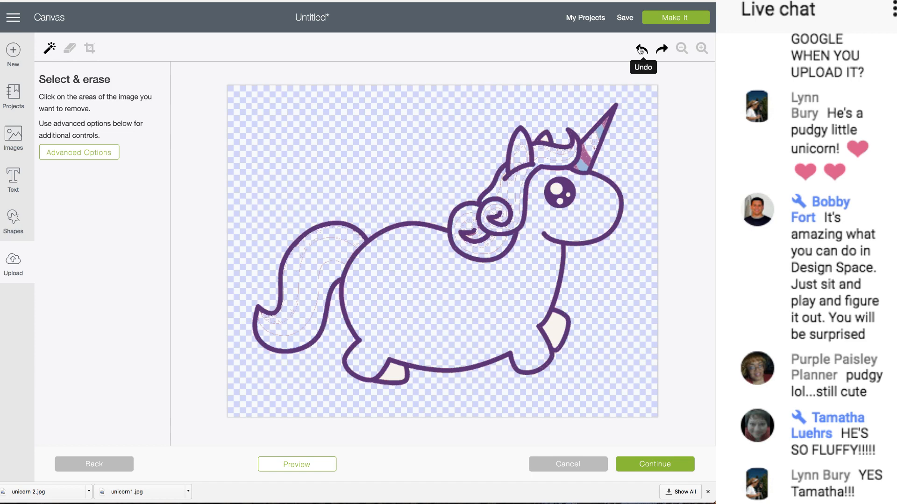
left_click(642, 48)
left_click(642, 49)
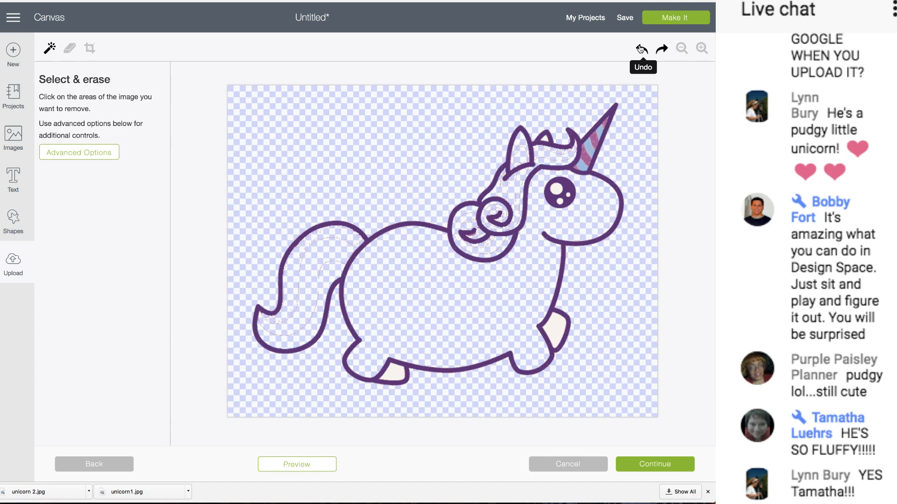
Step: Remove the pink stripes from the horn, leaving the blue ones
left_click(604, 123)
left_click(594, 139)
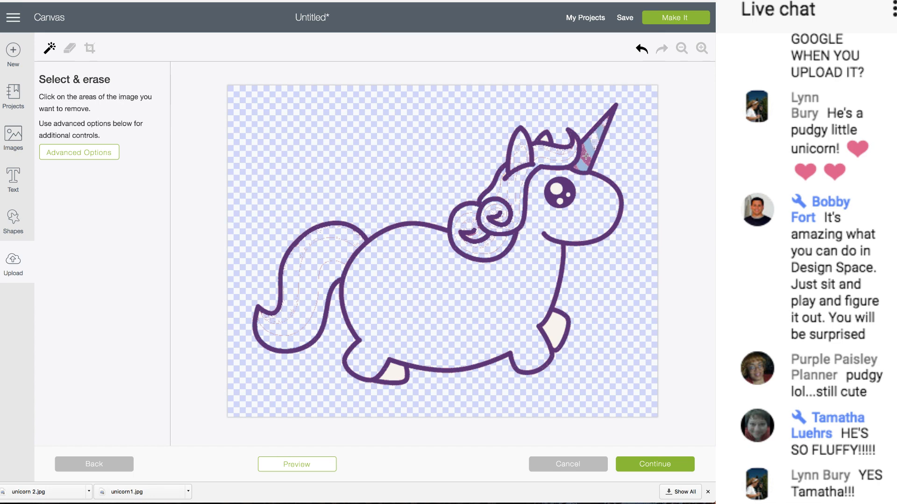
left_click(585, 157)
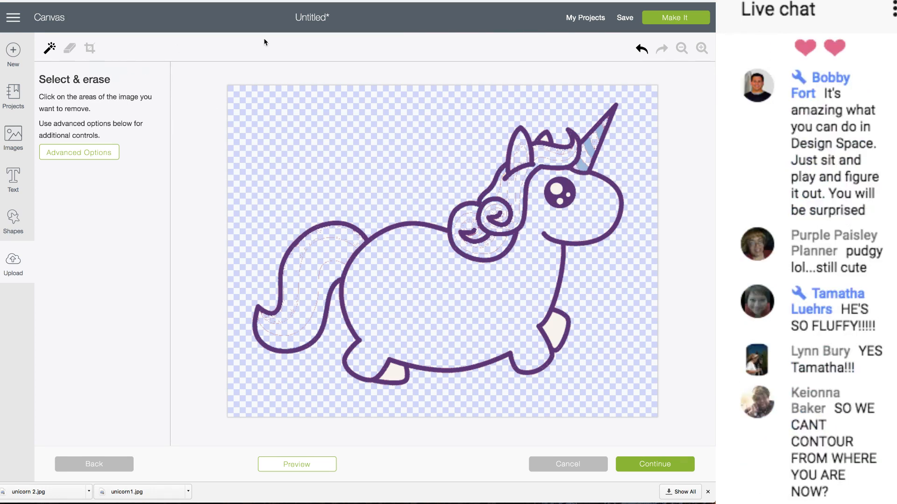
Step: Remove the off-white fills from the small front and rear legs
left_click(701, 49)
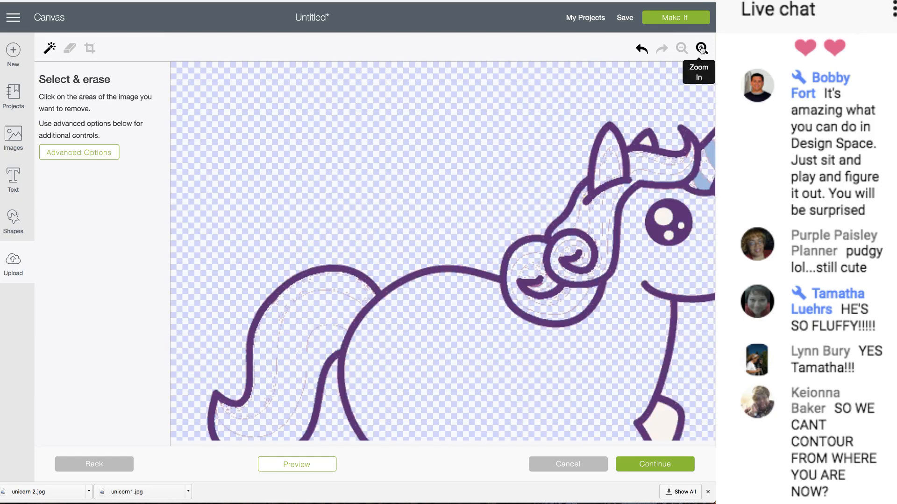
left_click(682, 48)
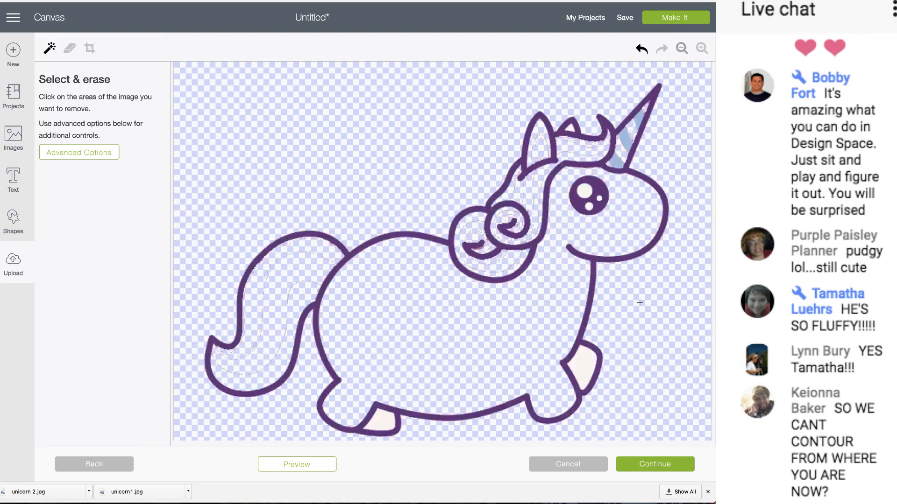
left_click(579, 366)
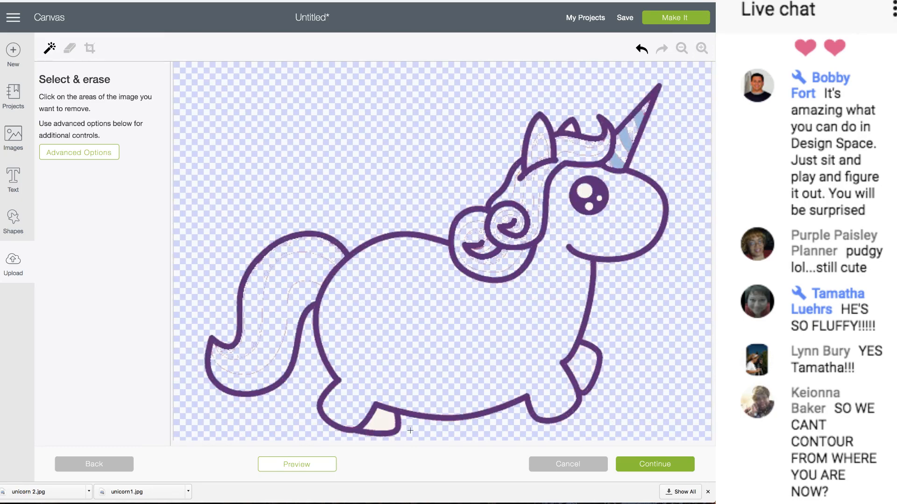
left_click(380, 422)
Step: Erase stray lines from the mane strand, the curls and the forelock with the Erase tool
left_click(701, 48)
left_click(702, 50)
left_click(702, 49)
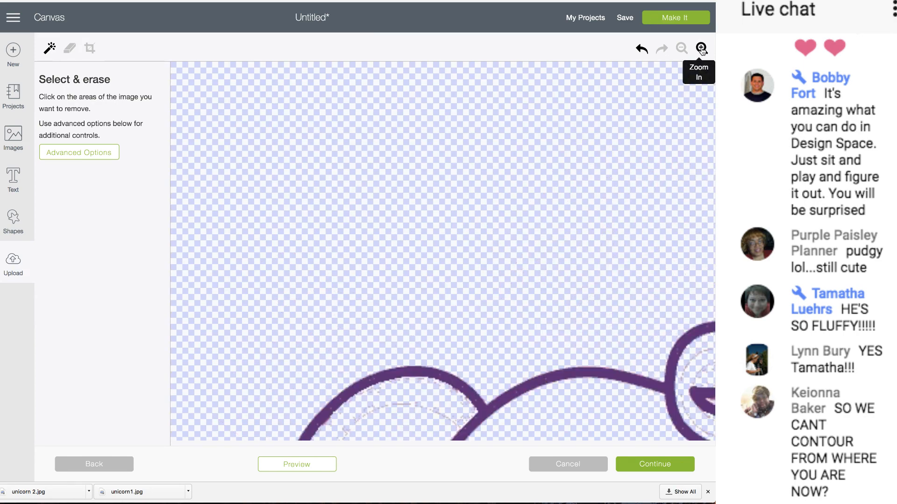
scroll(626, 208, "right", 5)
scroll(598, 168, "down", 1)
scroll(598, 169, "down", 3)
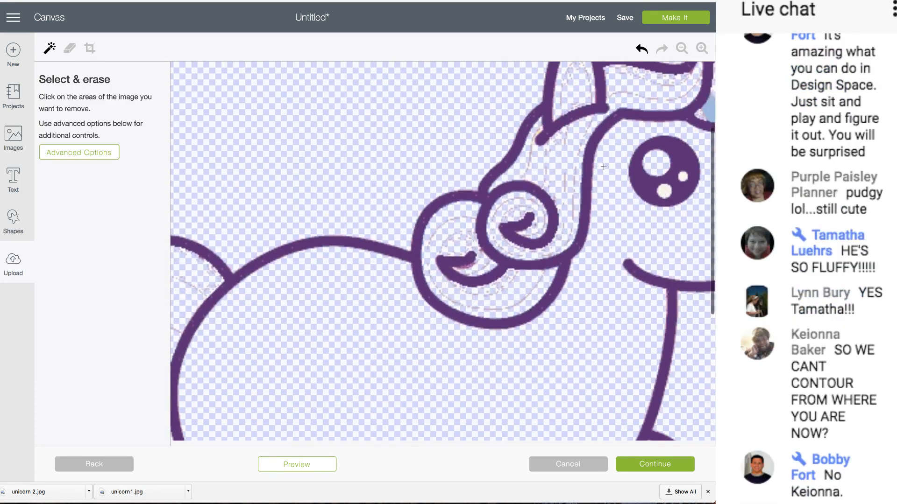
left_click(63, 50)
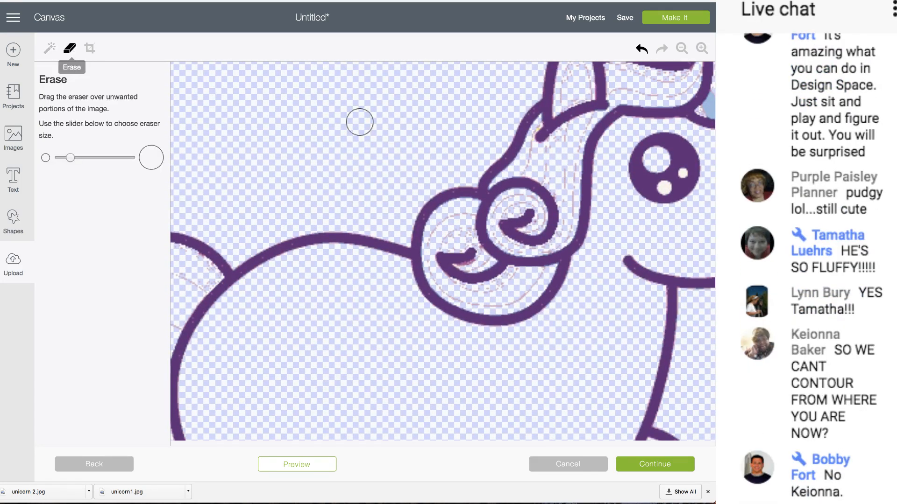
mouse_move(538, 156)
left_mouse_down()
mouse_move(573, 134)
mouse_move(563, 189)
left_mouse_up()
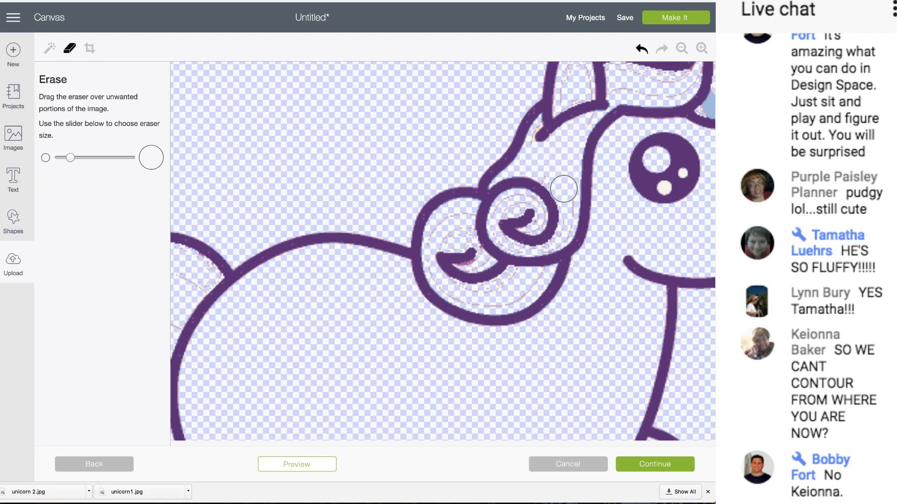
mouse_move(458, 209)
left_mouse_down()
mouse_move(457, 235)
mouse_move(448, 234)
mouse_move(444, 225)
mouse_move(462, 217)
mouse_move(463, 234)
mouse_move(516, 206)
mouse_move(666, 77)
mouse_move(625, 77)
mouse_move(621, 84)
mouse_move(680, 84)
left_mouse_up()
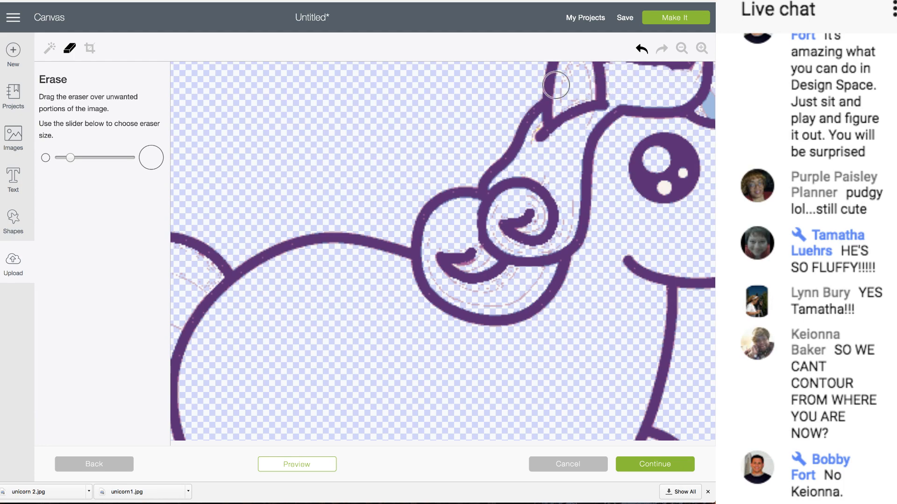
Step: Try to erase the stray marks inside the ear, and undo the stroke
left_click_drag(562, 85, 568, 92)
scroll(569, 94, "up", 1)
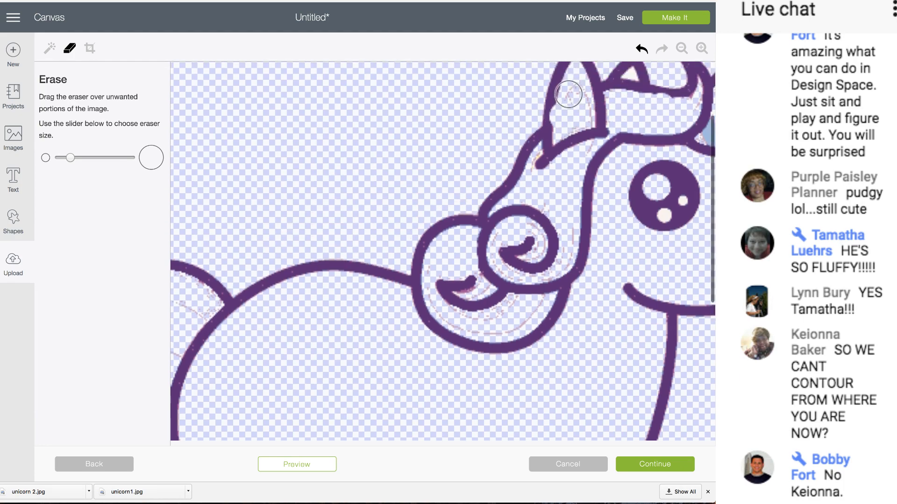
left_click(641, 49)
Step: Erase the remaining stray lines inside the ear, the mane strand and both curls with a smaller eraser
left_click_drag(577, 90, 575, 110)
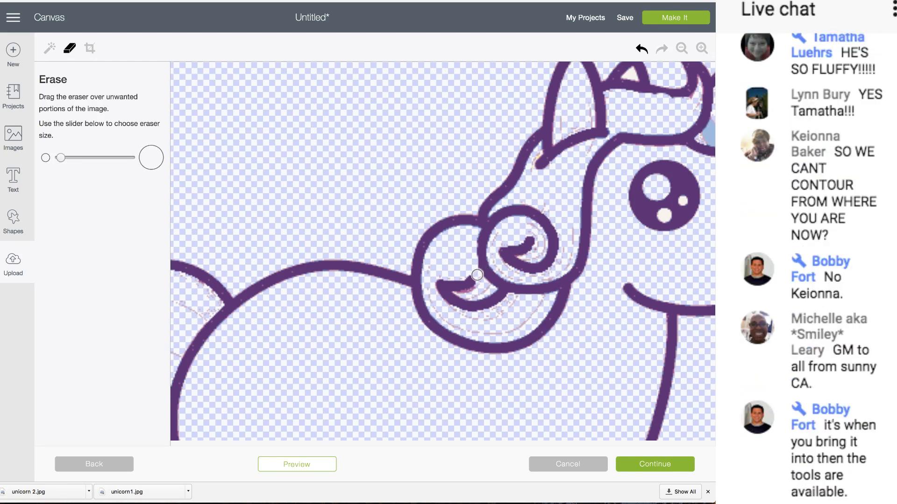
mouse_move(477, 275)
left_mouse_down()
mouse_move(465, 293)
mouse_move(479, 294)
left_mouse_up()
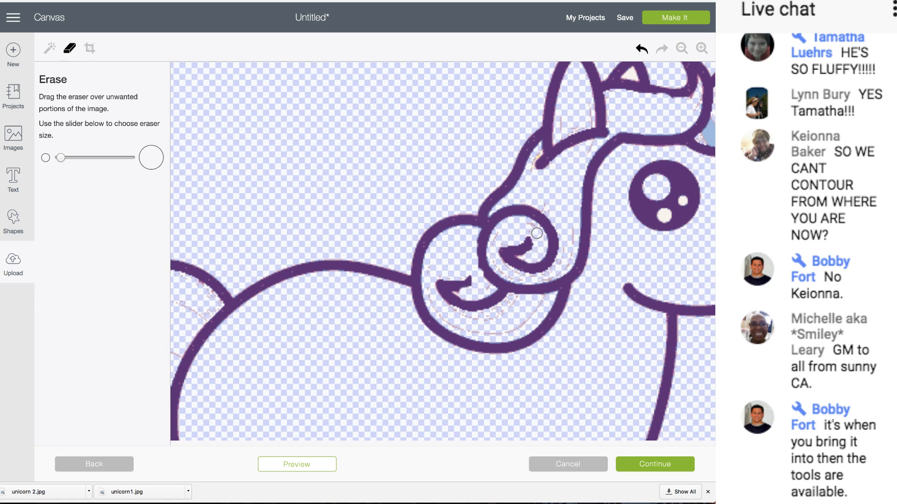
mouse_move(537, 233)
left_mouse_down()
mouse_move(518, 229)
mouse_move(494, 240)
mouse_move(504, 272)
mouse_move(524, 277)
mouse_move(530, 268)
left_mouse_up()
mouse_move(536, 149)
left_mouse_down()
mouse_move(531, 178)
mouse_move(551, 202)
mouse_move(518, 199)
mouse_move(554, 215)
mouse_move(568, 248)
mouse_move(571, 225)
mouse_move(569, 259)
mouse_move(554, 271)
mouse_move(563, 241)
left_mouse_up()
mouse_move(568, 115)
left_mouse_down()
mouse_move(560, 133)
mouse_move(584, 122)
mouse_move(585, 111)
mouse_move(586, 146)
left_mouse_up()
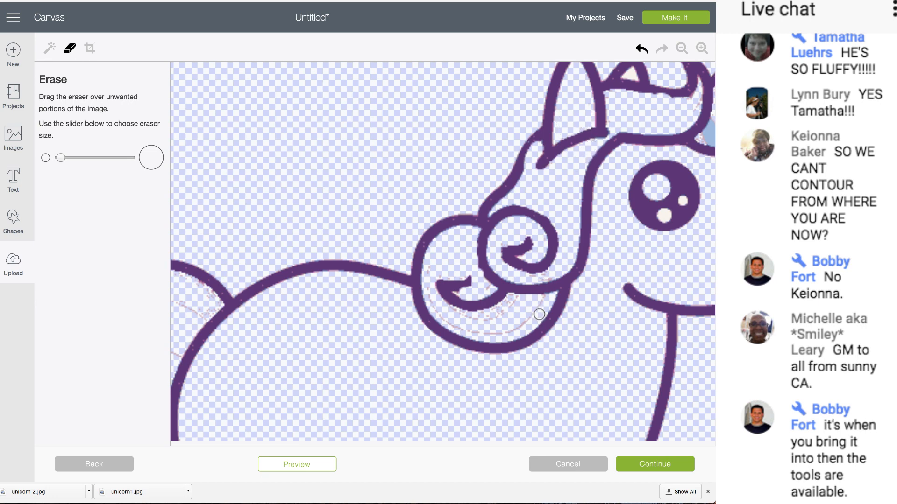
left_click_drag(541, 305, 505, 332)
mouse_move(503, 333)
left_mouse_down()
mouse_move(438, 313)
mouse_move(428, 293)
mouse_move(449, 314)
mouse_move(444, 307)
mouse_move(475, 319)
mouse_move(510, 310)
mouse_move(513, 299)
mouse_move(468, 320)
left_mouse_up()
mouse_move(542, 280)
left_mouse_down()
mouse_move(551, 275)
mouse_move(503, 273)
mouse_move(487, 285)
left_mouse_up()
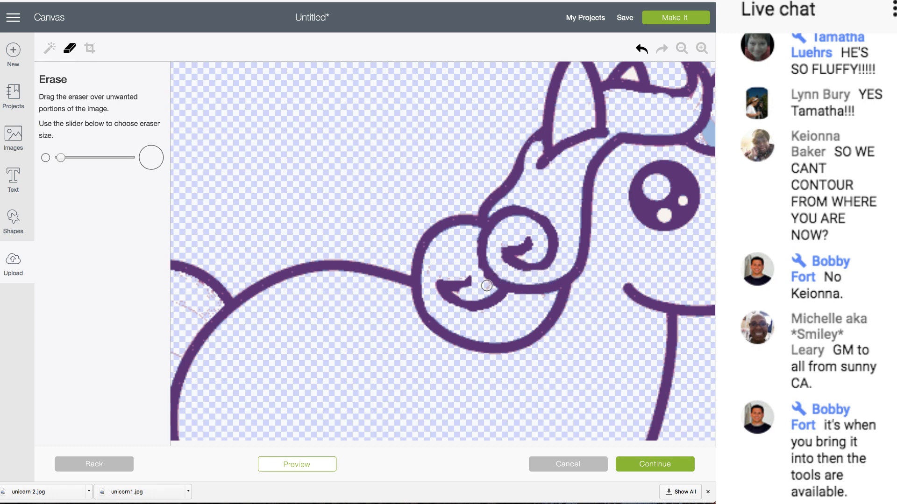
Step: Enlarge the eraser and erase all the stray lines inside the tail outline
left_click(682, 48)
left_click(682, 48)
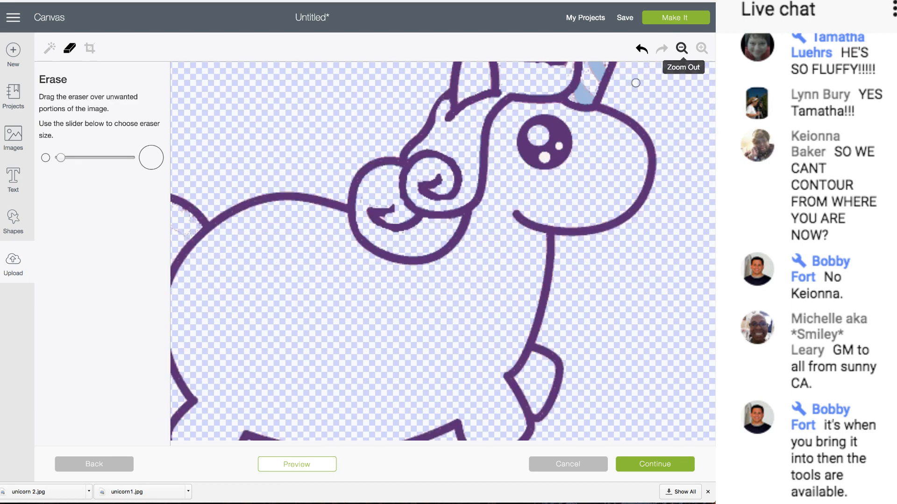
scroll(577, 148, "up", 3)
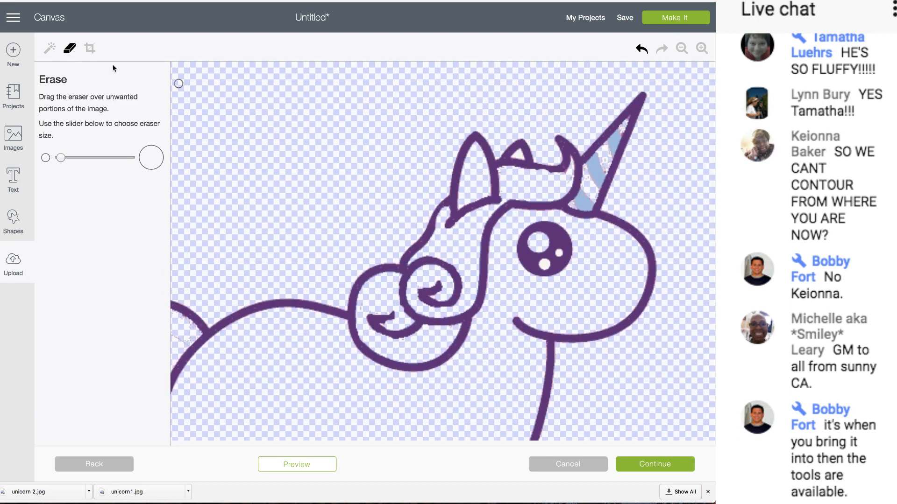
left_click(50, 48)
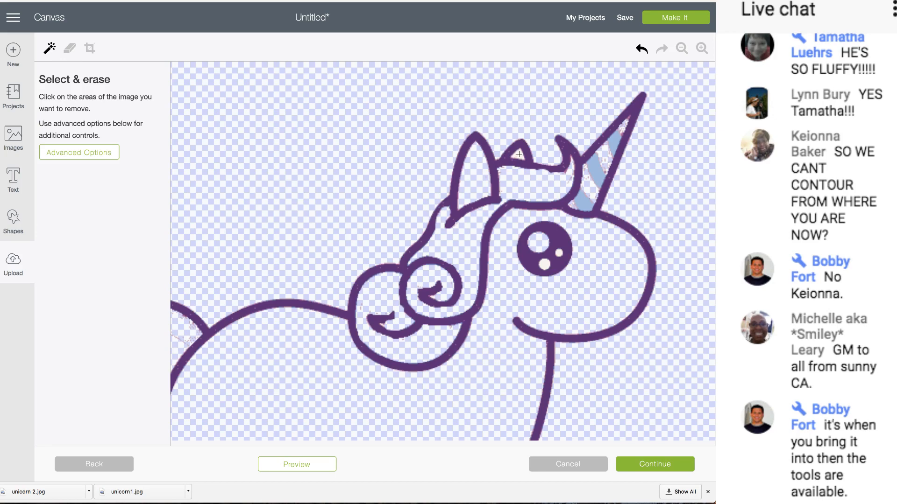
scroll(461, 145, "down", 5)
scroll(462, 144, "left", 5)
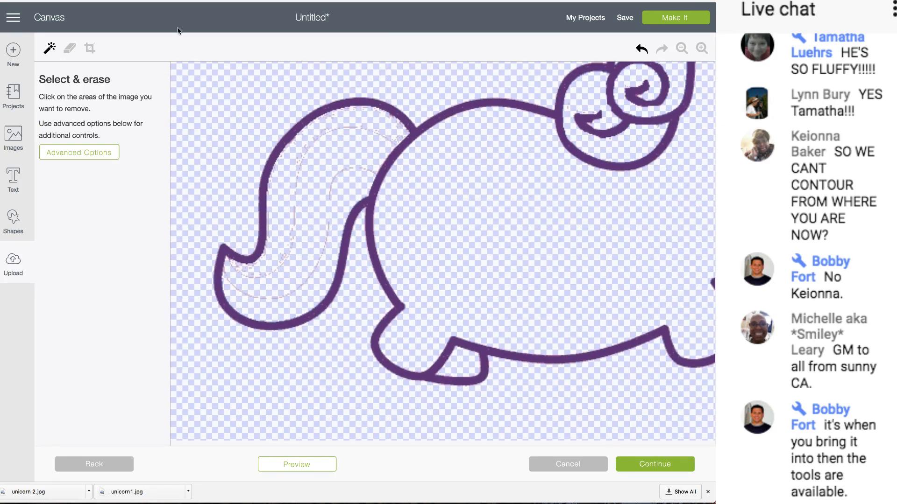
left_click(69, 48)
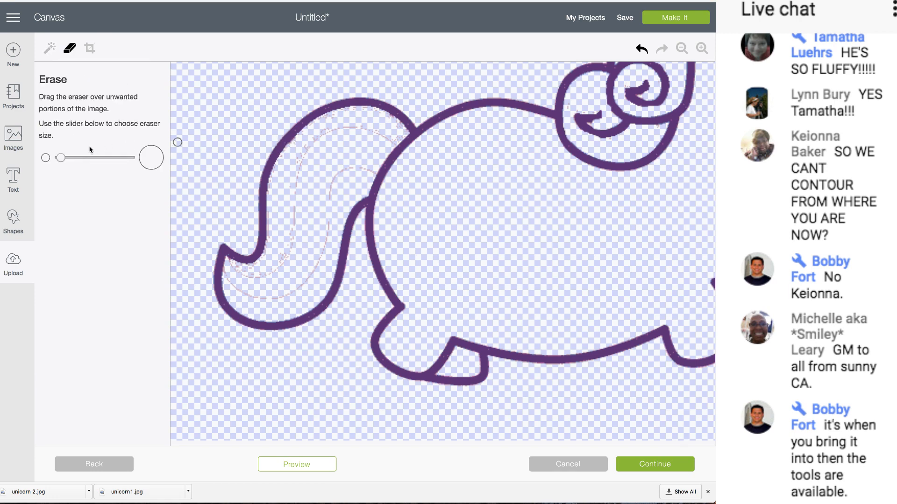
mouse_move(60, 157)
left_mouse_down()
mouse_move(114, 157)
mouse_move(81, 158)
left_mouse_up()
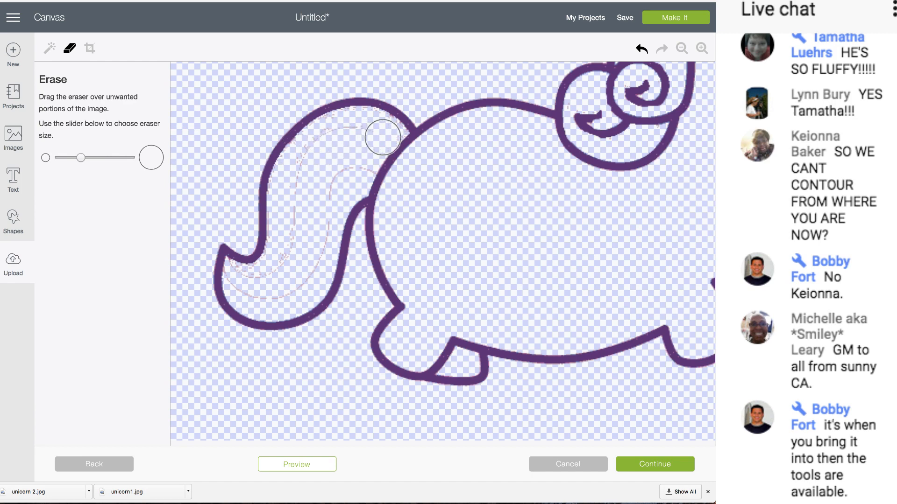
mouse_move(382, 137)
left_mouse_down()
mouse_move(335, 136)
mouse_move(311, 158)
mouse_move(277, 267)
mouse_move(267, 281)
mouse_move(243, 280)
mouse_move(276, 287)
mouse_move(299, 273)
mouse_move(323, 200)
mouse_move(348, 166)
left_mouse_up()
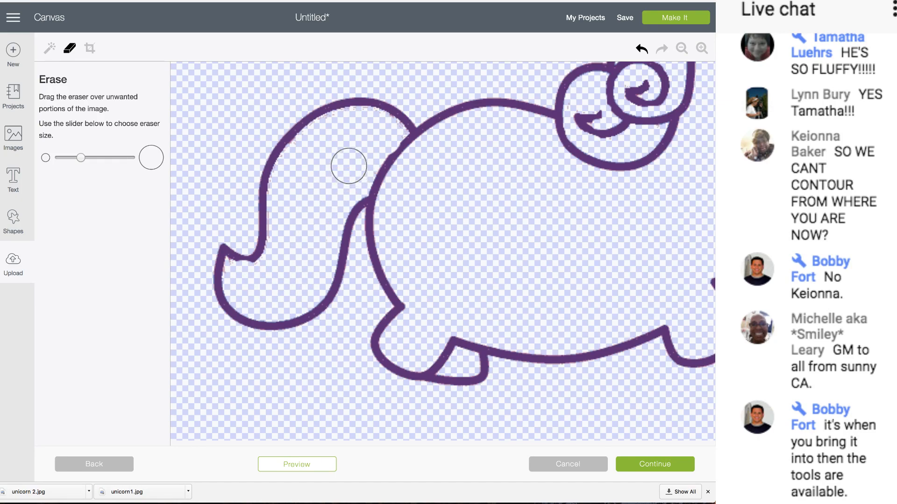
Step: Try to save the cleaned unicorn 2 as a print then cut image tagged unicorn, and check the recently uploaded images for it
left_click(666, 468)
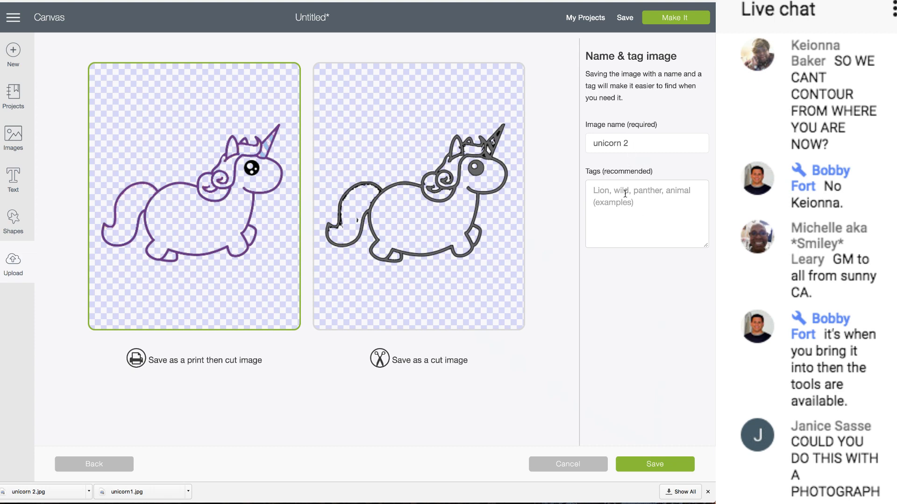
type("unicorn,")
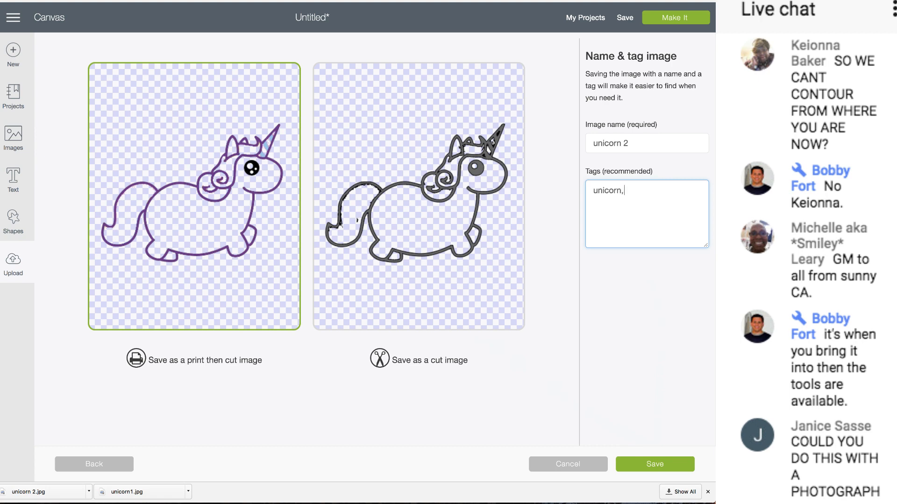
left_click(635, 463)
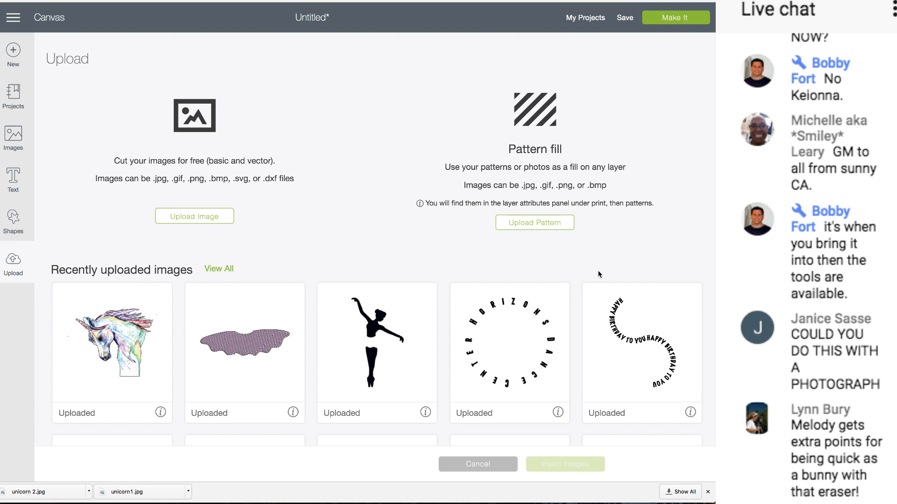
scroll(505, 286, "down", 4)
scroll(486, 288, "up", 4)
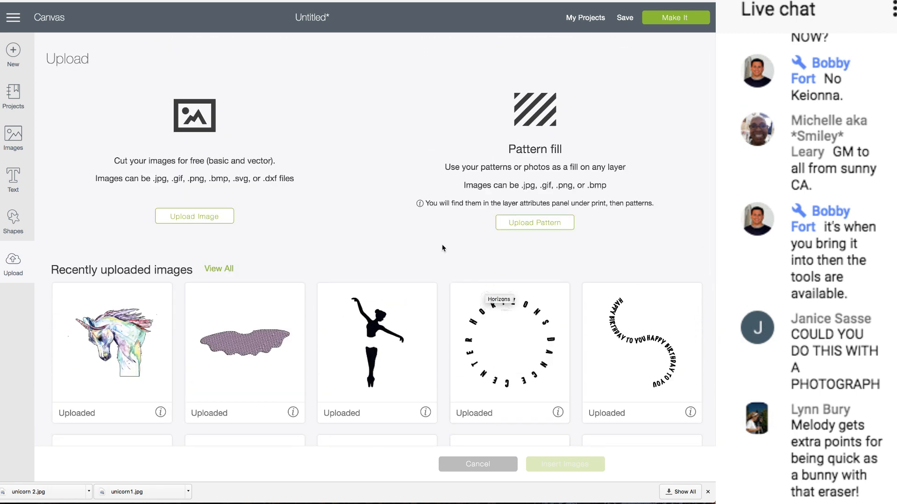
Step: Upload the unicorn 2 file again, set its image type to Complex and continue to the editing stage
left_click(202, 220)
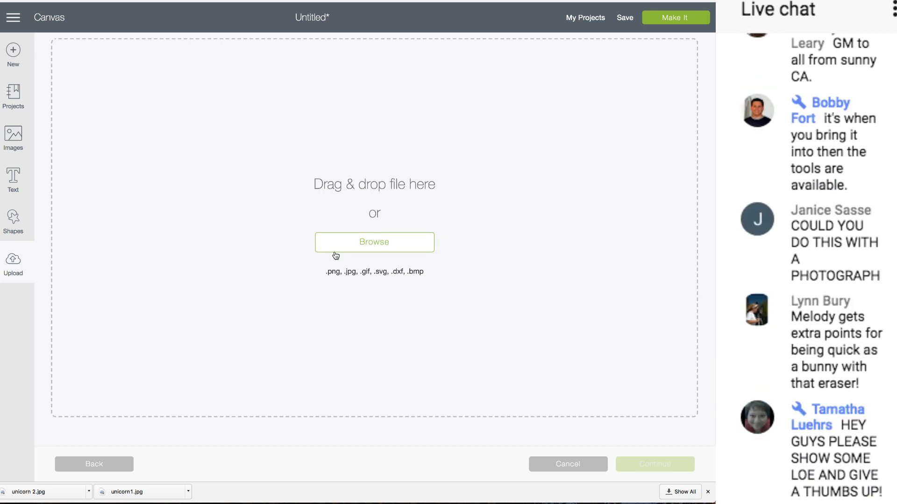
left_click(355, 245)
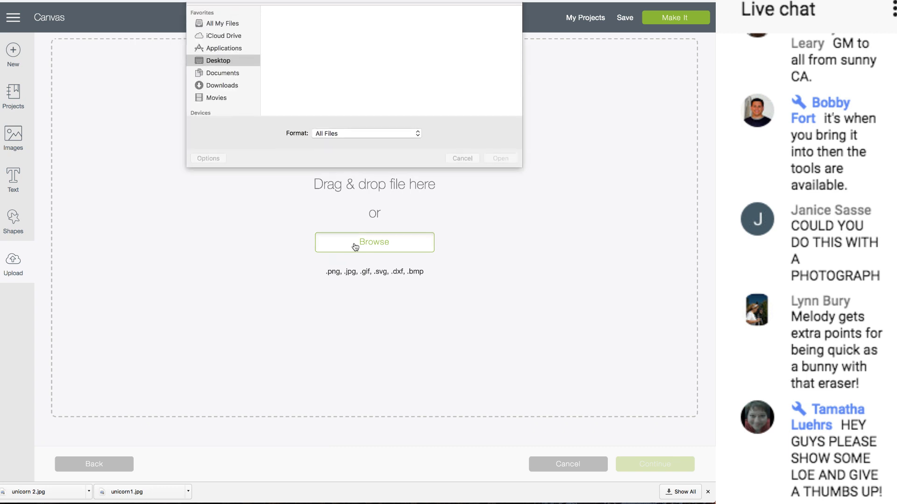
double_click(447, 51)
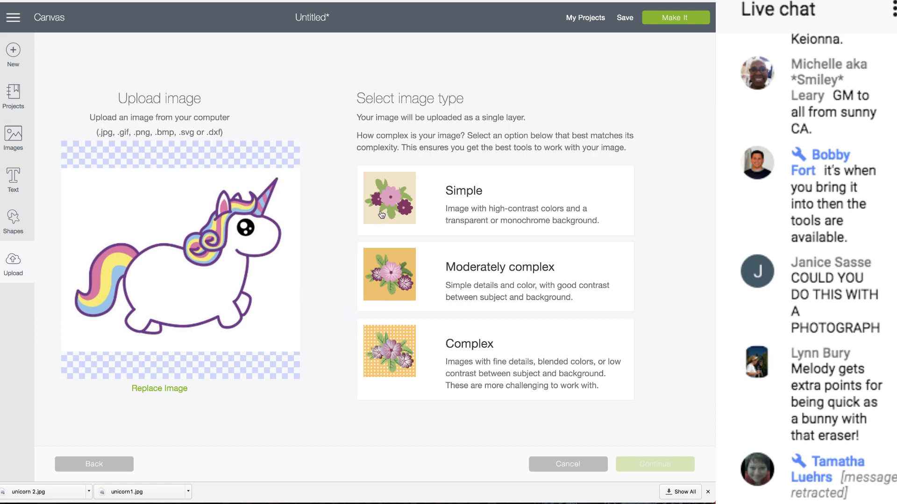
left_click(396, 346)
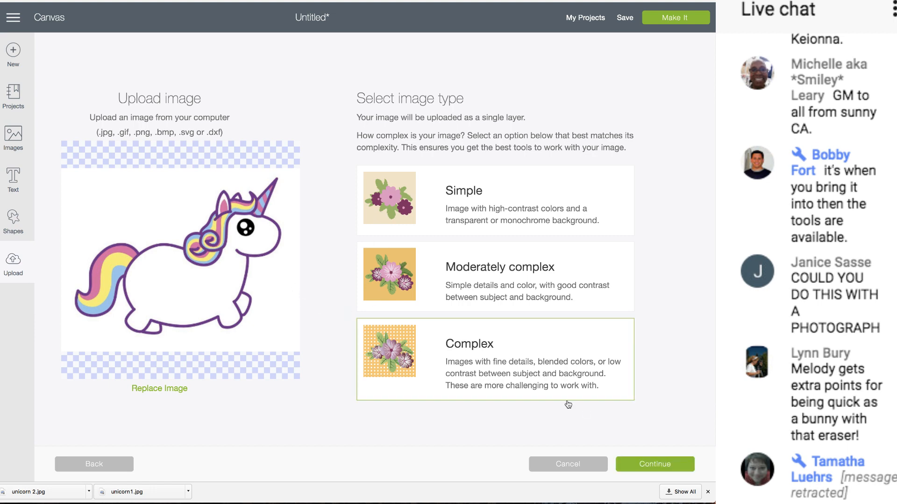
left_click(649, 464)
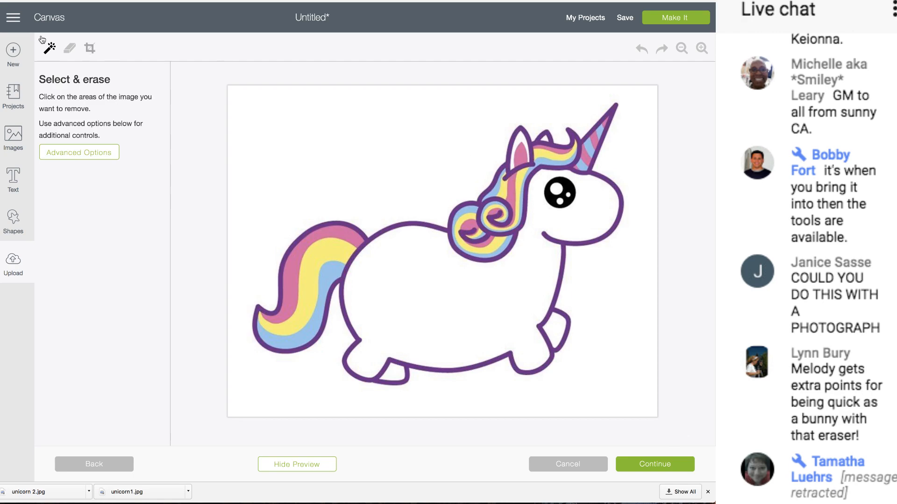
Step: Remove the white background, the white fills of the body and ear, and the horn's pink stripes with Select & erase
left_click(332, 162)
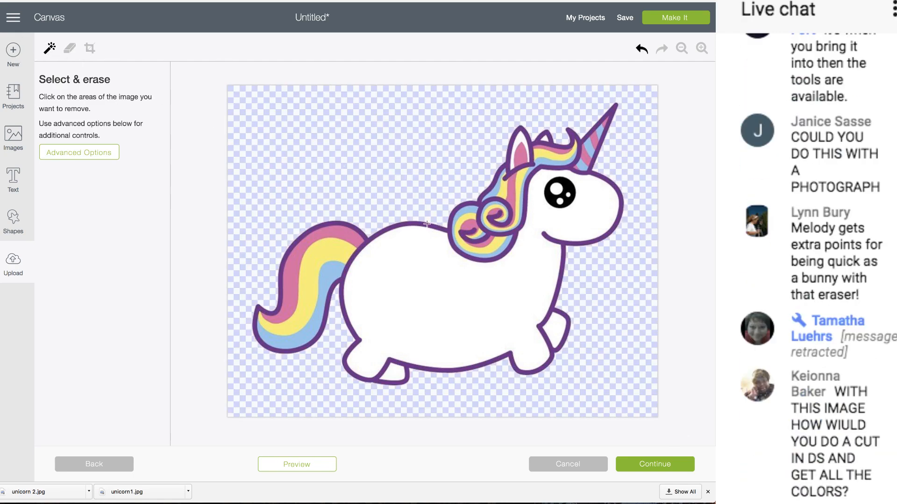
left_click(503, 253)
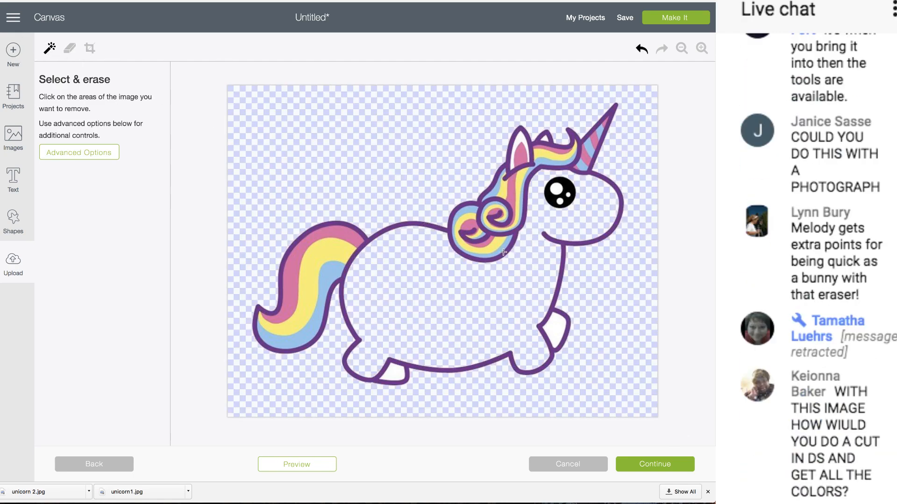
left_click(521, 141)
left_click(583, 156)
Step: Remove the pink, yellow and blue stripes from the unicorn's tail with Select & erase
left_click(302, 250)
left_click(325, 257)
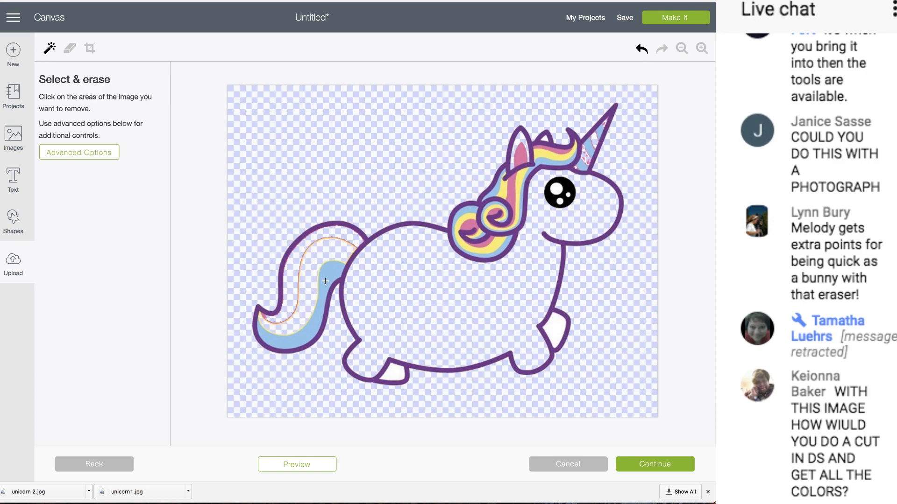
left_click(331, 281)
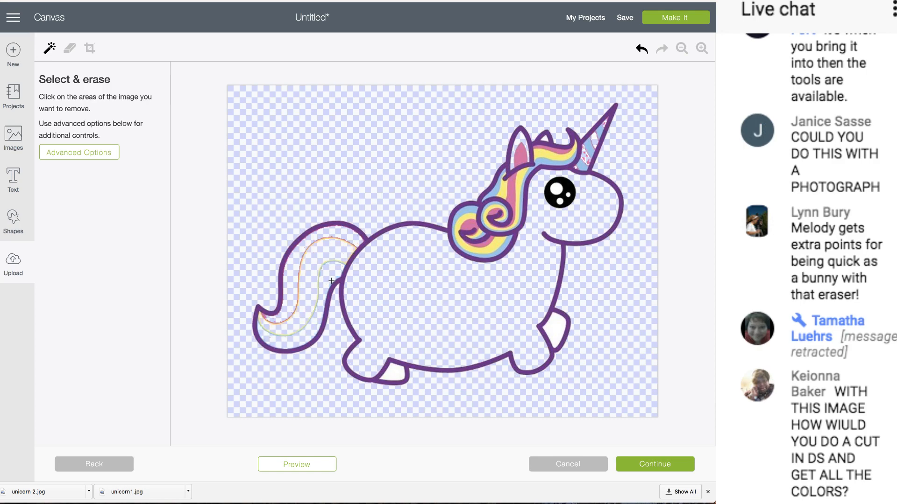
Step: Remove colour fills from the lower mane curl and the mane strand above it with Select & erase
left_click(492, 248)
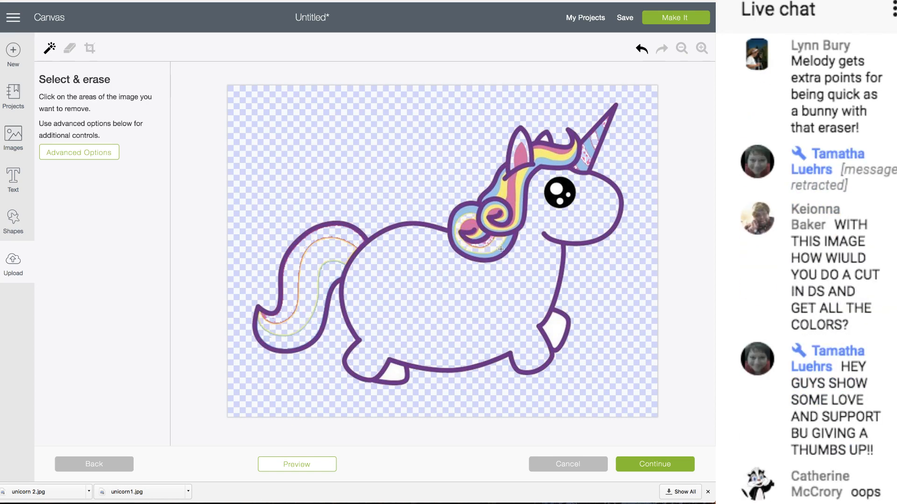
left_click(471, 225)
left_click(469, 211)
left_click(510, 191)
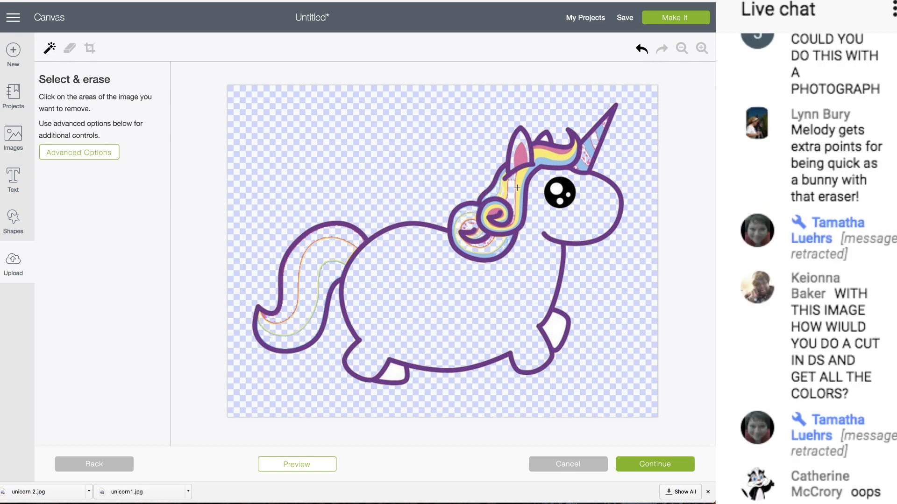
left_click(517, 188)
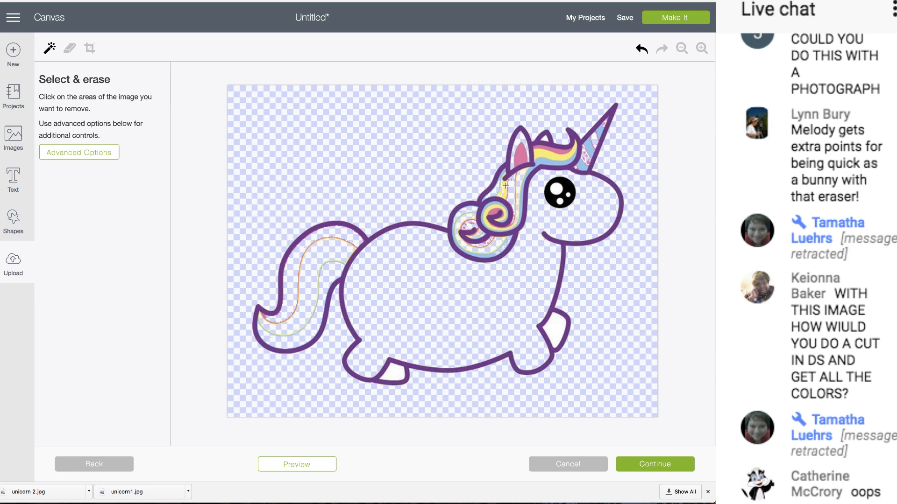
Step: Try to remove the forelock's coloured stripes, and undo the latest removals
left_click(542, 155)
left_click(544, 148)
left_click(546, 163)
left_click(642, 48)
left_click(642, 49)
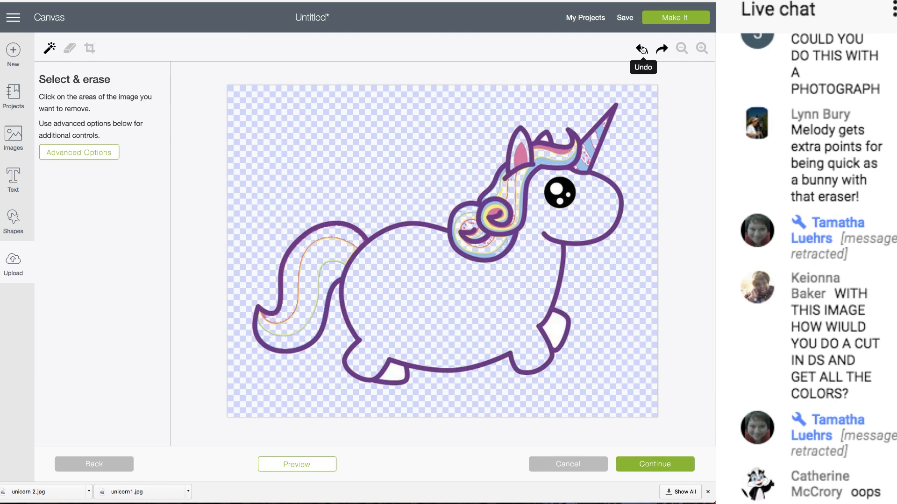
left_click(642, 49)
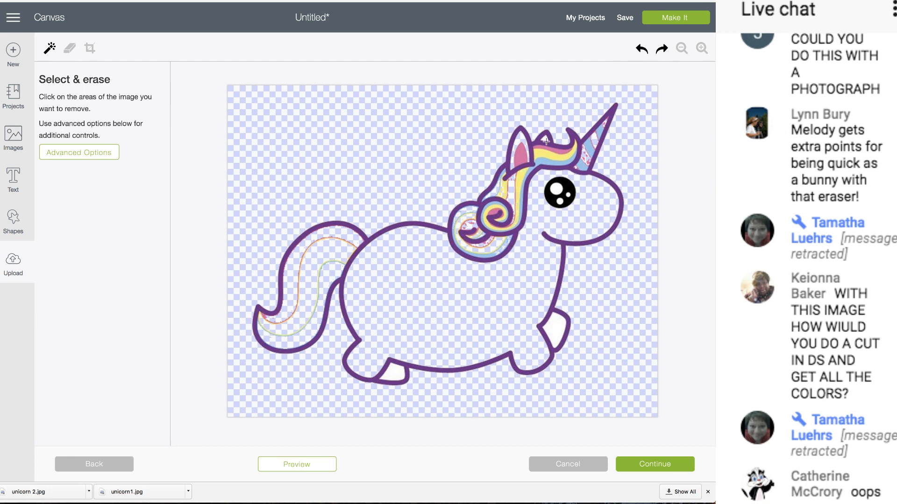
Step: Remove the forelock's pink and blue stripes and the white fills of the two far feet with Select & erase
left_click(553, 157)
left_click(553, 162)
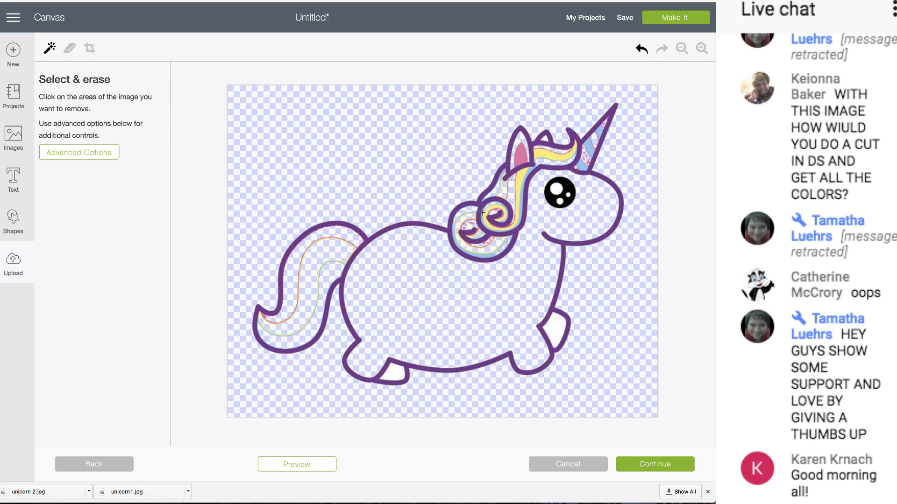
left_click(551, 332)
left_click(391, 372)
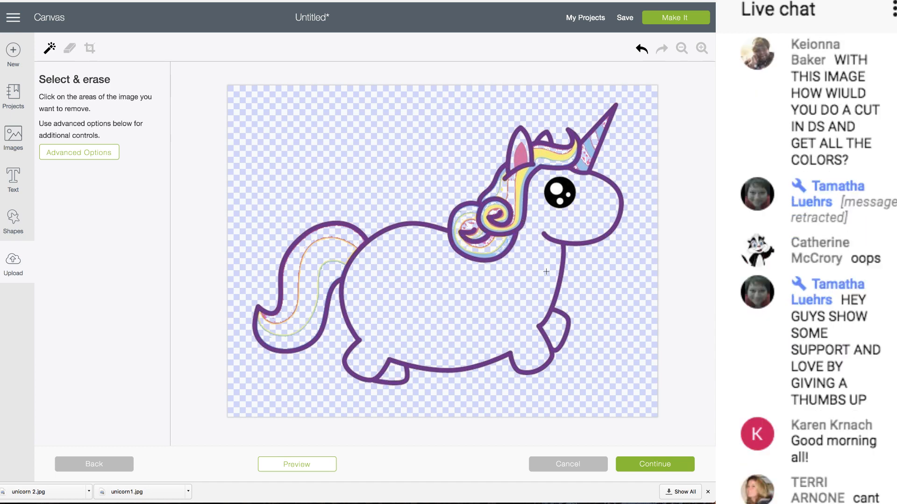
Step: Accept the edited image, tag it unicorn and save unicorn 2 as a print then cut image
left_click(652, 465)
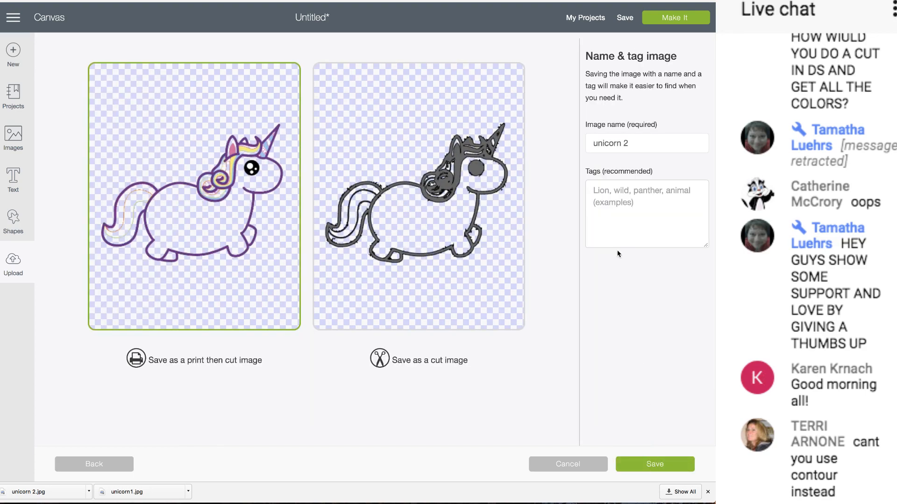
left_click(615, 193)
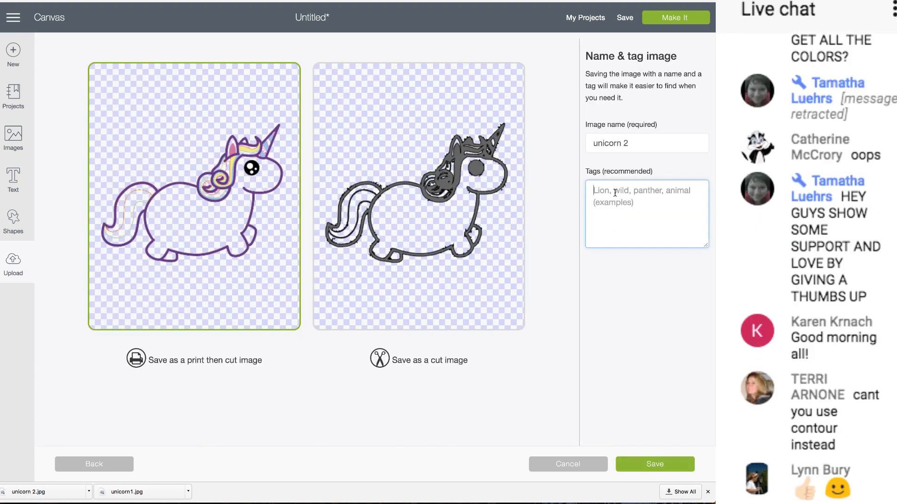
type("unicorn")
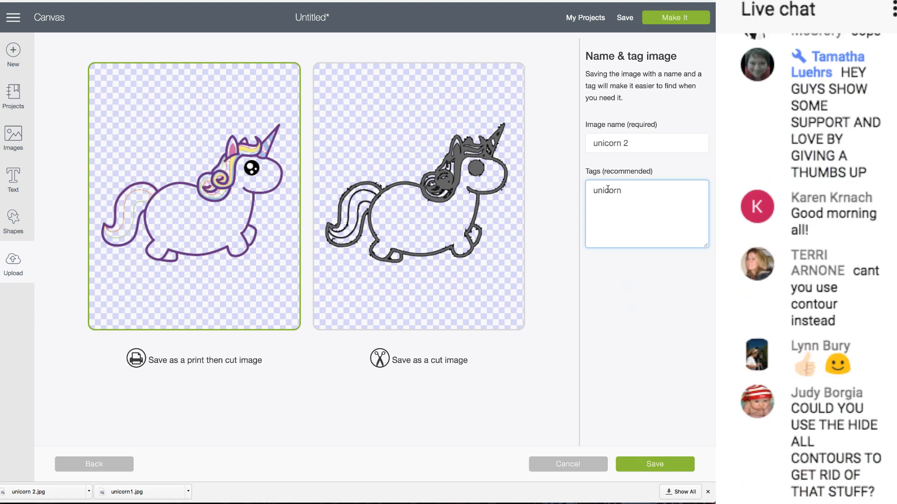
left_click(238, 261)
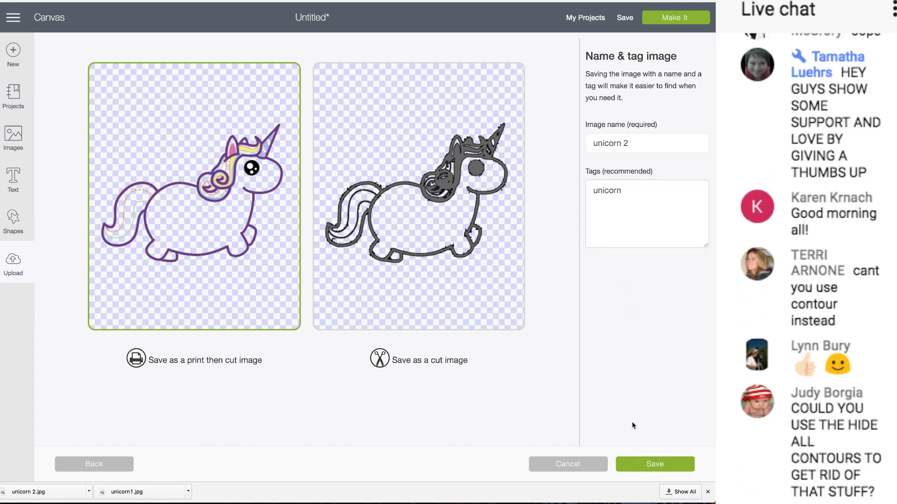
left_click(648, 465)
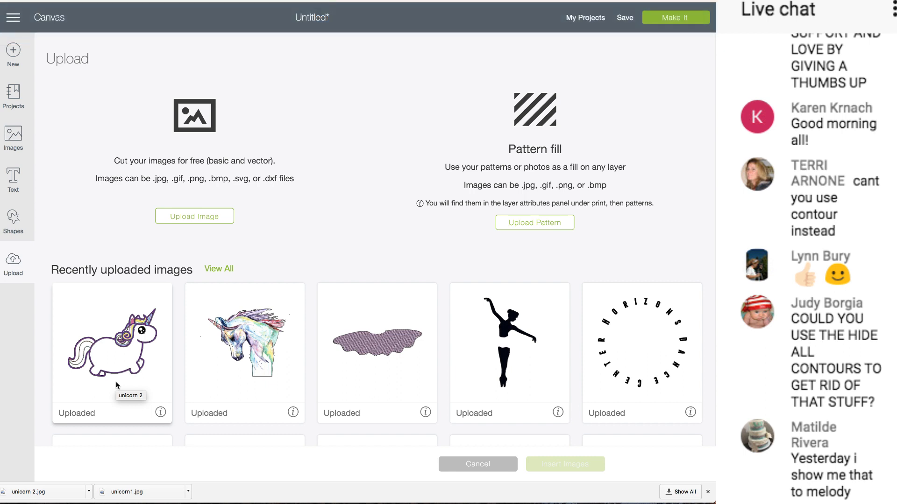
Step: Insert the uploaded unicorn 2 image onto the canvas and hide the unicorn1 layer
left_click(117, 385)
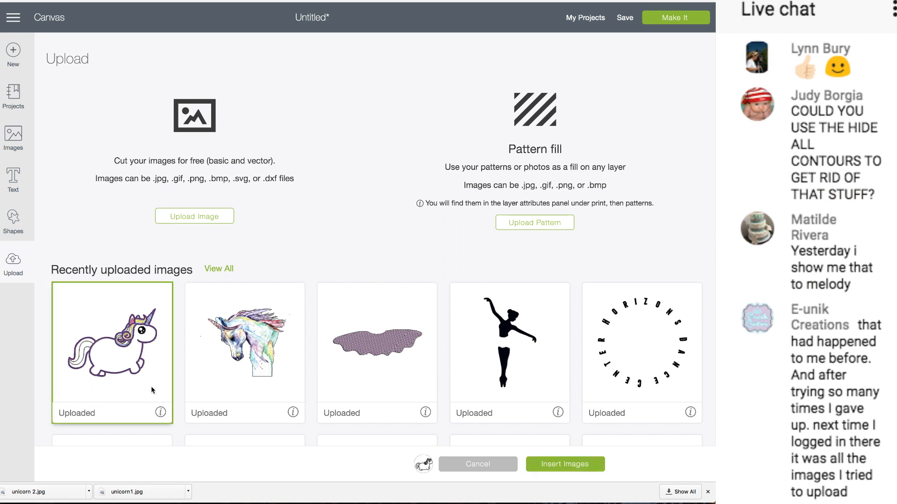
left_click(542, 465)
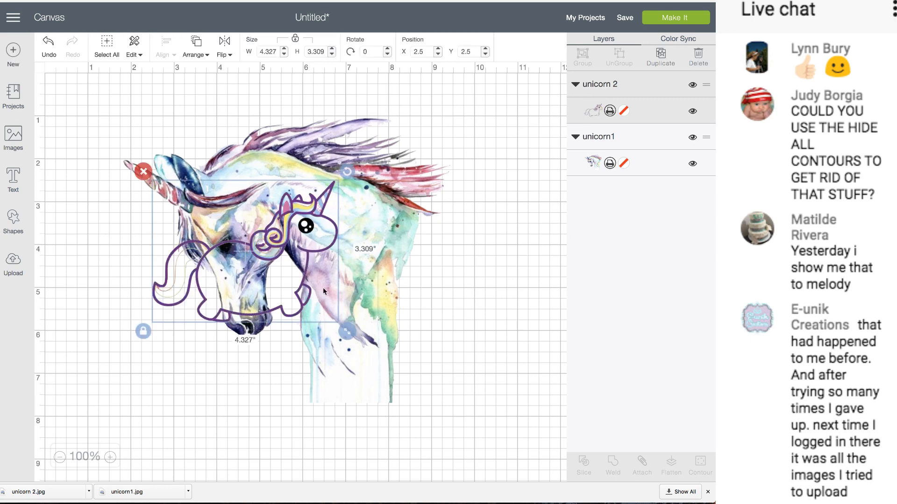
left_click_drag(364, 226, 574, 257)
left_click(693, 164)
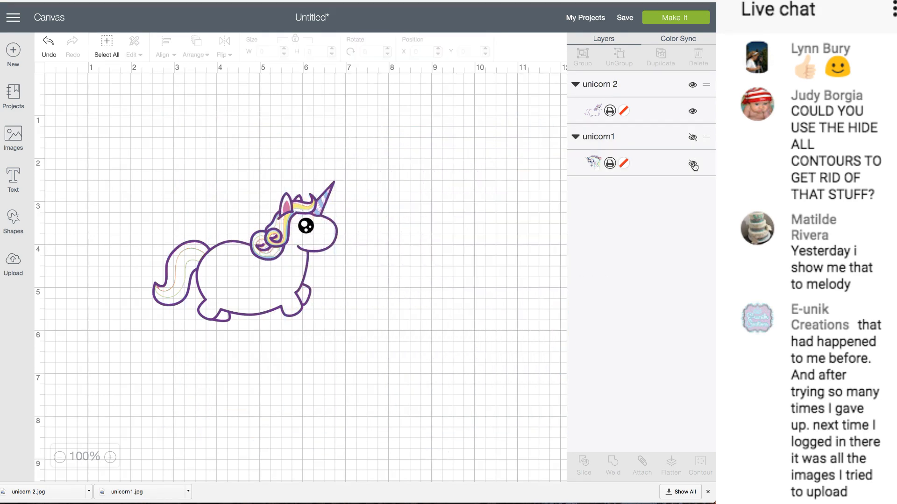
Step: Move unicorn 2 to about X 1.57, Y 0.96 and enlarge it proportionally to about 9.05 by 6.92 inches
left_click(278, 244)
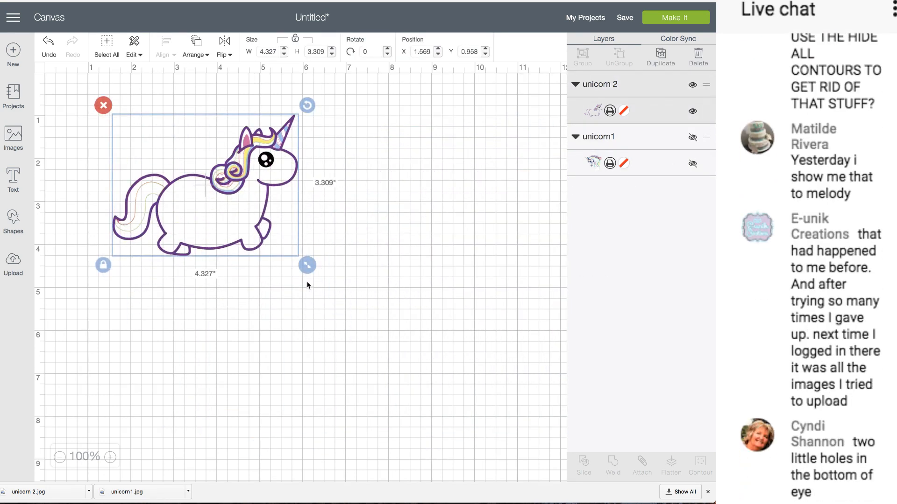
left_click_drag(307, 262, 510, 415)
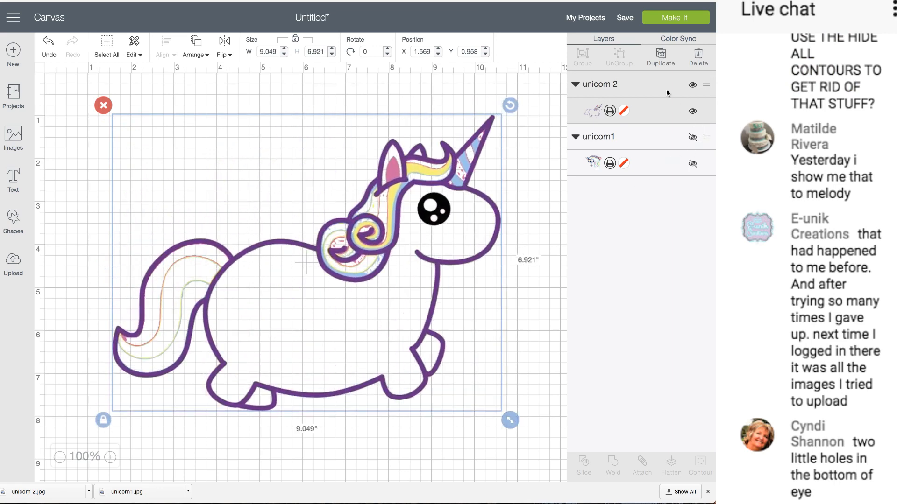
Step: Change the unicorn 2 layer's line type from Print to Cut
left_click(611, 112)
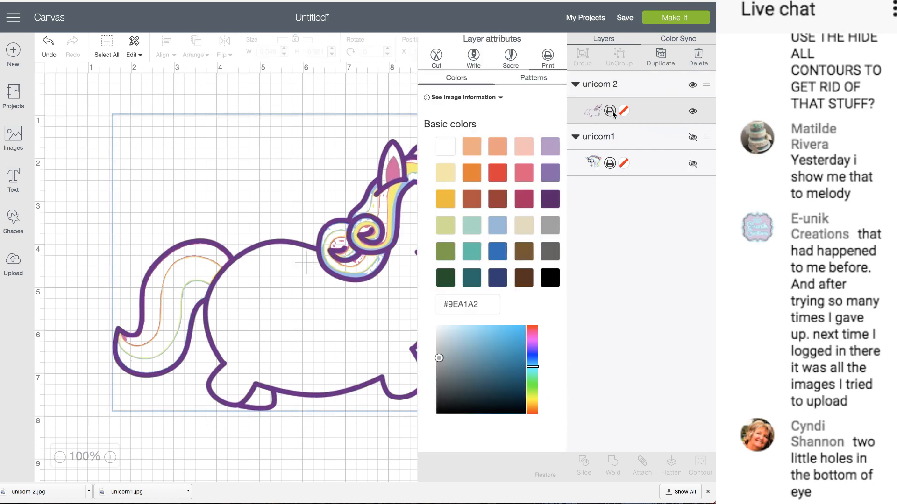
left_click(436, 57)
left_click(379, 85)
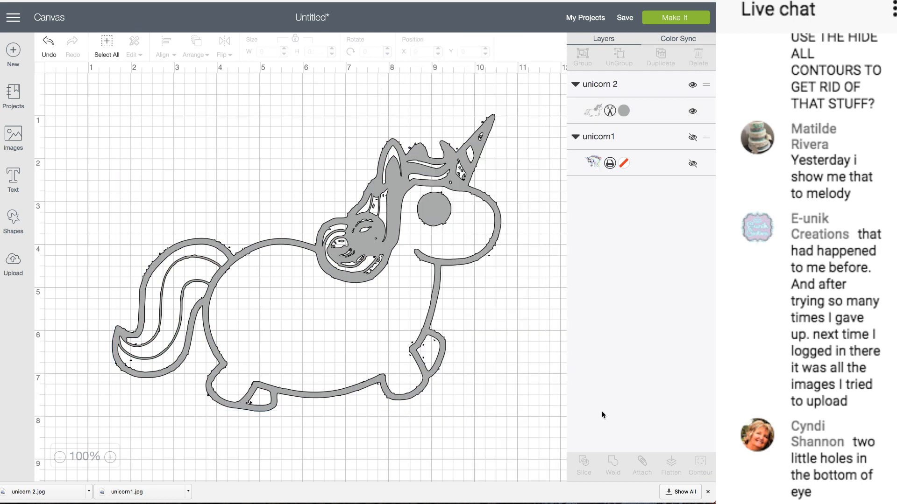
Step: Open the Contour settings for unicorn 2 and hide all of its contours
left_click(411, 290)
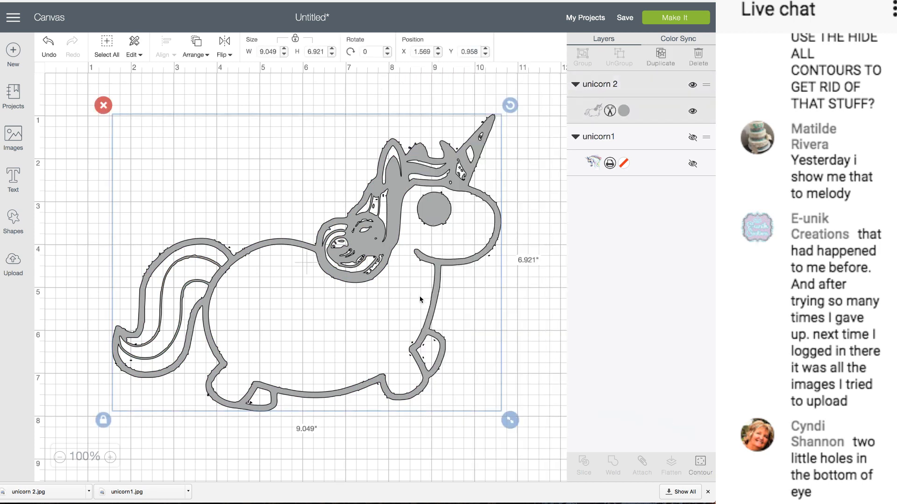
left_click(700, 463)
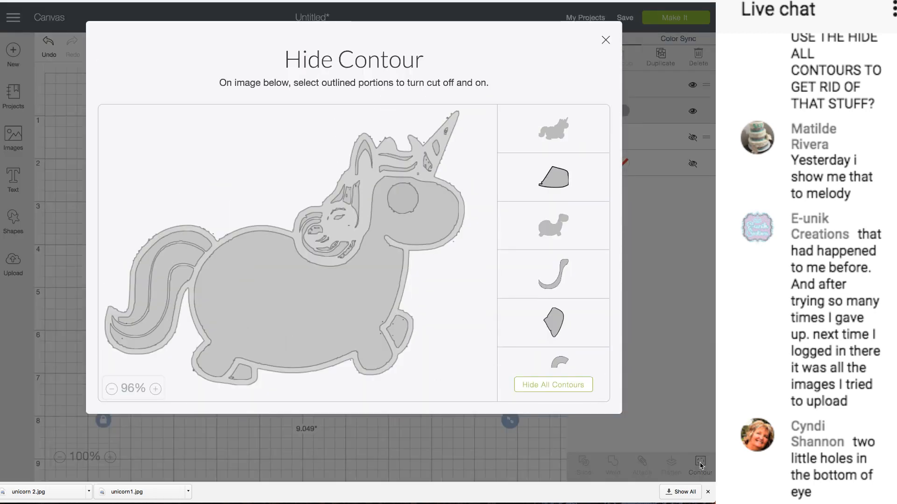
scroll(534, 299, "down", 5)
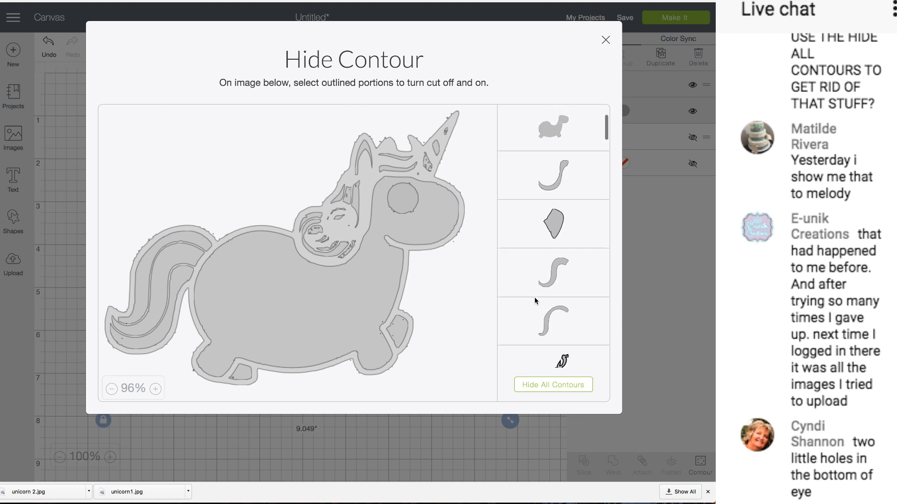
scroll(534, 299, "down", 5)
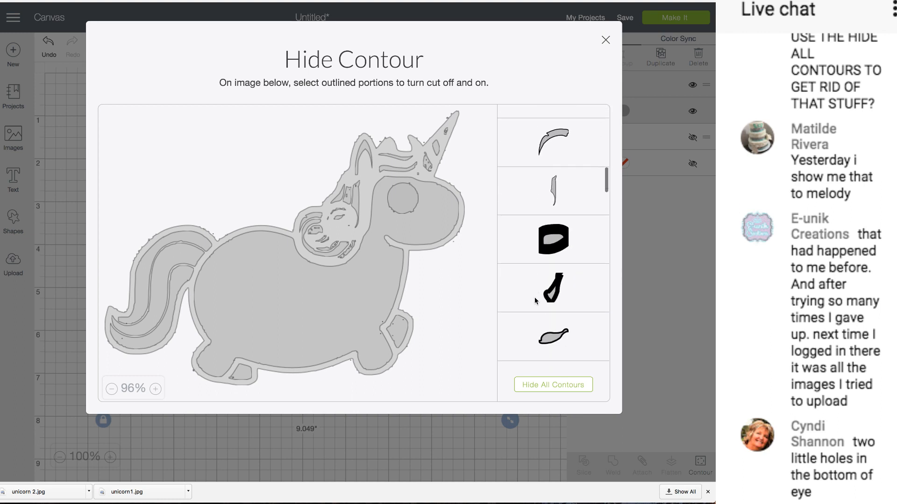
scroll(535, 299, "down", 5)
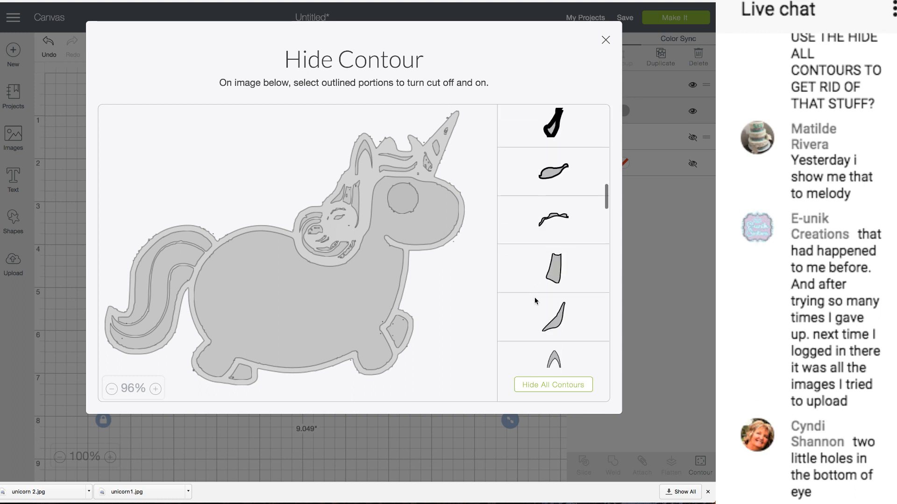
scroll(534, 297, "down", 1)
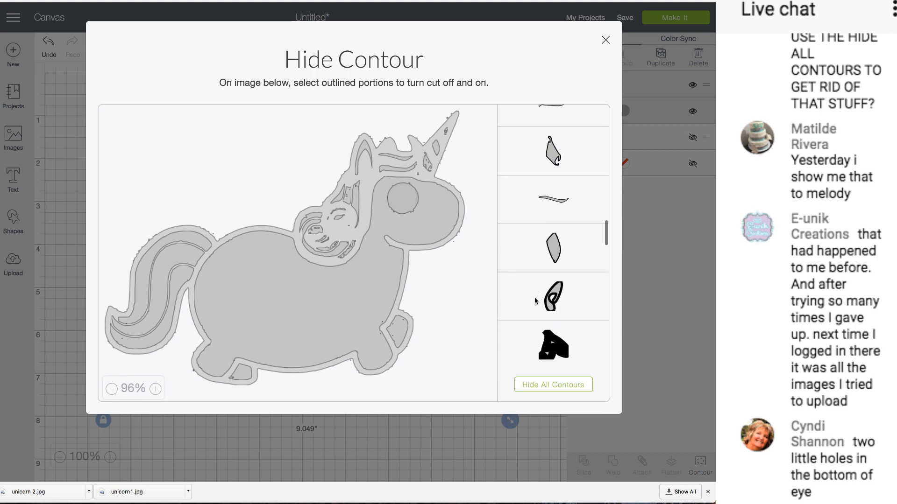
left_click(547, 386)
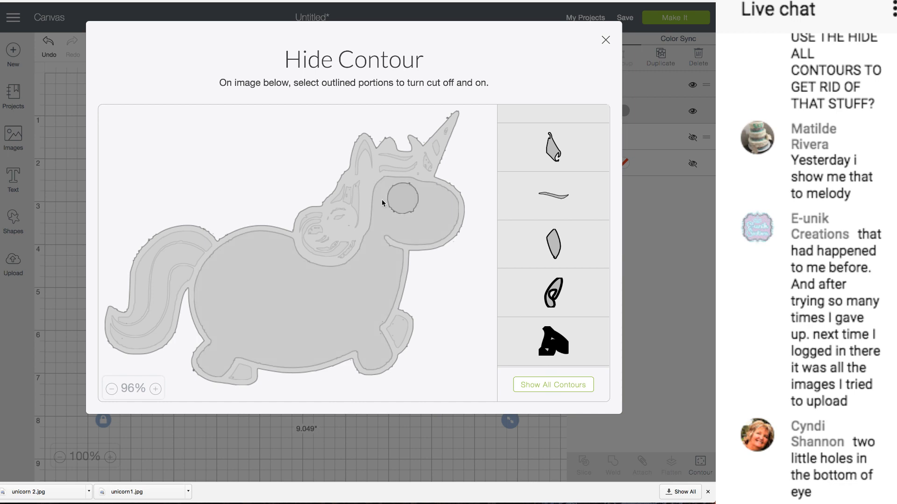
Step: Turn the outer silhouette, body, eye, ear, hoof and main tail contours of unicorn 2 back on and close Contour
left_click(367, 205)
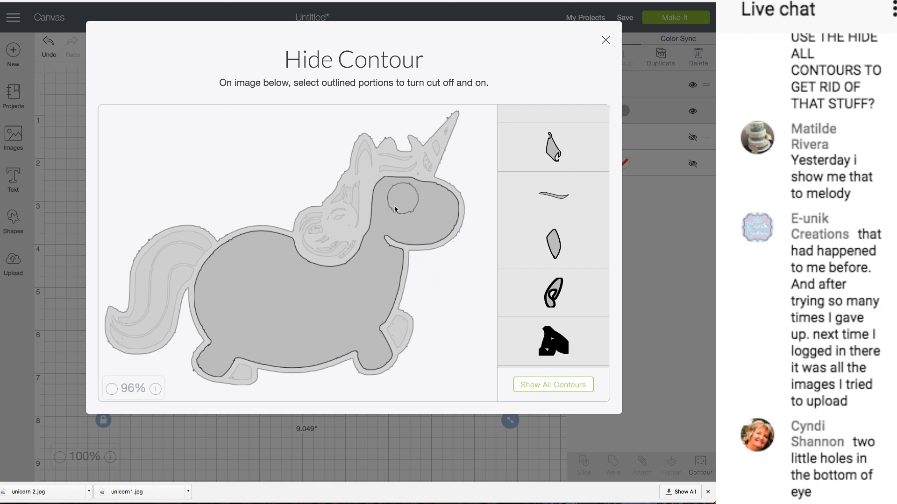
left_click(359, 139)
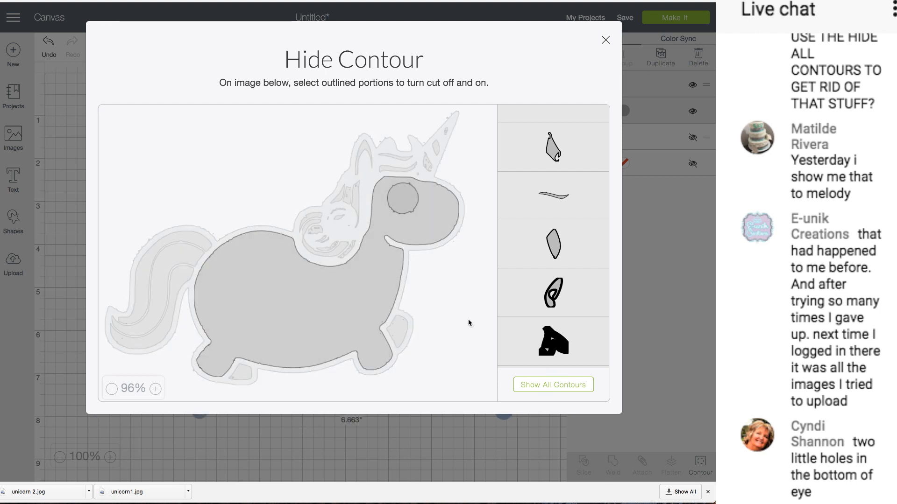
left_click(414, 202)
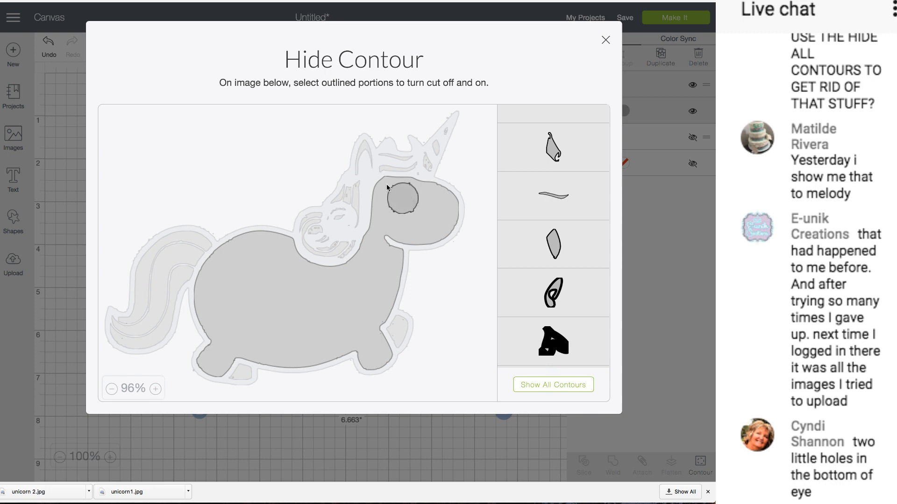
left_click(367, 153)
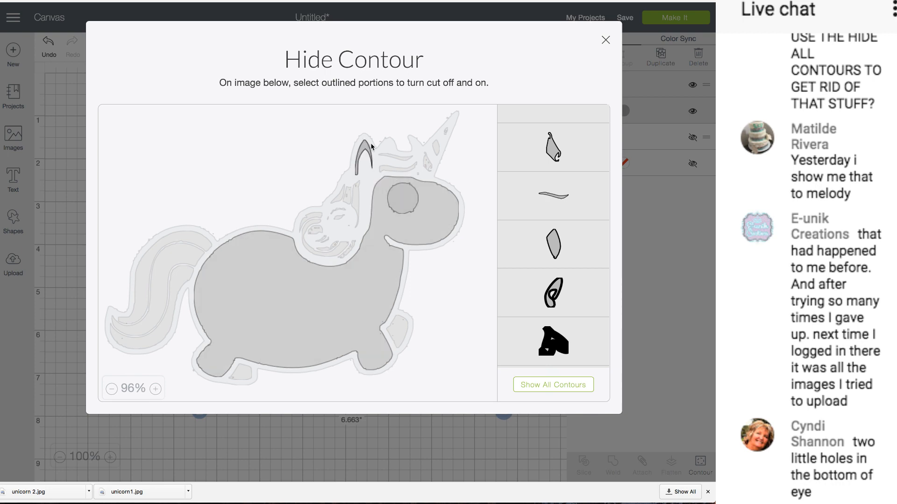
left_click(385, 150)
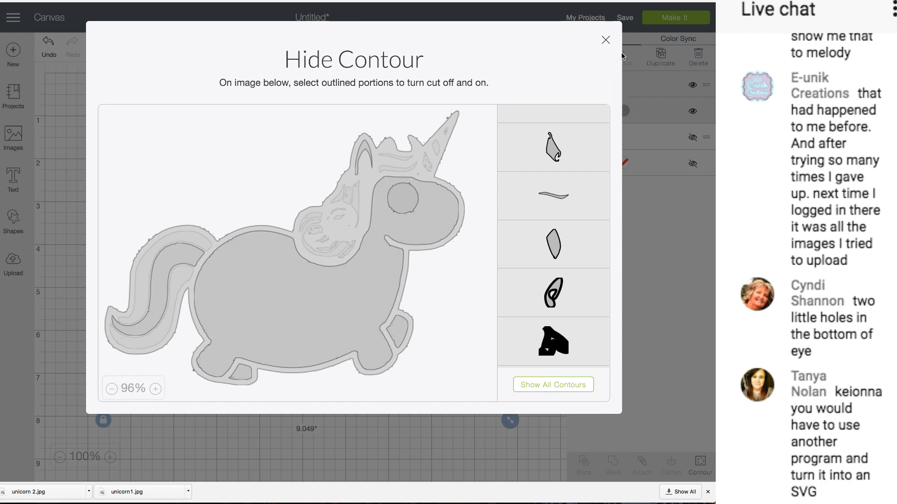
left_click(606, 40)
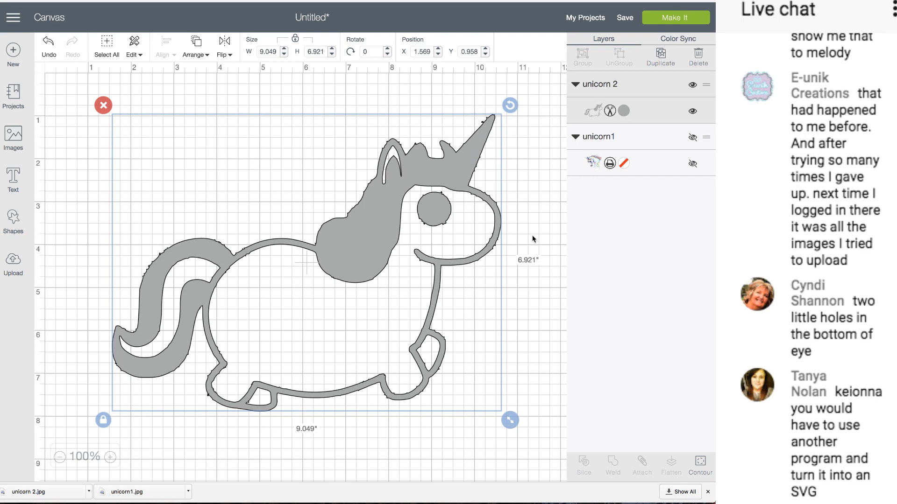
Step: Turn on the horn and forelock contours of unicorn 2, then move the image to X 1.5, Y 0.986
left_click(701, 465)
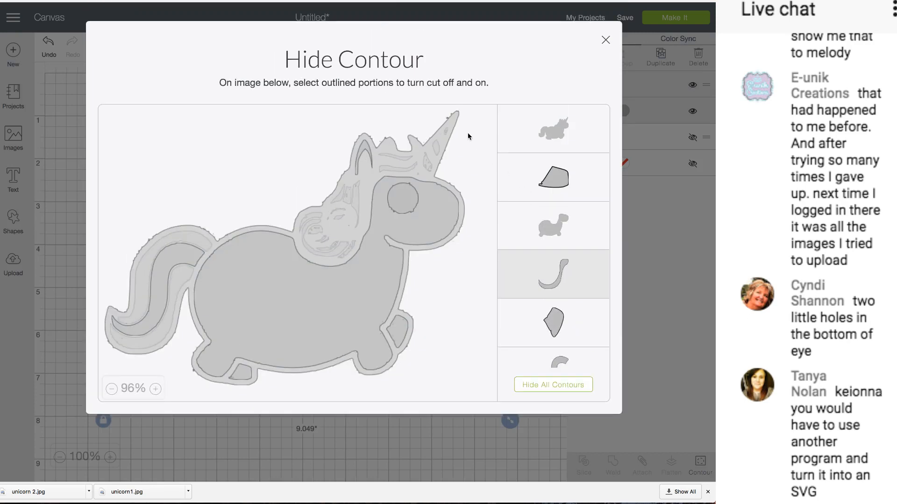
left_click(447, 130)
left_click(437, 148)
left_click(429, 163)
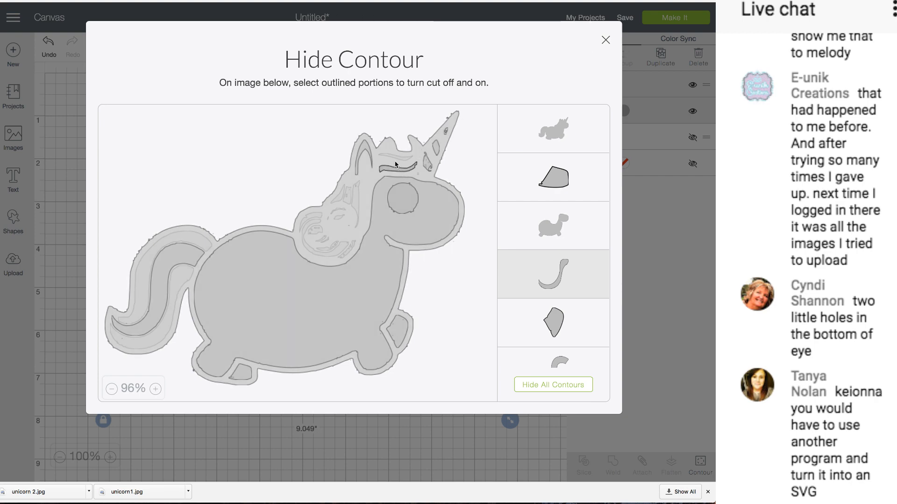
left_click(395, 161)
left_click(606, 40)
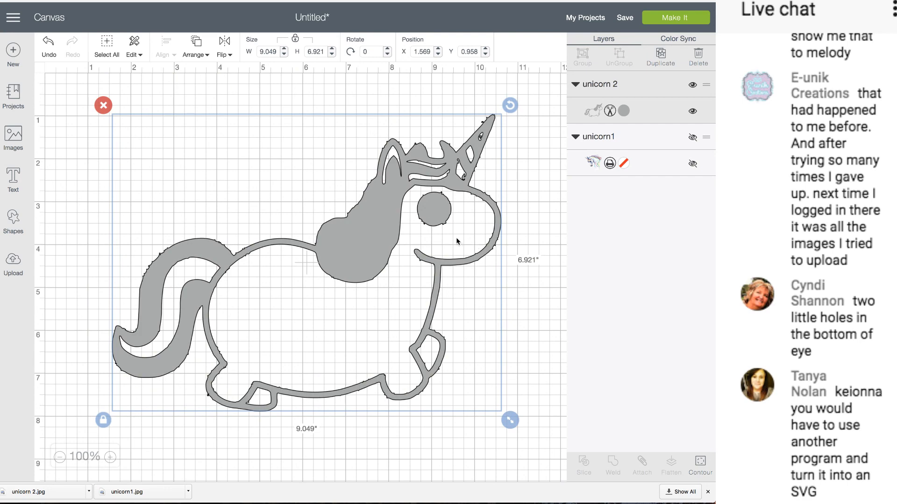
left_click_drag(457, 239, 452, 240)
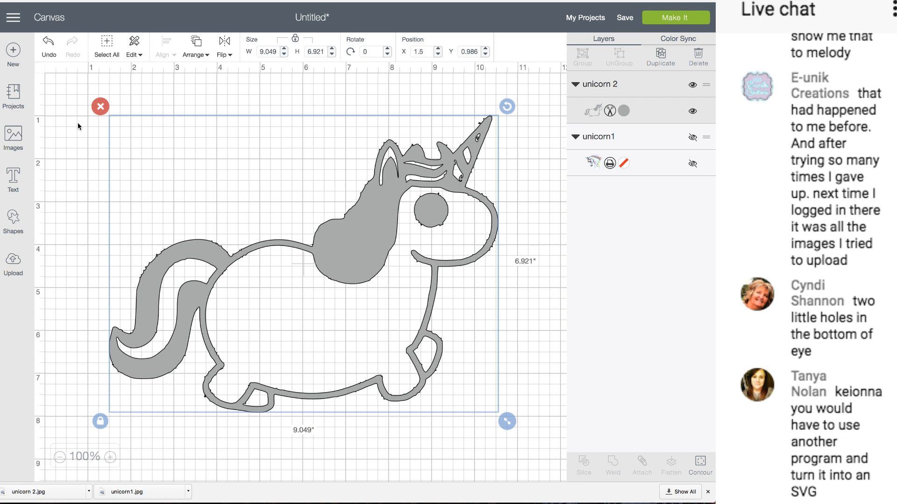
Step: Upload the unicorn 2 picture from the desktop again as a Simple image and continue to Select & erase
left_click(13, 263)
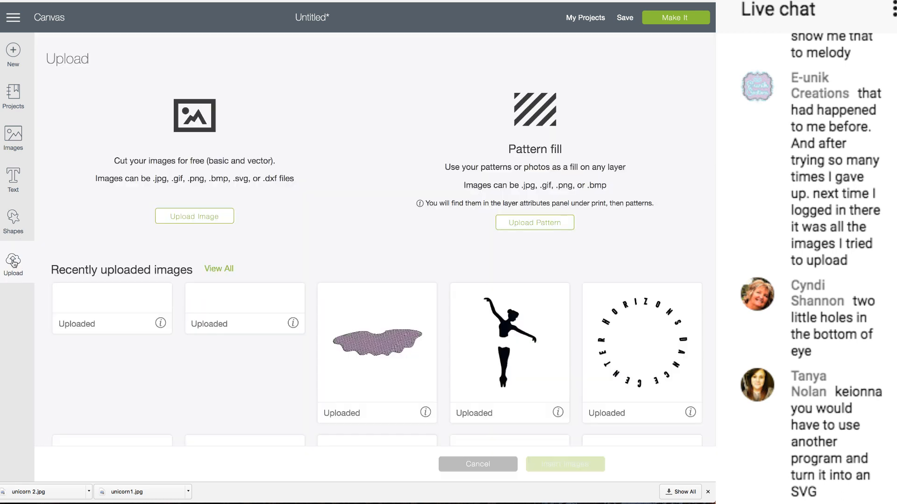
left_click(181, 216)
left_click(377, 240)
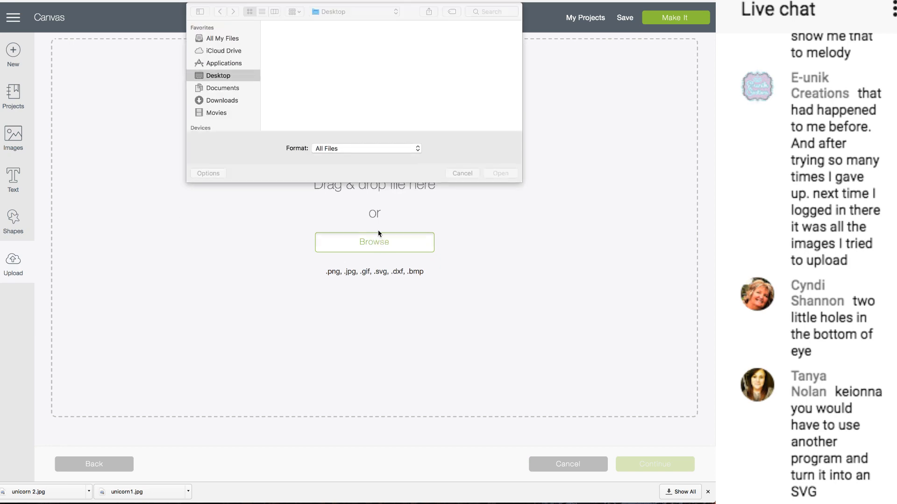
double_click(450, 66)
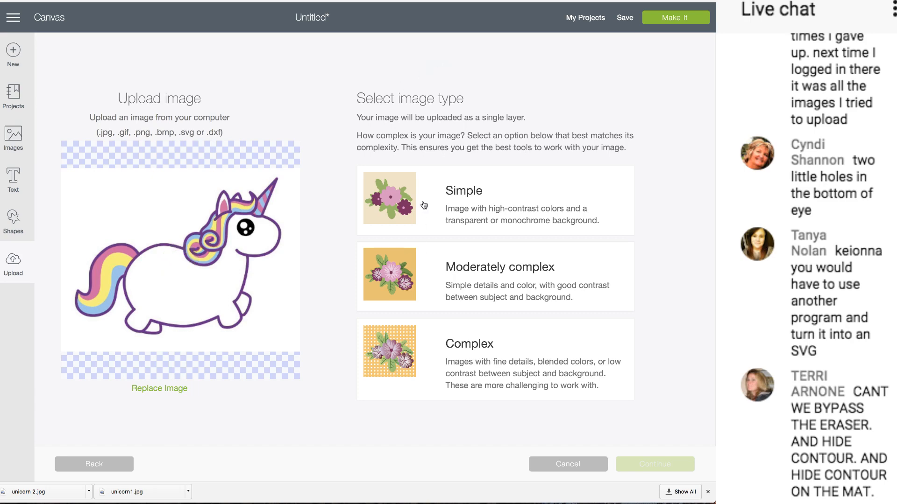
left_click(395, 199)
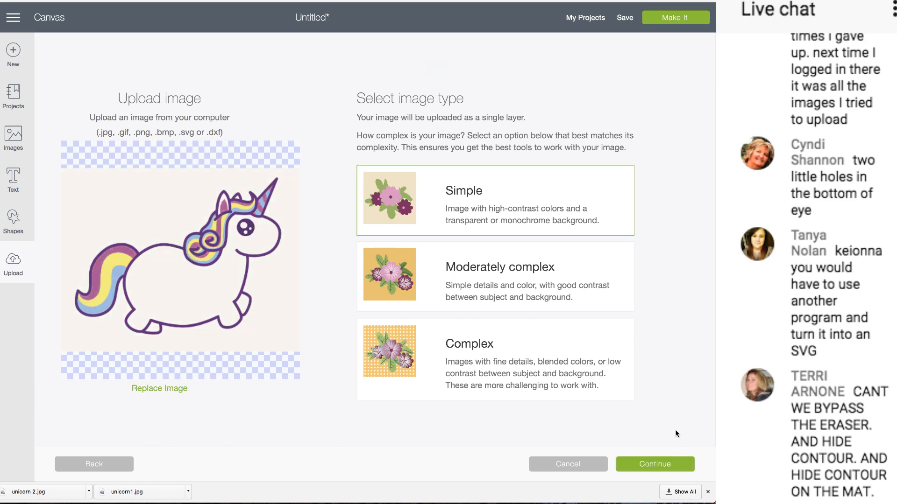
left_click(645, 468)
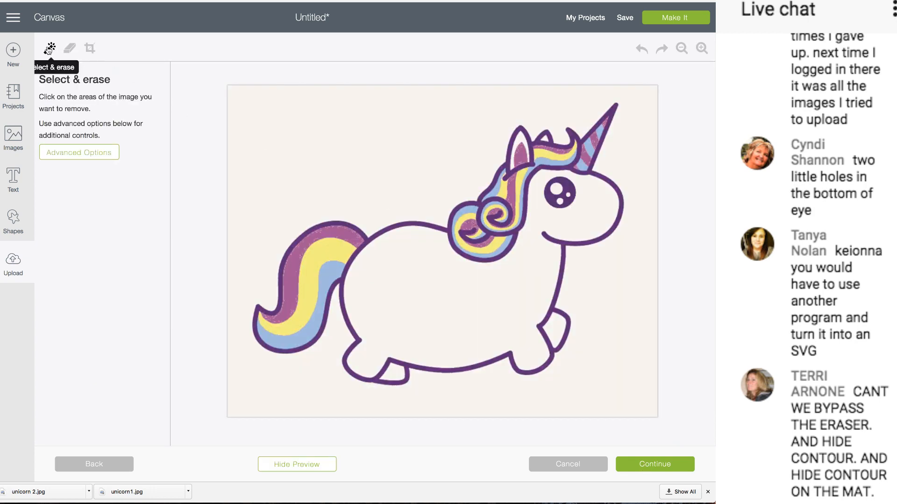
Step: Try erasing the background, the off-white body, hoof, eye and ear fills, and the tail's purple, yellow and blue stripes
left_click(326, 145)
left_click(425, 279)
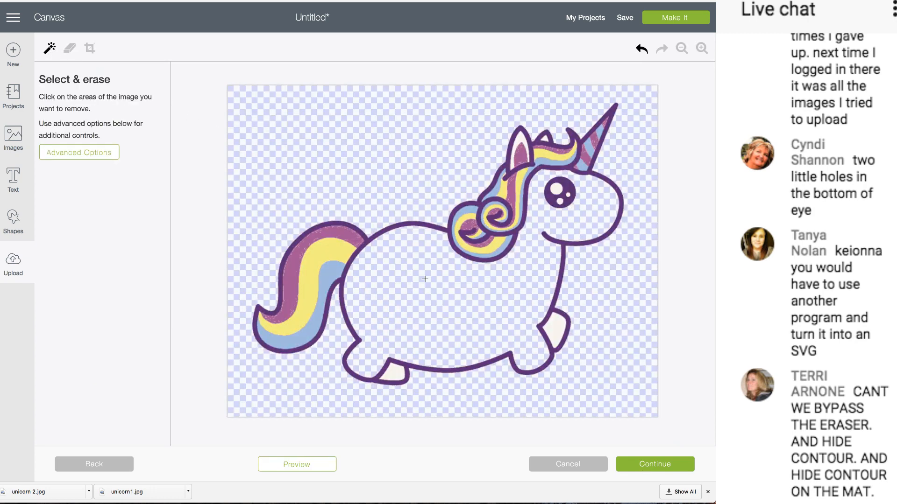
left_click(556, 330)
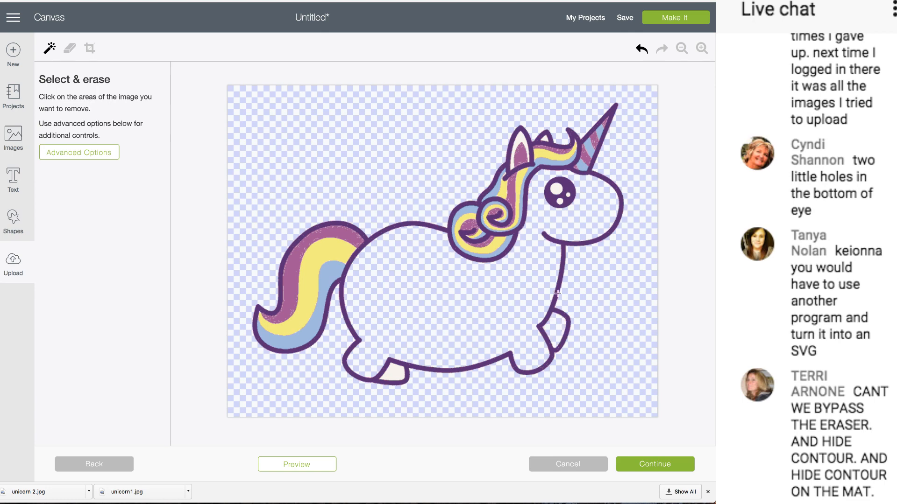
left_click(560, 201)
left_click(568, 196)
left_click(520, 138)
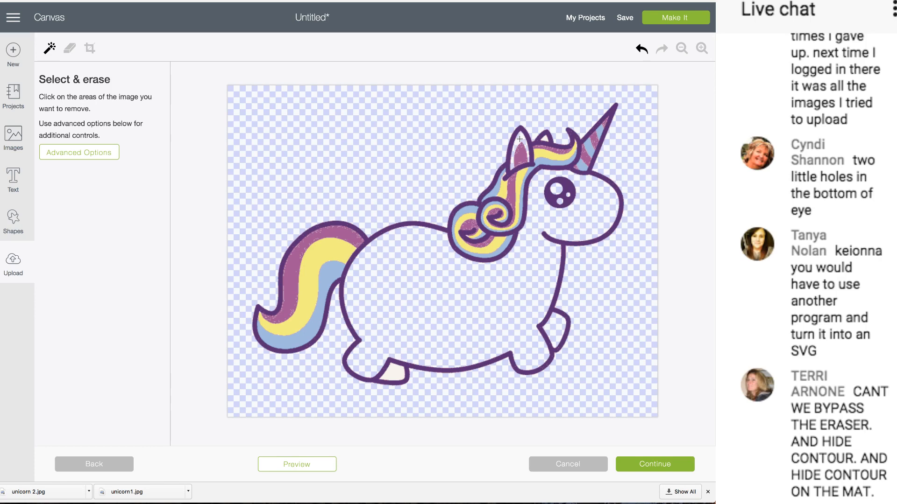
left_click(545, 138)
left_click(398, 375)
left_click(325, 253)
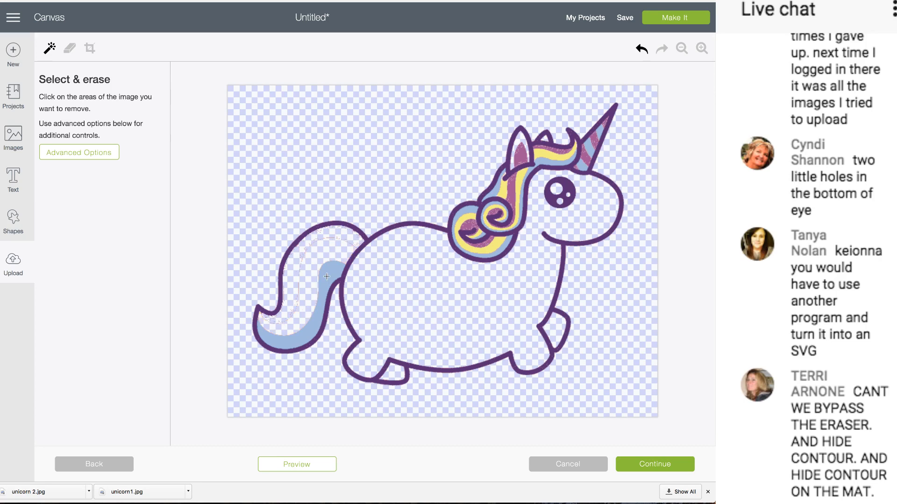
left_click(332, 273)
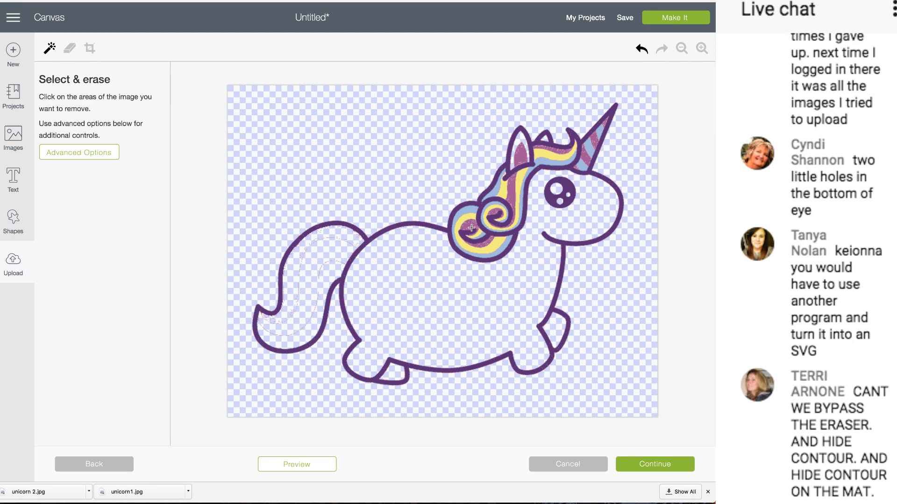
Step: Undo the erasures made on the unicorn image one after another
left_click(640, 48)
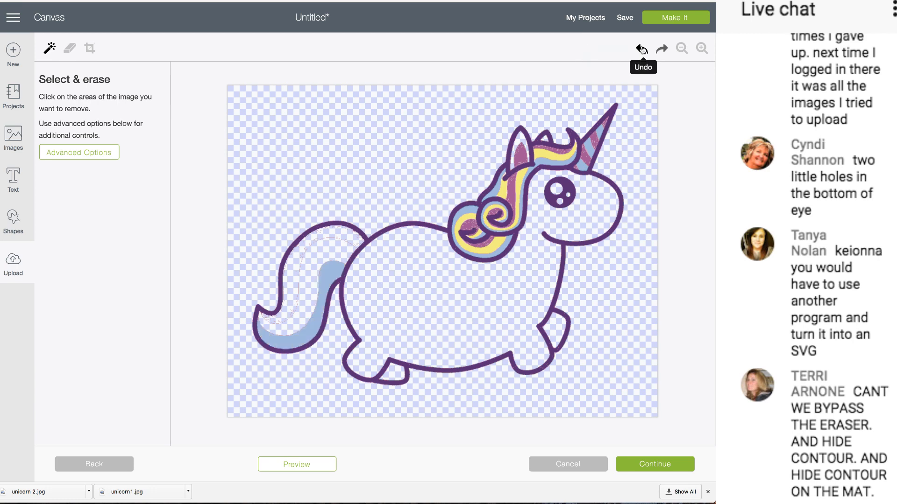
left_click(641, 49)
left_click(642, 49)
left_click(643, 50)
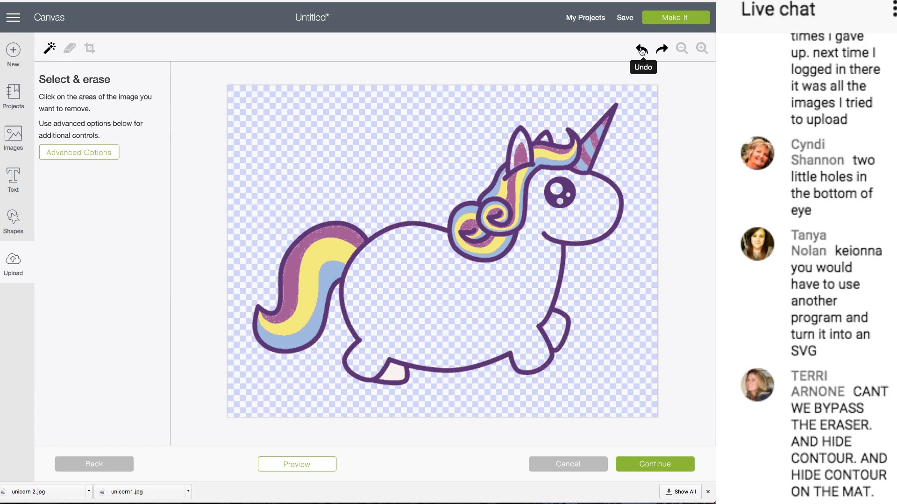
left_click(642, 50)
left_click(642, 49)
left_click(643, 49)
left_click(643, 49)
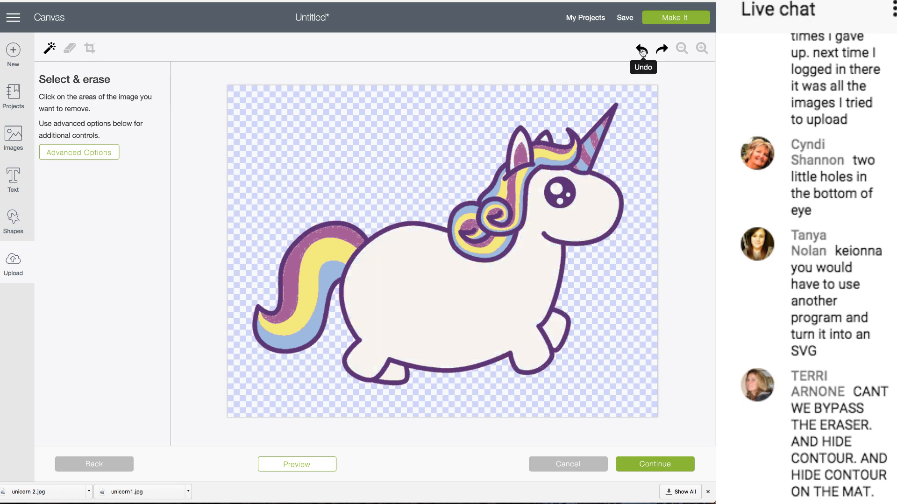
left_click(643, 50)
Step: Erase only the background around the unicorn and save it as a print then cut image named unicorn 2 base
left_click(452, 107)
left_click(656, 469)
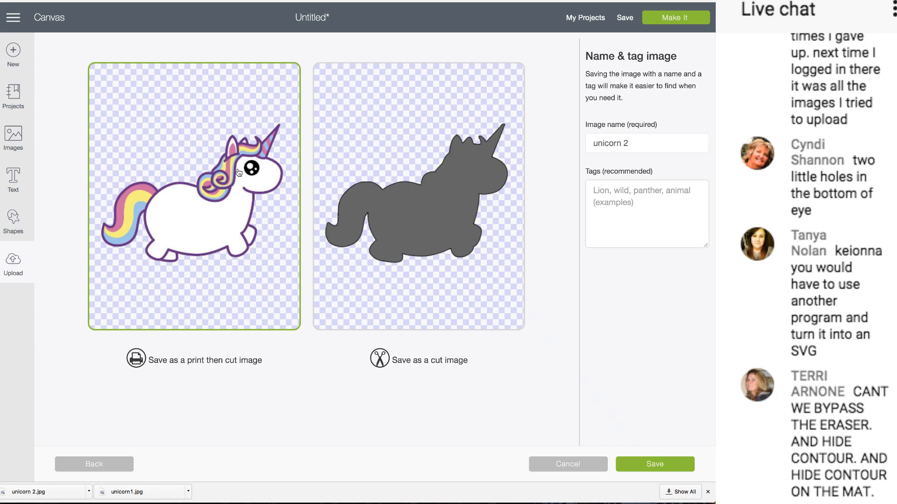
left_click(635, 144)
type("b")
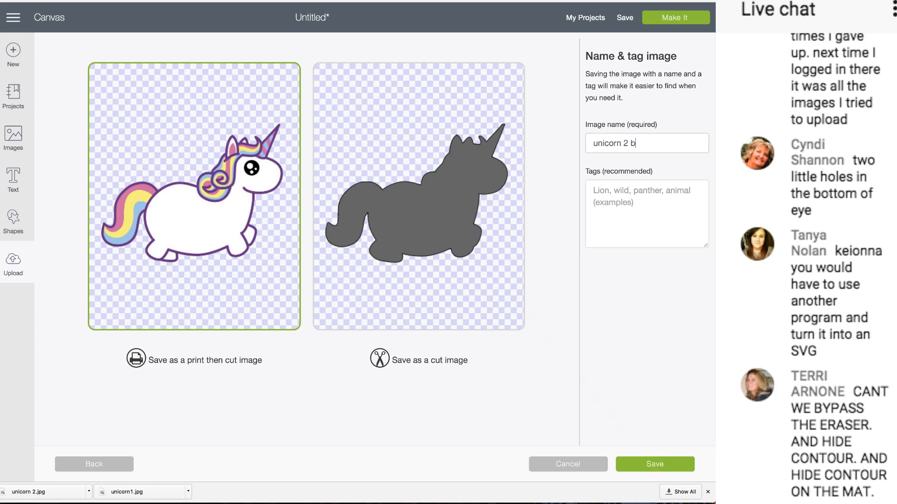
type("ase")
left_click(664, 467)
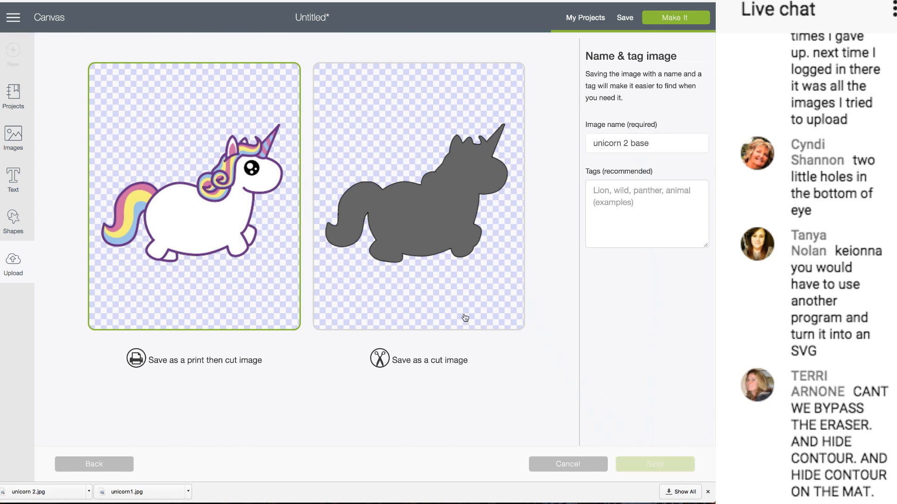
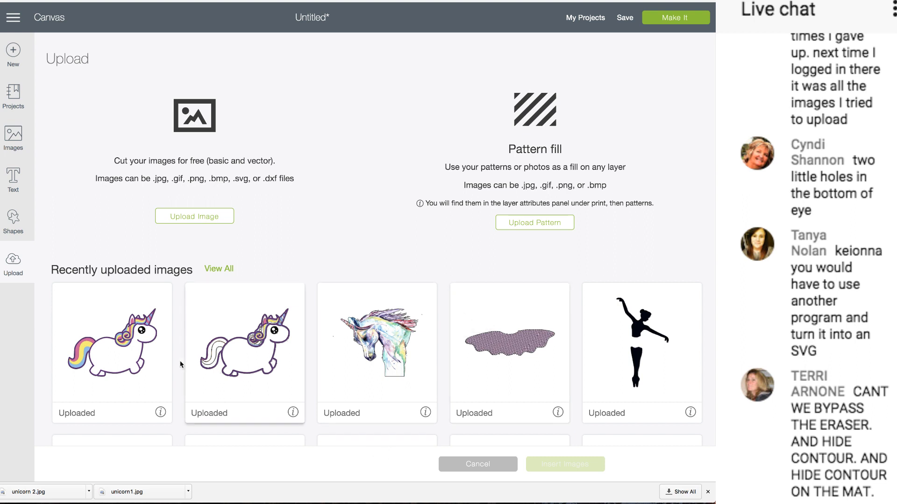
Step: Insert the uploaded full-colour unicorn with the rainbow tail onto the canvas and hide the grey unicorn 2 outline layer
left_click(138, 358)
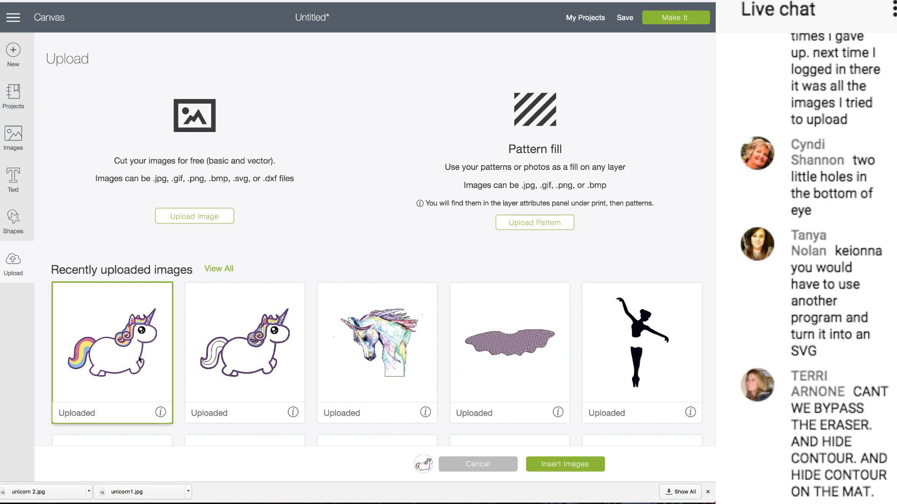
left_click(573, 463)
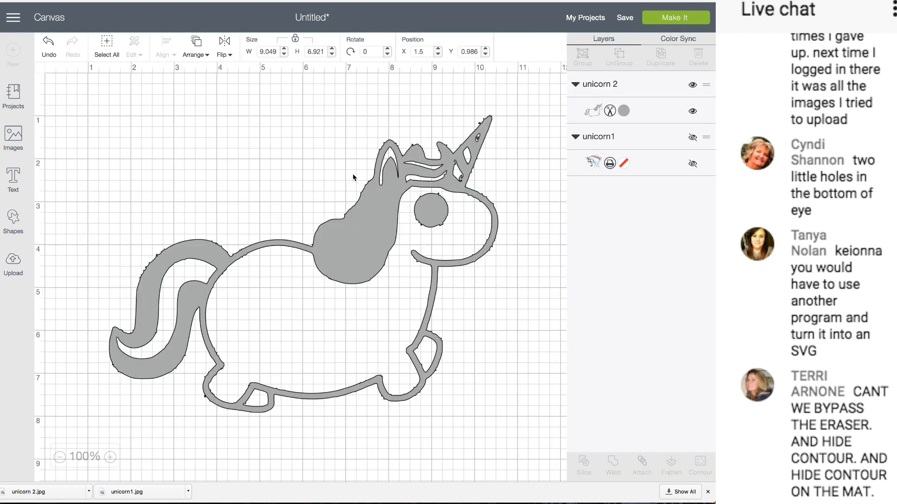
left_click_drag(418, 190, 449, 203)
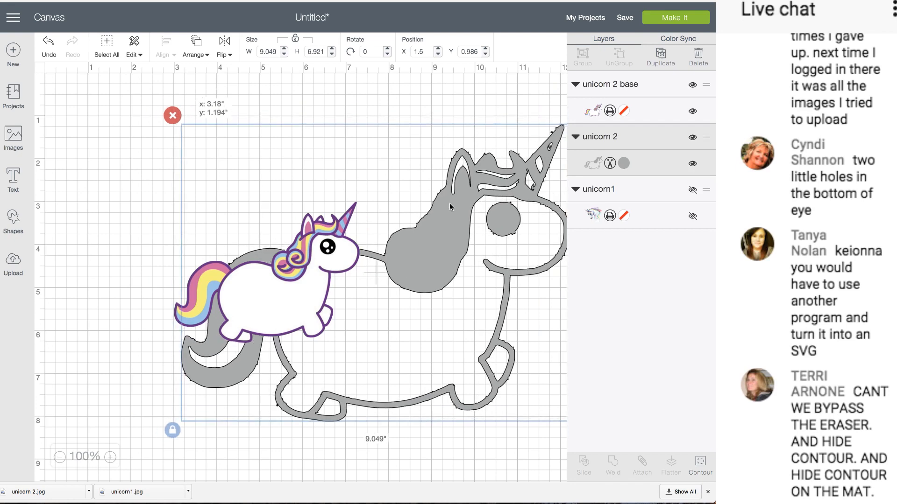
left_click(691, 165)
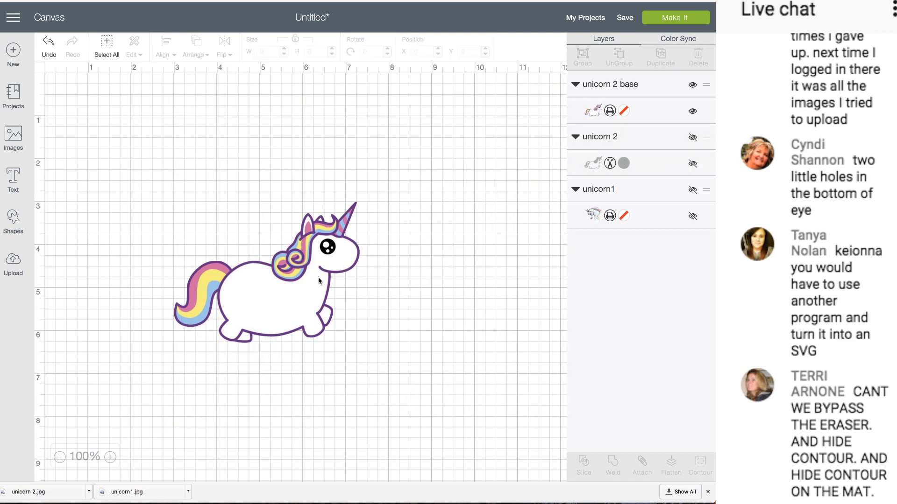
Step: Change the unicorn 2 base layer to Cut and reposition it at about X 2.75, Y 1.64 inches
left_click_drag(318, 277, 286, 210)
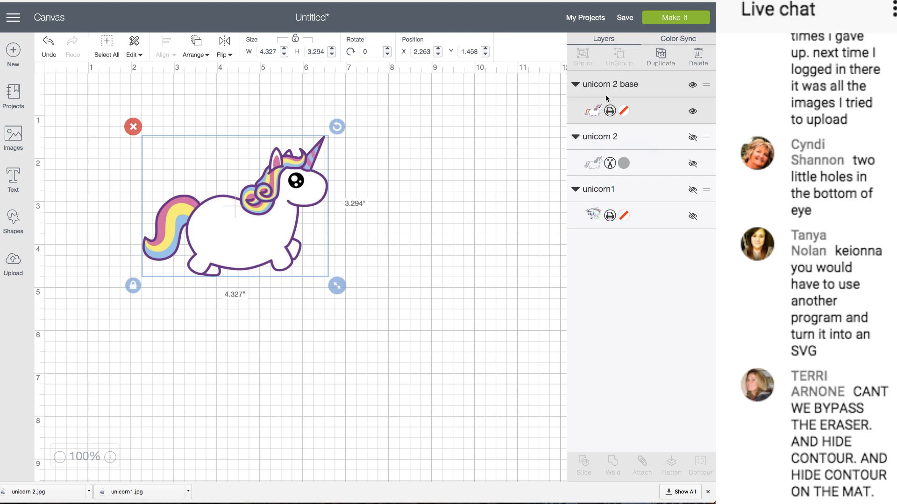
left_click(610, 111)
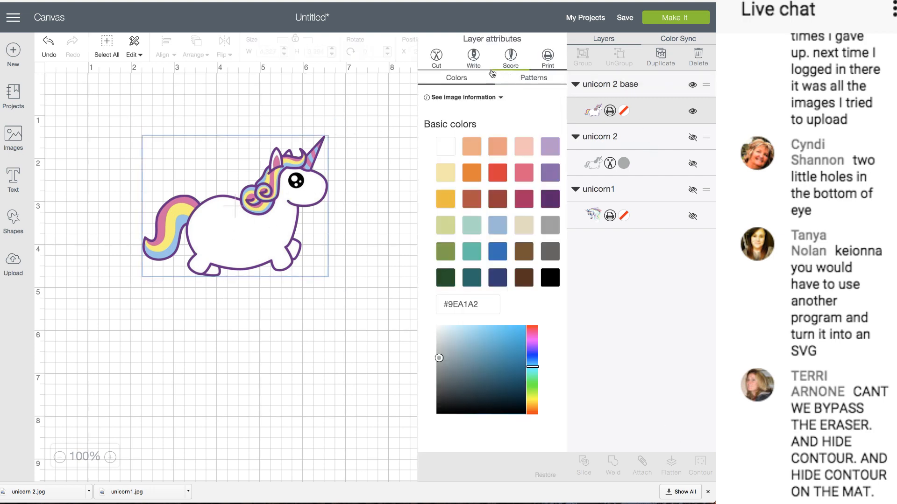
left_click(438, 60)
left_click(357, 177)
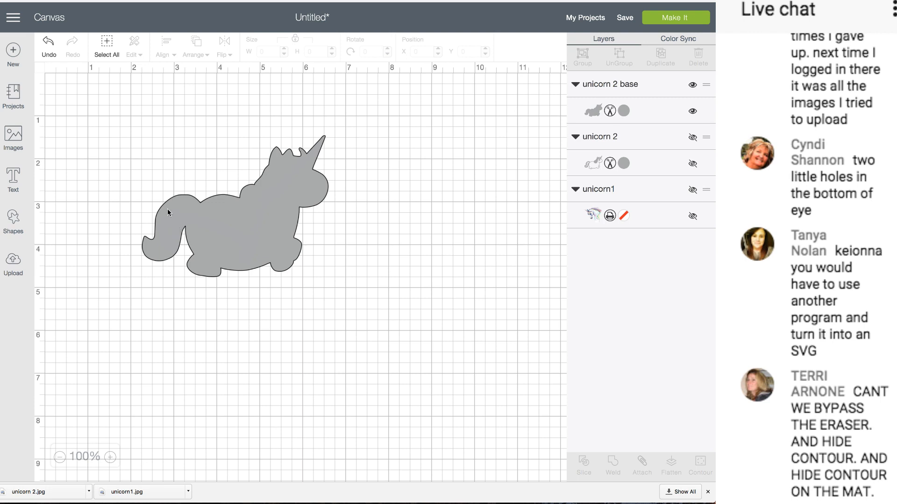
left_click_drag(228, 220, 250, 229)
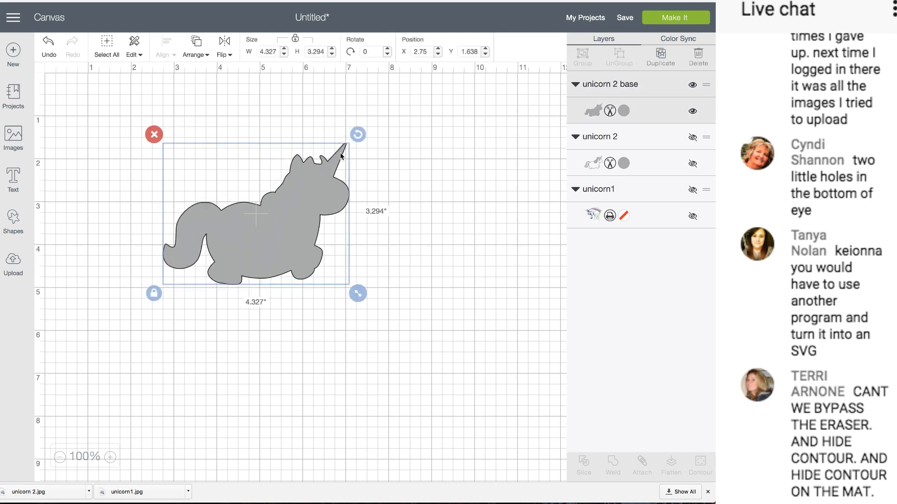
Step: Show the unicorn 2 outline temporarily to compare it with the solid base, then move the base to about X 3.86, Y 0.97 inches
left_click(693, 164)
left_click_drag(500, 195, 483, 204)
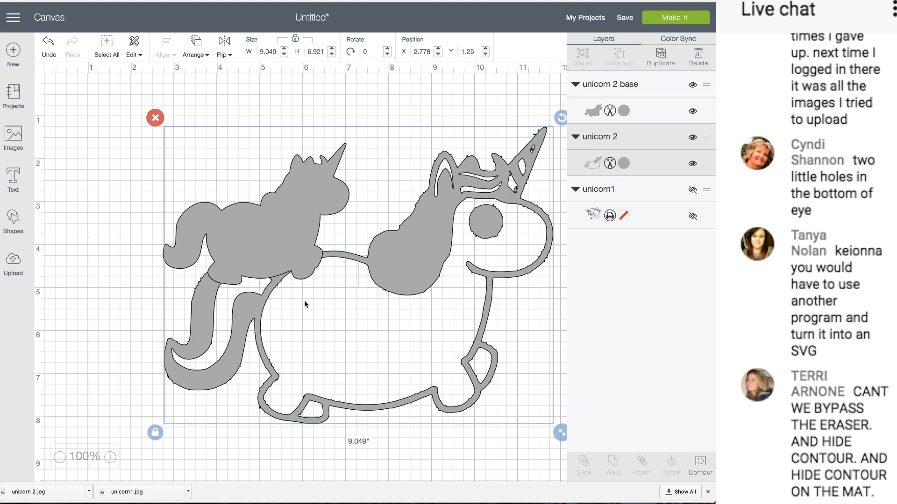
left_click_drag(345, 337, 311, 326)
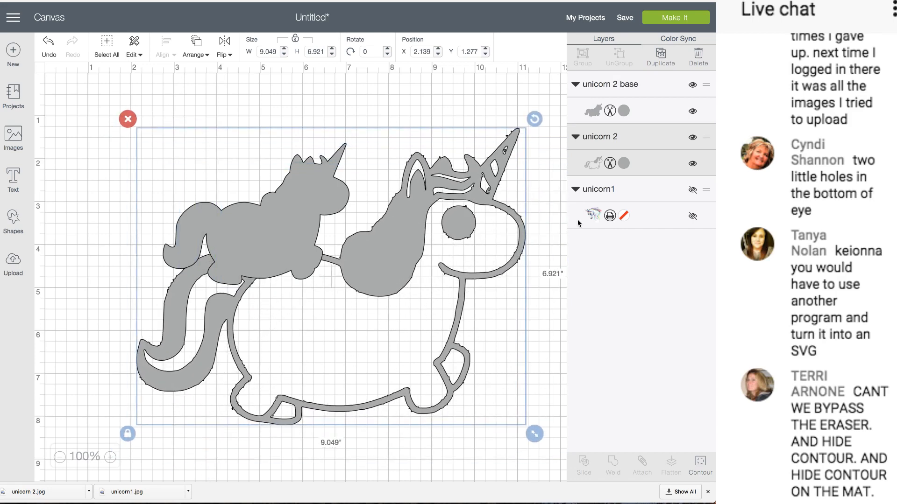
left_click(692, 165)
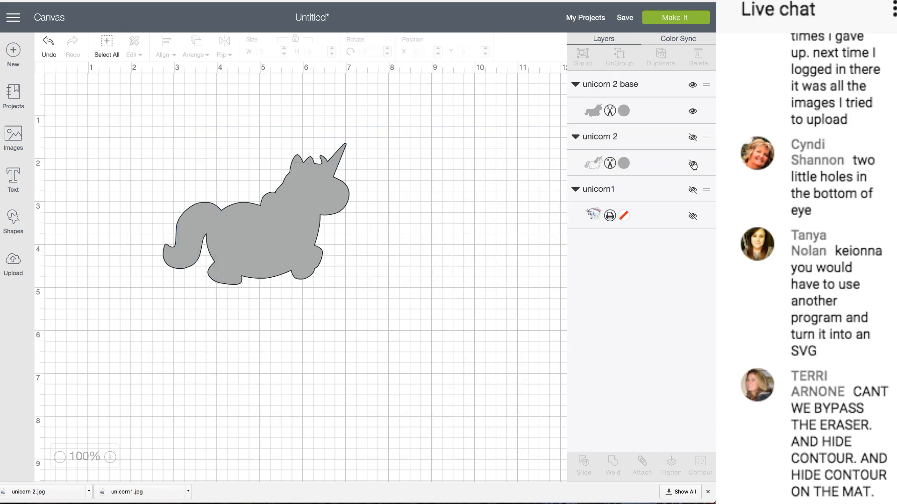
left_click_drag(310, 214, 358, 176)
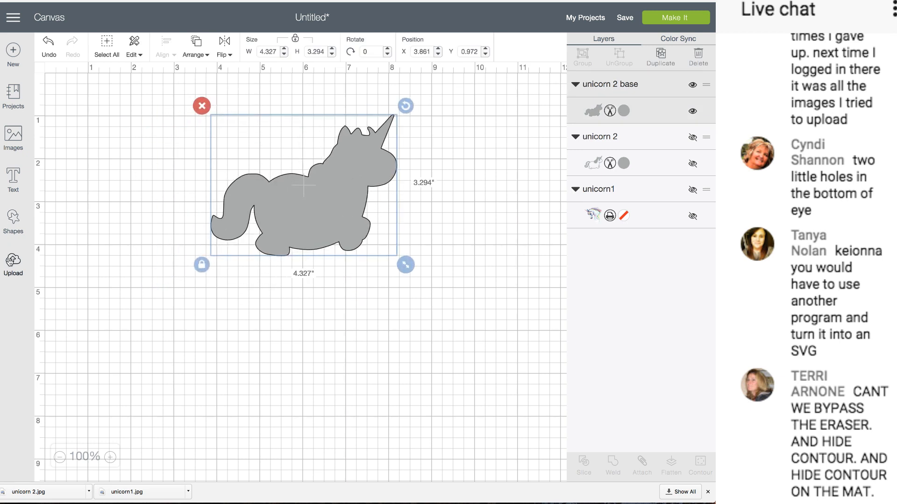
Step: Upload unicorn 2.jpg from the Desktop again as a Simple image, briefly previewing Complex, and continue to Select & erase
left_click(12, 261)
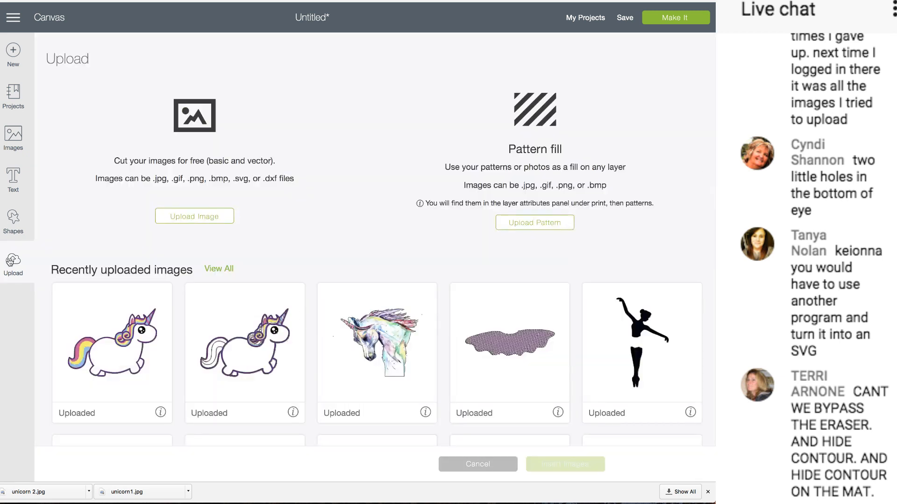
left_click(184, 222)
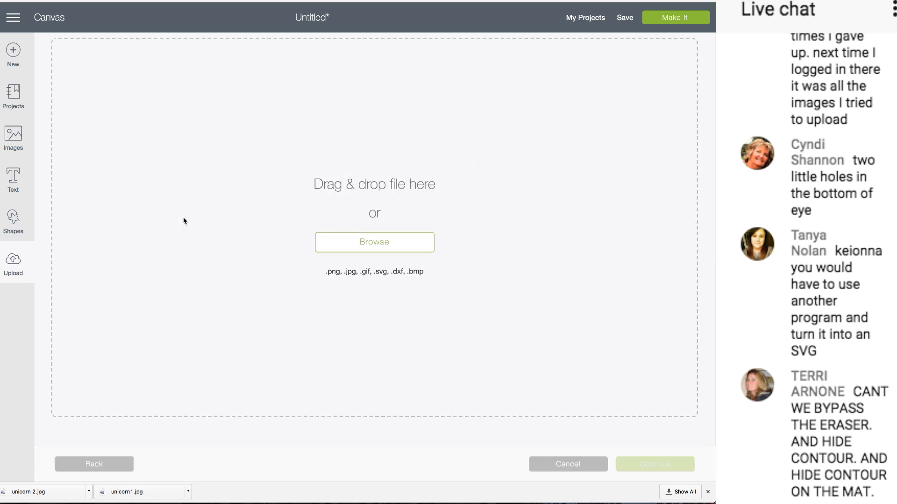
left_click(368, 242)
left_click(460, 61)
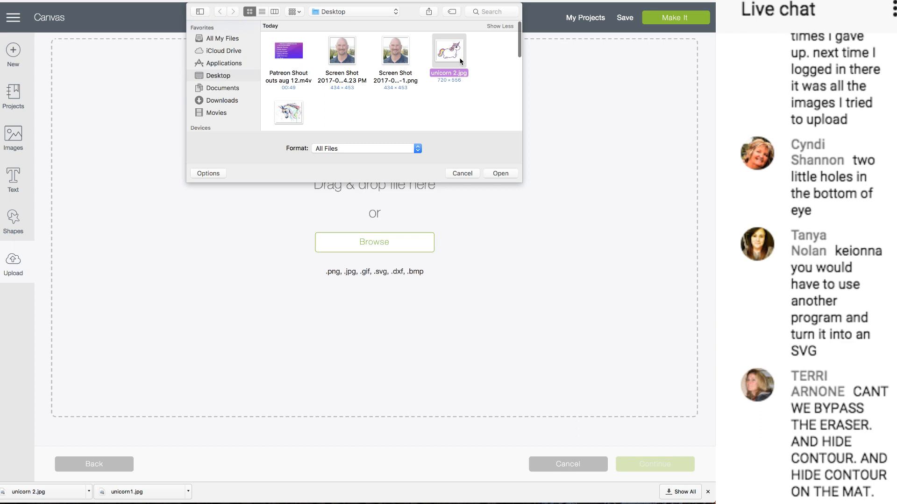
left_click(500, 173)
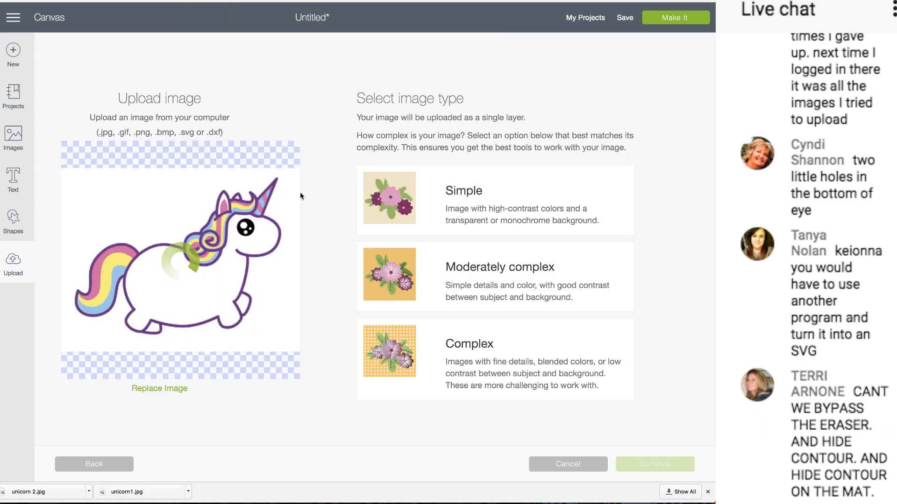
left_click(452, 198)
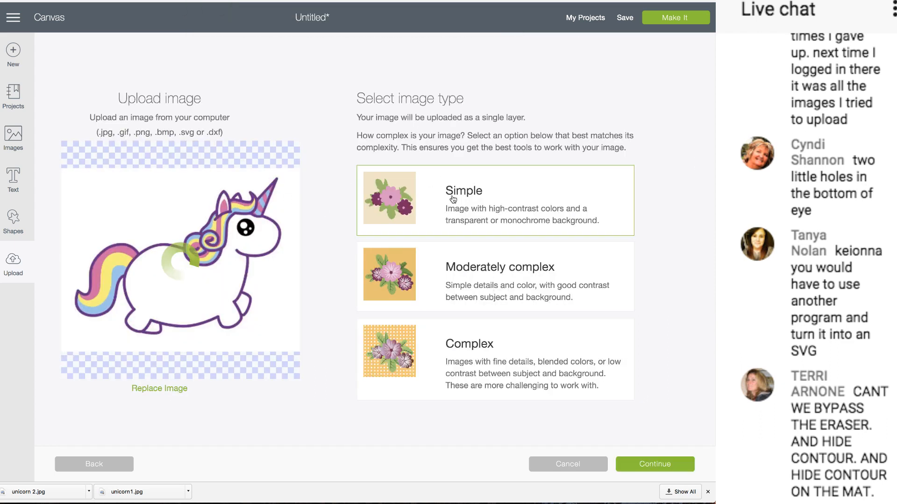
left_click(492, 348)
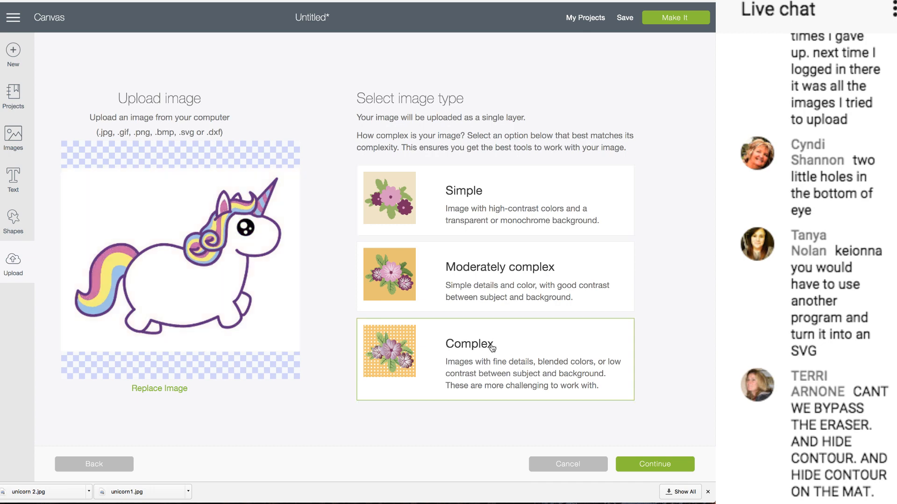
left_click(442, 187)
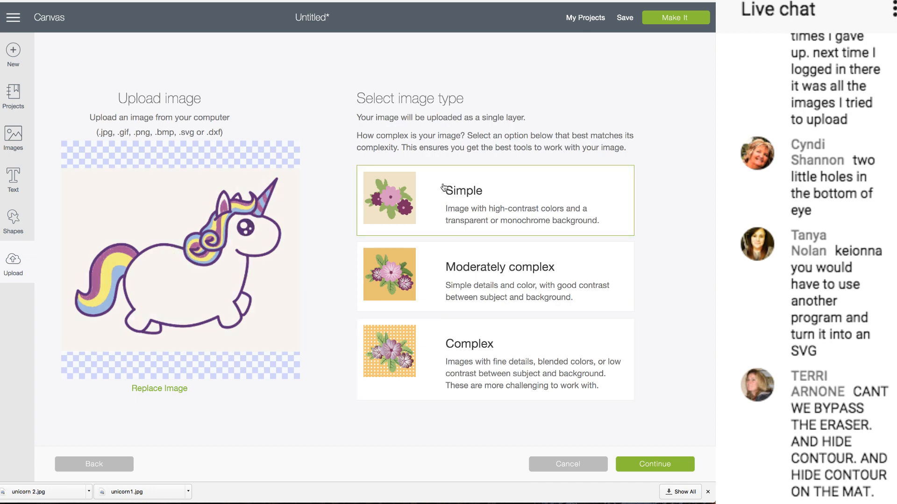
left_click(645, 463)
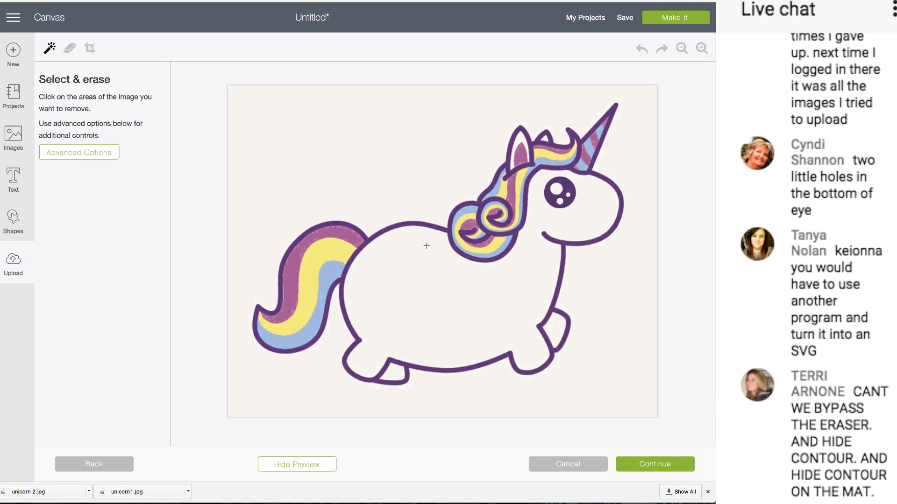
Step: Remove the background, the tail's yellow and blue stripes, and the body fill from the unicorn image
left_click(288, 169)
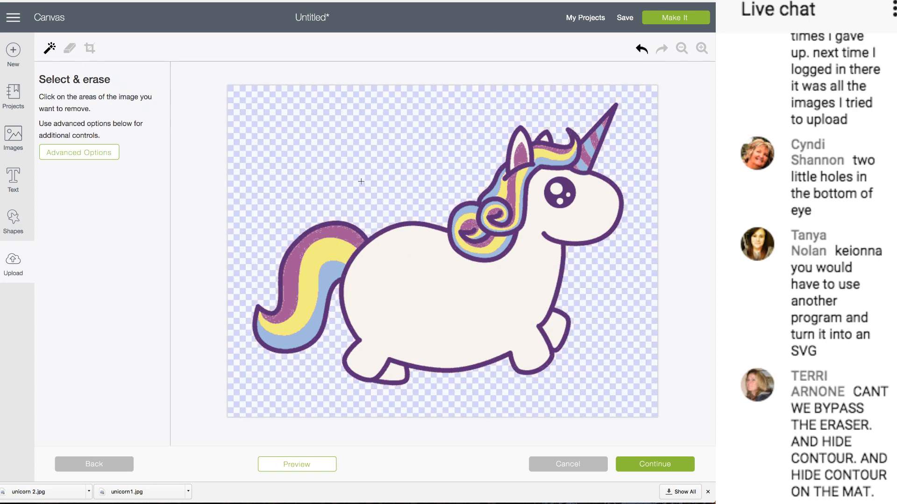
left_click(329, 252)
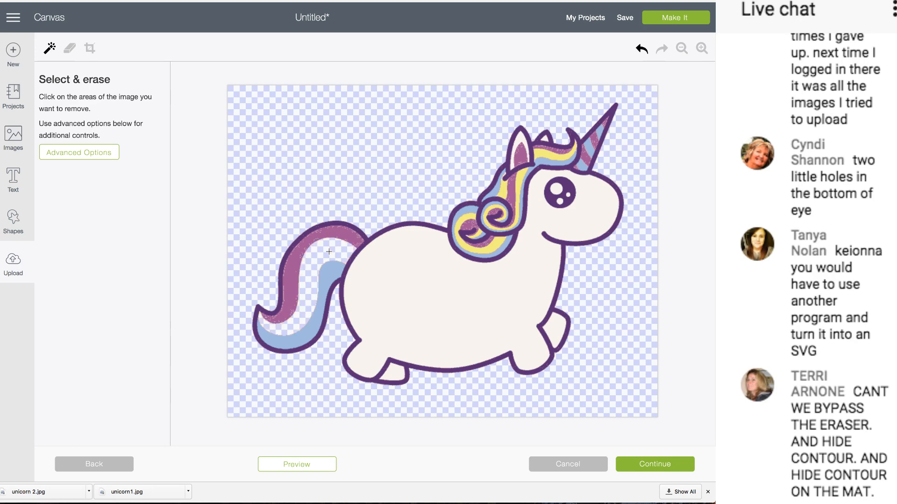
left_click(331, 268)
left_click(419, 264)
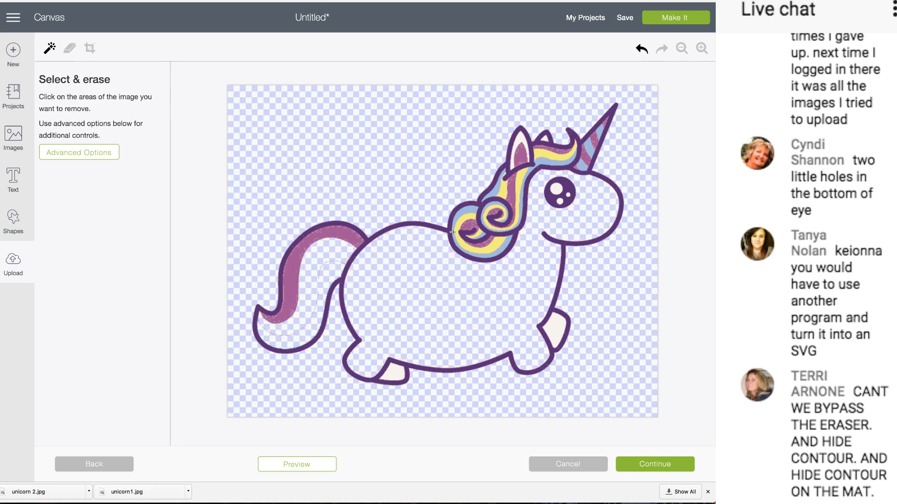
Step: Remove the yellow and blue areas from the unicorn's mane curls and the blue strand above them
left_click(464, 215)
left_click(464, 217)
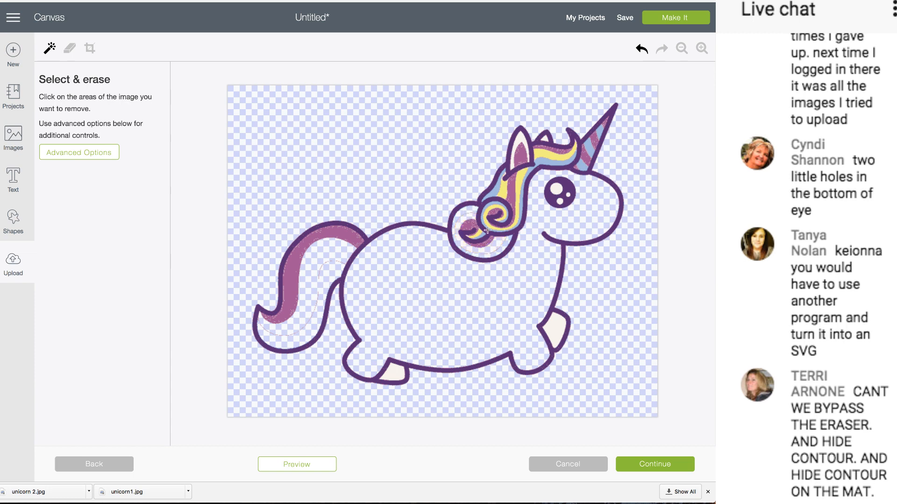
left_click(484, 221)
right_click(492, 200)
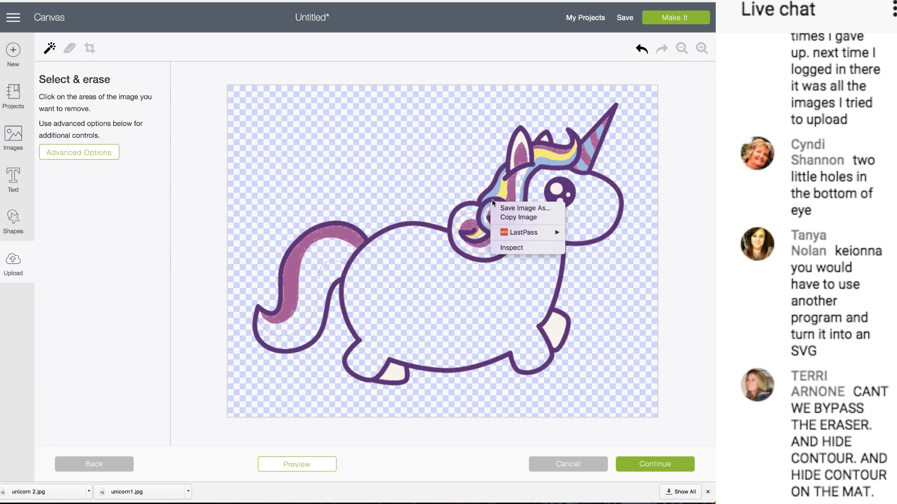
right_click(493, 190)
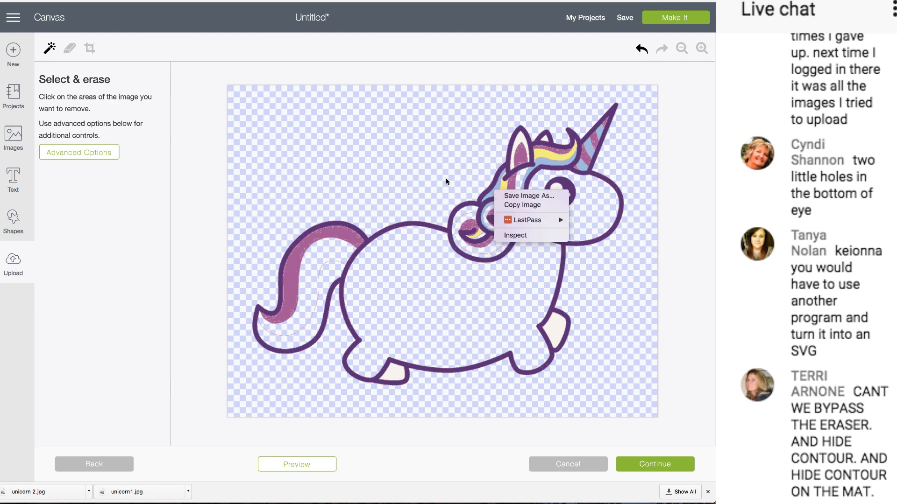
left_click(429, 169)
left_click(494, 193)
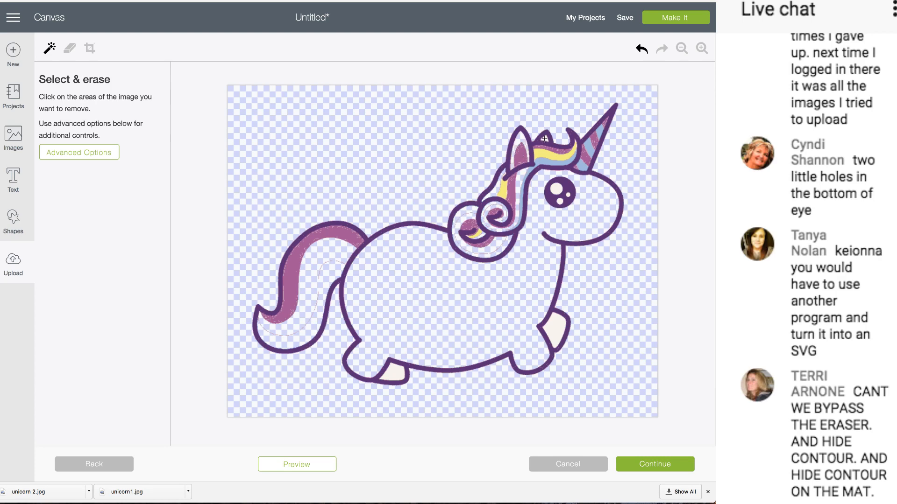
Step: Remove the unicorn's dark purple outline and the cream fill inside the front and back legs
left_click(579, 151)
left_click(559, 324)
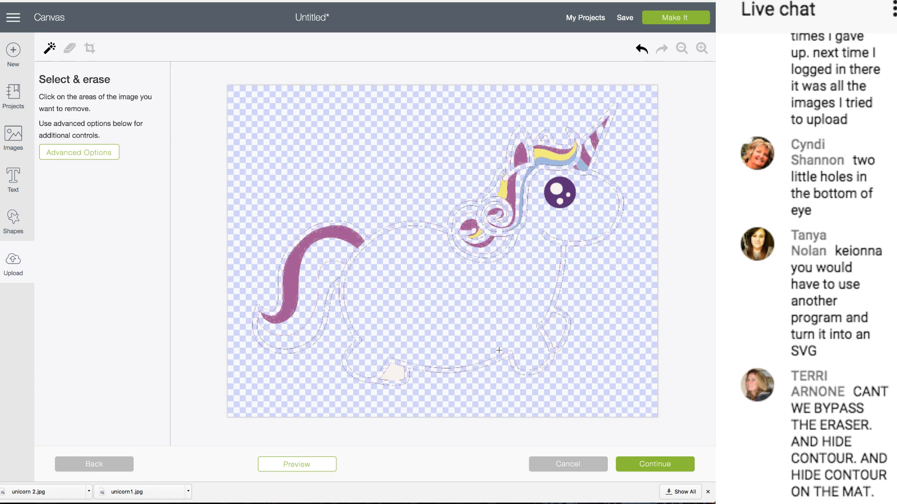
left_click(393, 375)
Step: Remove the yellow and blue stripes from the forelock and the blue patch at the horn's base
left_click(550, 155)
left_click(549, 163)
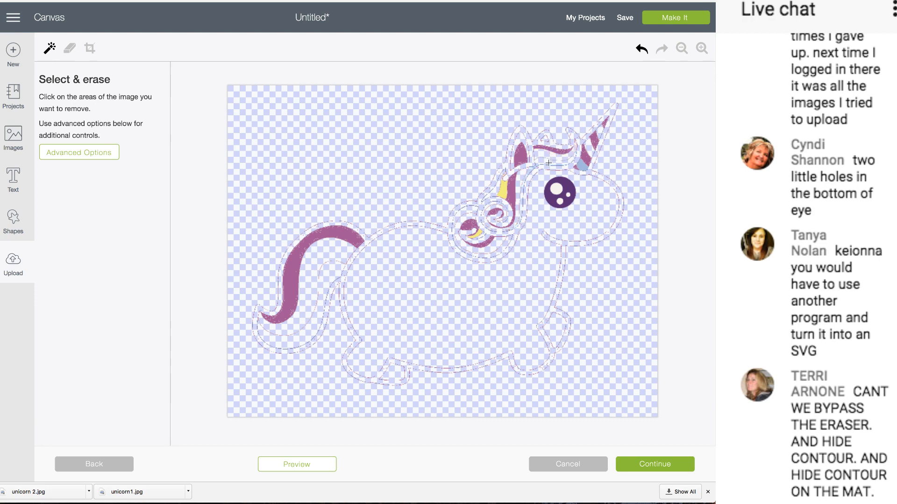
left_click(581, 164)
Step: Erase the eye and the leftover body outline with the largest eraser size, and continue to the save options
left_click(69, 50)
left_click_drag(70, 159, 118, 160)
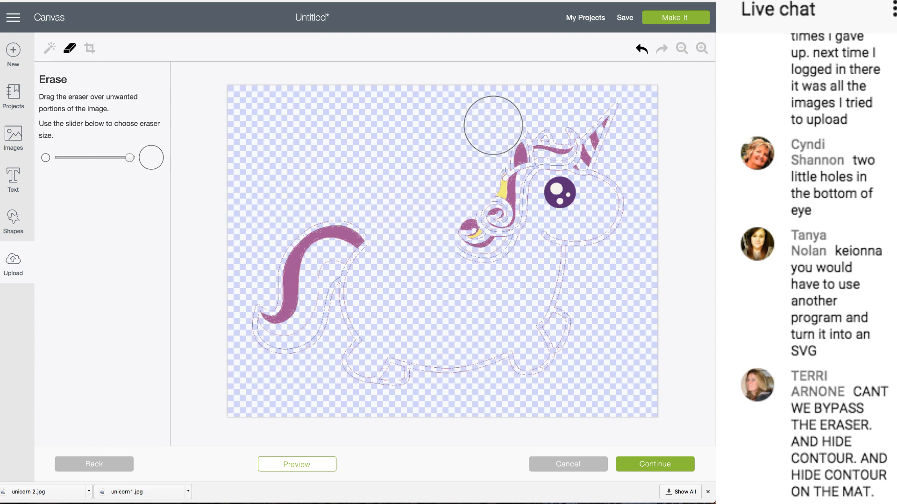
mouse_move(431, 132)
left_mouse_down()
mouse_move(352, 297)
mouse_move(354, 333)
mouse_move(394, 360)
mouse_move(499, 361)
mouse_move(580, 333)
mouse_move(579, 300)
mouse_move(558, 265)
mouse_move(560, 207)
mouse_move(599, 211)
mouse_move(607, 198)
mouse_move(566, 318)
mouse_move(388, 315)
mouse_move(344, 283)
mouse_move(332, 330)
mouse_move(314, 349)
mouse_move(272, 359)
mouse_move(476, 389)
mouse_move(494, 353)
left_mouse_up()
left_click(658, 463)
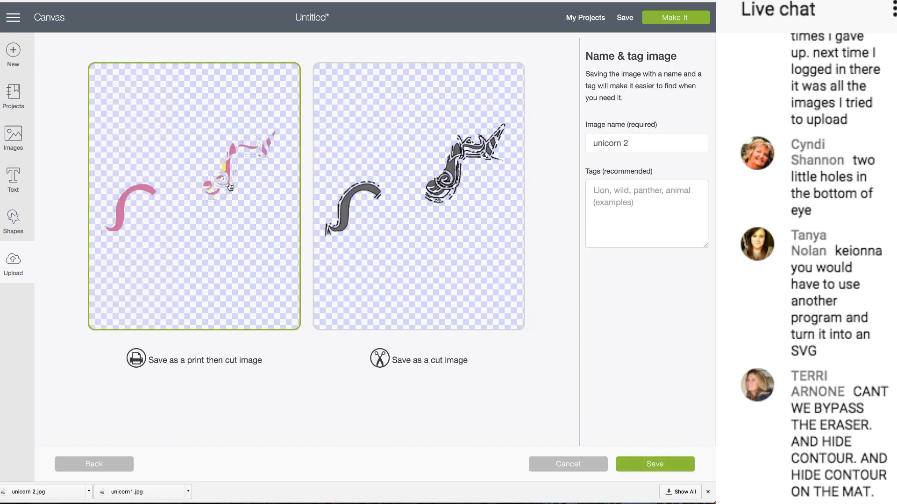
Step: Return to image editing, remove the remaining yellow from the mane, and continue to the save options
left_click(119, 469)
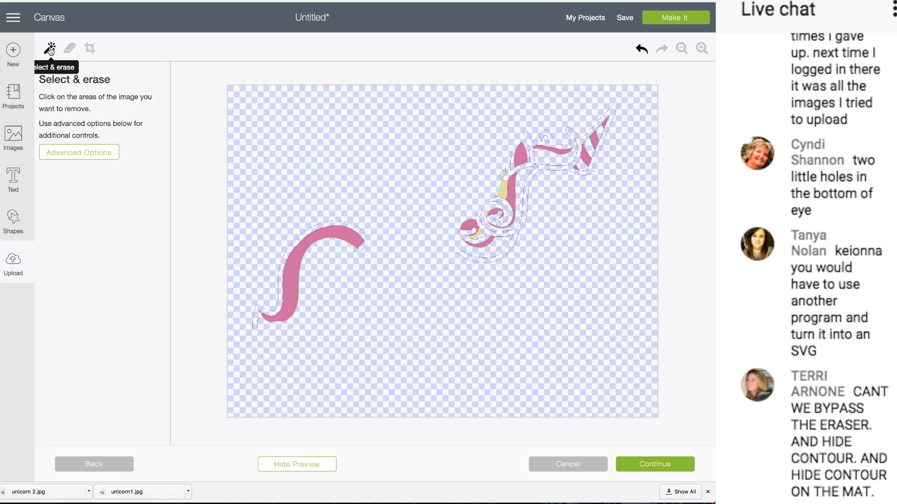
left_click(500, 190)
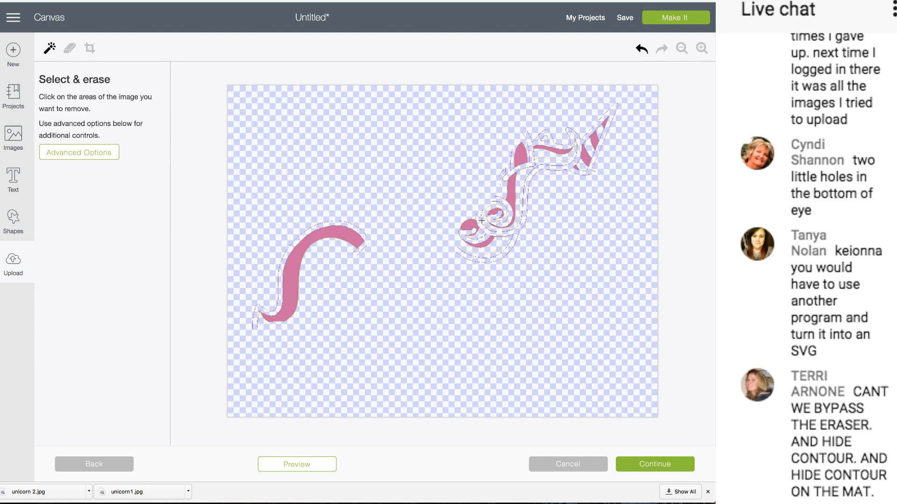
left_click(659, 465)
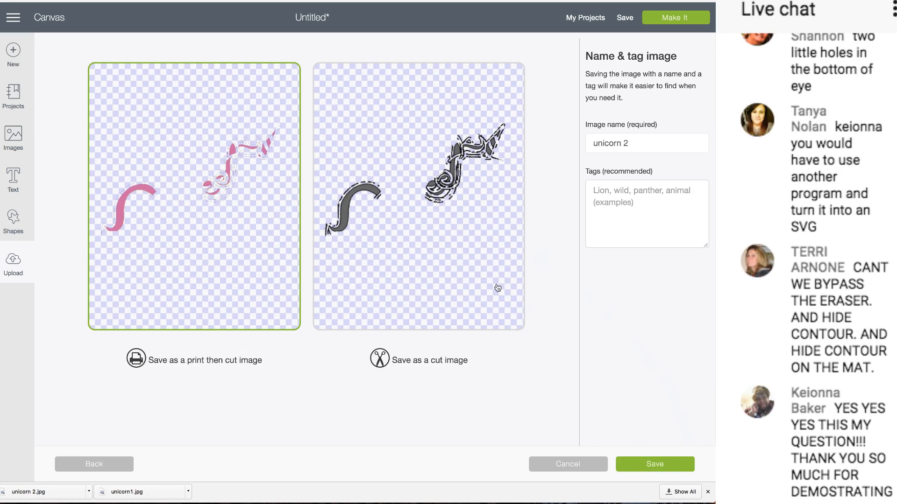
Step: Save the print then cut image as "unicorn 2 pink" and insert it onto the canvas
left_click(638, 144)
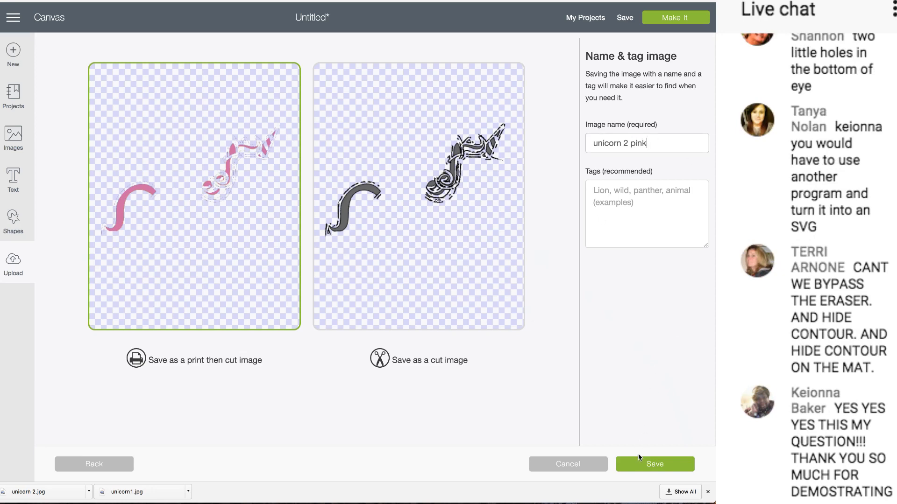
left_click(640, 469)
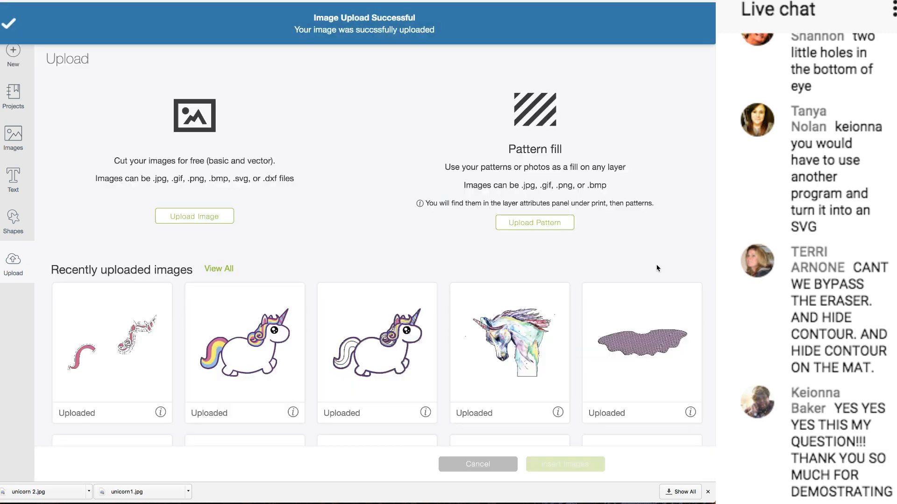
left_click(142, 367)
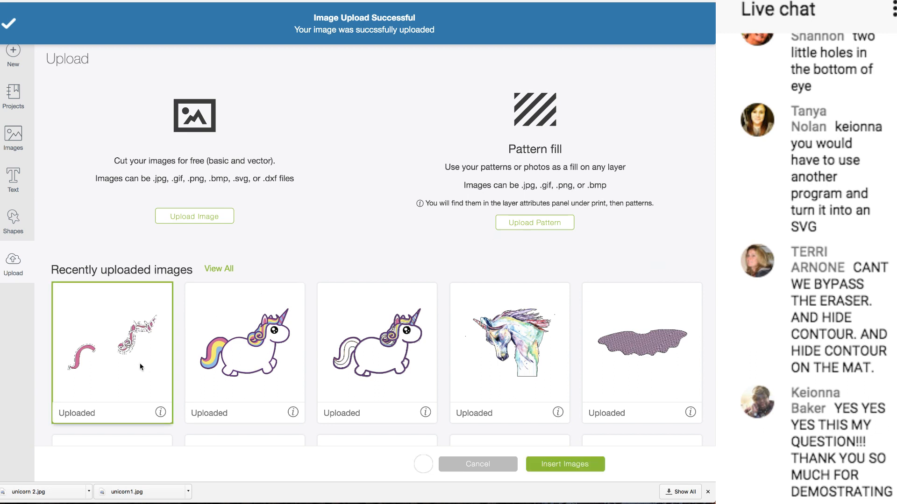
left_click(580, 467)
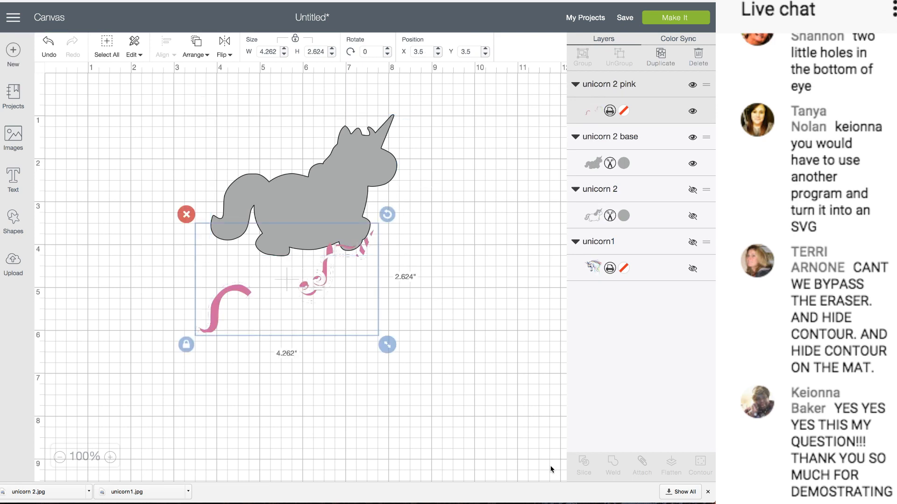
Step: Check the fit of the pink layer over the gray unicorn base and move it back off below the base
left_click_drag(338, 268, 345, 147)
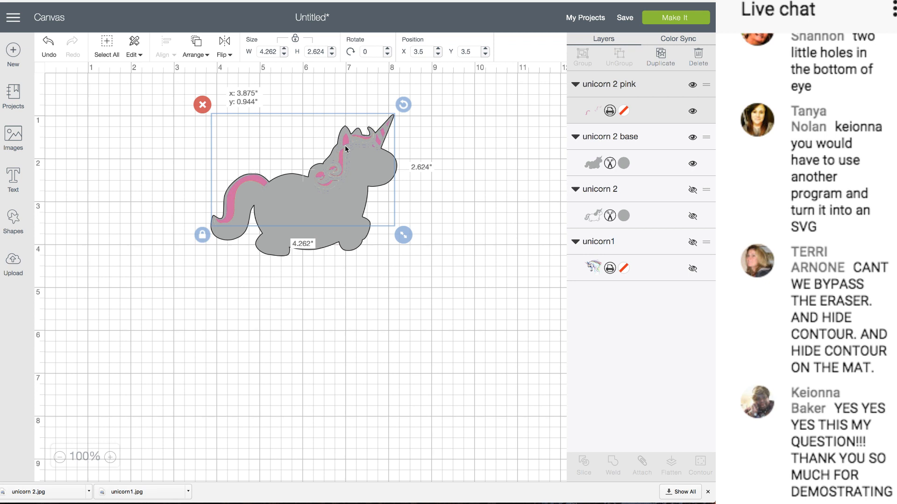
left_click_drag(345, 145, 407, 285)
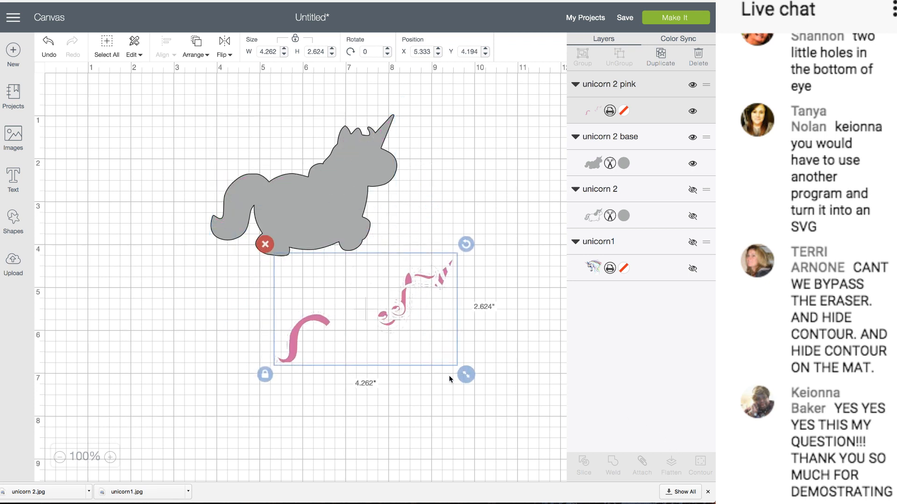
Step: Move the pink layer to the clear area beside the gray base's tail, at about X 1.75, Y 0.46
left_click(109, 458)
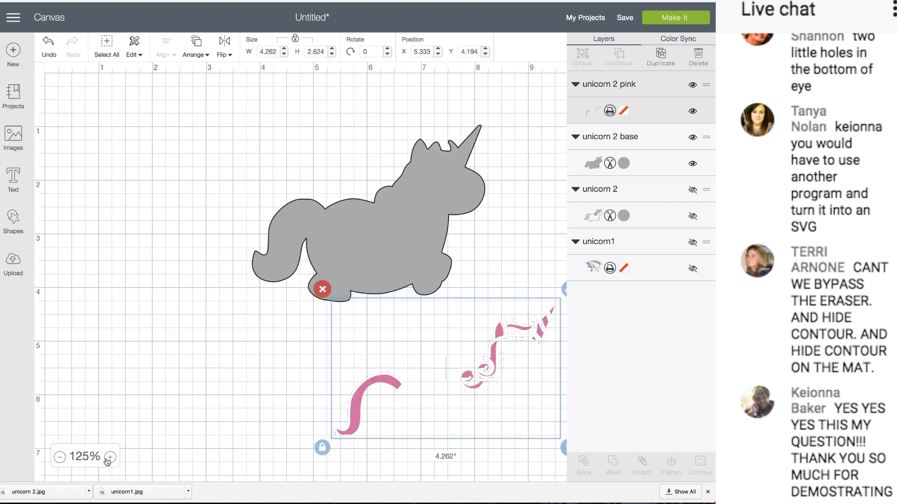
left_click(110, 457)
left_click(110, 458)
scroll(106, 166, "down", 5)
scroll(107, 166, "right", 7)
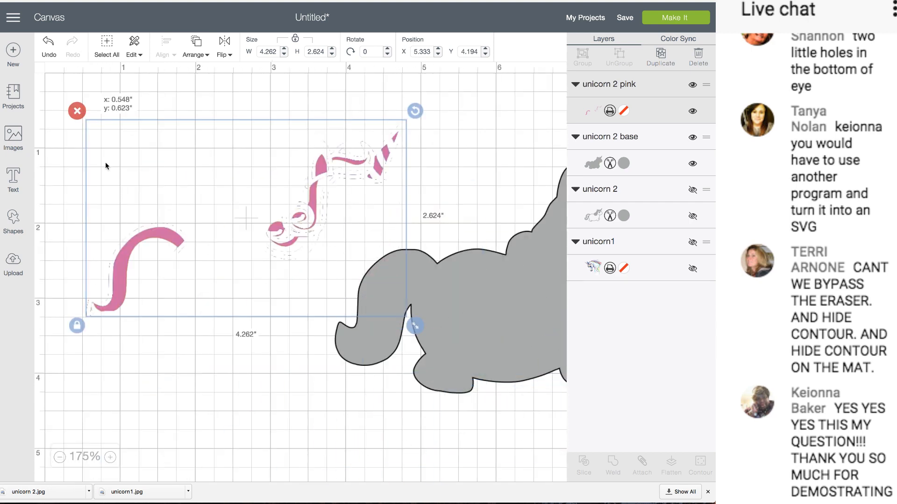
left_click_drag(107, 166, 123, 161)
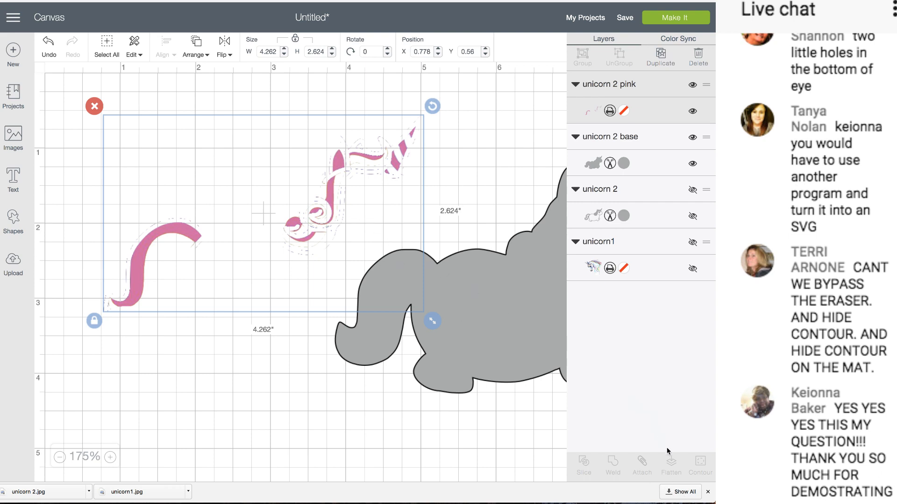
left_click_drag(358, 188, 378, 195)
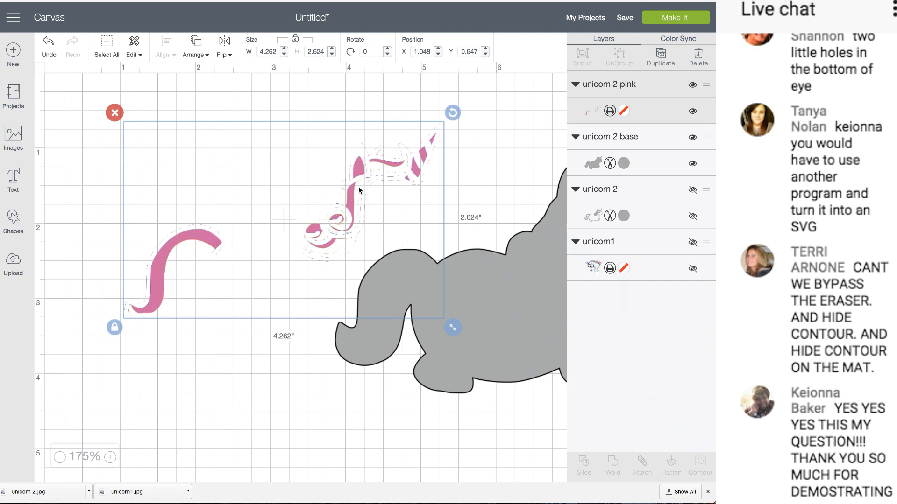
left_click_drag(353, 201, 407, 186)
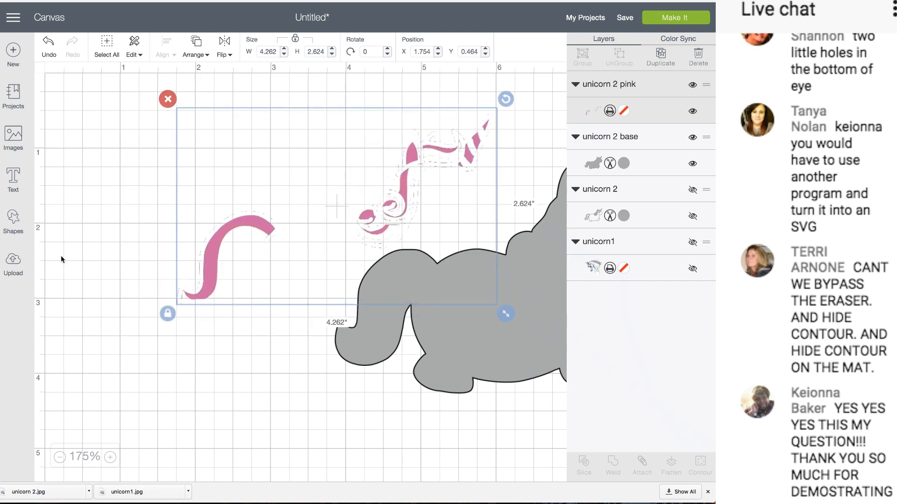
Step: Upload "unicorn 2.jpg" from the Desktop as a Simple image and proceed to background removal
left_click(13, 264)
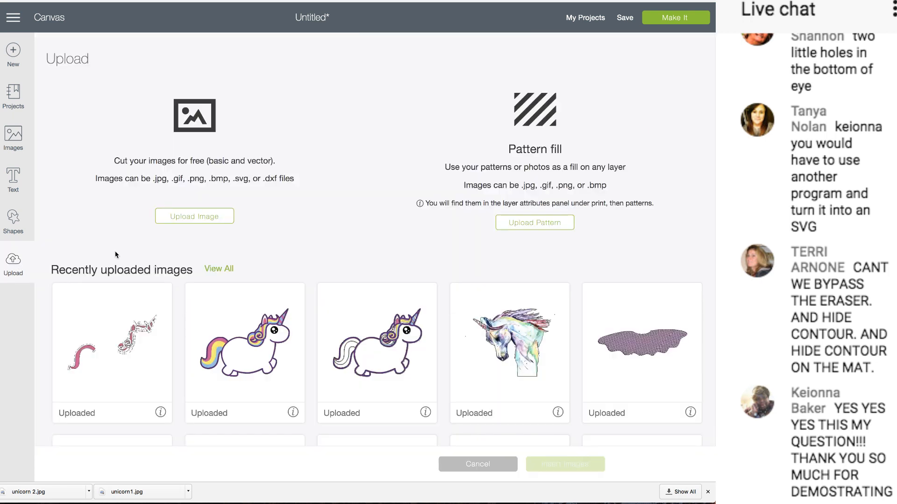
left_click(200, 223)
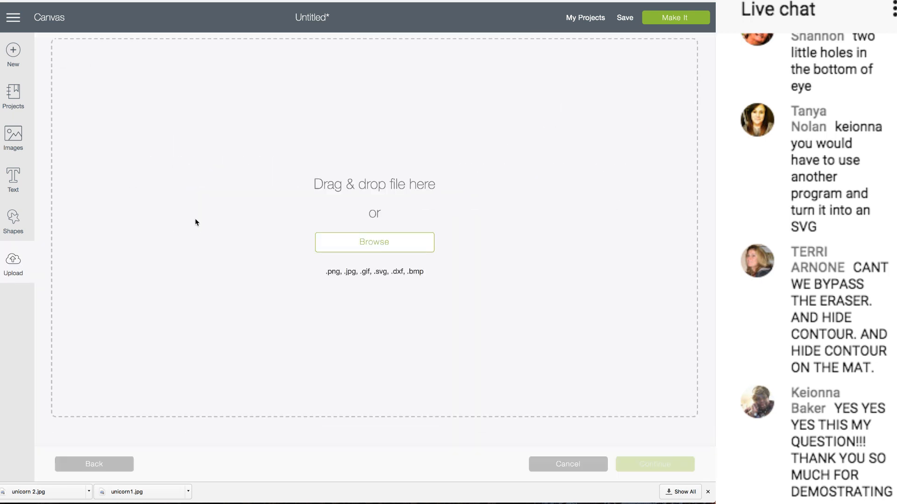
left_click(374, 247)
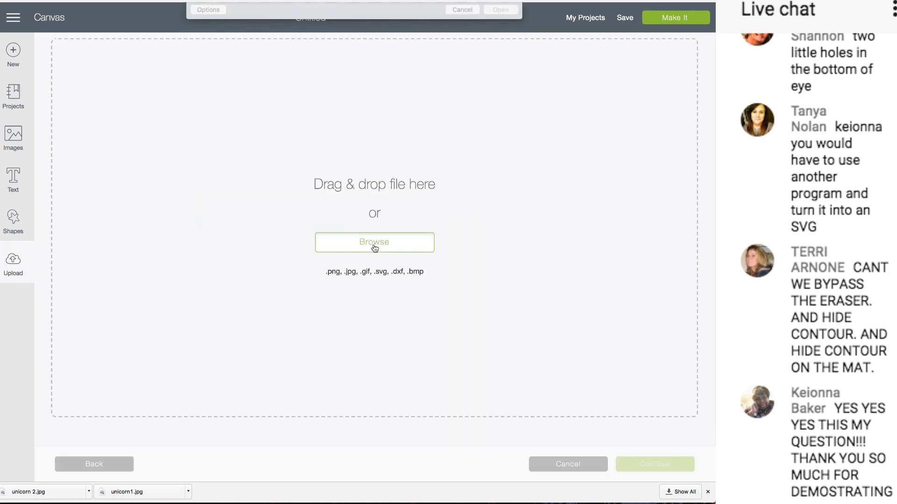
left_click(455, 55)
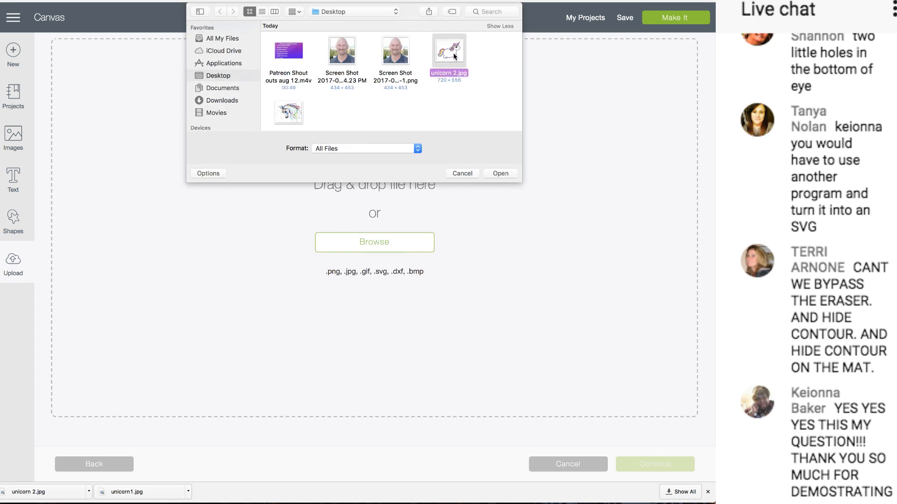
left_click(498, 171)
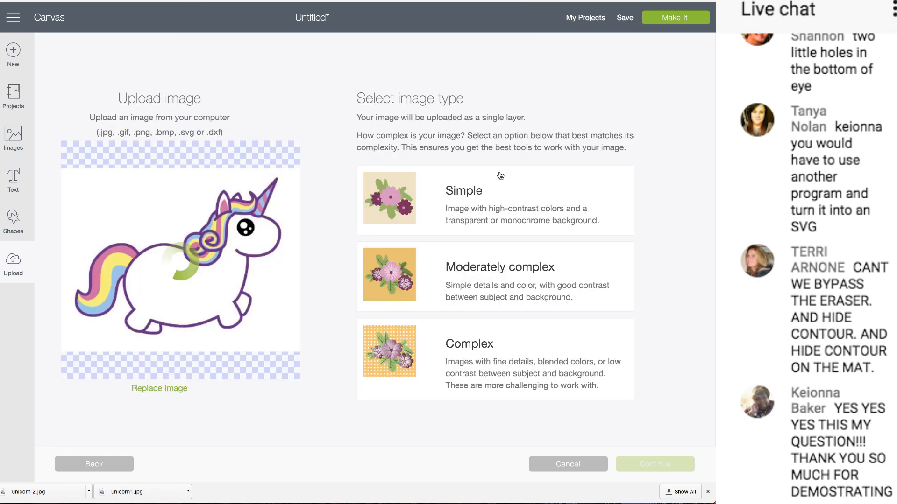
left_click(491, 185)
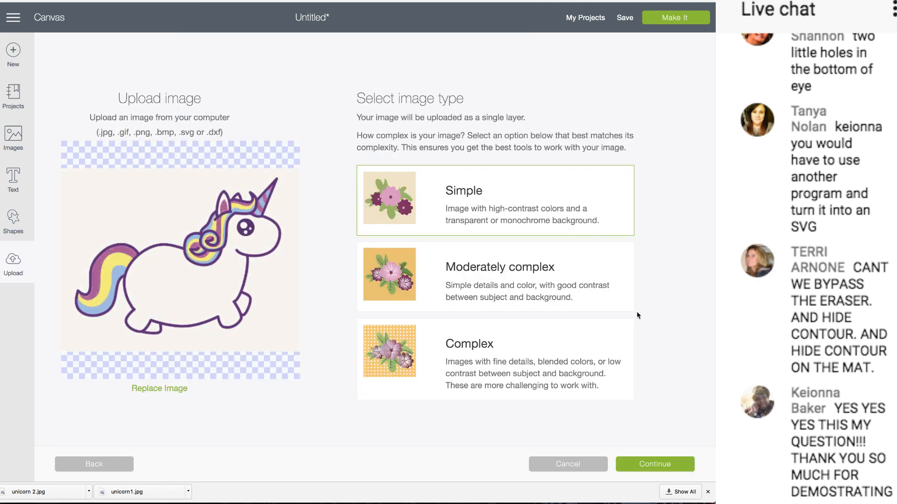
left_click(639, 465)
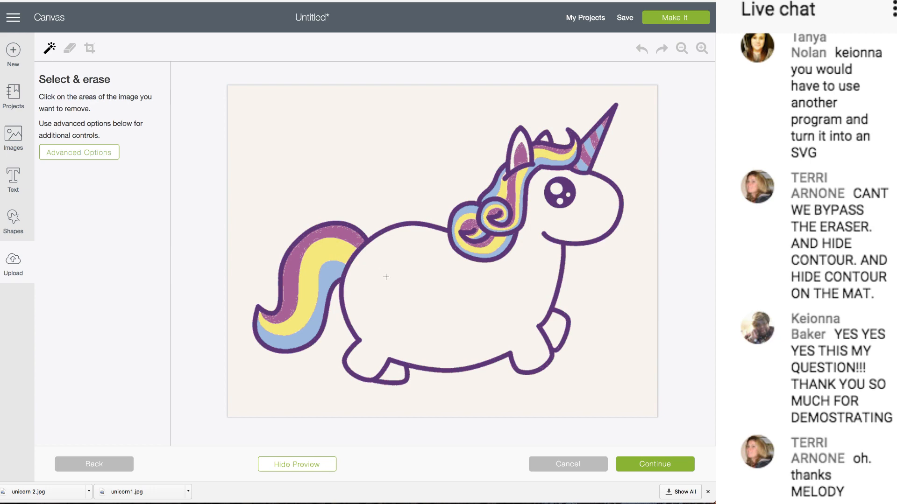
Step: Remove the pink, yellow and blue stripes from the unicorn's tail
left_click(330, 231)
left_click(325, 251)
left_click(331, 270)
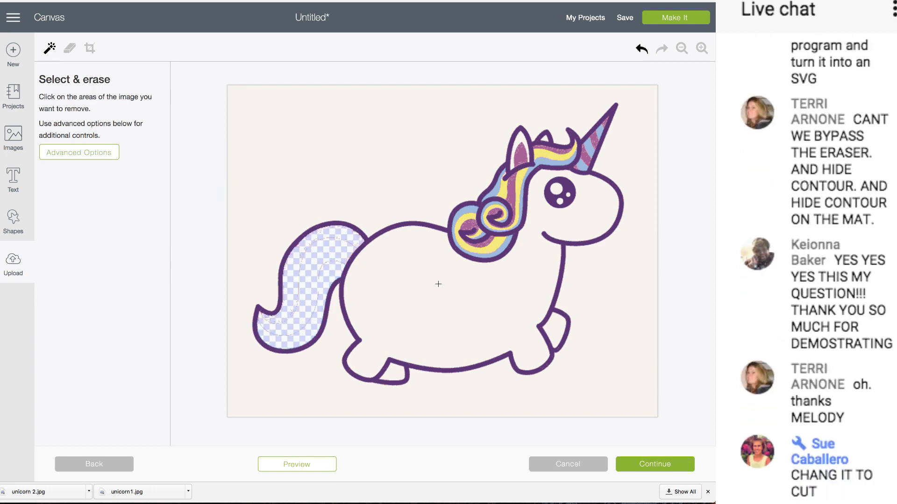
Step: Remove the blue, yellow and pink fills from the large lower curl of the unicorn's mane
left_click(463, 246)
left_click(459, 249)
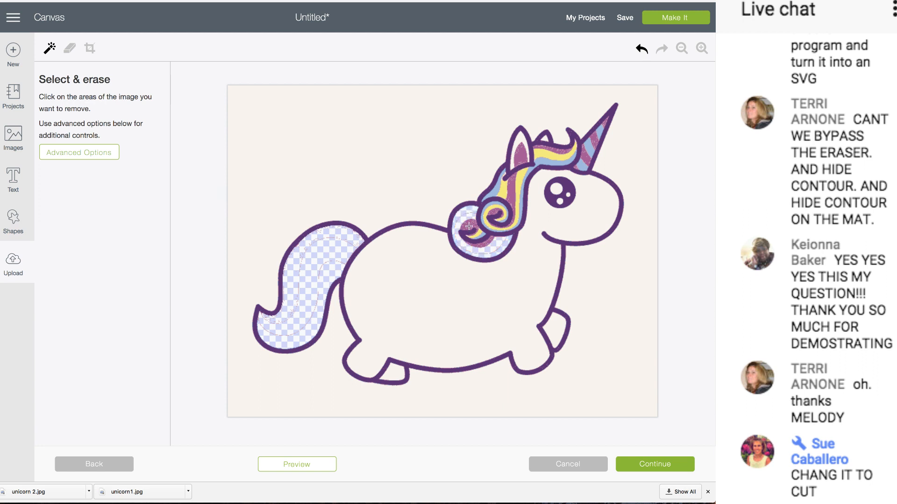
left_click(476, 230)
left_click(483, 236)
left_click(486, 243)
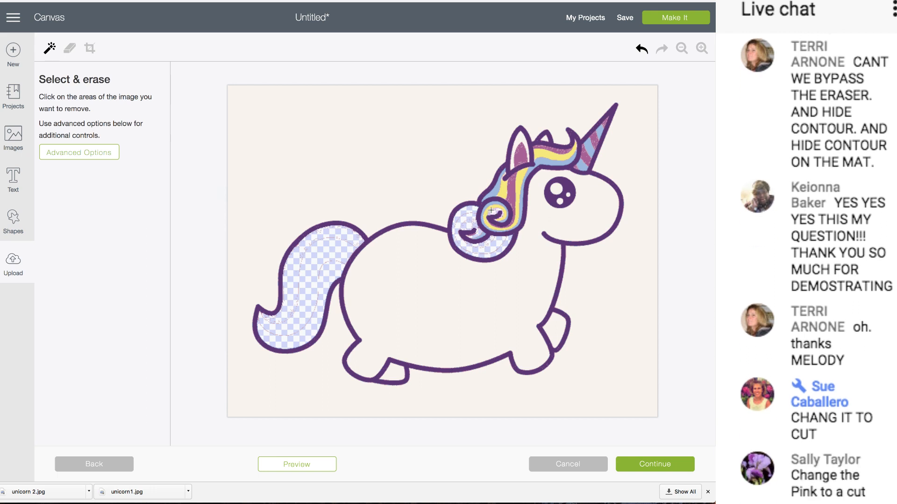
Step: Remove the colored fills from the small curl, the rest of the mane, the ear and the forelock
left_click(490, 207)
left_click(489, 204)
left_click(492, 194)
left_click(511, 189)
left_click(520, 156)
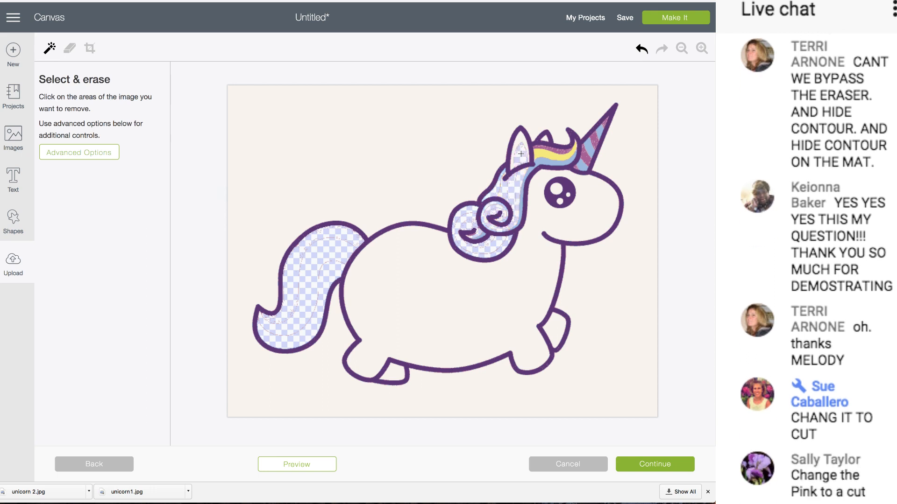
left_click(533, 148)
left_click(540, 147)
left_click(542, 151)
left_click(544, 157)
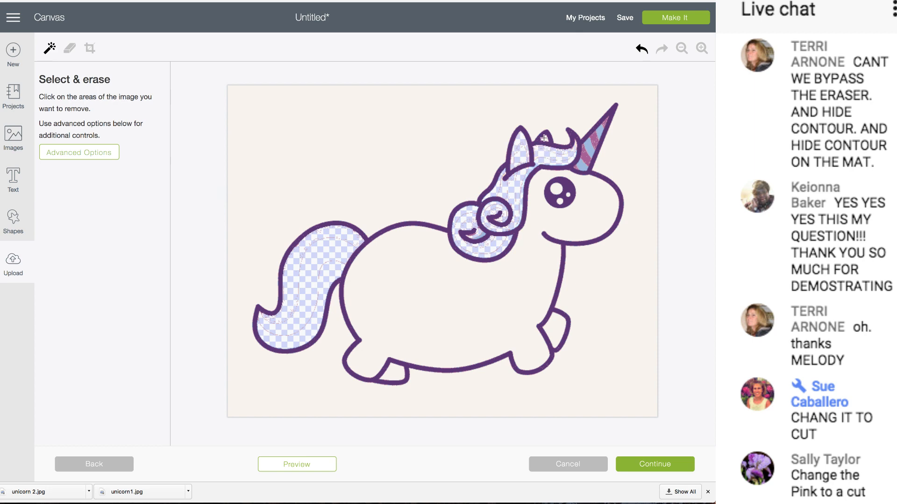
Step: Remove the horn stripes, the background and the cream fill of the body and feet, leaving only the purple outline and eye
left_click(604, 123)
left_click(621, 133)
left_click(584, 162)
left_click(590, 150)
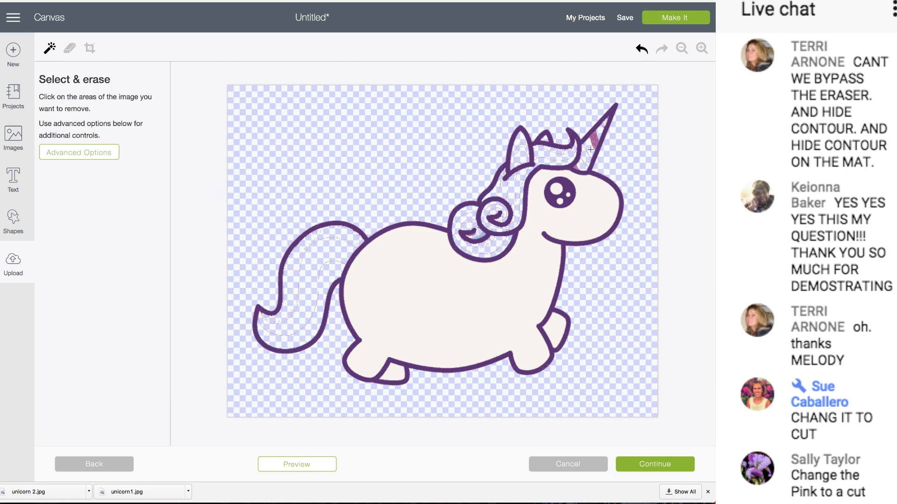
left_click(592, 143)
left_click(594, 190)
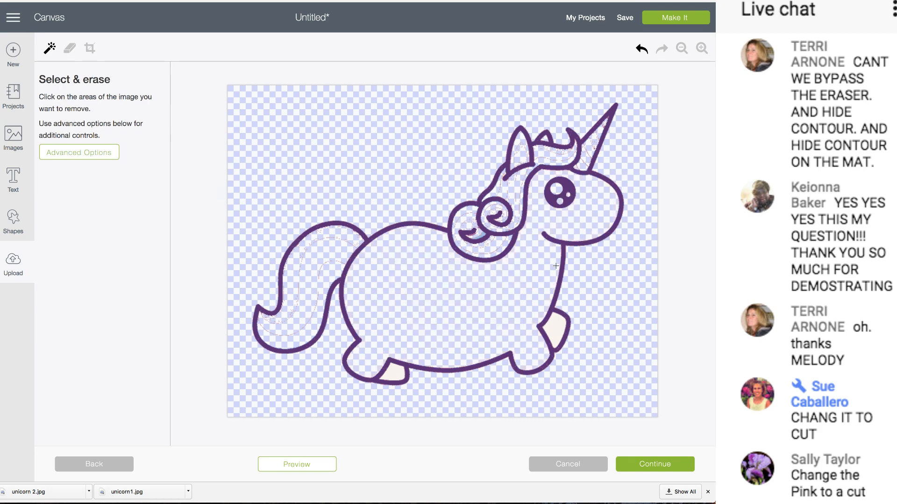
left_click(559, 336)
left_click(394, 378)
Step: Erase leftover color specks inside the mane curls and the tail with the Erase tool
left_click(702, 48)
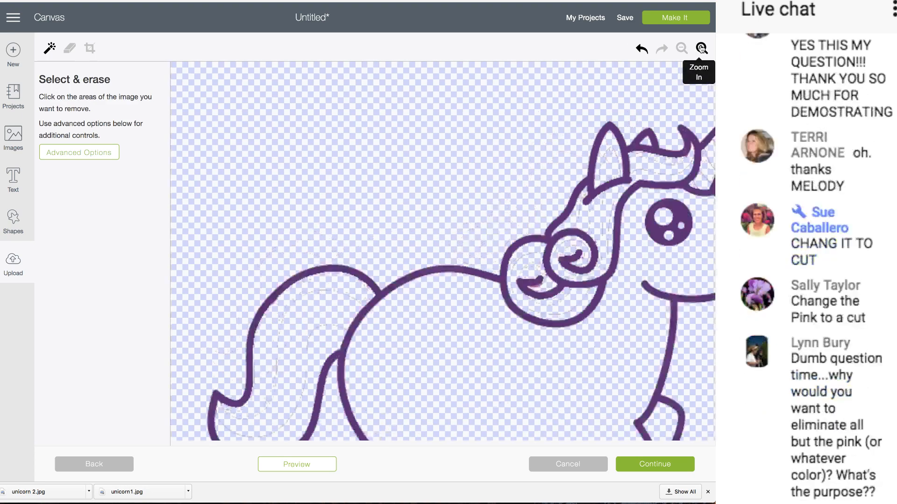
scroll(552, 226, "right", 5)
scroll(551, 227, "up", 2)
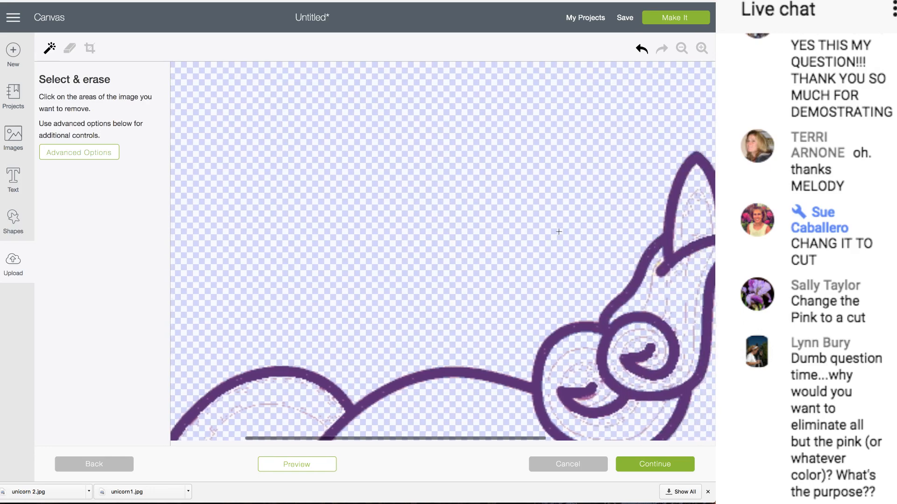
left_click(70, 48)
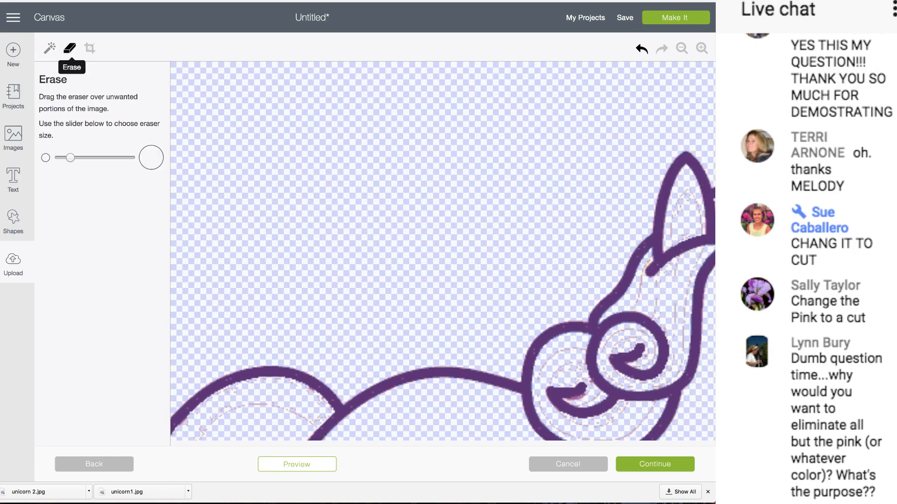
mouse_move(644, 303)
left_mouse_down()
mouse_move(672, 286)
mouse_move(674, 317)
mouse_move(546, 371)
mouse_move(563, 367)
mouse_move(620, 421)
mouse_move(637, 420)
mouse_move(621, 421)
mouse_move(630, 416)
left_mouse_up()
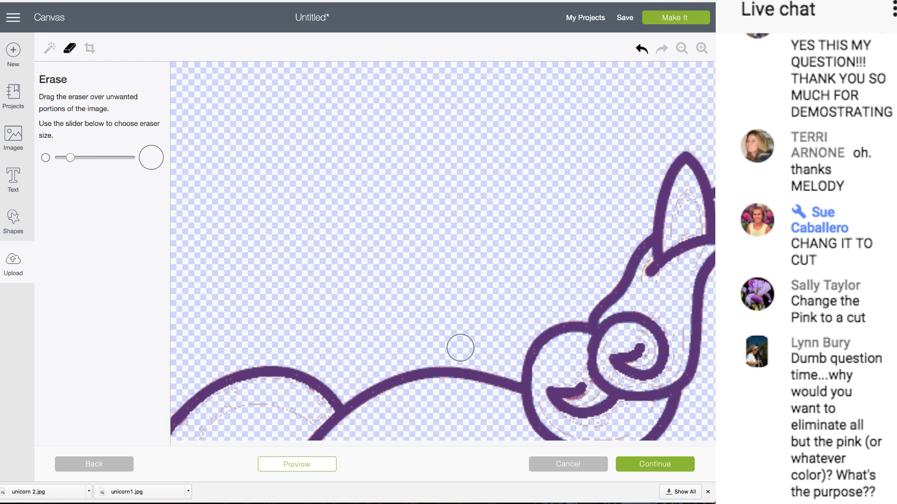
scroll(460, 348, "down", 5)
scroll(460, 126, "down", 1)
mouse_move(234, 189)
left_mouse_down()
mouse_move(282, 178)
mouse_move(297, 139)
mouse_move(283, 122)
mouse_move(245, 128)
mouse_move(203, 183)
mouse_move(192, 216)
mouse_move(191, 323)
mouse_move(234, 288)
mouse_move(265, 157)
mouse_move(231, 215)
left_mouse_up()
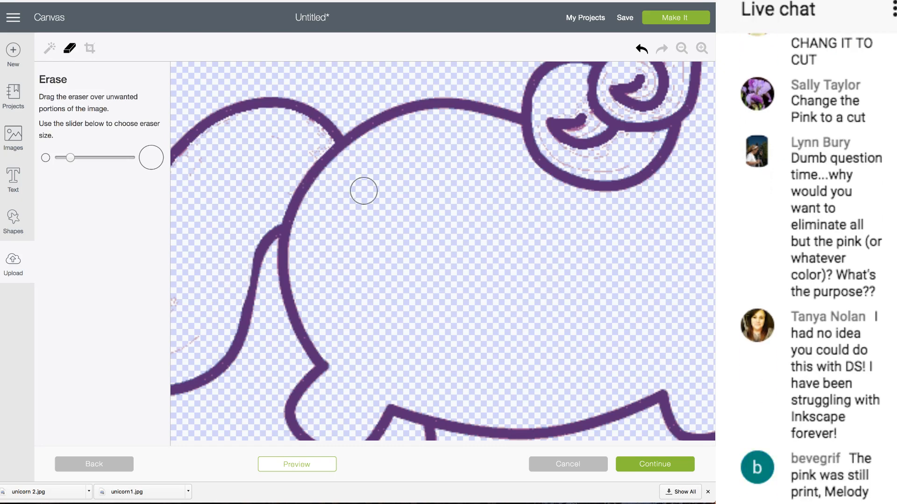
Step: Name the image "unicorn 2 line" and save it as a print then cut image
left_click(658, 464)
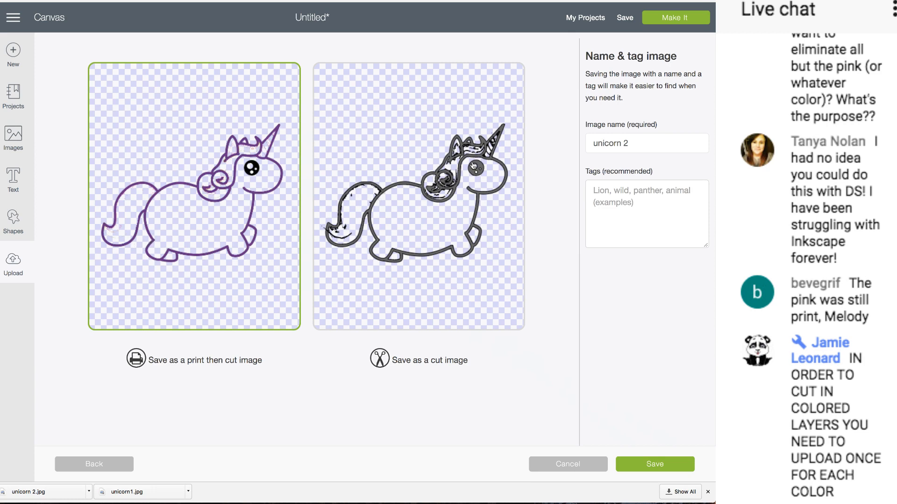
left_click(632, 145)
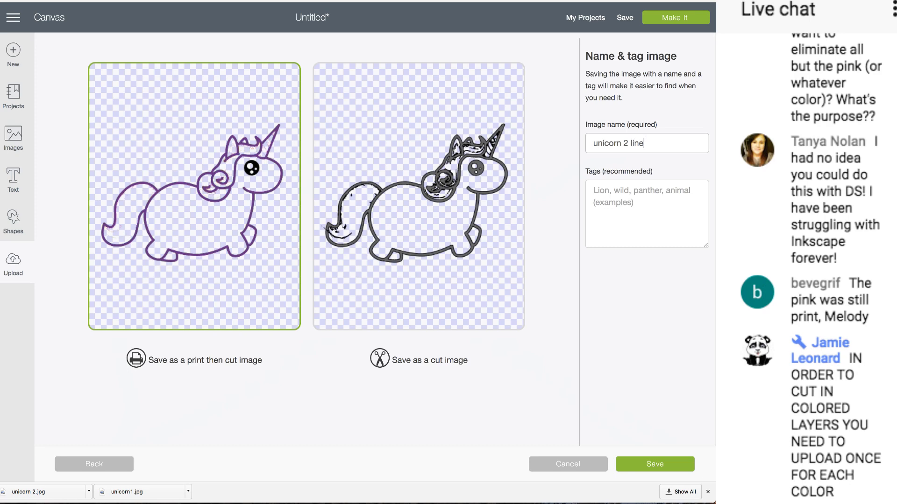
left_click(640, 465)
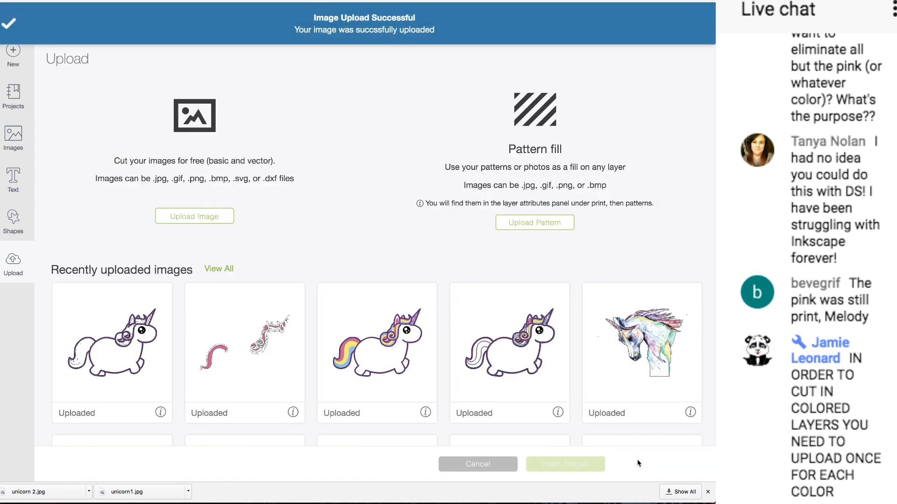
Step: Insert the uploaded line image on the canvas and place it over the gray base at about X 3.86, Y 0.96
scroll(112, 340, "down", 1)
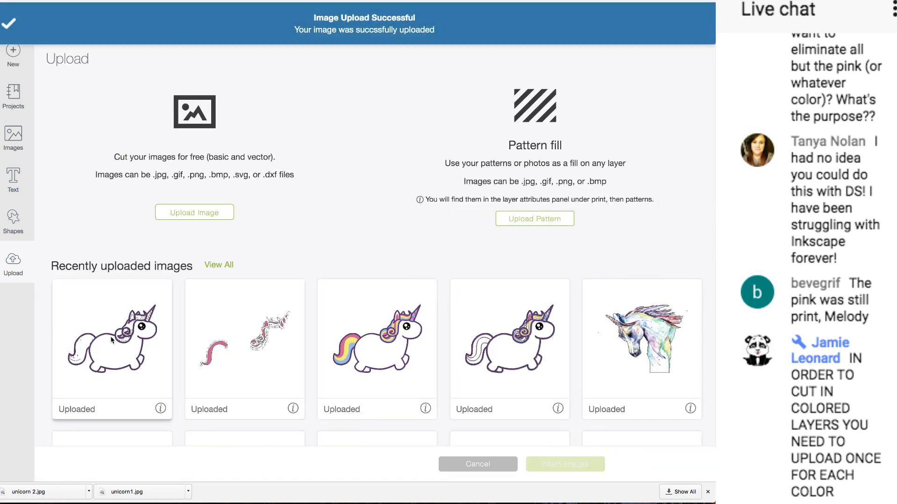
left_click(127, 342)
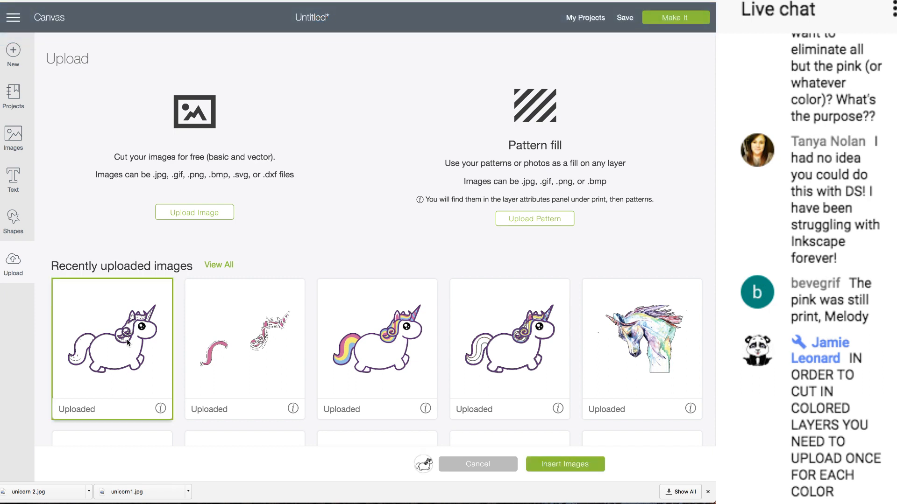
left_click(555, 467)
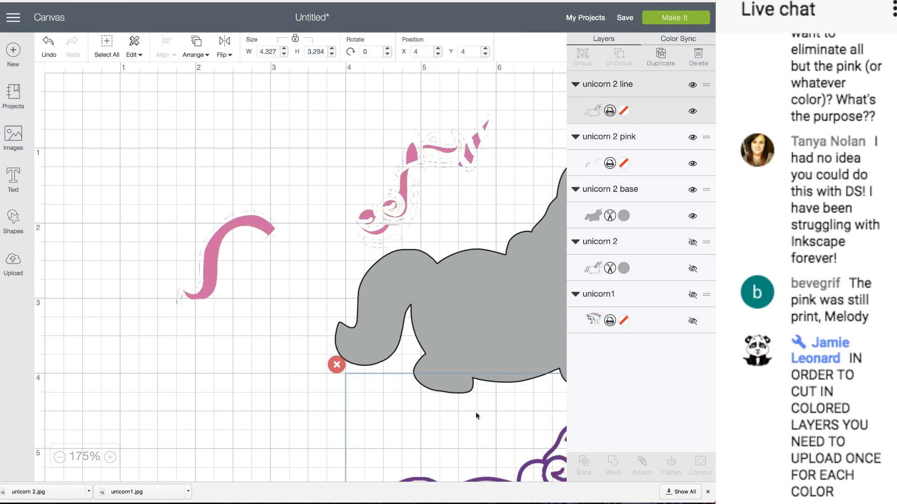
left_click_drag(495, 452, 484, 223)
scroll(420, 233, "right", 5)
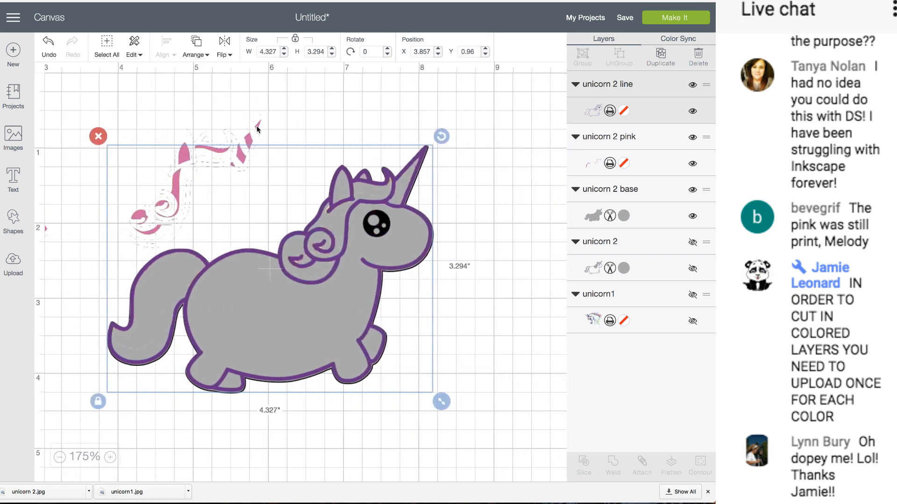
Step: Move the pink layer into the outlined tail, mane and horn, at about X 3.86, Y 0.97
left_click_drag(257, 129, 415, 167)
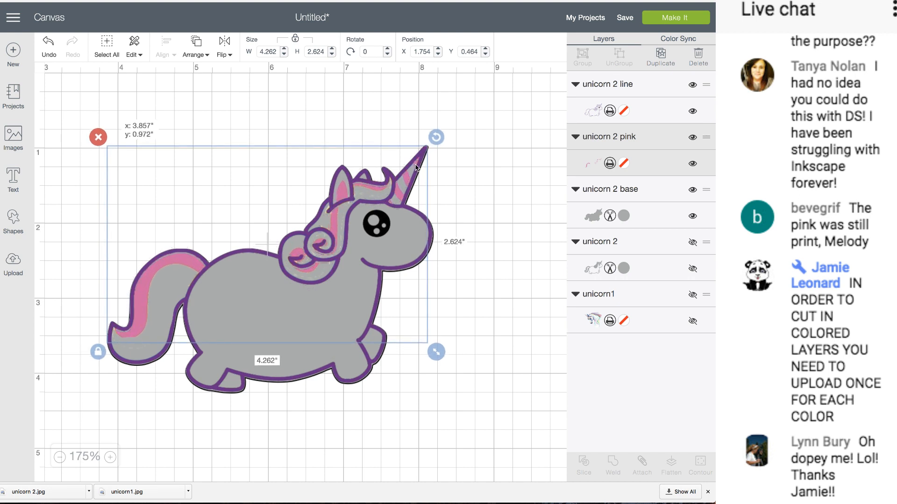
left_click_drag(415, 167, 415, 167)
left_click(494, 214)
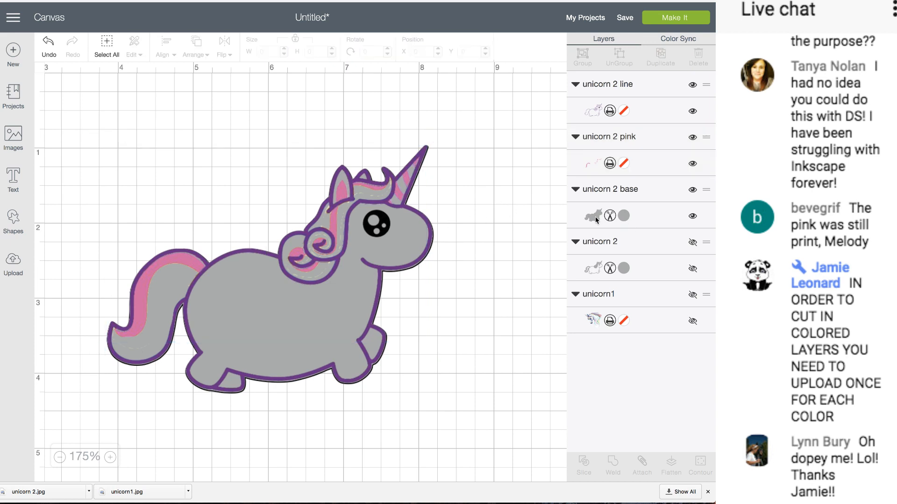
Step: Change the color of the unicorn 2 base layer to White (#FFFFFF)
left_click(623, 216)
left_click(446, 186)
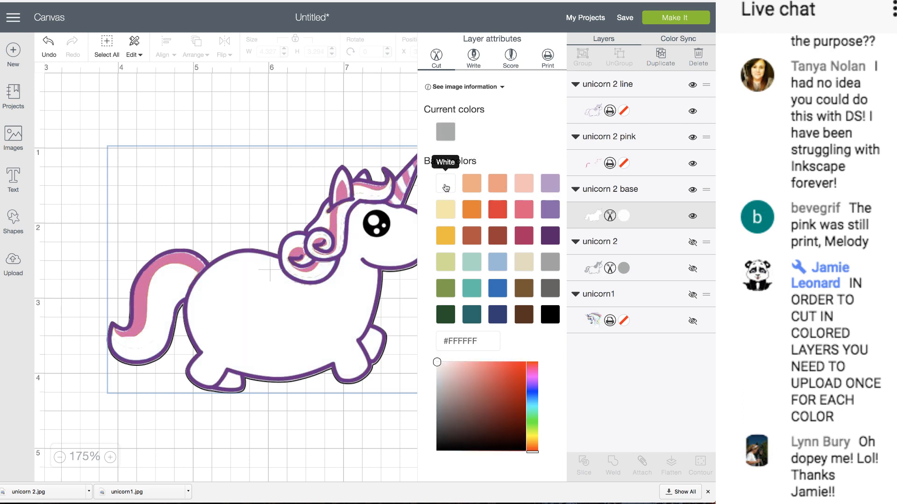
left_click(333, 104)
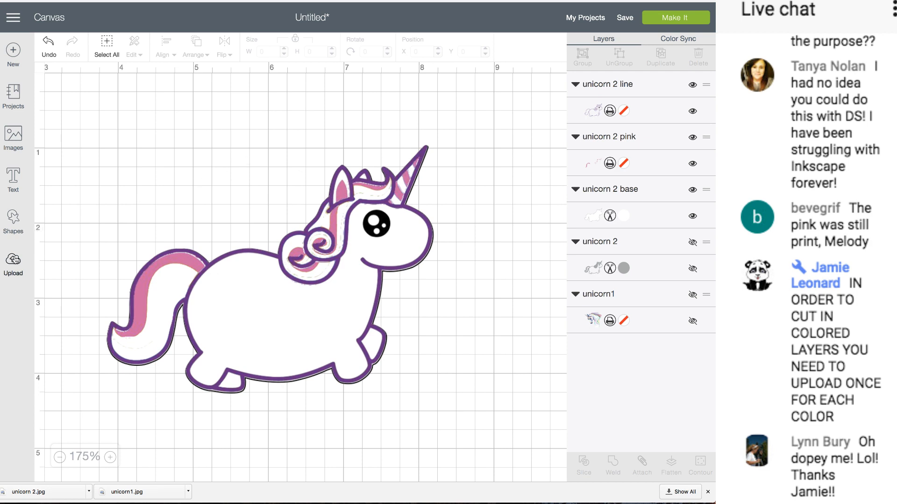
Step: Upload "unicorn 2.jpg" from the Desktop again as a Simple image and proceed to background removal
left_click(17, 263)
left_click(171, 215)
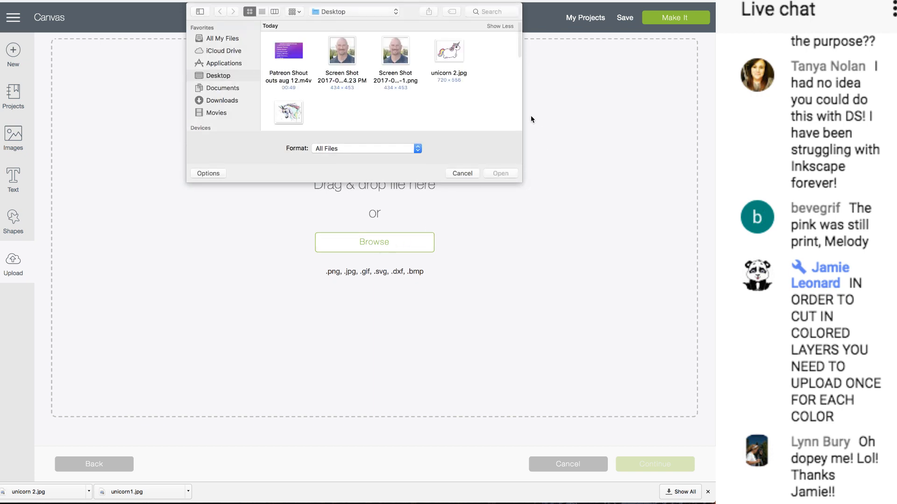
left_click(456, 51)
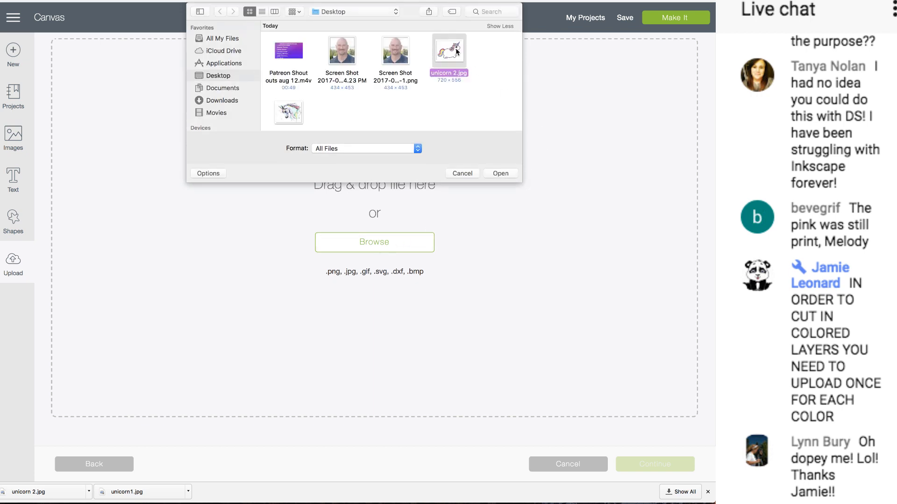
left_click(498, 173)
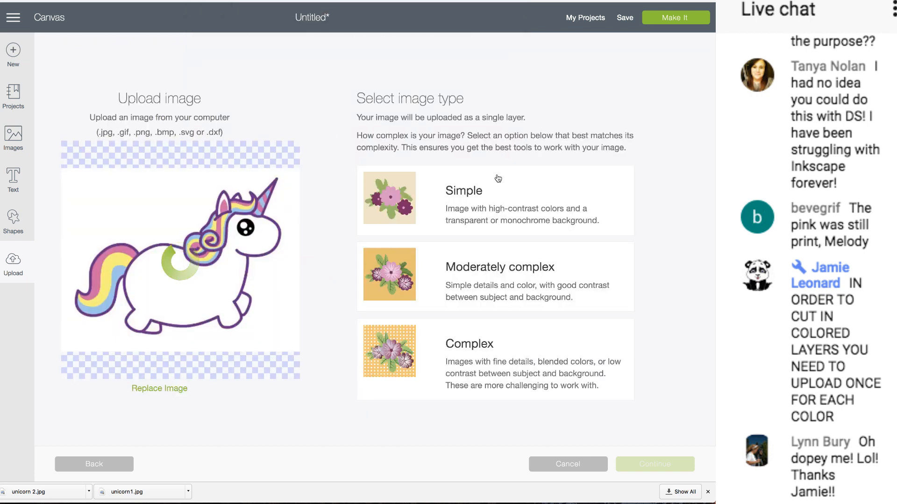
left_click(478, 208)
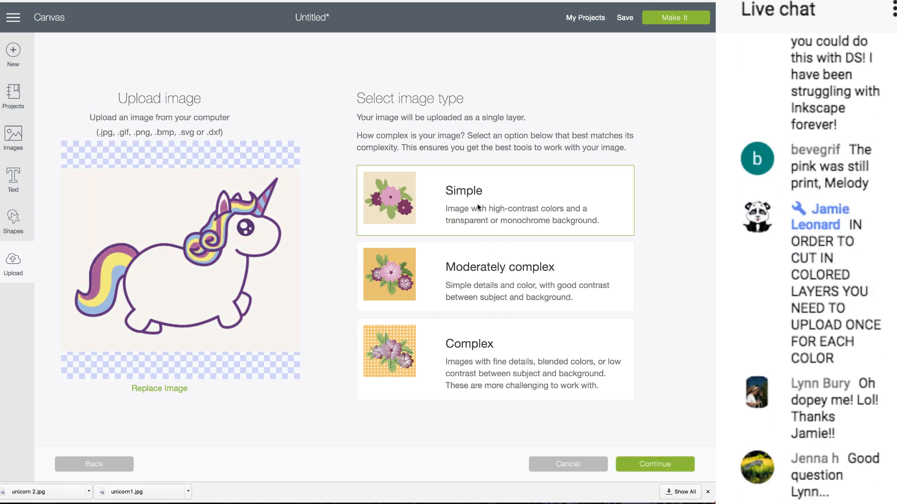
left_click(673, 467)
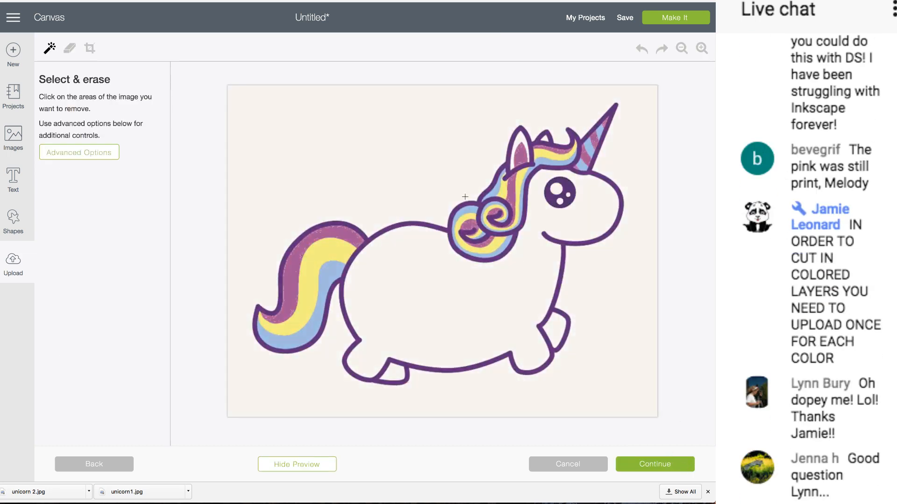
Step: Remove the purple outline and the tail's pink and blue stripes, keeping the yellow stripe
left_click(346, 223)
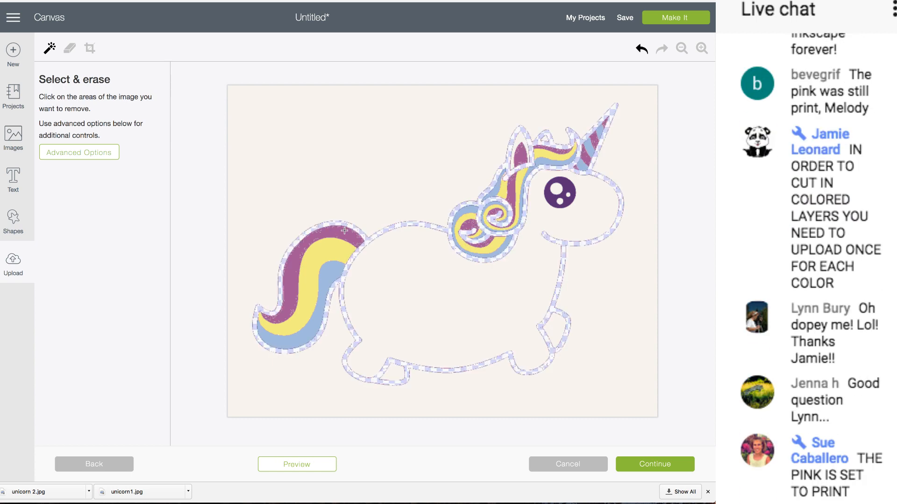
left_click(345, 236)
left_click(343, 267)
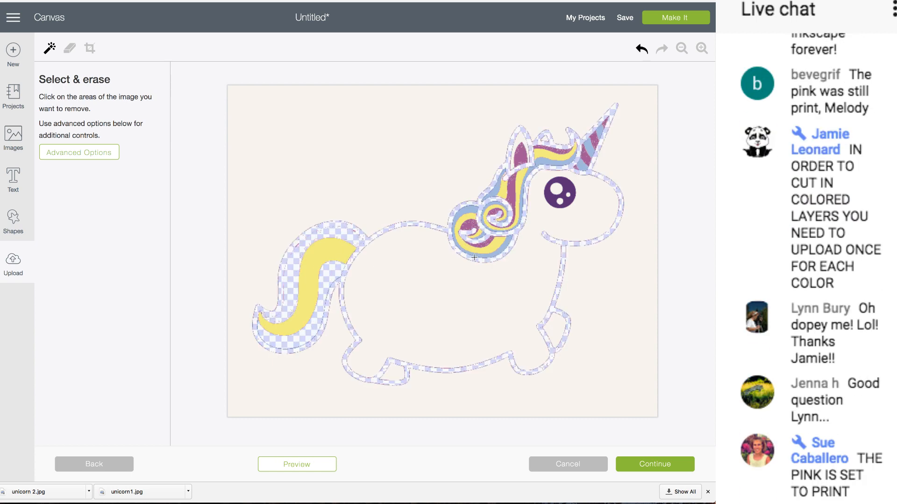
Step: Remove the blue fill from the lower mane curl and the pink fills from the curls, mane and ear
left_click(481, 256)
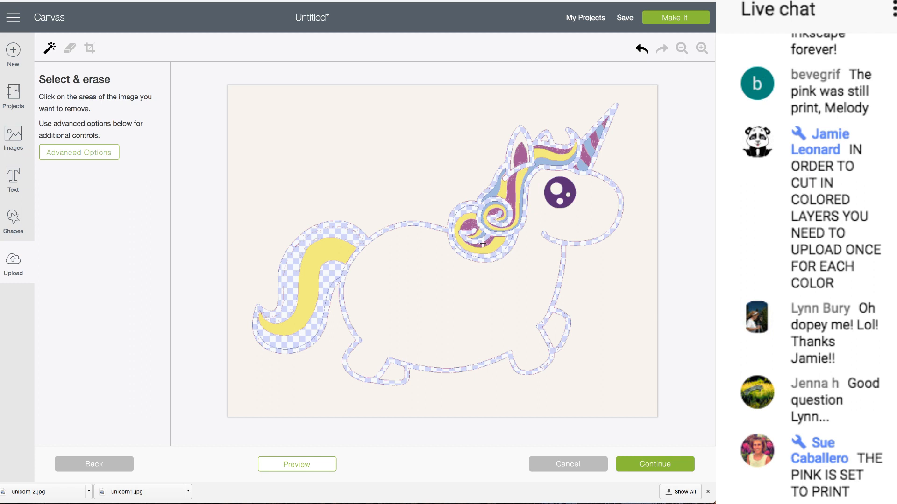
left_click(482, 242)
left_click(470, 226)
left_click(495, 213)
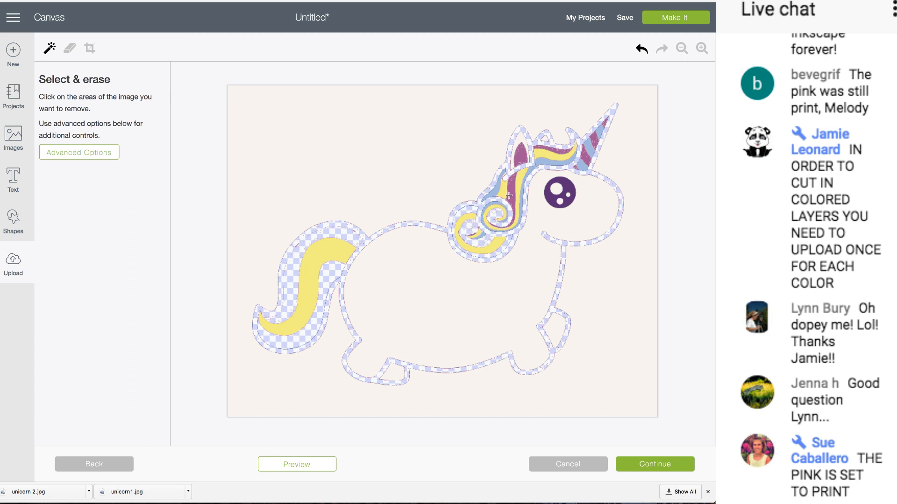
left_click(509, 195)
left_click(519, 154)
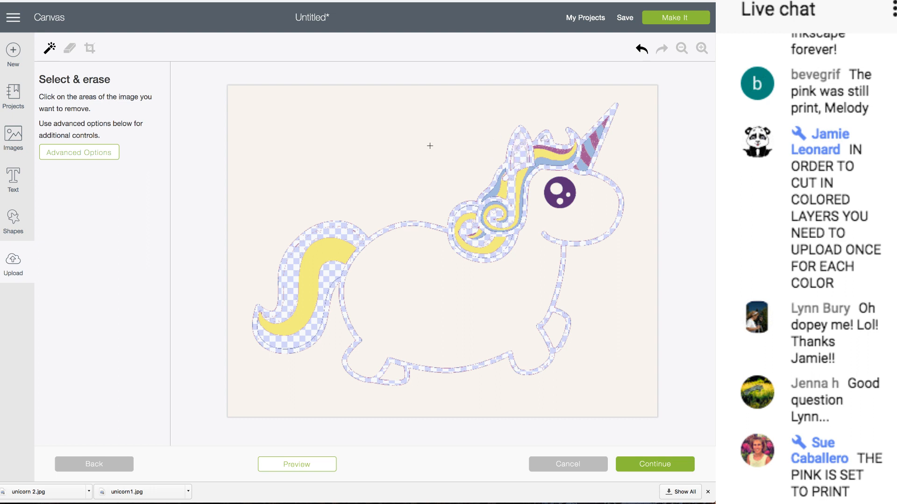
Step: Remove the background, the blue fills from the mane and curls, and the lower stripes of the horn
left_click(430, 146)
left_click(555, 150)
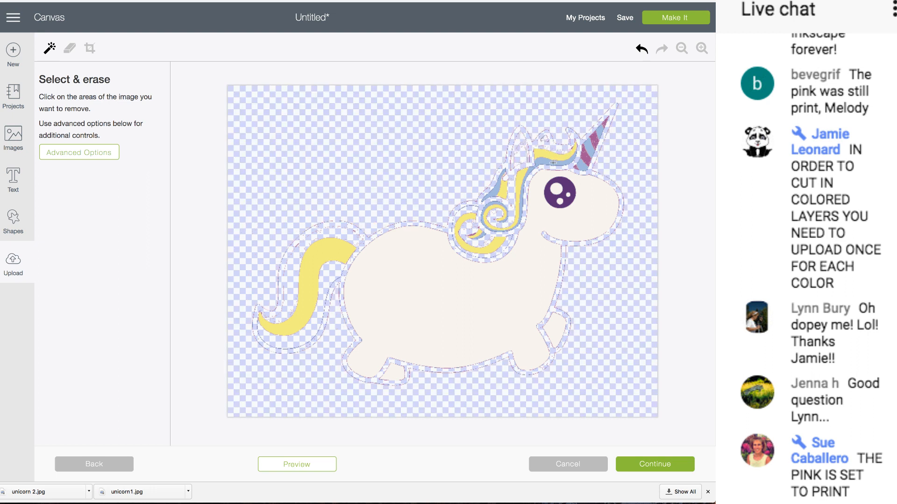
left_click(553, 163)
left_click(497, 186)
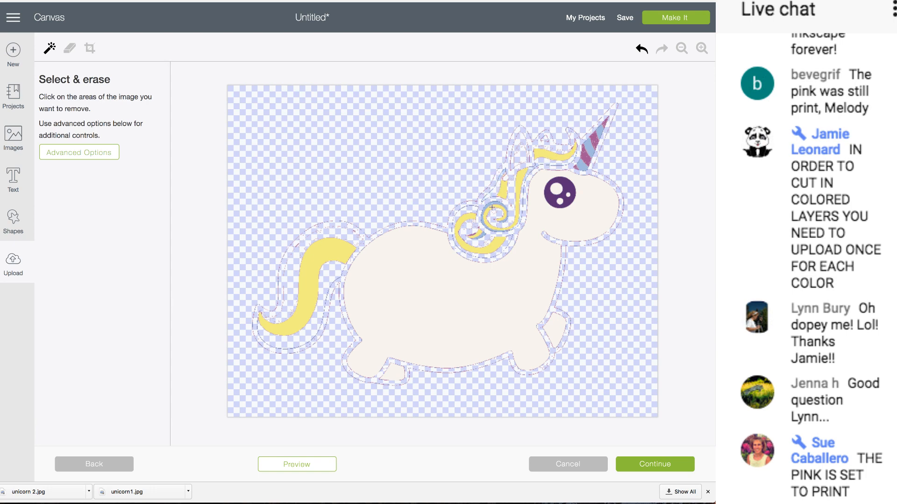
left_click(492, 203)
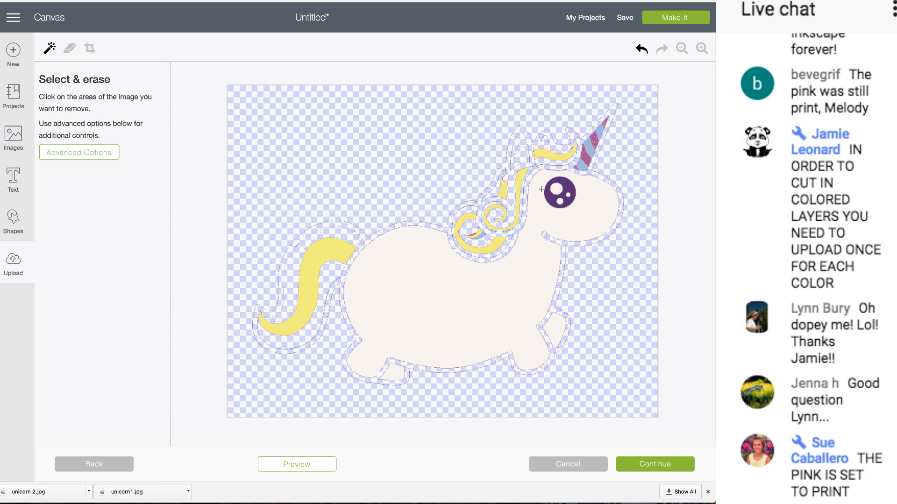
left_click(580, 167)
left_click(586, 158)
Step: Erase the body, head, eye, horn and outer outlines with the largest eraser, leaving the yellow tail and mane stripes
left_click(70, 48)
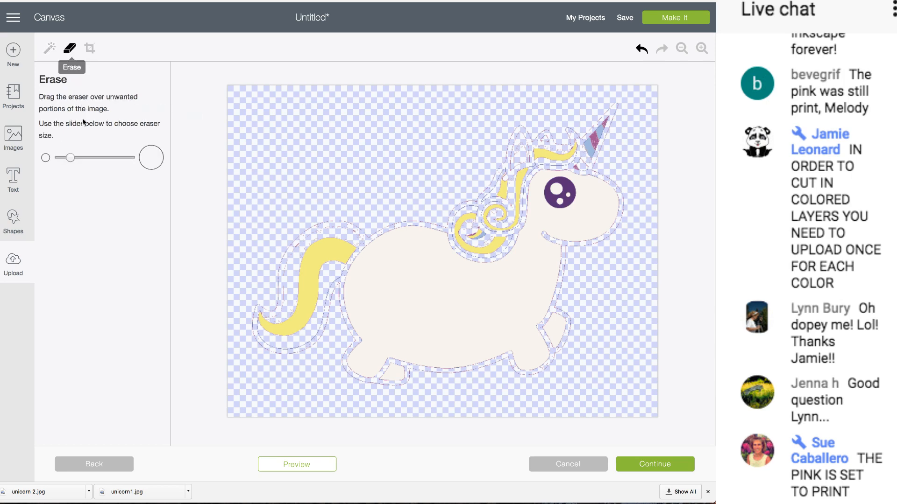
left_click_drag(71, 158, 131, 157)
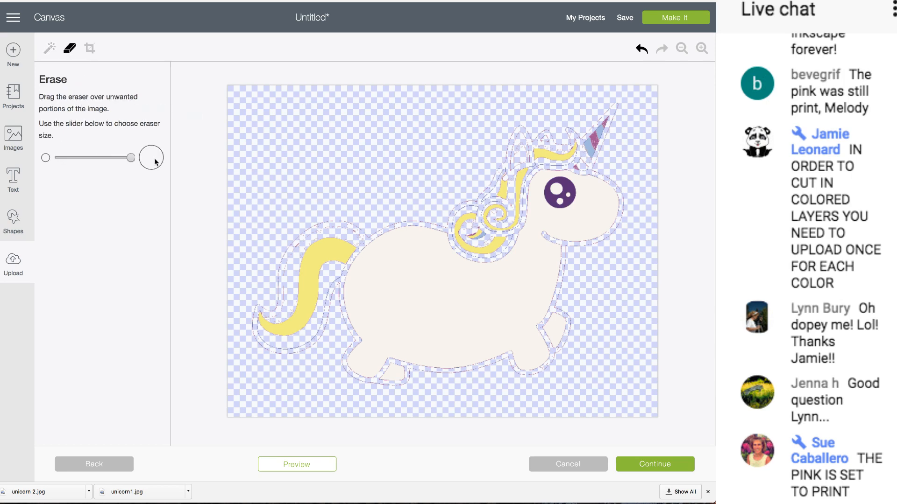
mouse_move(607, 213)
left_mouse_down()
mouse_move(617, 132)
mouse_move(583, 194)
mouse_move(553, 188)
mouse_move(596, 232)
mouse_move(550, 224)
mouse_move(555, 260)
mouse_move(525, 367)
mouse_move(541, 316)
mouse_move(363, 369)
mouse_move(355, 293)
mouse_move(340, 332)
mouse_move(297, 366)
mouse_move(250, 364)
mouse_move(391, 356)
mouse_move(396, 286)
mouse_move(390, 266)
mouse_move(380, 266)
mouse_move(402, 208)
mouse_move(422, 260)
mouse_move(453, 282)
mouse_move(506, 283)
mouse_move(532, 259)
mouse_move(477, 324)
mouse_move(441, 344)
mouse_move(441, 315)
mouse_move(386, 231)
mouse_move(364, 209)
mouse_move(330, 196)
mouse_move(298, 200)
mouse_move(274, 242)
mouse_move(270, 282)
left_mouse_up()
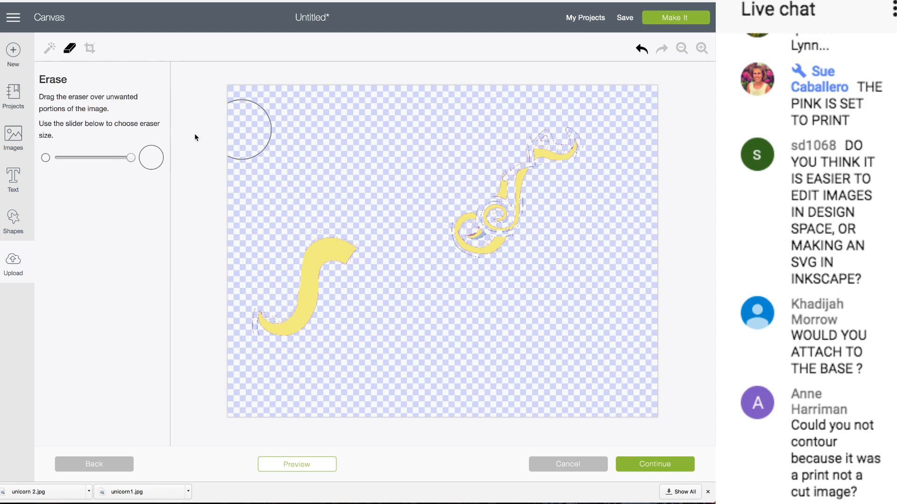
Step: Erase the leftover outline fragments above the forelock and upper mane using a smaller eraser
left_click_drag(131, 159, 97, 159)
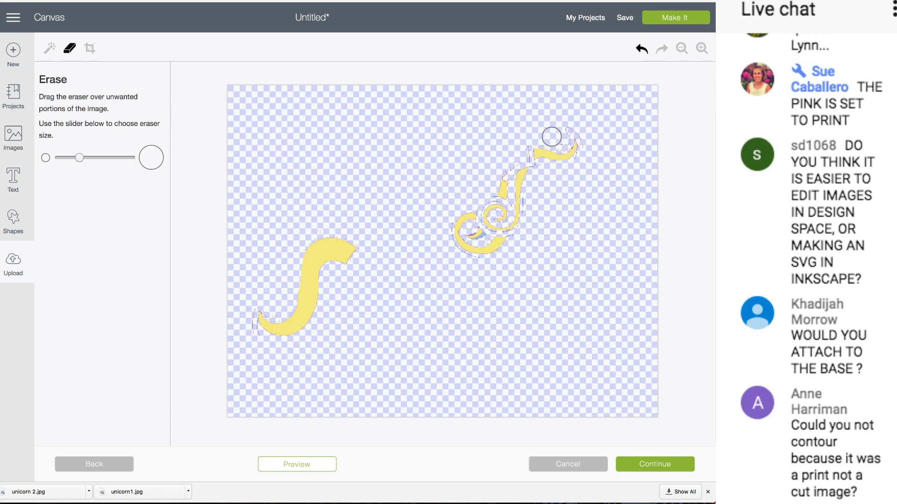
mouse_move(551, 137)
left_mouse_down()
mouse_move(572, 126)
mouse_move(587, 141)
left_mouse_up()
left_click(641, 49)
mouse_move(563, 142)
left_mouse_down()
mouse_move(533, 140)
mouse_move(552, 128)
mouse_move(506, 162)
left_mouse_up()
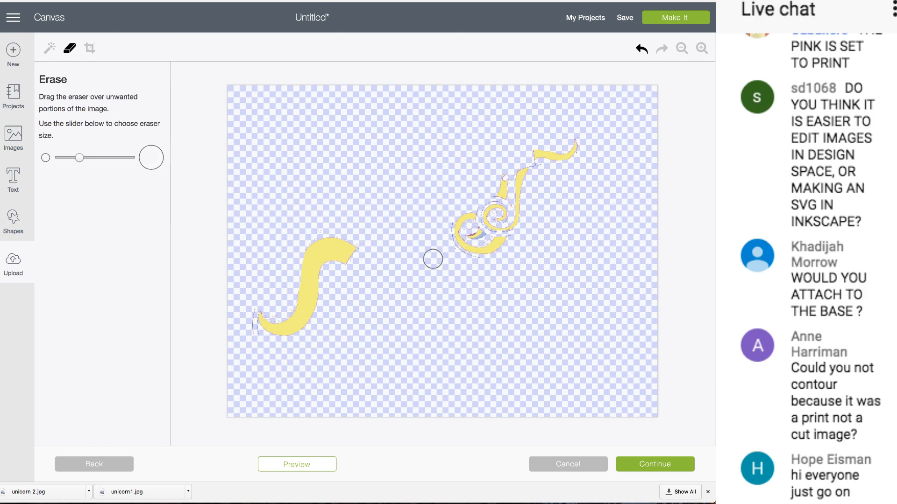
Step: Remove the blue remnant inside the mane curl and erase the stray specks around the tail and curl with a small eraser
left_click(49, 48)
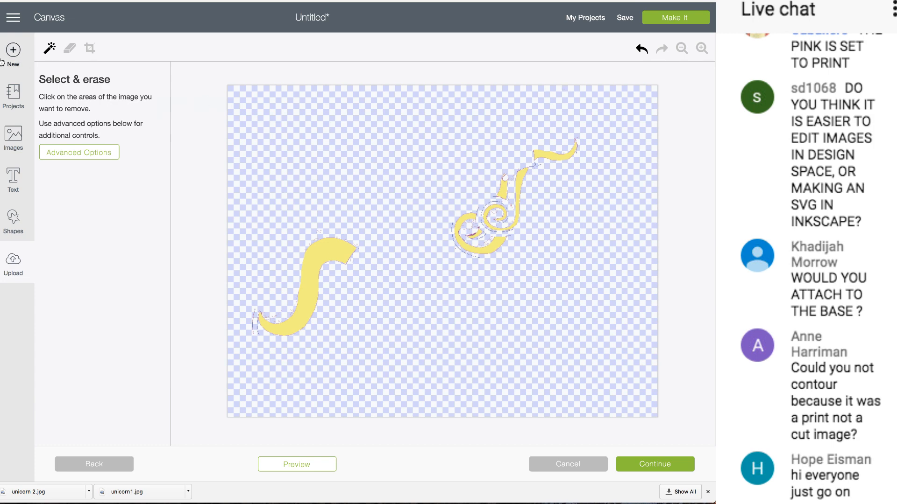
left_click(69, 48)
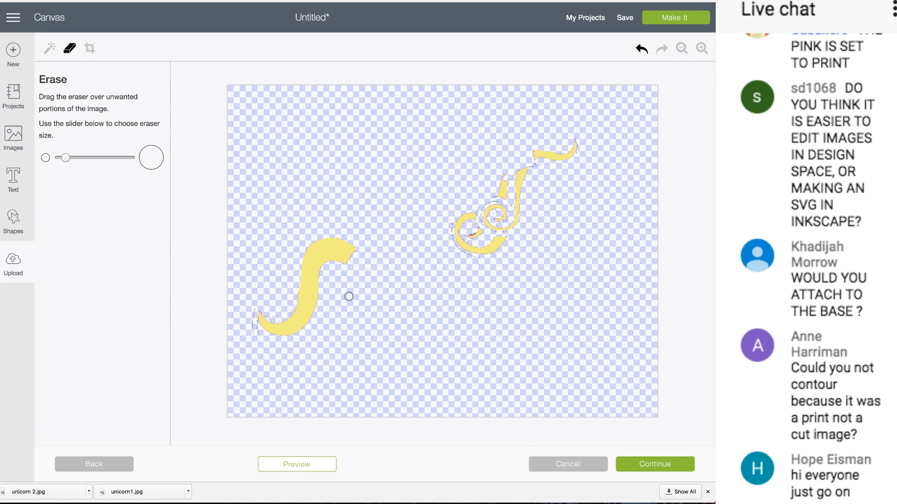
left_click_drag(255, 335, 251, 308)
left_click(642, 48)
left_click(418, 362)
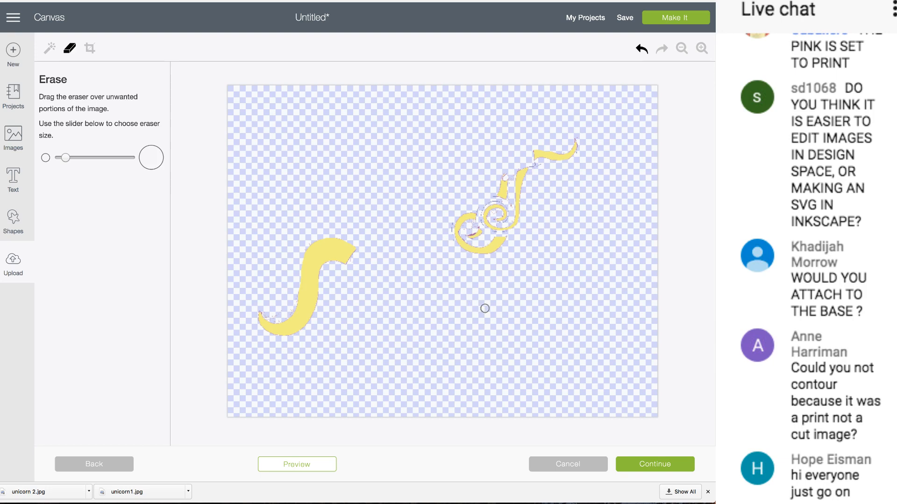
Step: Save the yellow stripes as a print then cut image named "unicorn 2"
left_click(654, 465)
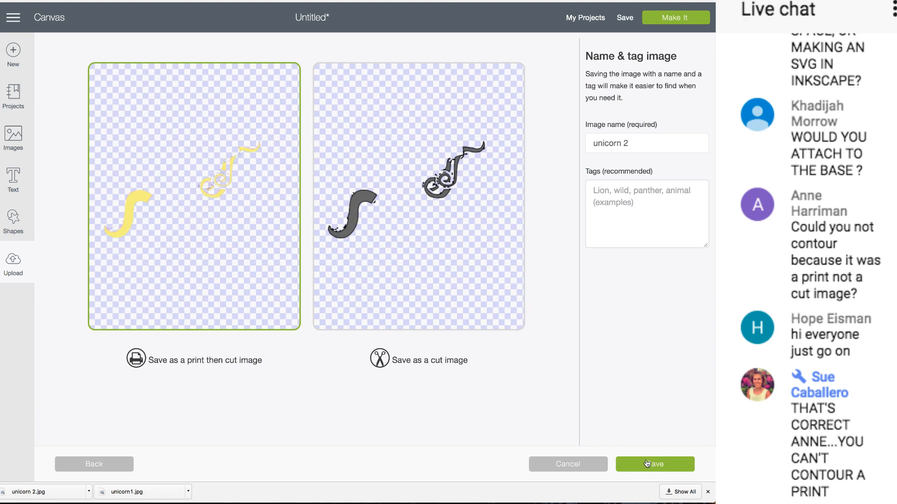
left_click(676, 465)
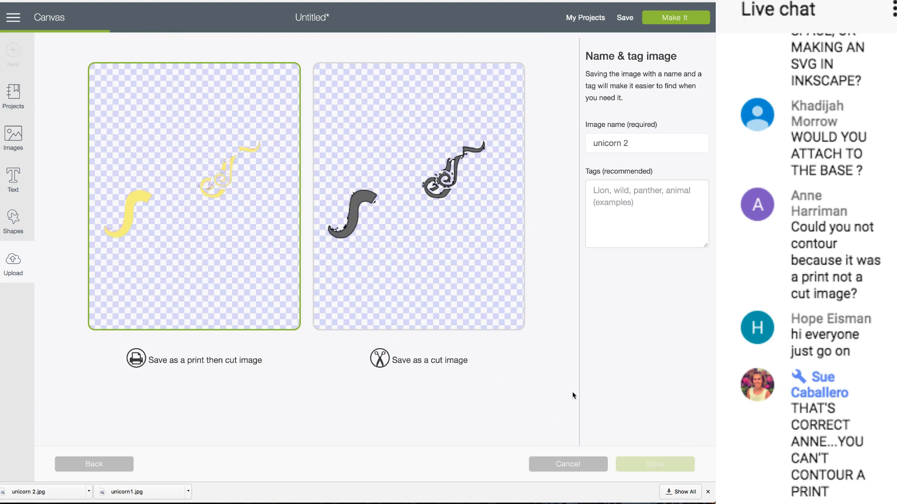
left_click(659, 150)
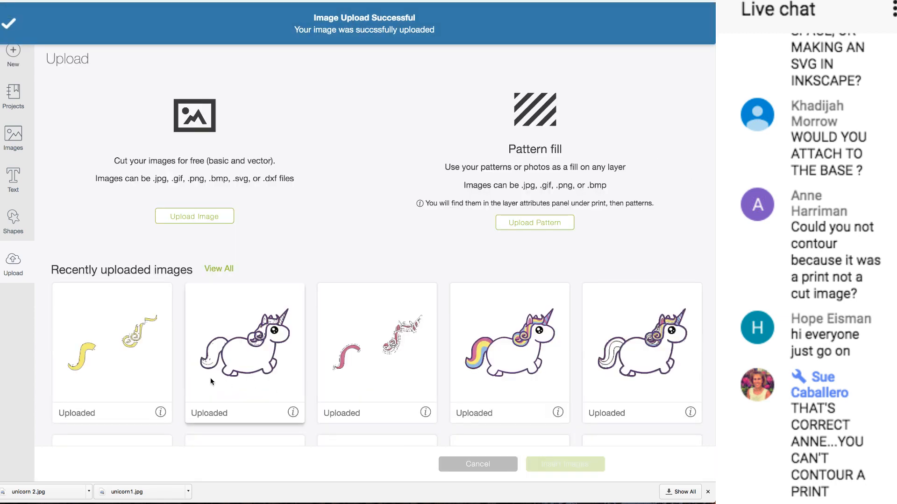
Step: Insert the newly uploaded yellow stripes image and align it over the unicorn's tail and mane
left_click(141, 366)
left_click(578, 464)
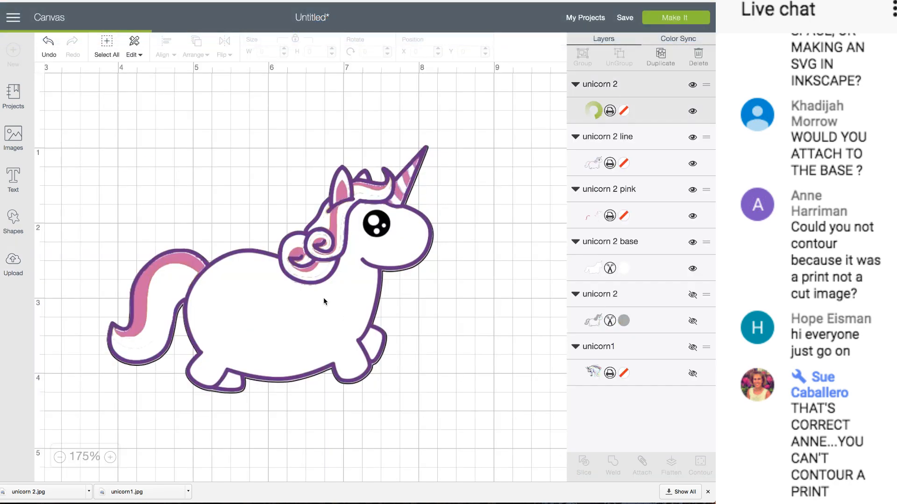
left_click_drag(112, 198, 330, 227)
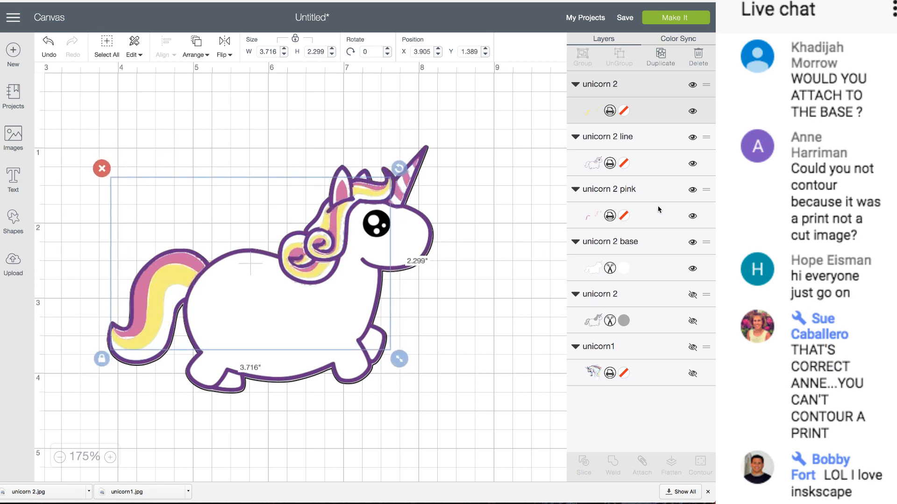
Step: Change the unicorn 2 line, the yellow unicorn 2 and the unicorn 2 pink layers from Print to Cut
left_click(625, 164)
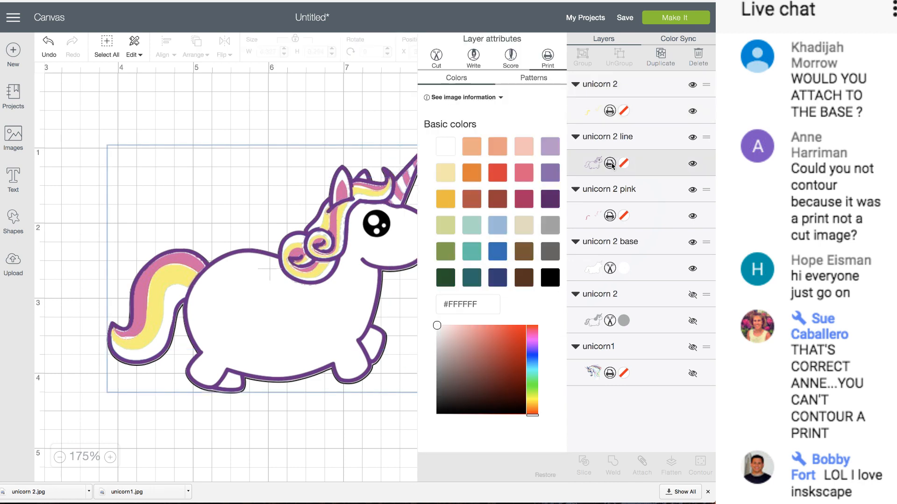
left_click(442, 56)
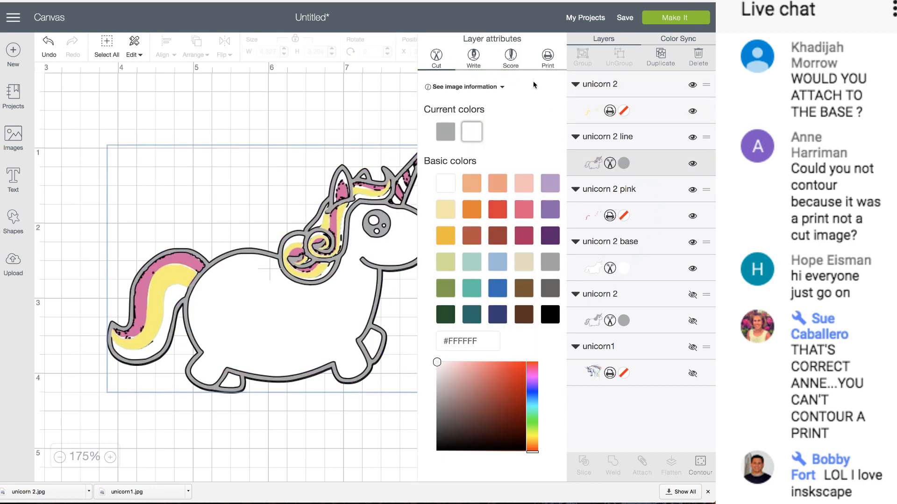
left_click(609, 112)
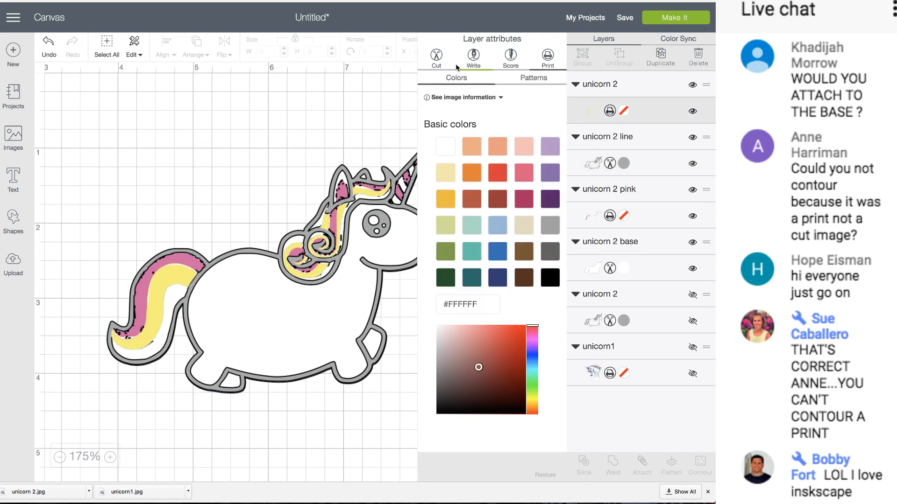
left_click(437, 56)
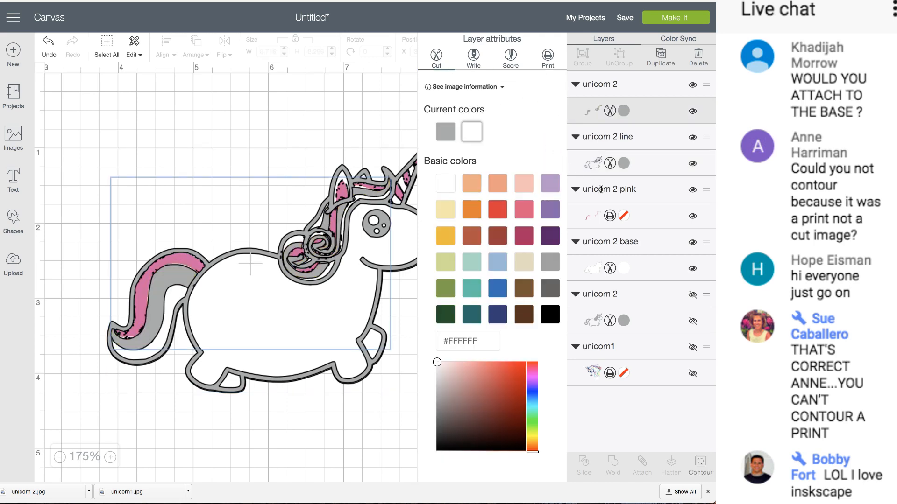
left_click(610, 216)
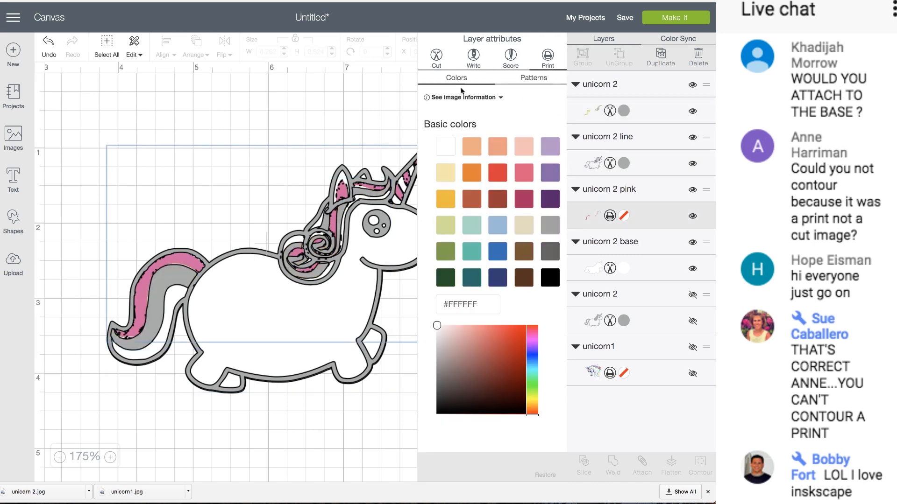
left_click(433, 56)
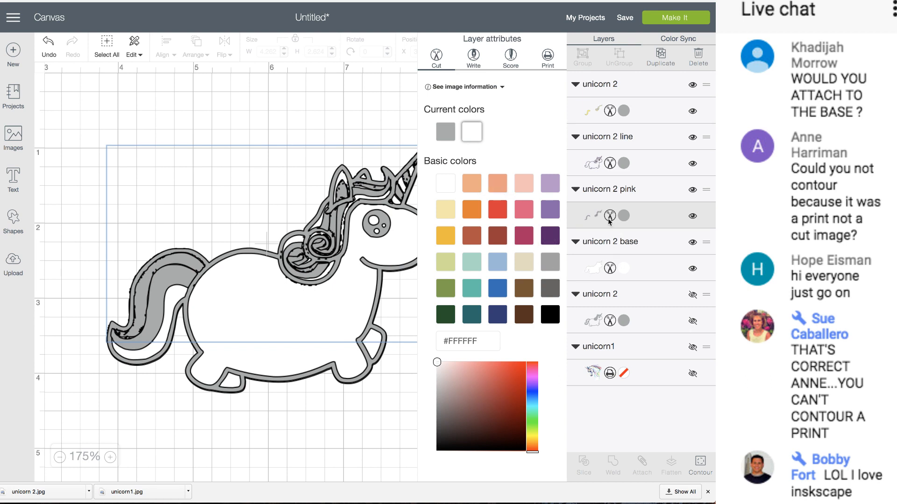
Step: Set the color of the unicorn 2 pink layer to yellow (#E7F21B)
left_click(623, 216)
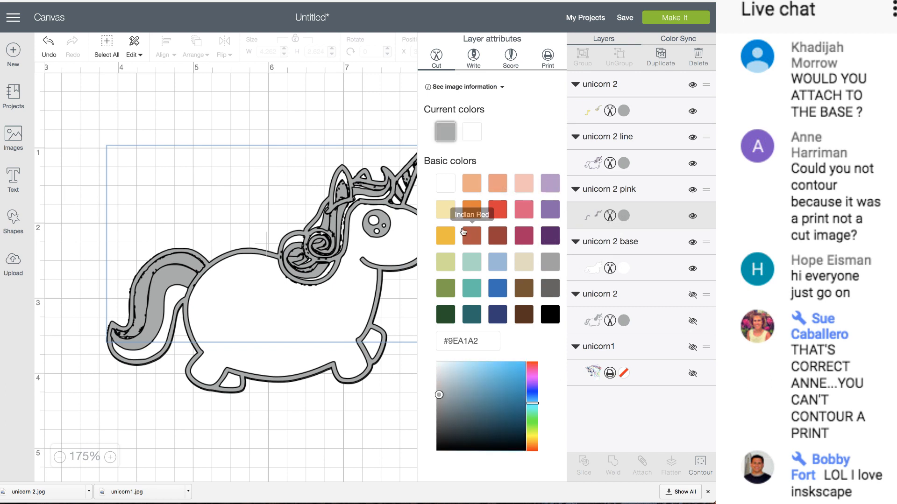
left_click(446, 237)
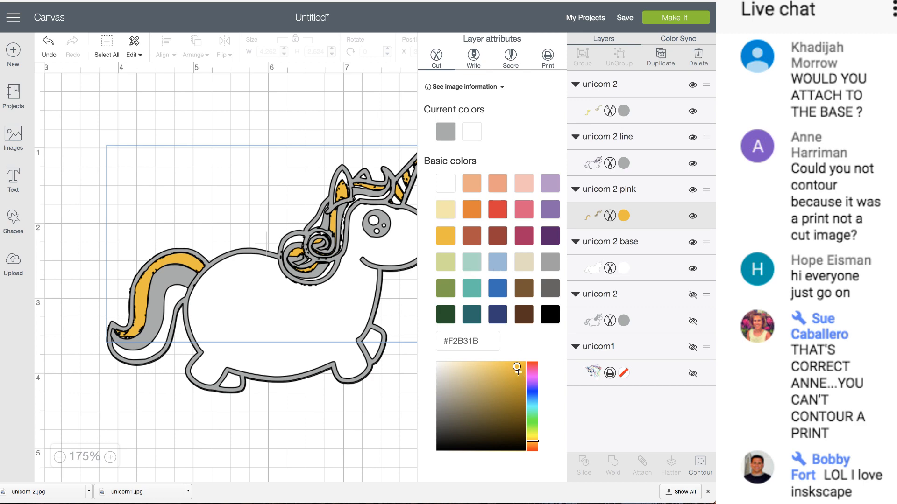
left_click(533, 436)
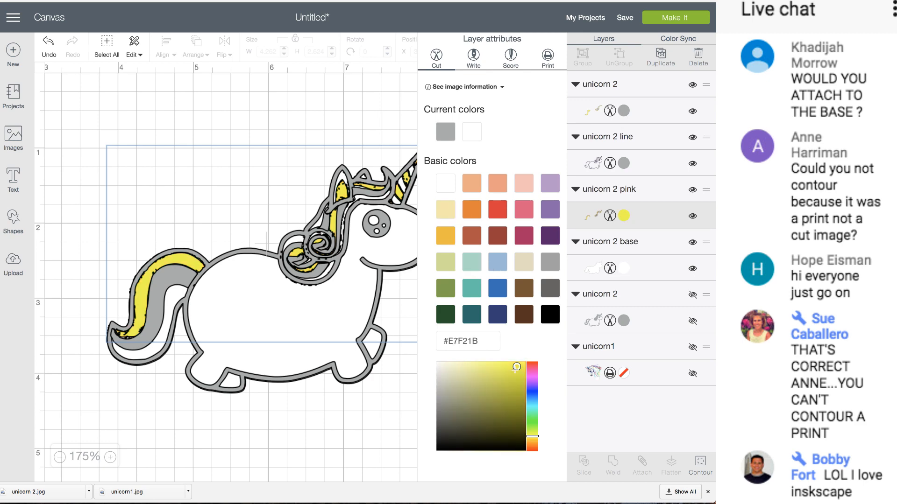
Step: Color the unicorn 2 line layer Royal Violet (#54205F) and the topmost unicorn 2 layer pink (#E54B75)
left_click(626, 164)
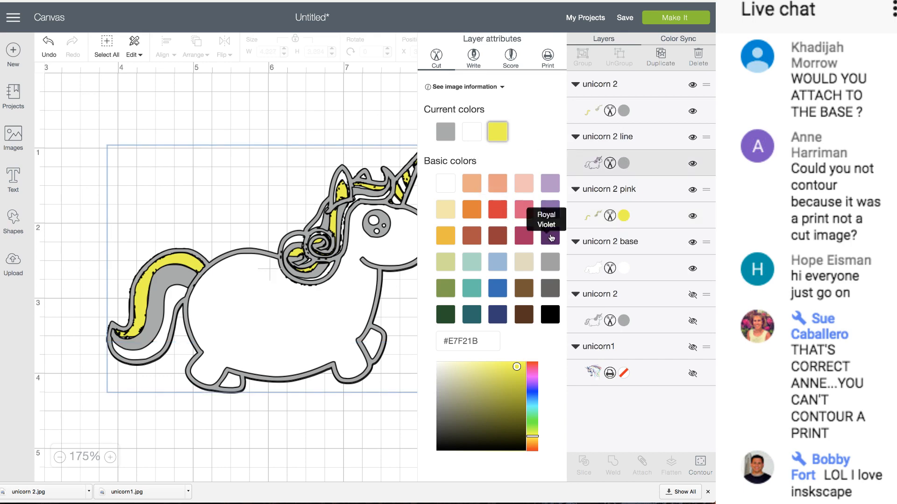
left_click(551, 237)
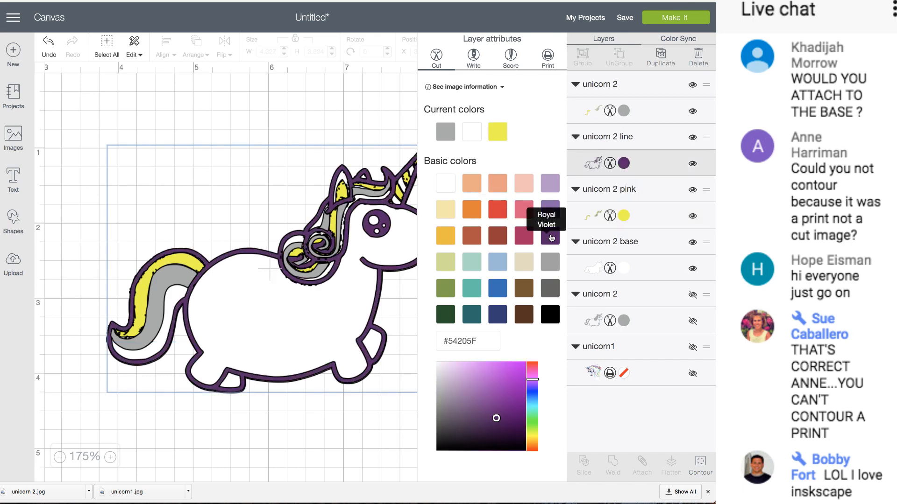
left_click(626, 113)
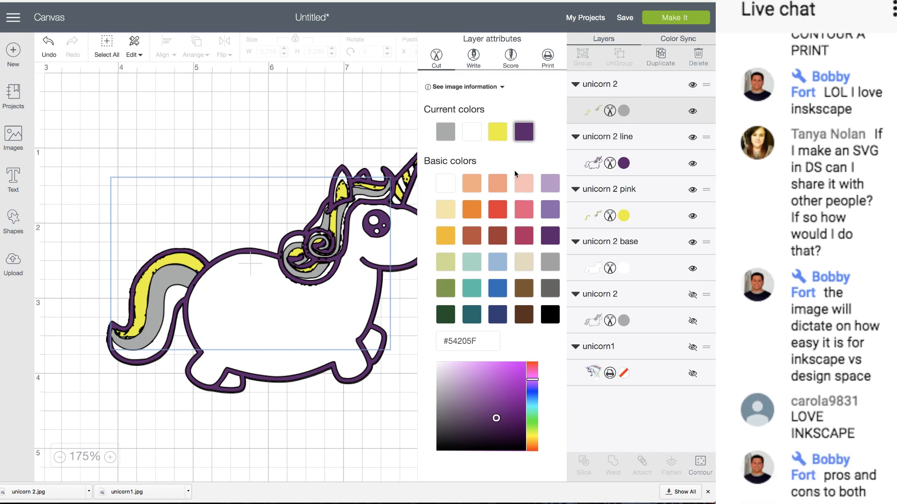
left_click(523, 214)
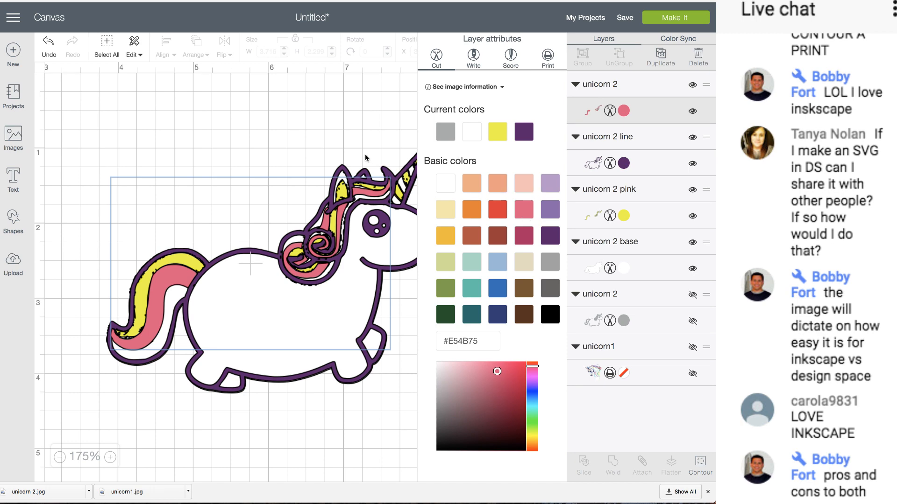
left_click(349, 146)
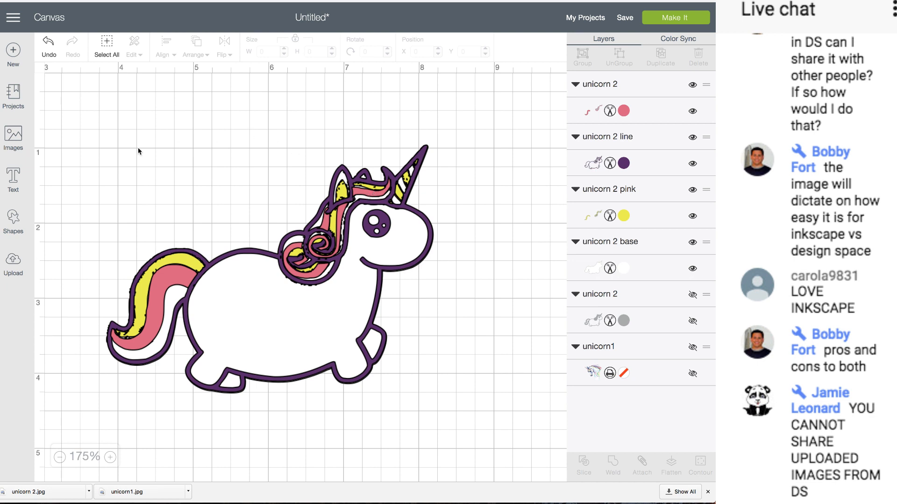
Step: Move the pink stripes layer and the purple line layer off the unicorn base to separate them
left_click_drag(136, 318, 241, 379)
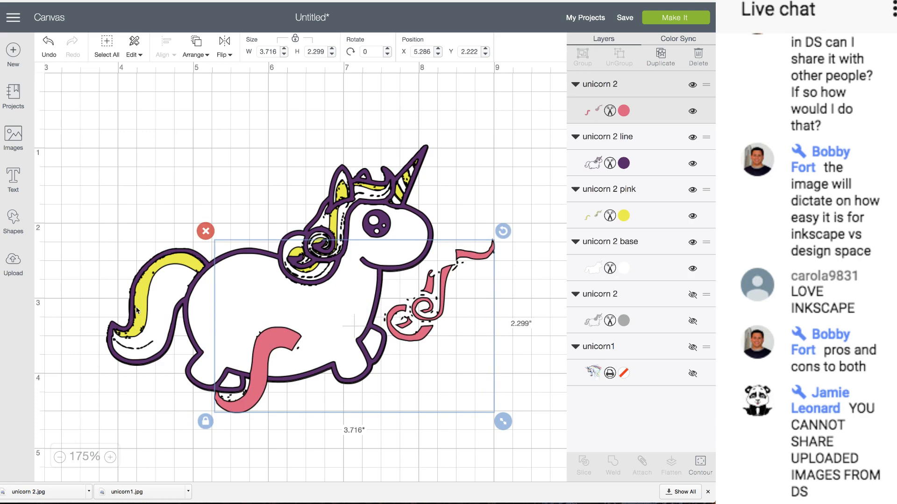
left_click_drag(140, 306, 99, 233)
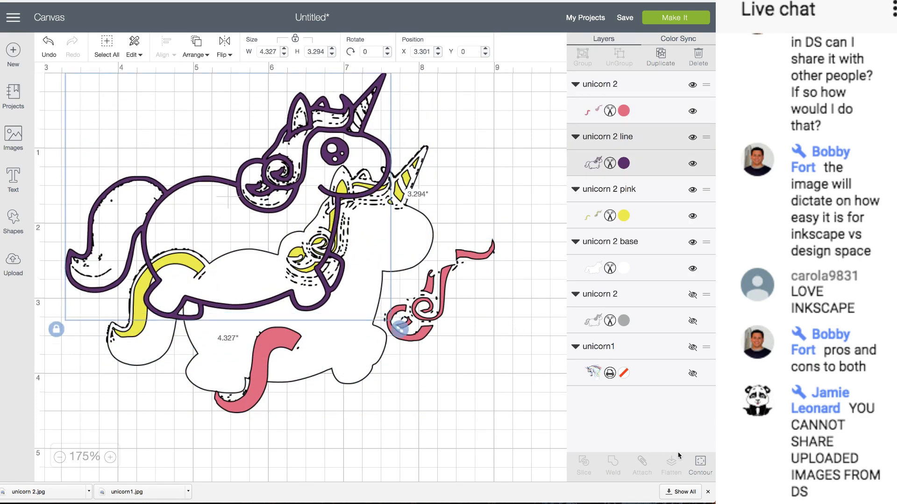
Step: Hide all contours of the purple line layer except the outline, and restore the body, legs, tail, mane, eye and horn cutouts
left_click(700, 464)
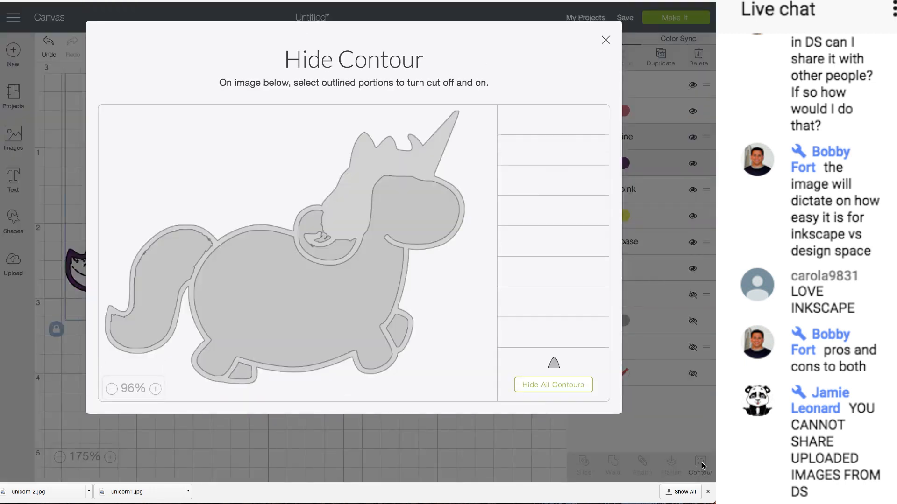
left_click(544, 391)
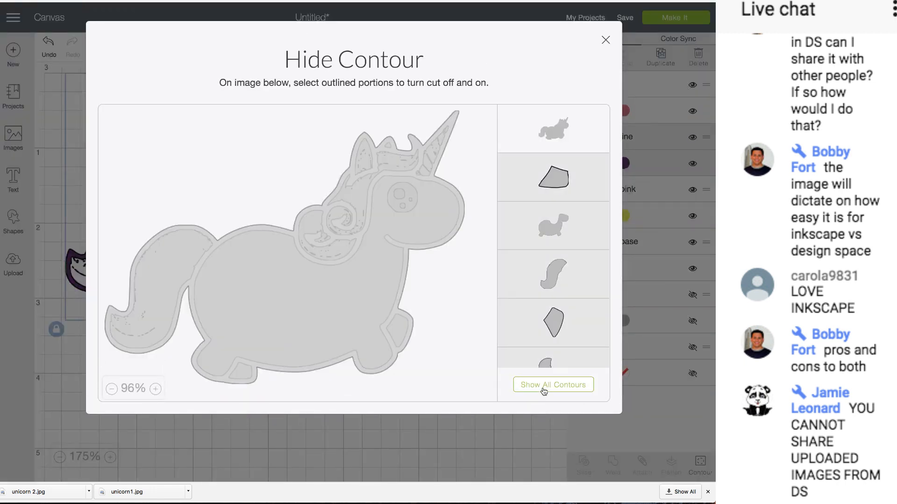
left_click(385, 167)
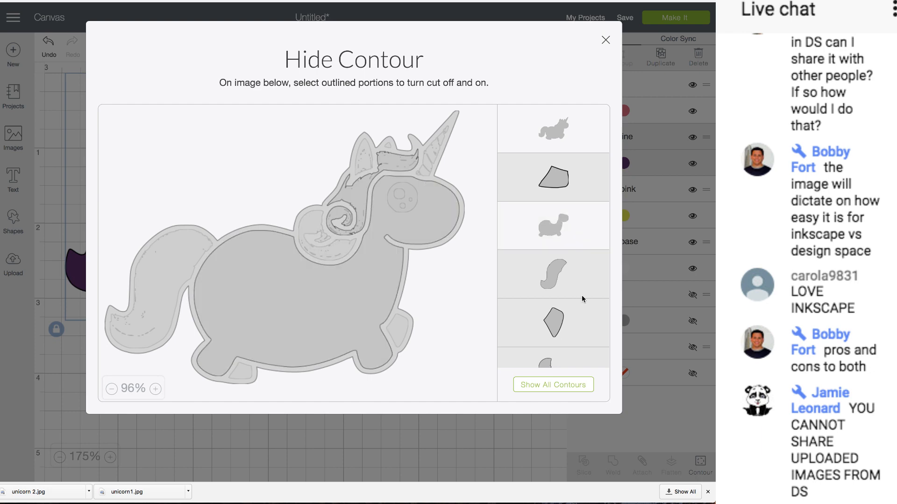
scroll(581, 295, "down", 3)
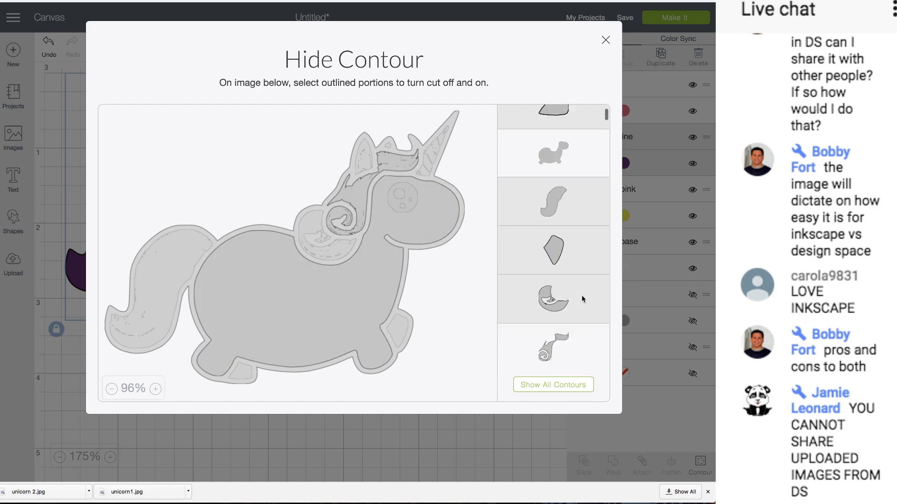
scroll(582, 295, "up", 3)
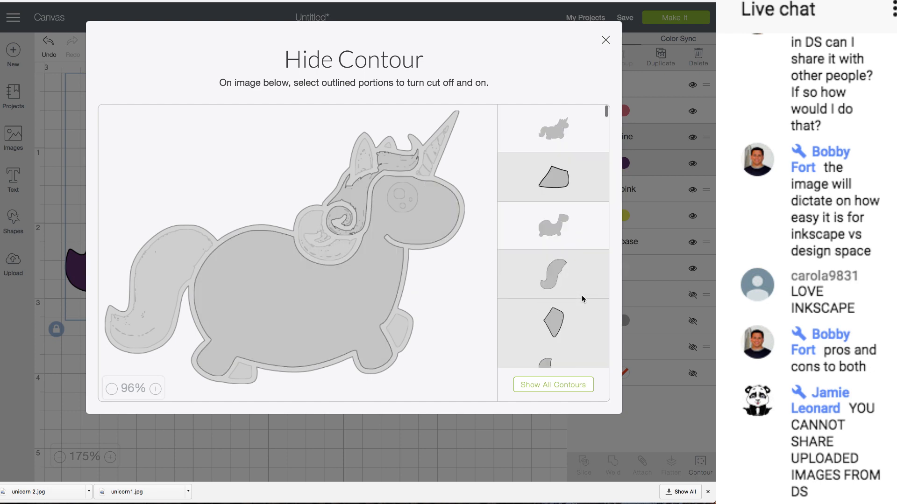
left_click(563, 220)
left_click(559, 177)
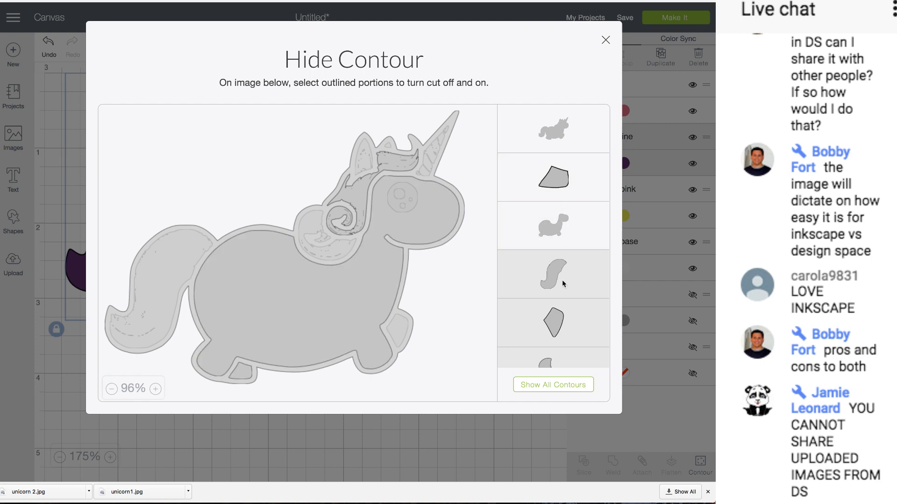
left_click(404, 331)
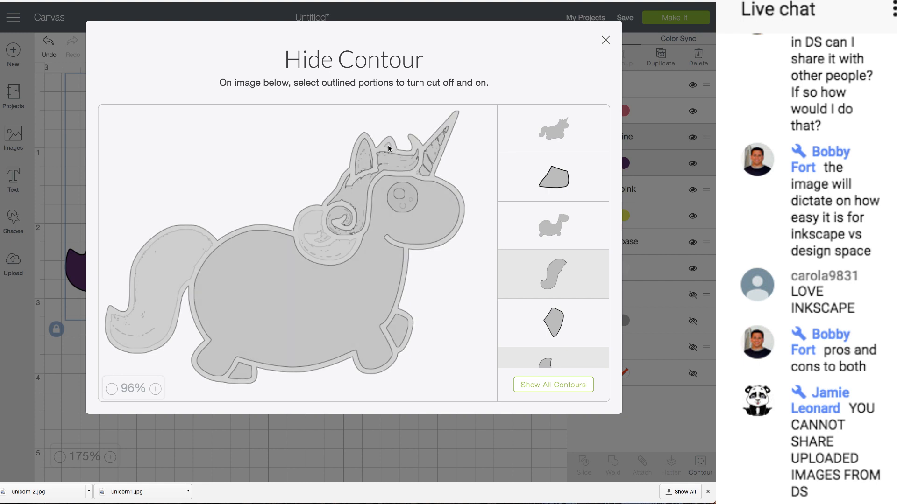
left_click(168, 253)
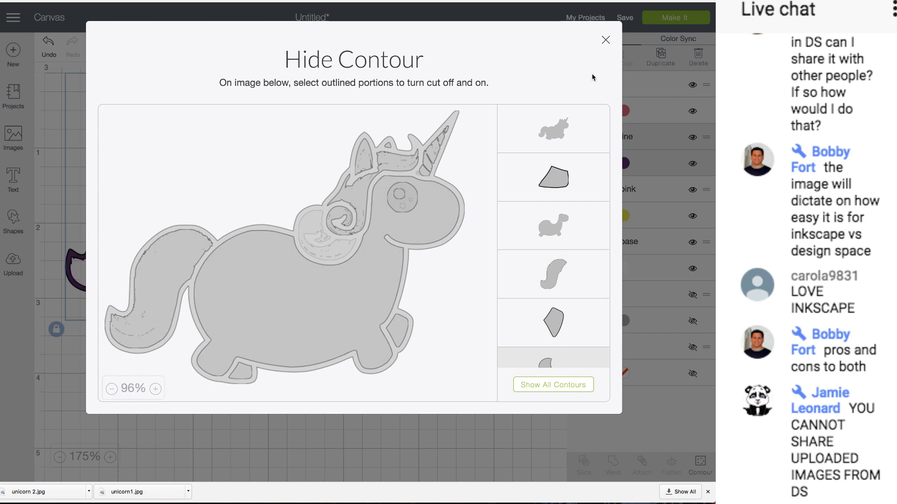
left_click(607, 40)
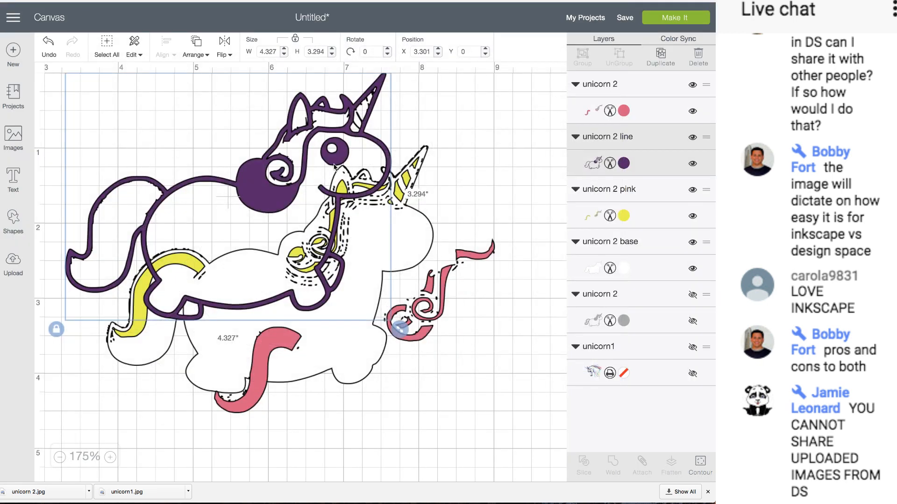
Step: Place the purple line layer and the pink stripes back over the unicorn base
left_click_drag(302, 162, 572, 279)
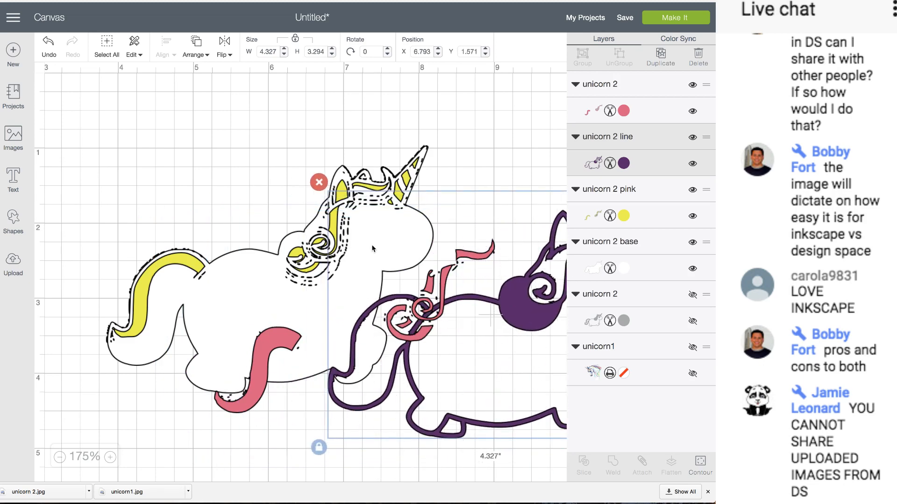
left_click_drag(521, 298, 298, 251)
left_click_drag(472, 262, 370, 195)
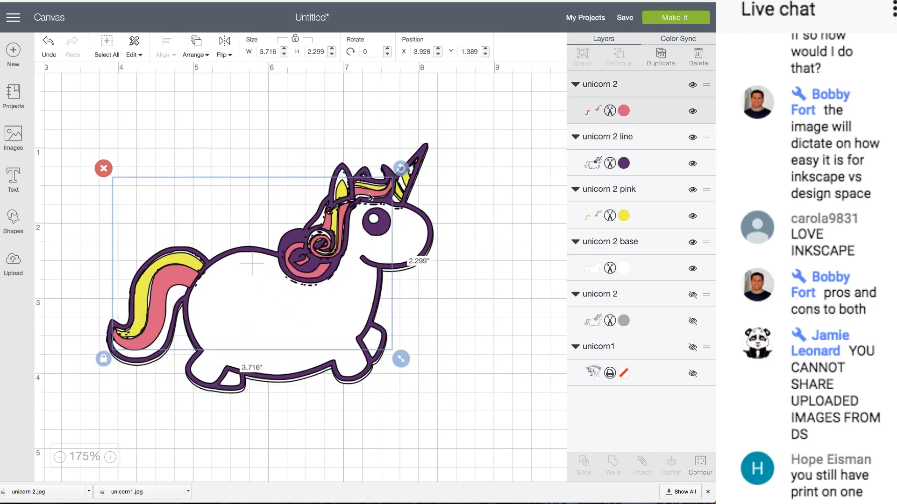
scroll(370, 195, "left", 1)
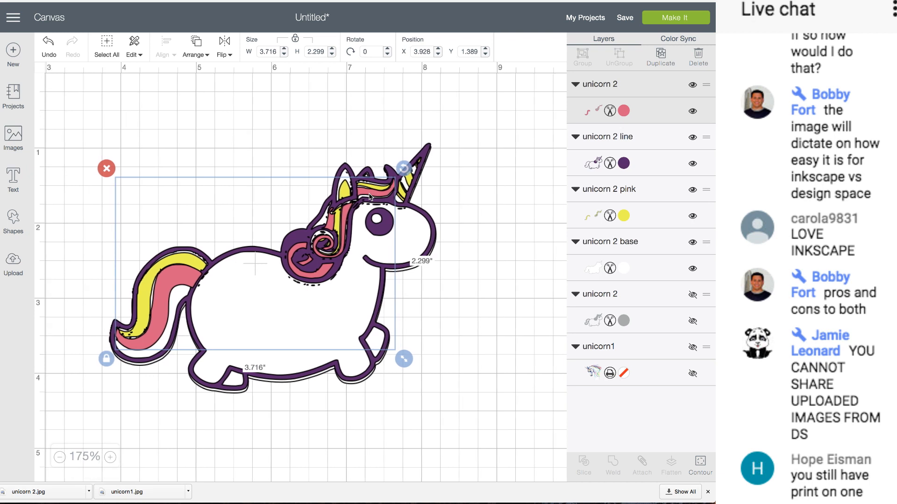
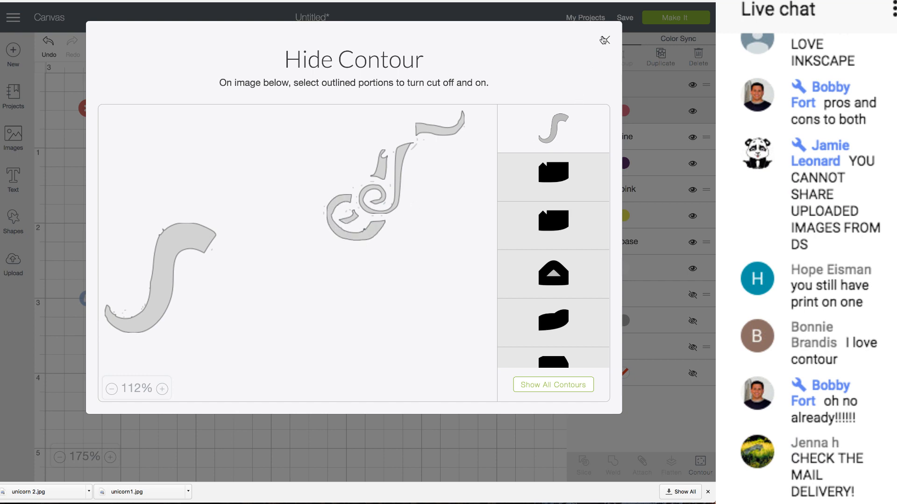
Step: Close the pink stripes' contour editing, move the pink and purple line layers off the base, and shift the yellow layer slightly
left_click(605, 40)
left_click_drag(344, 195, 324, 162)
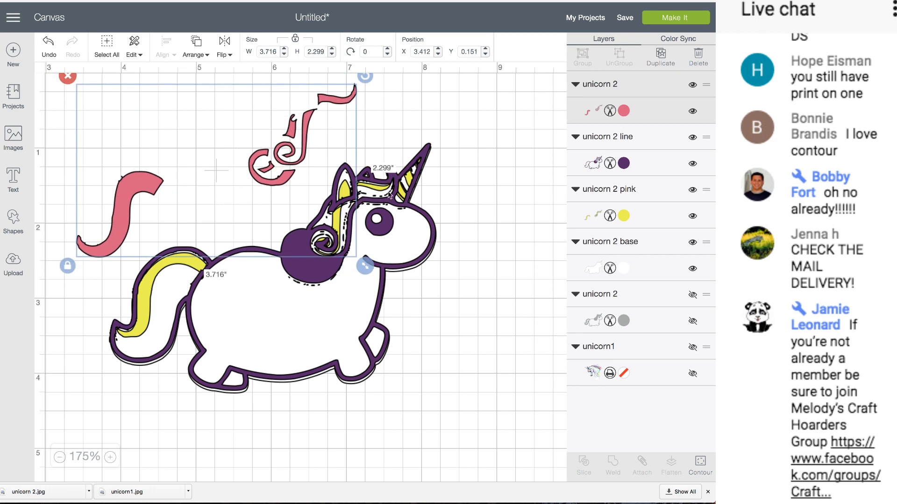
left_click_drag(405, 204, 390, 325)
left_click(417, 187)
left_click_drag(418, 187, 411, 185)
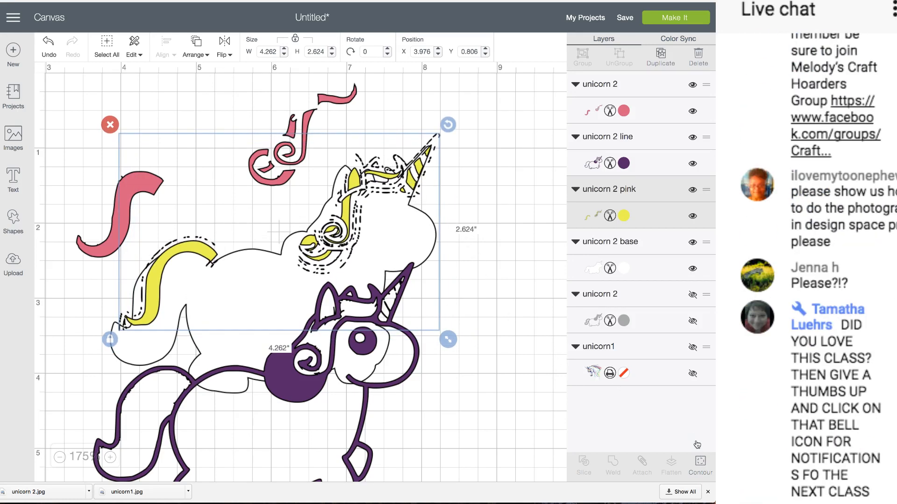
Step: Hide all contours of the yellow layer, then restore its horn stripes, forelock, ear and mane pieces alongside the tail stripe
left_click(701, 465)
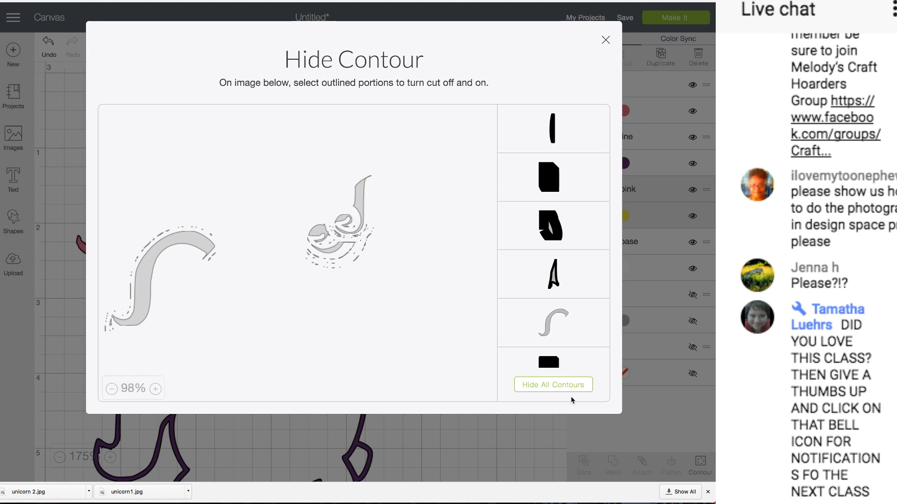
left_click(560, 388)
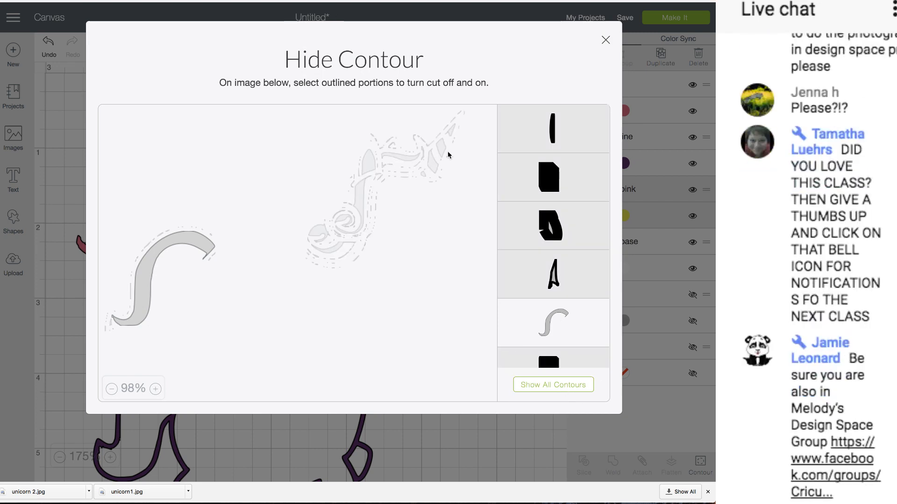
left_click(452, 132)
left_click(433, 165)
left_click(408, 157)
left_click(369, 166)
left_click(361, 198)
left_click(344, 215)
left_click(322, 228)
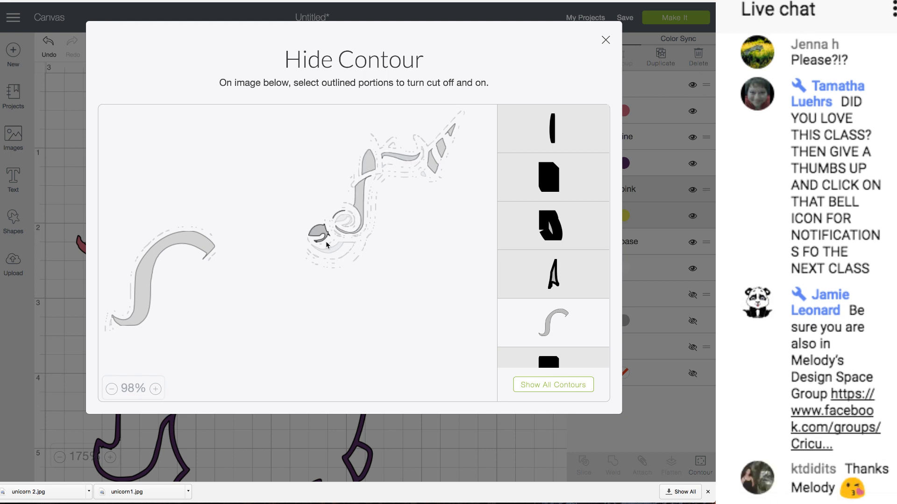
left_click(334, 250)
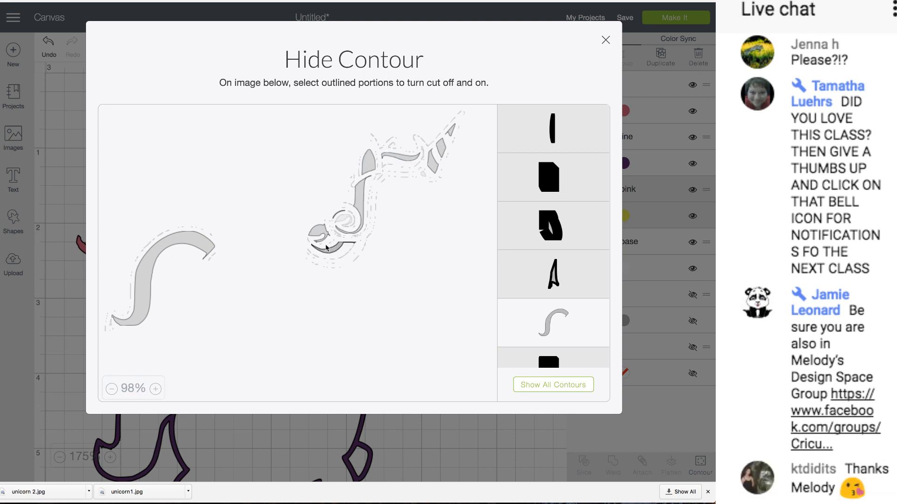
left_click(201, 249)
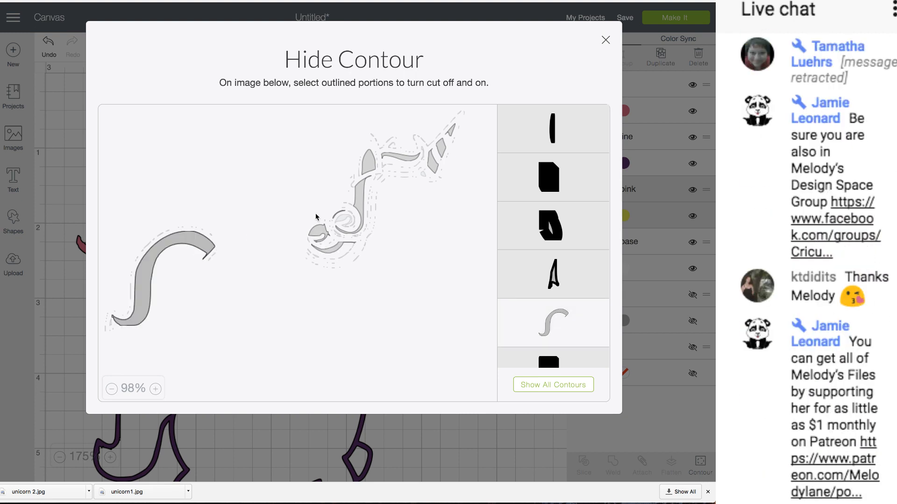
left_click(606, 40)
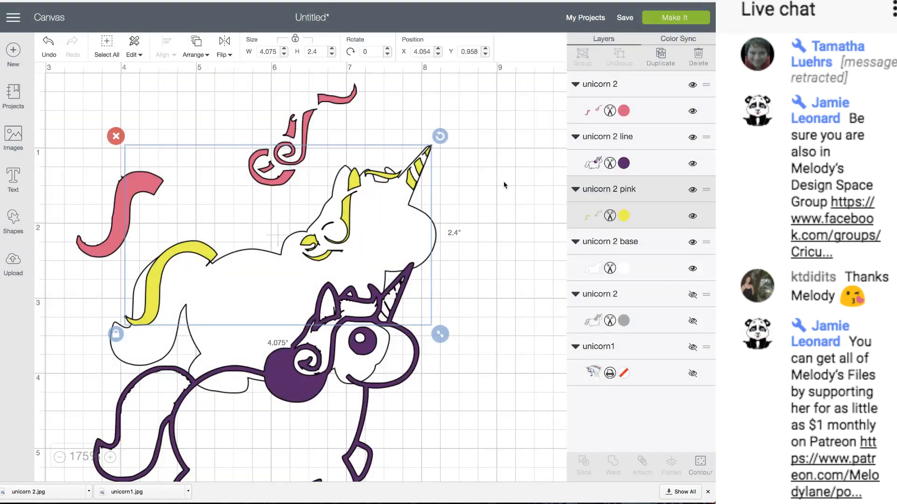
Step: Align the yellow stripes, the pink stripes and the purple line layer on the unicorn base to reassemble the image
mouse_move(398, 209)
left_mouse_down()
mouse_move(380, 214)
mouse_move(388, 221)
left_mouse_up()
left_click_drag(310, 120, 348, 212)
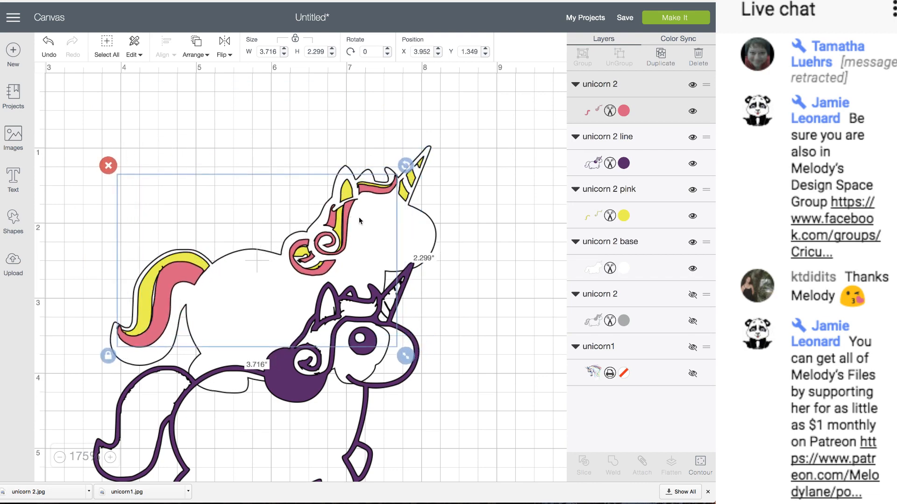
left_click_drag(403, 281, 420, 163)
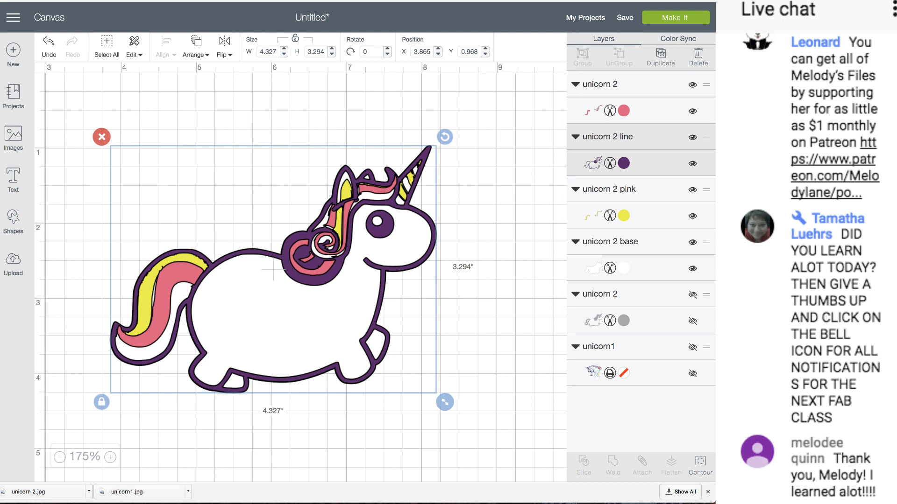
left_click(279, 105)
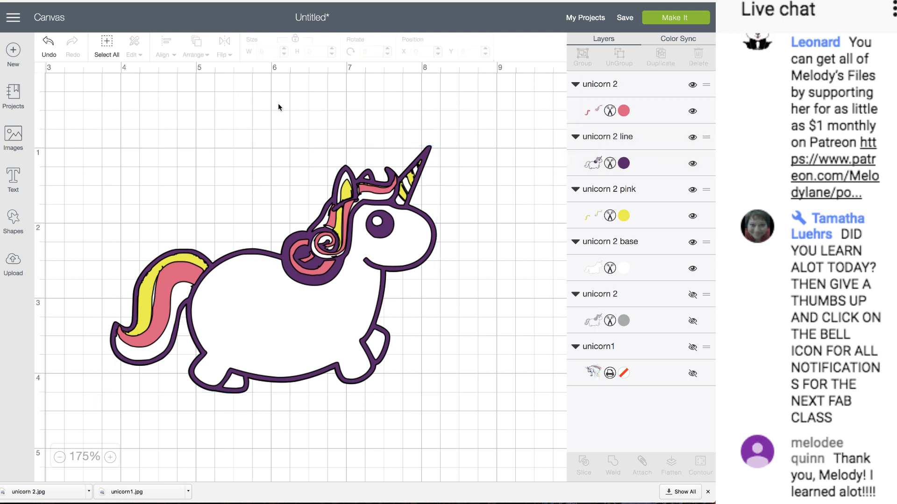
Step: Save the project under the name Unicorn
left_click(416, 149)
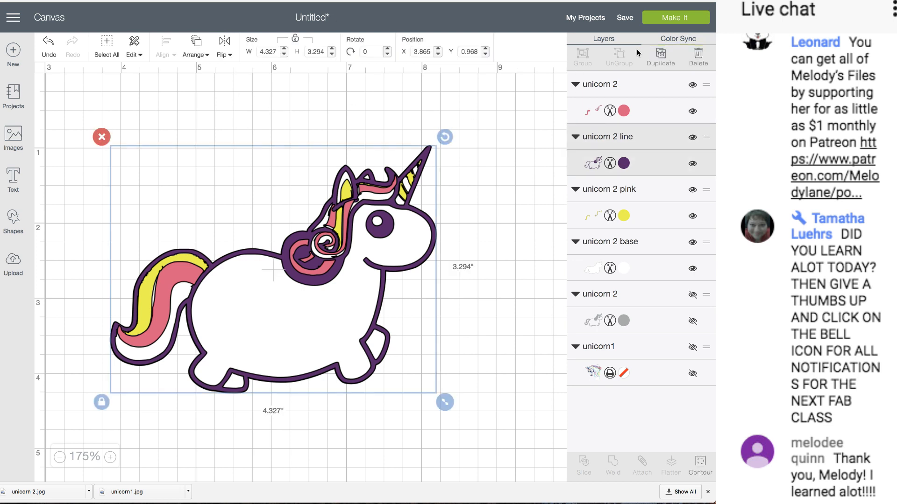
left_click(618, 16)
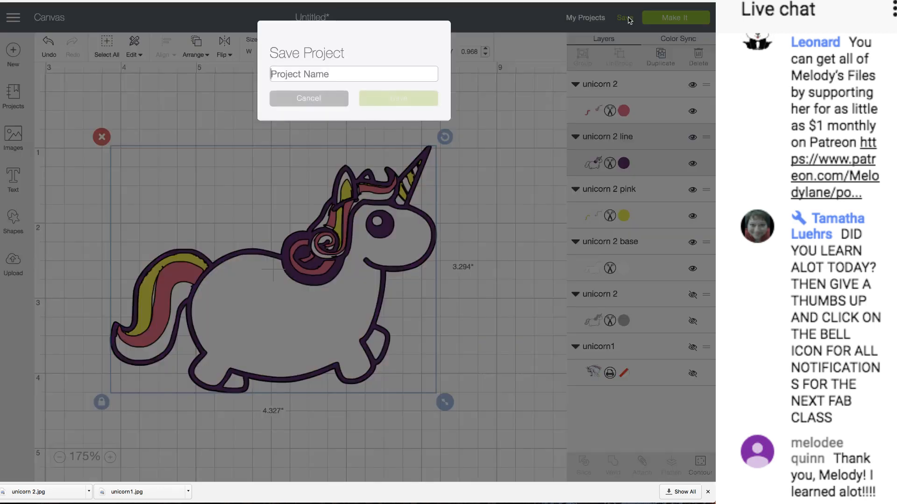
type("Unico")
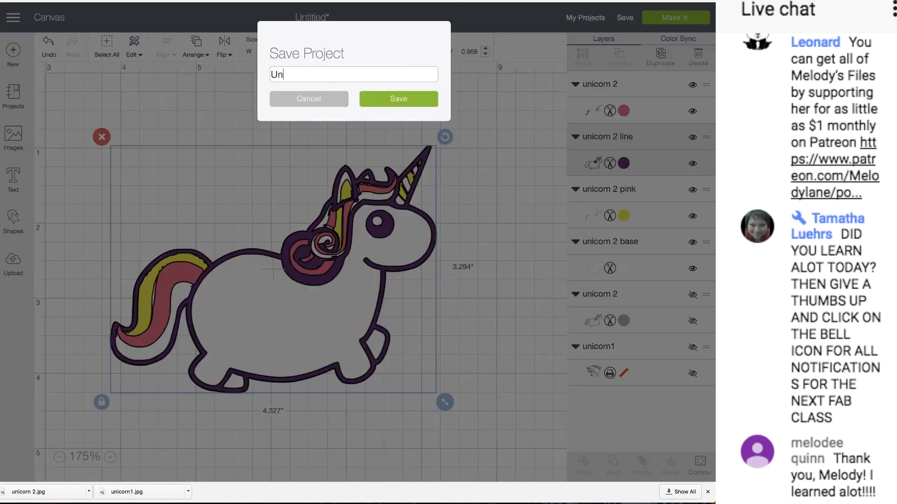
type("rn")
left_click(395, 101)
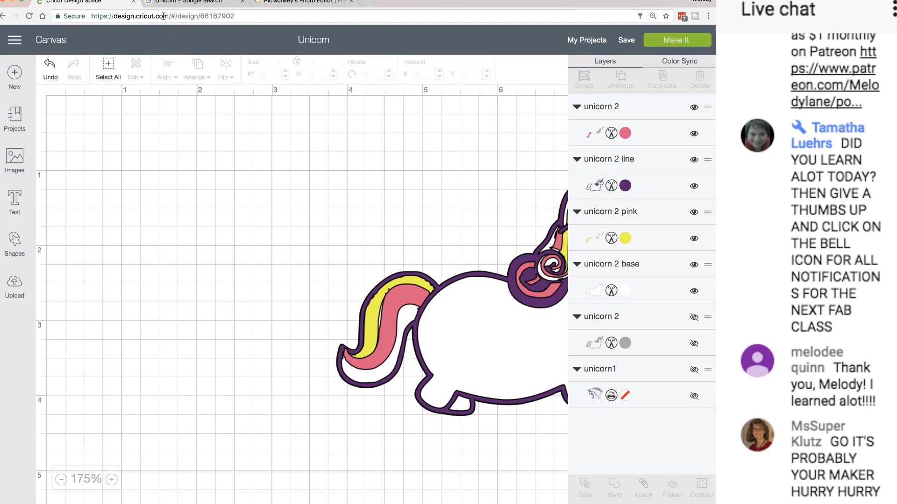
Step: Select the saved project's web address in the browser
left_click(237, 17)
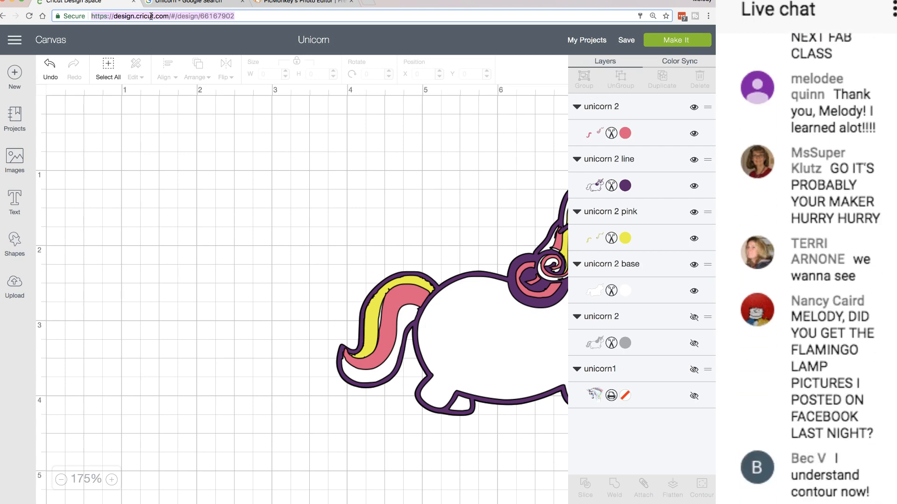
scroll(51, 134, "right", 1)
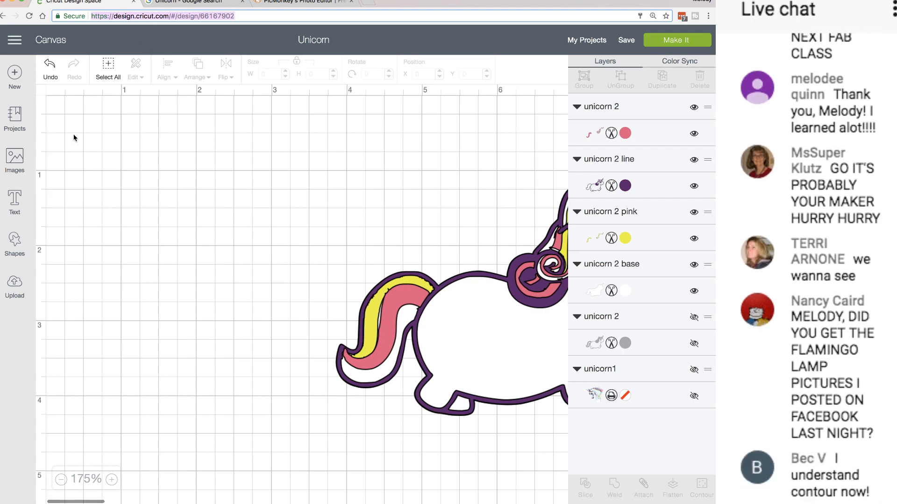
scroll(74, 137, "down", 1)
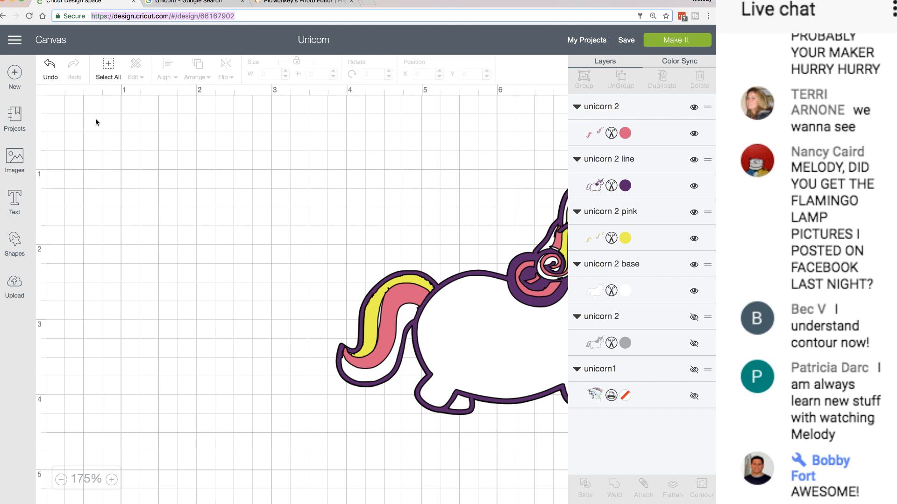
scroll(86, 120, "right", 2)
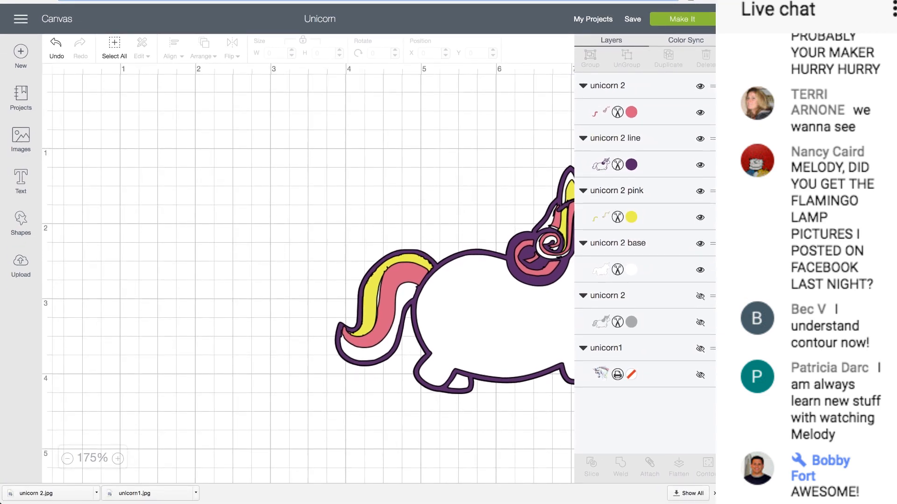
Step: Switch to the PicMonkey site and bring up its options for starting a design
key("ctrl+Tab")
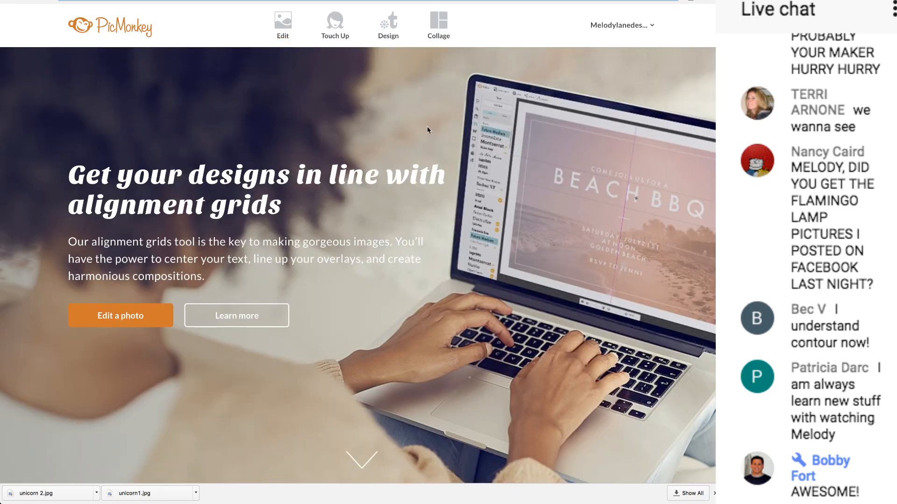
mouse_move(289, 26)
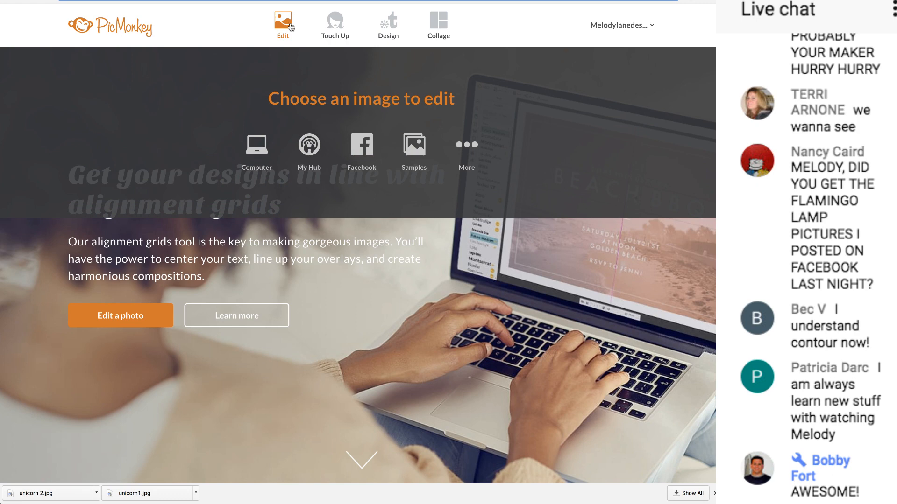
mouse_move(391, 26)
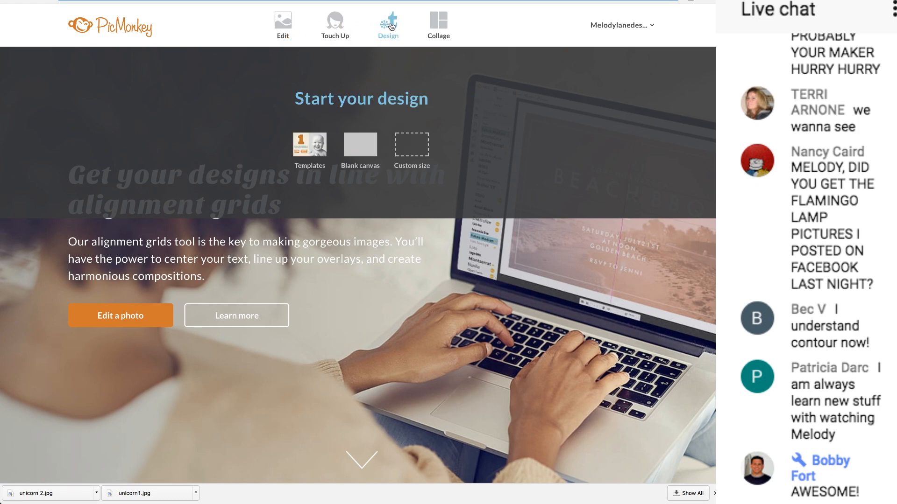
left_click(363, 149)
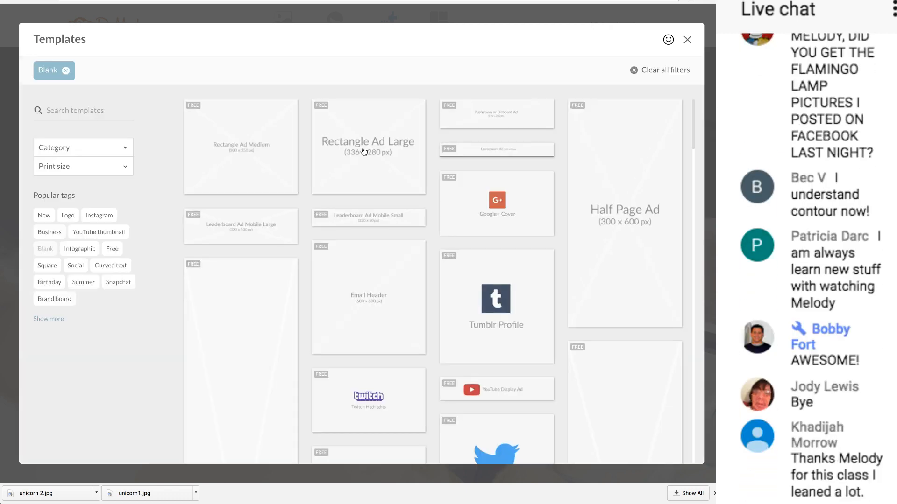
mouse_move(336, 150)
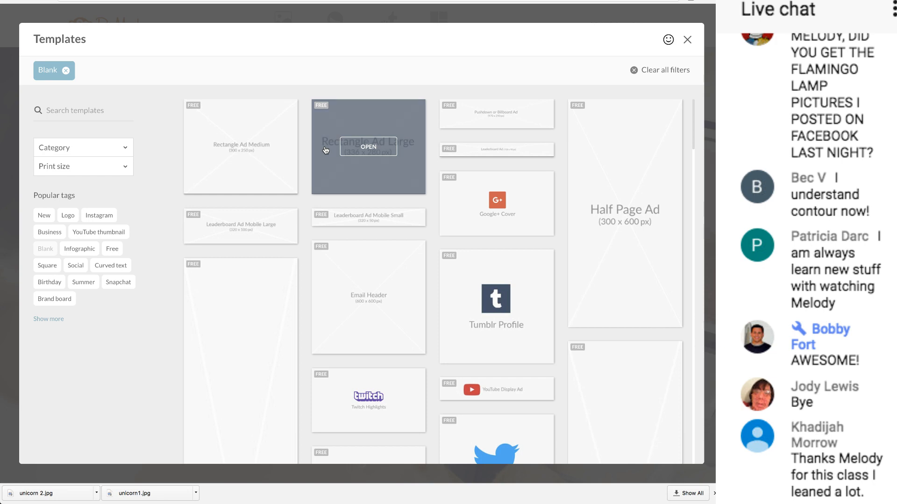
left_click(326, 150)
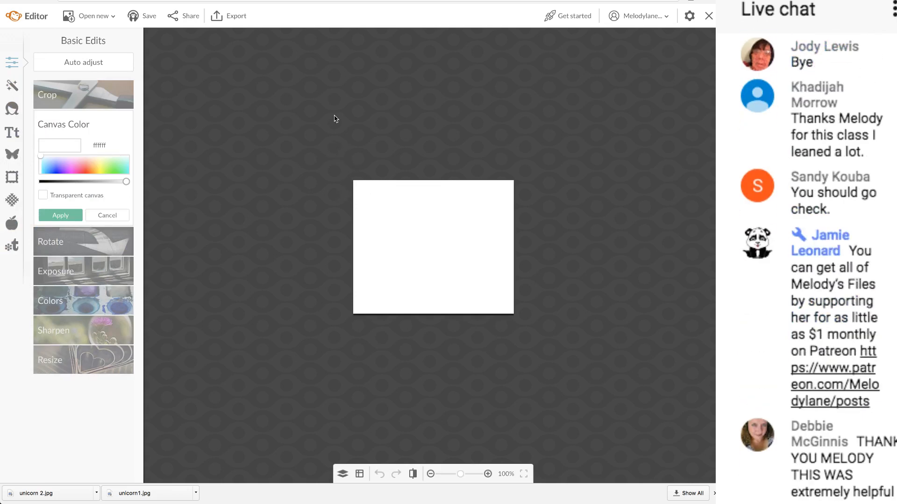
left_click(709, 16)
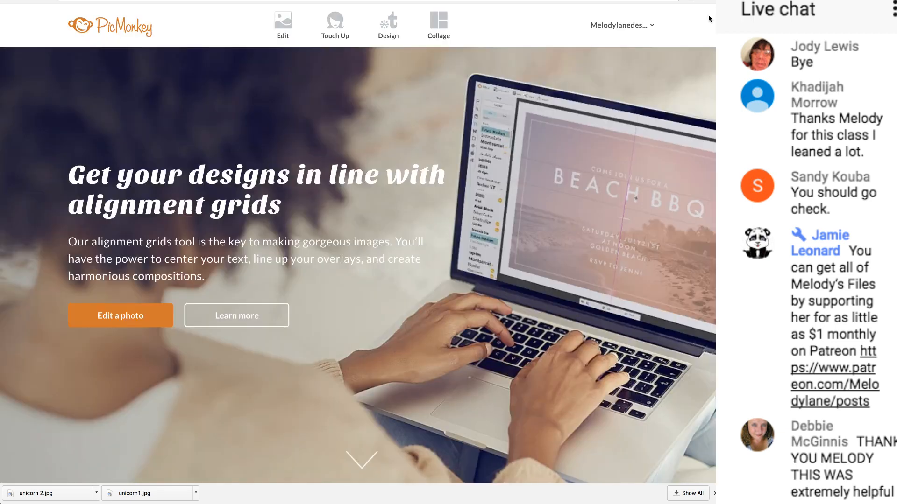
Step: Start a new PicMonkey design on a custom-size canvas
mouse_move(396, 35)
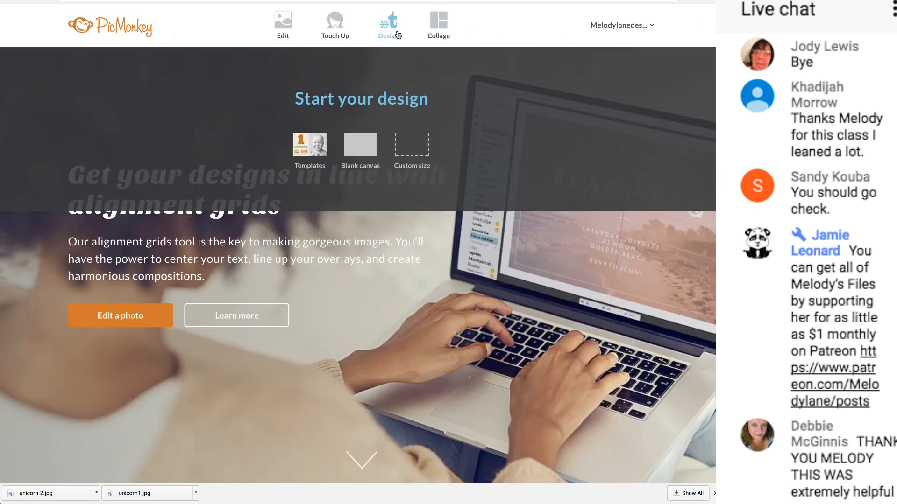
left_click(412, 149)
left_click(428, 151)
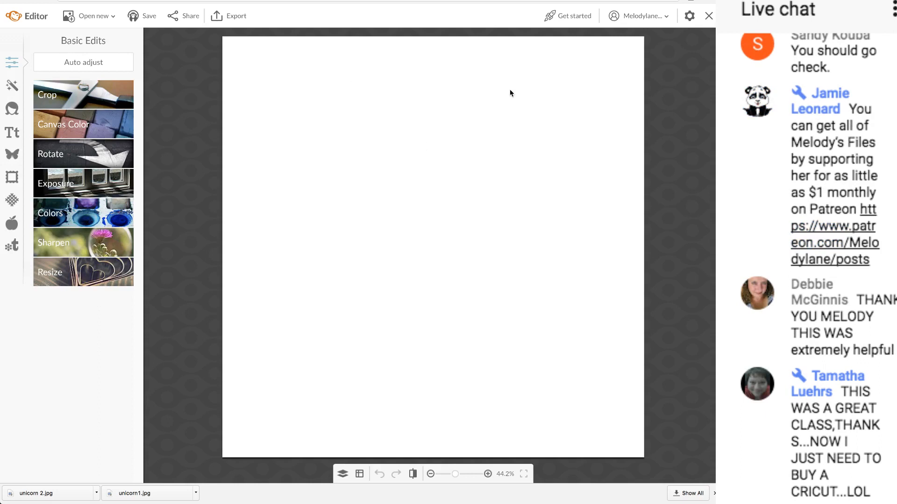
Step: Add the teal cat-eye sunglasses overlay from the Palm Springs Party collection to the blank canvas
left_click(14, 160)
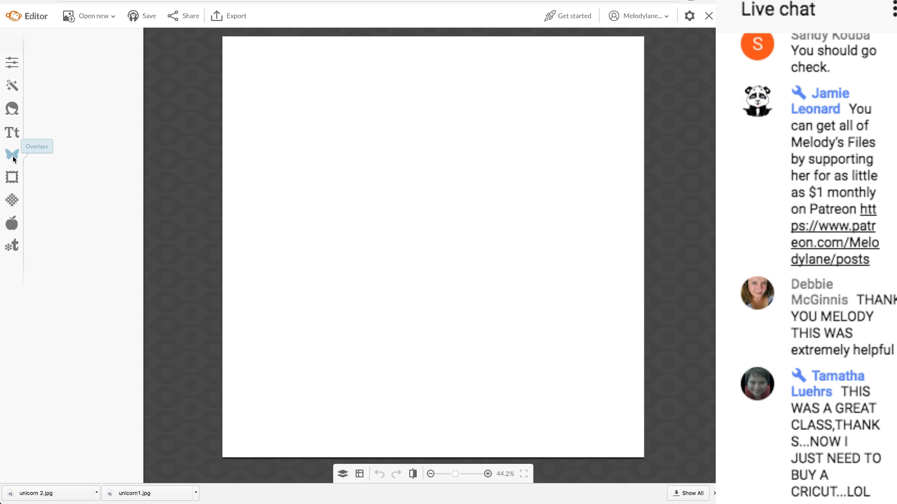
scroll(122, 232, "down", 5)
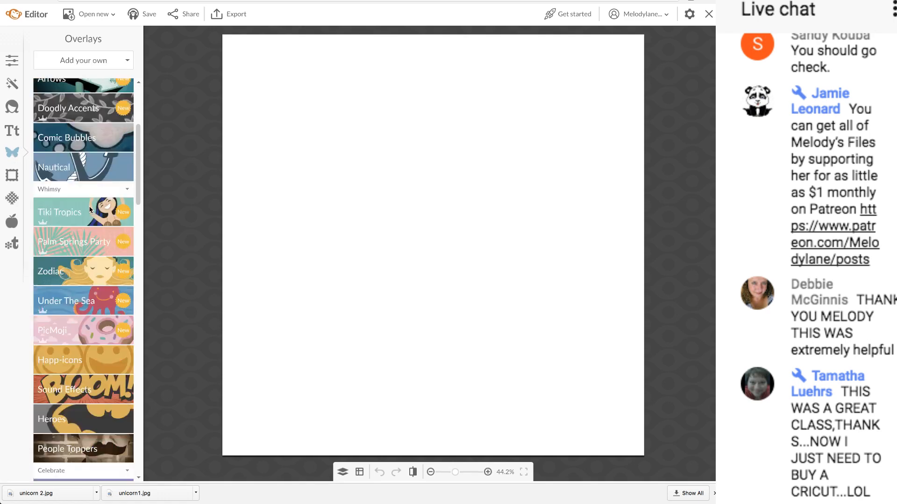
left_click(124, 214)
left_click(124, 186)
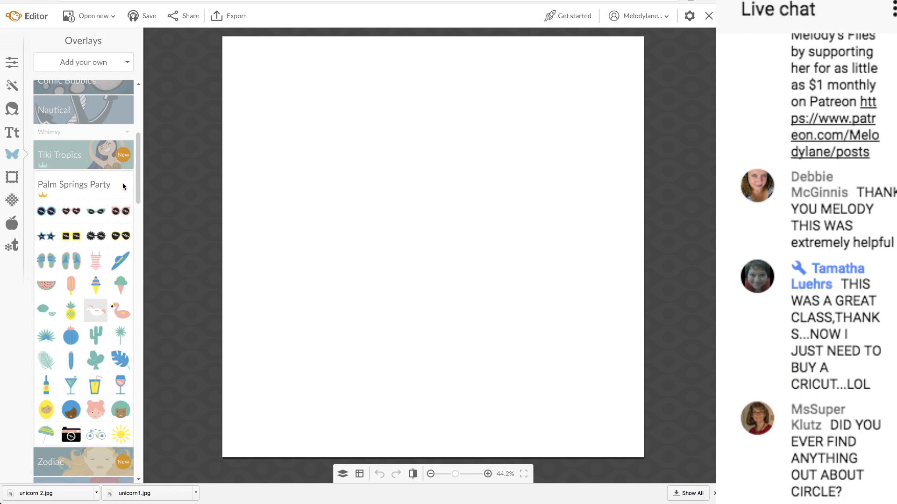
scroll(95, 279, "up", 4)
scroll(101, 280, "down", 9)
scroll(101, 279, "up", 5)
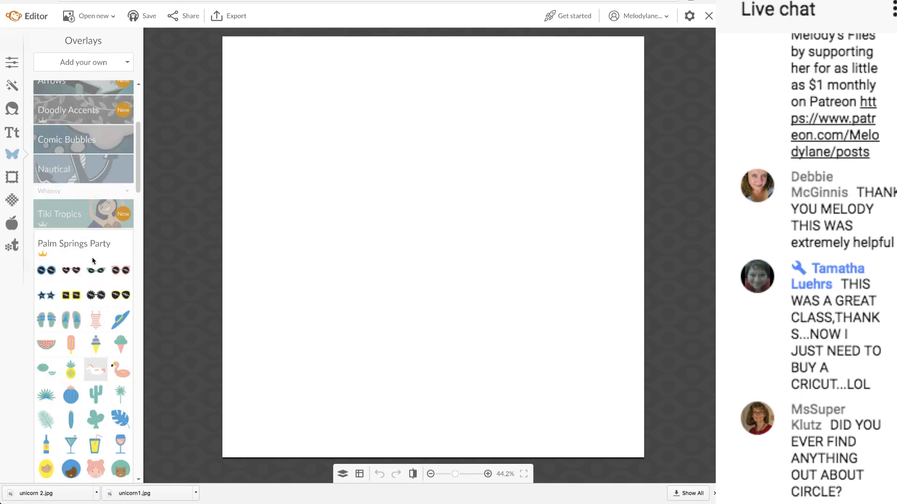
left_click(95, 271)
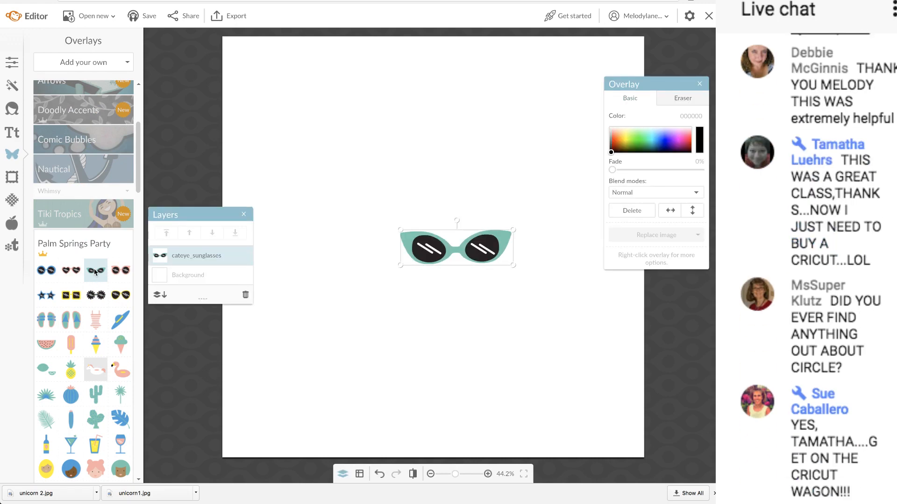
left_click(166, 156)
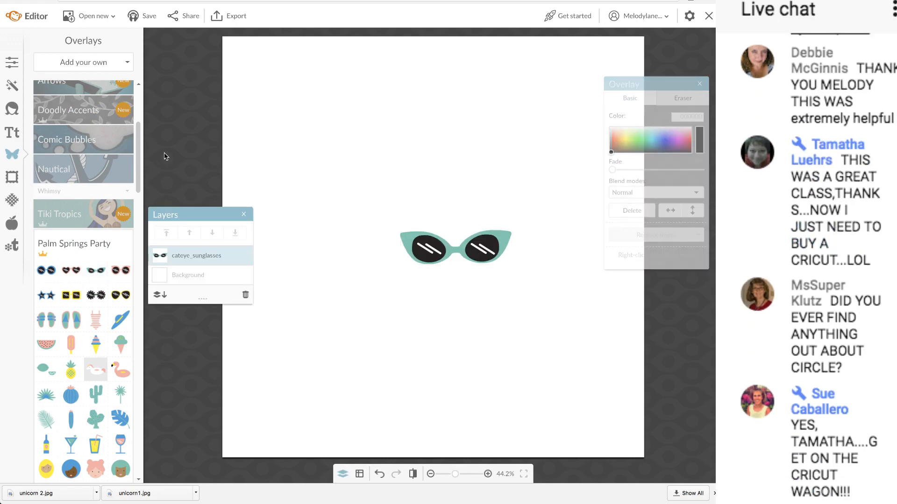
Step: Add the text "Thank You" in the Berkshire Swash font above the sunglasses
left_click(13, 134)
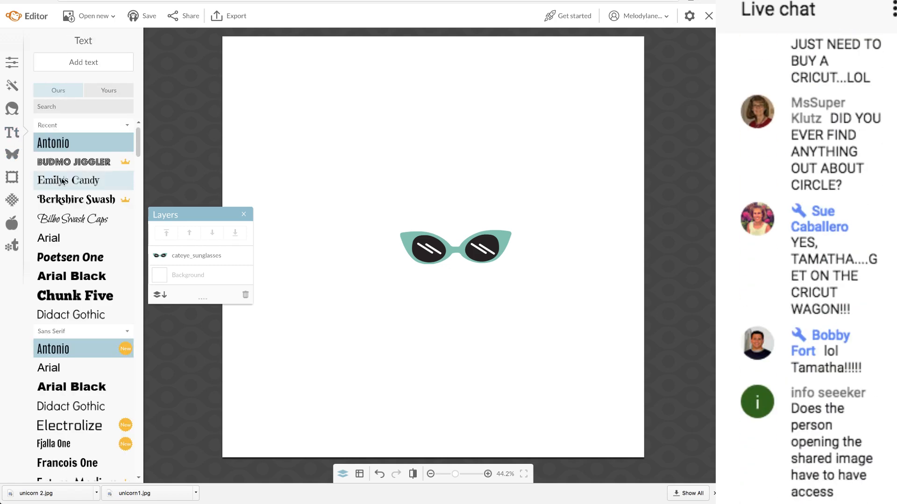
left_click(65, 200)
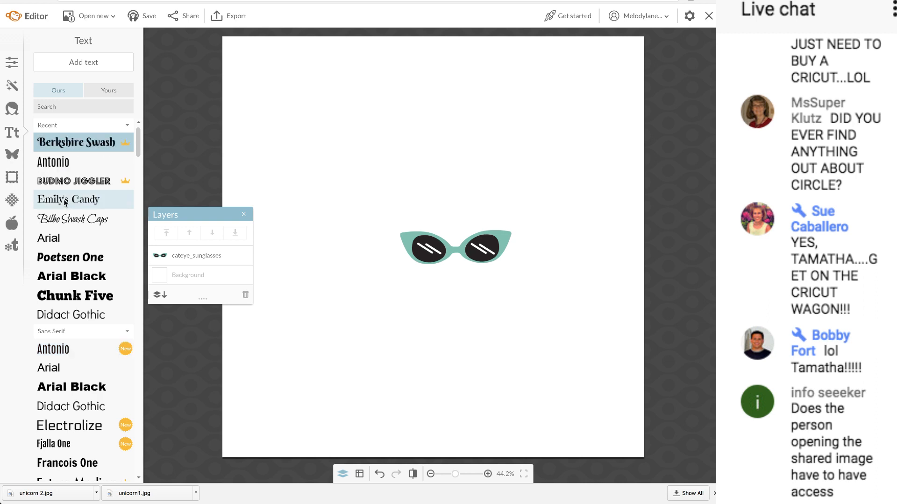
left_click(82, 64)
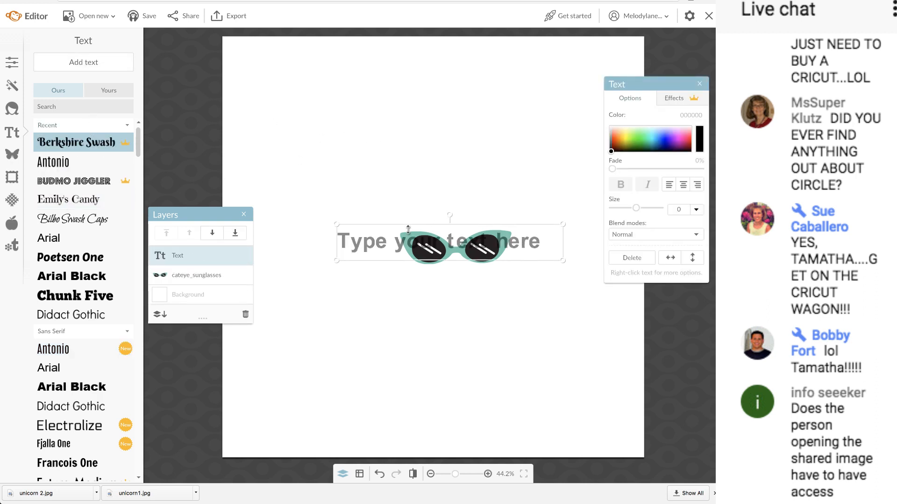
left_click_drag(390, 235, 392, 133)
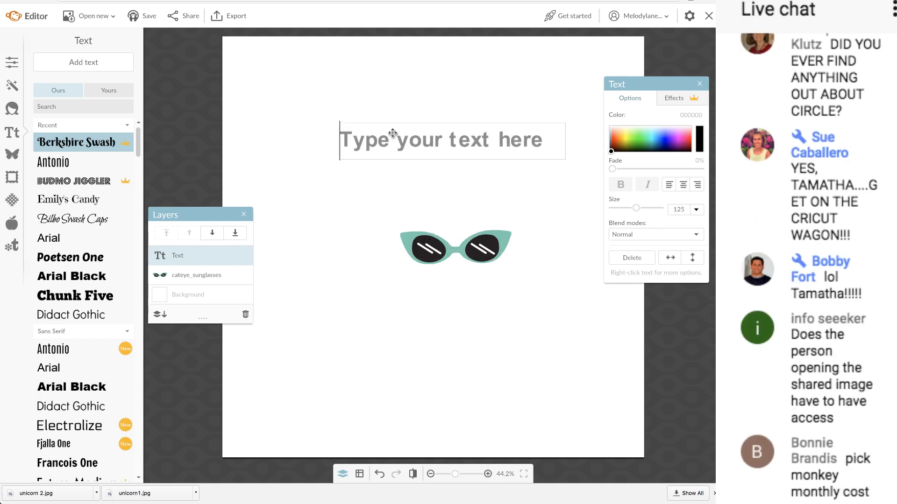
type("Thank")
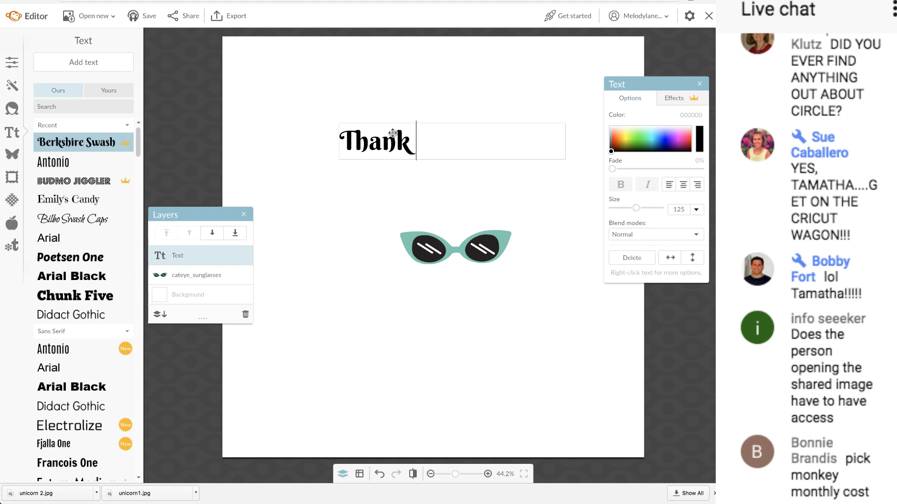
type(" YOu")
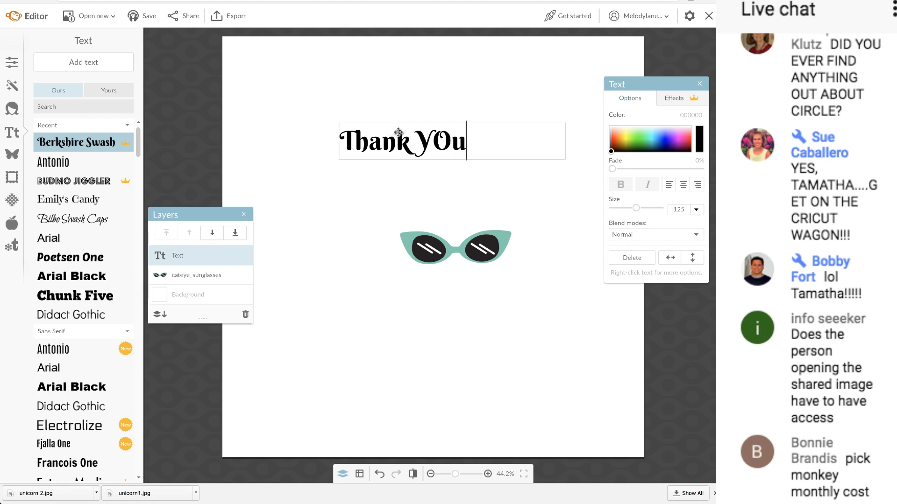
left_click(452, 139)
key("BackSpace")
type("o")
left_click(386, 120)
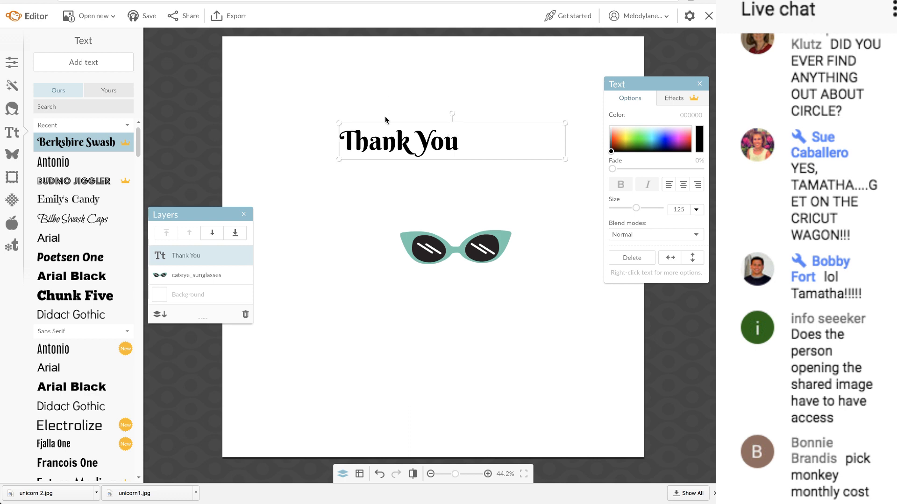
left_click(302, 113)
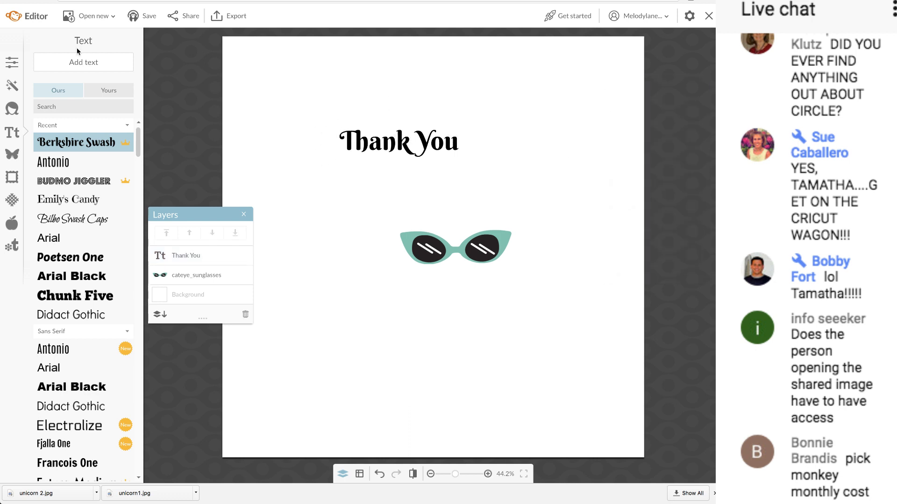
Step: Apply a transparent canvas, and move the Thank You text and the sunglasses together so the text sits directly above them
left_click(12, 63)
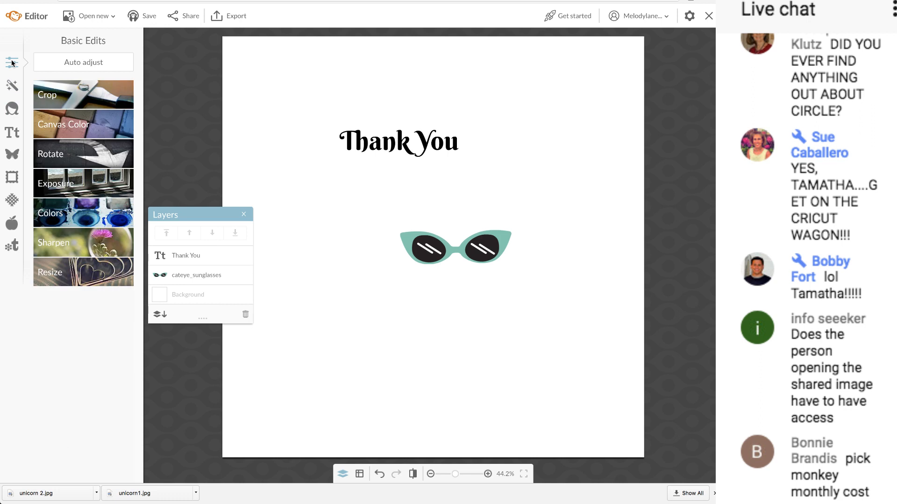
left_click(71, 124)
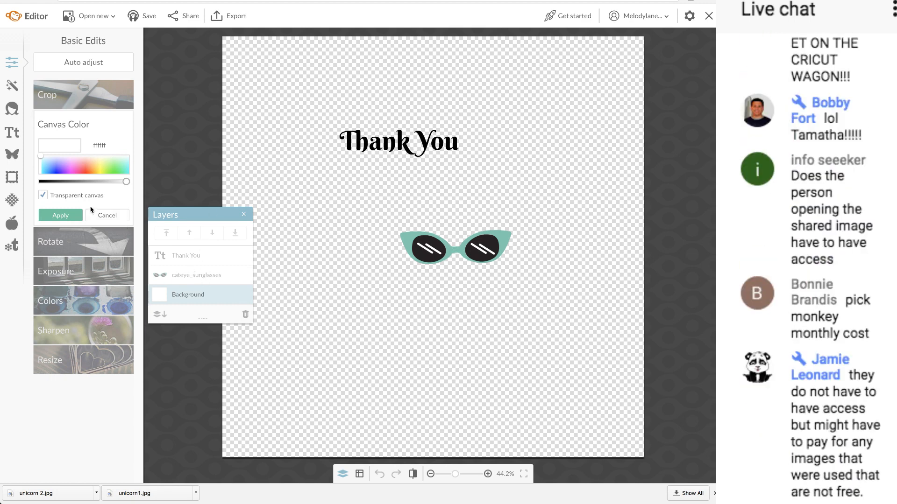
left_click(65, 216)
left_click_drag(409, 141, 462, 205)
left_click_drag(447, 252, 446, 248)
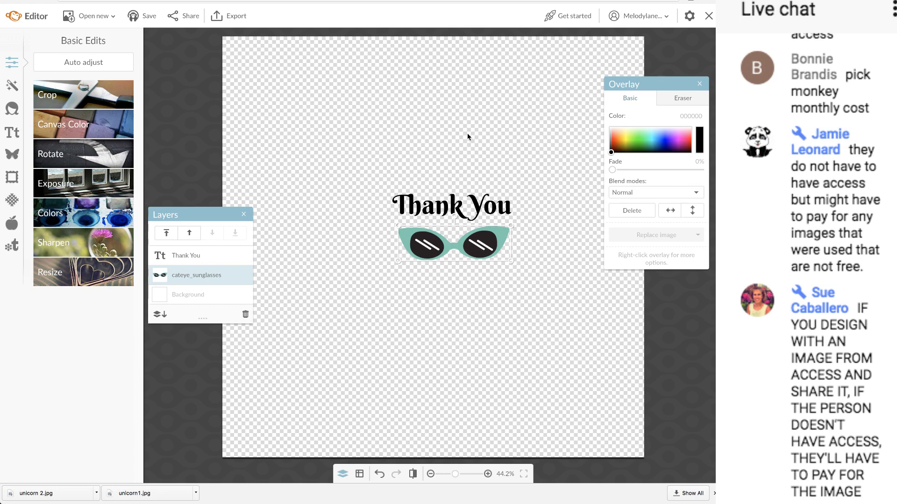
Step: Save the design under the image name sunglasses
left_click(149, 18)
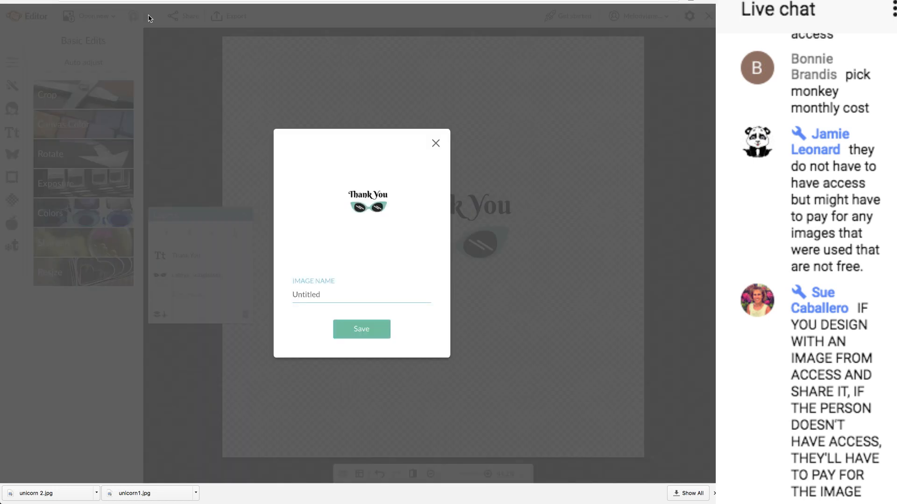
type("sunglasses")
left_click(361, 297)
left_click(364, 329)
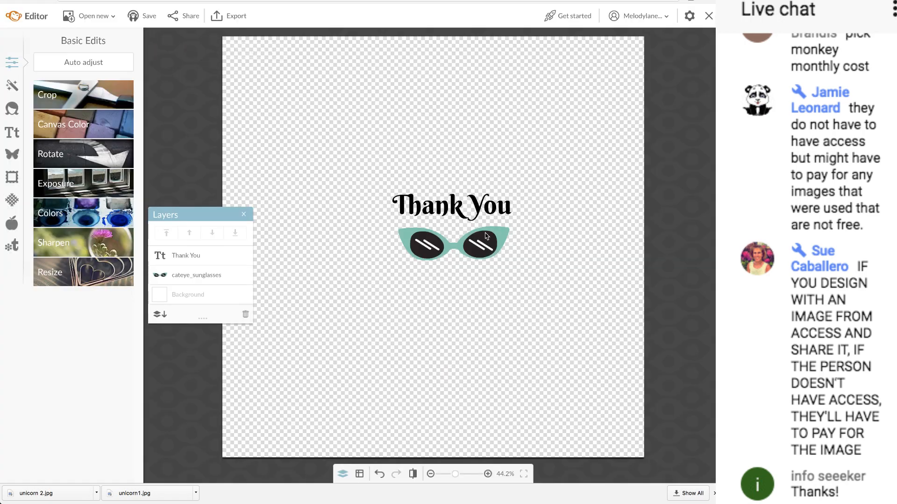
Step: Try to upload the sunglasses image to Cricut Design Space from the Downloads folder, then return to the PicMonkey design
key("ctrl+Tab")
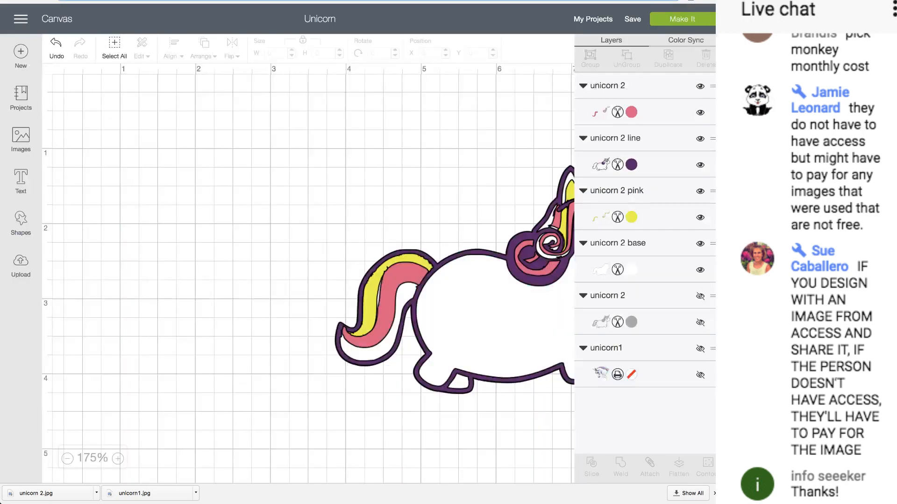
left_click(22, 274)
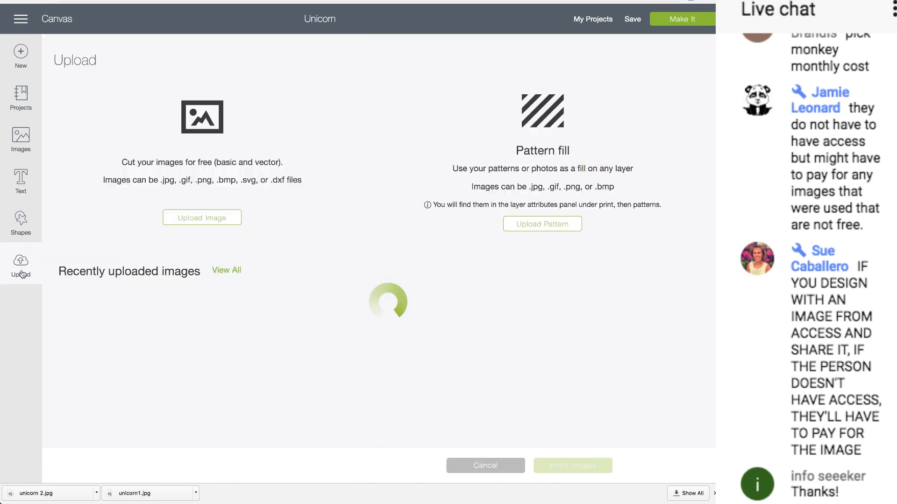
left_click(186, 220)
left_click(386, 249)
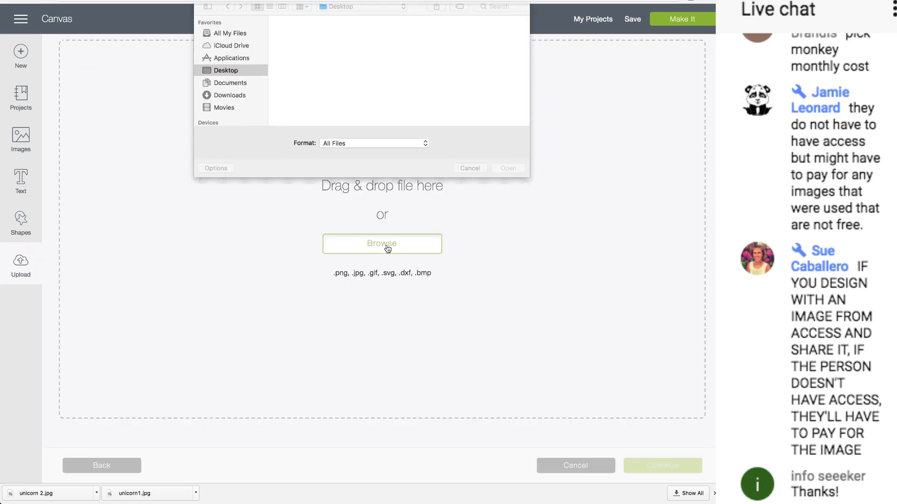
left_click(228, 102)
scroll(328, 102, "down", 10)
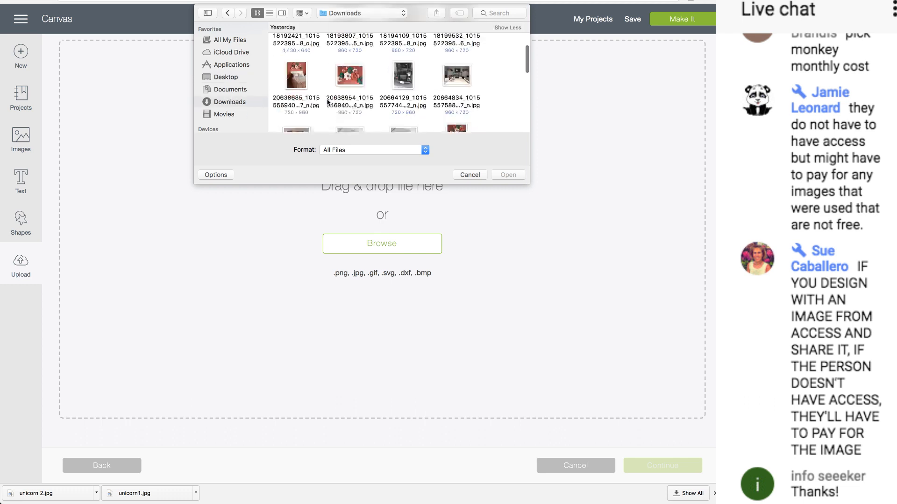
scroll(328, 102, "up", 10)
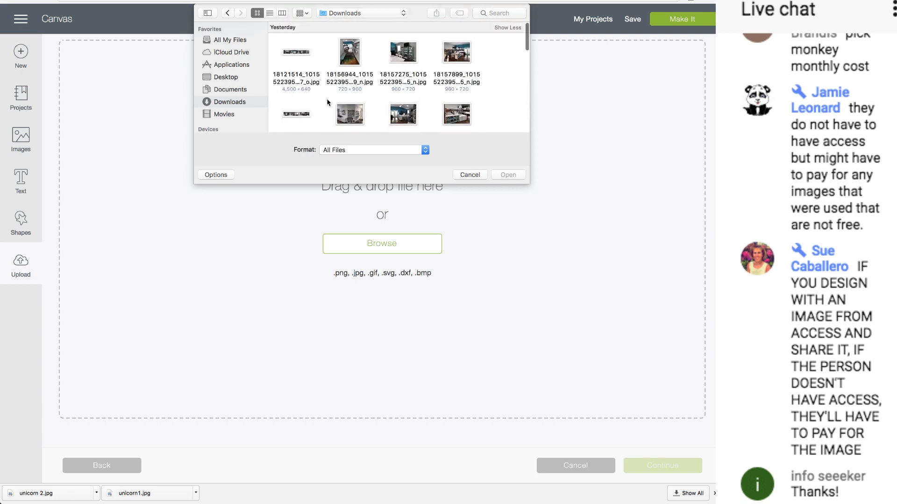
left_click(460, 176)
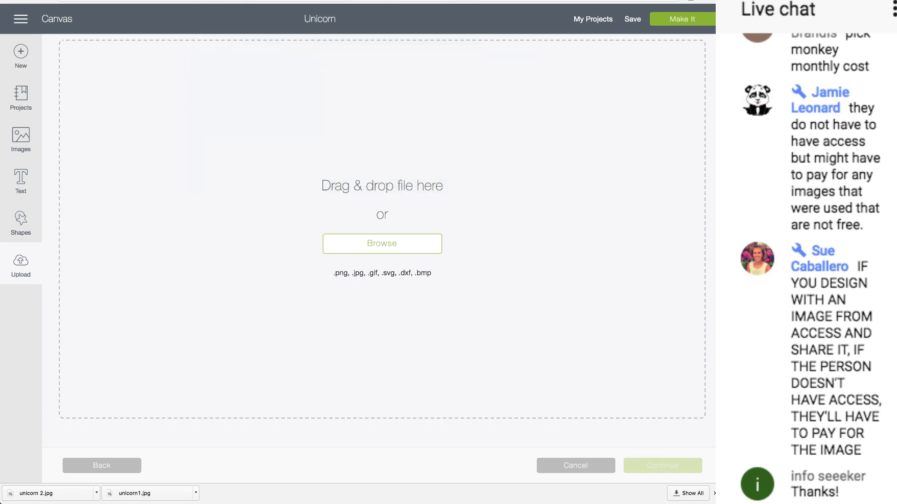
key("ctrl+Tab")
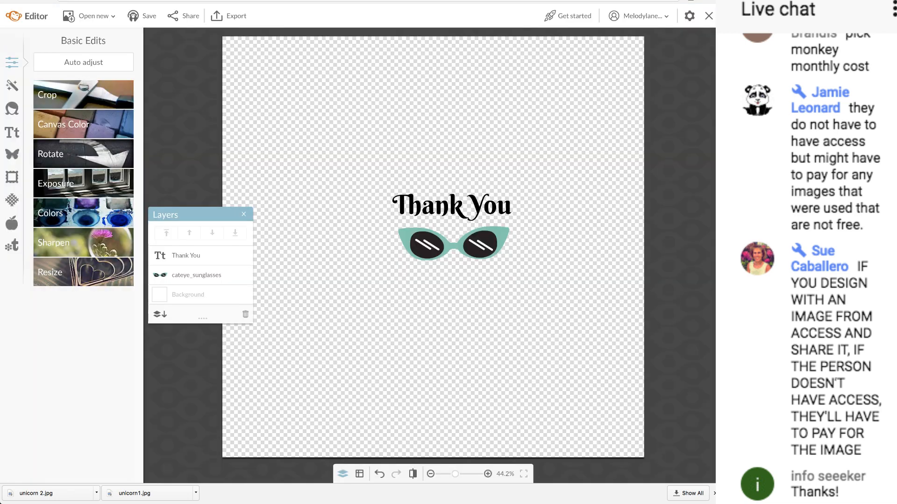
Step: Export the Thank You sunglasses design to the computer as a 2000 × 2000 px PNG named sunglasses in the Downloads folder
left_click(231, 16)
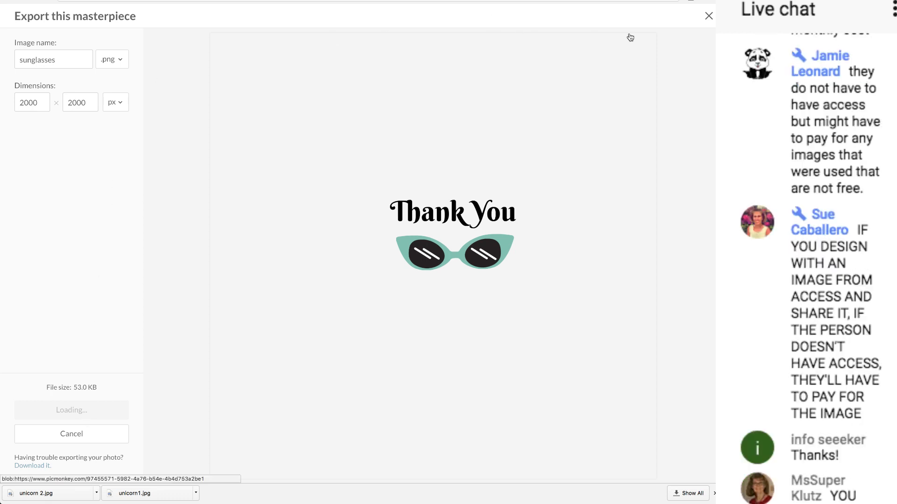
left_click(708, 18)
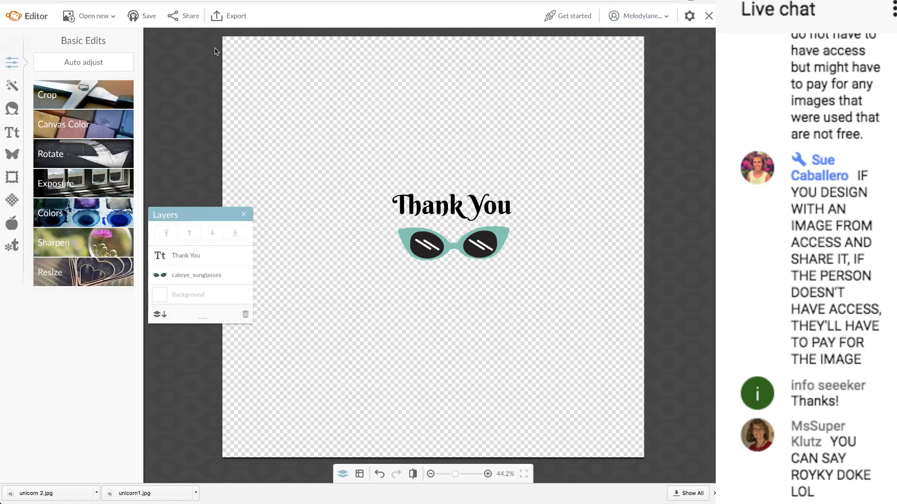
left_click(232, 18)
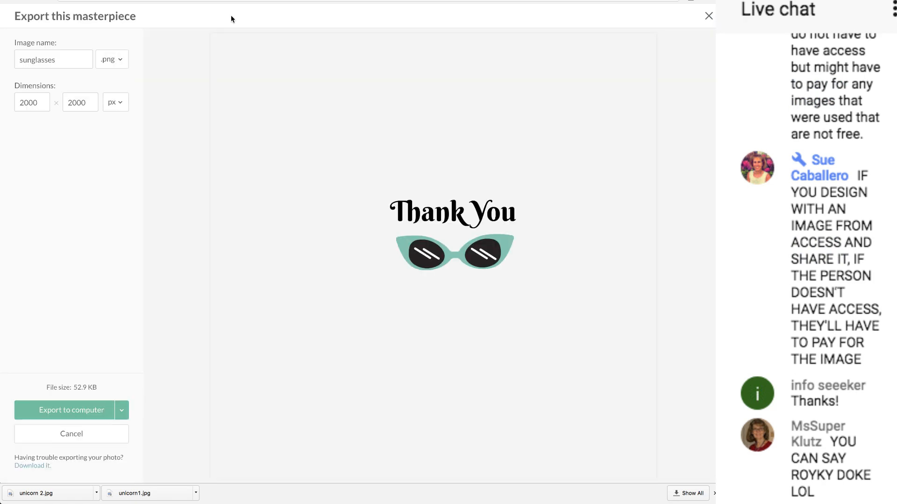
left_click(69, 411)
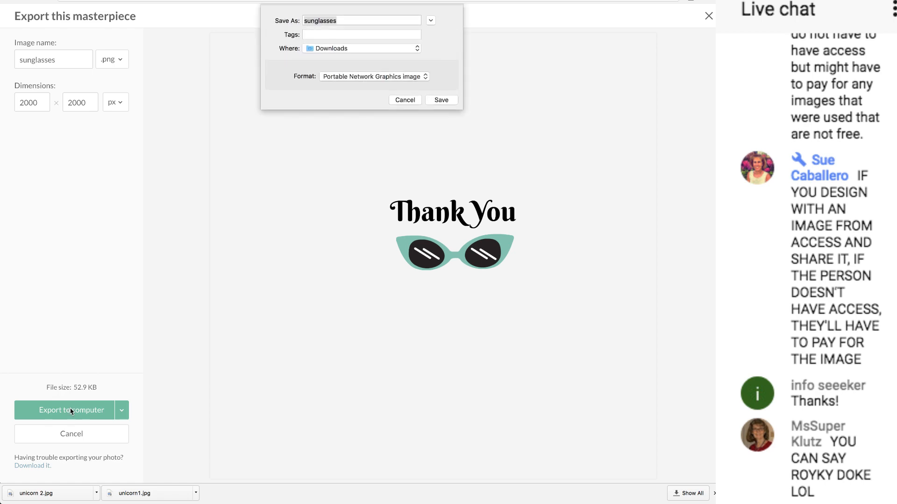
left_click(445, 100)
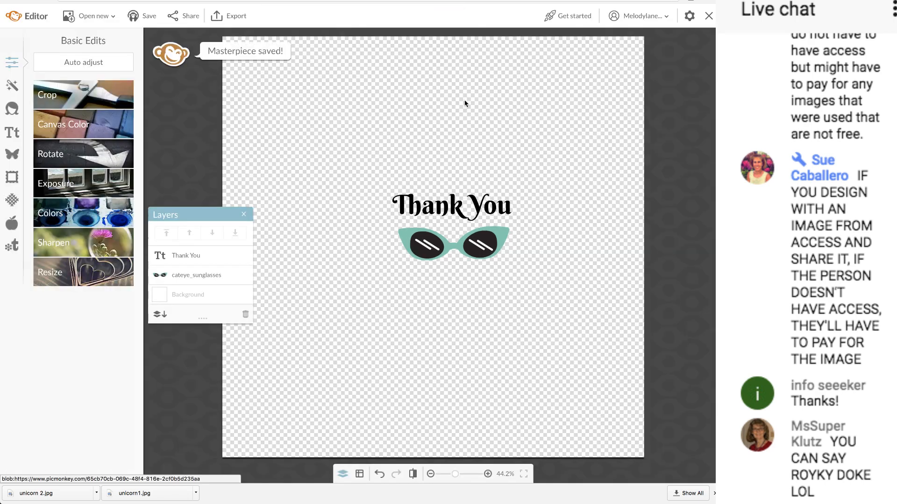
Step: Switch to Cricut Design Space and upload sunglasses.png from the Desktop folder as a Complex image
left_click(113, 0)
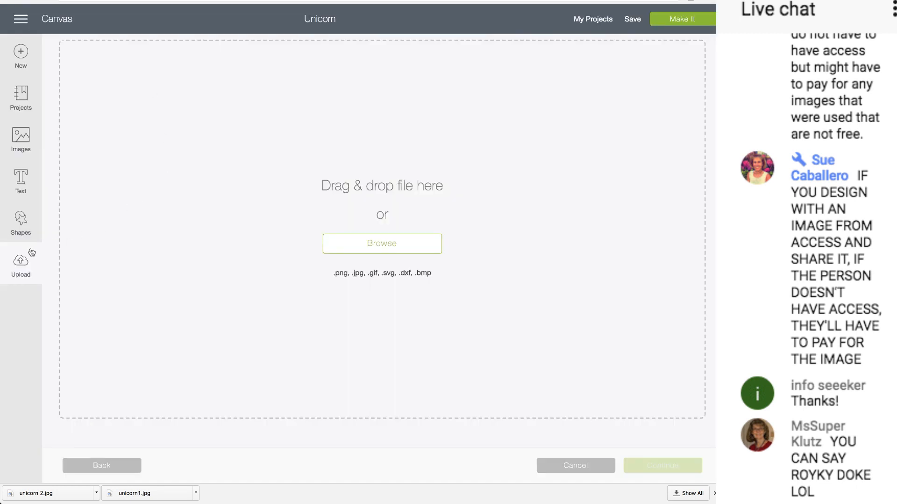
left_click(380, 252)
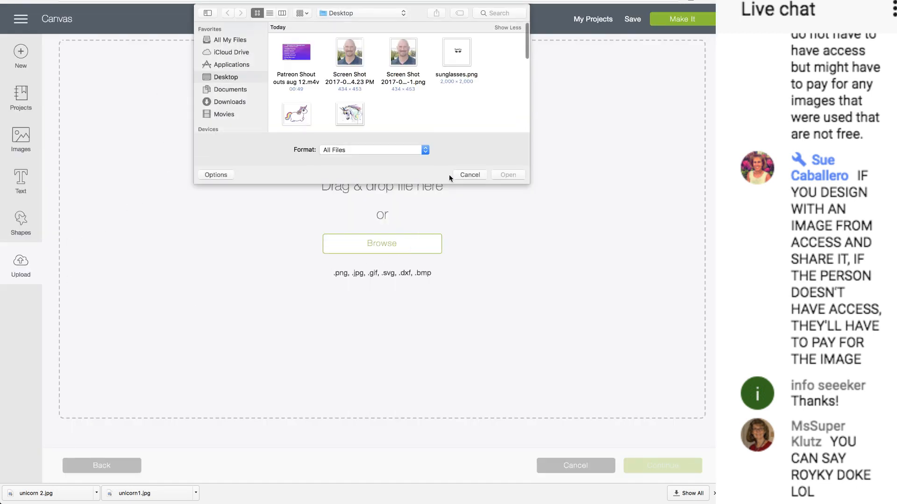
double_click(461, 56)
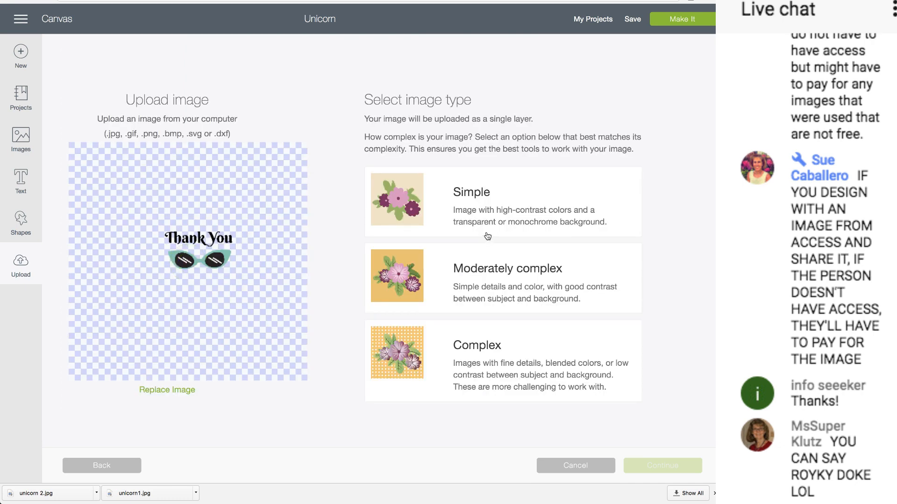
left_click(472, 351)
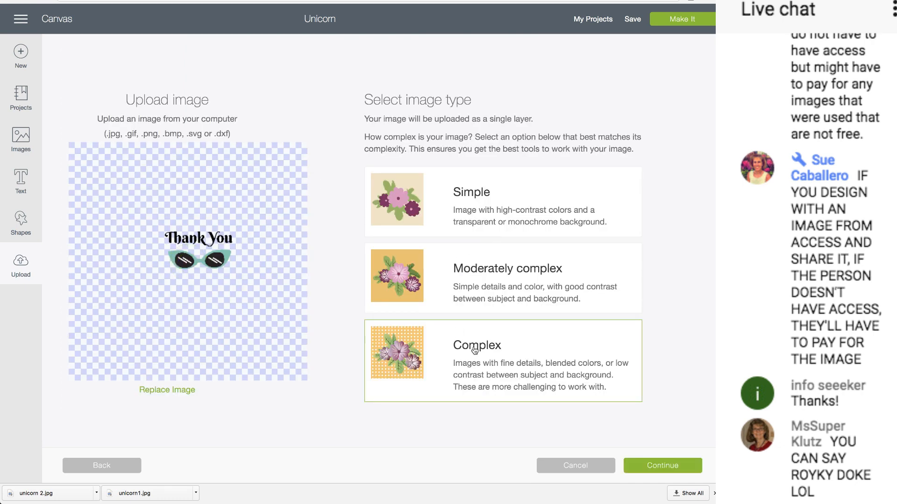
left_click(648, 469)
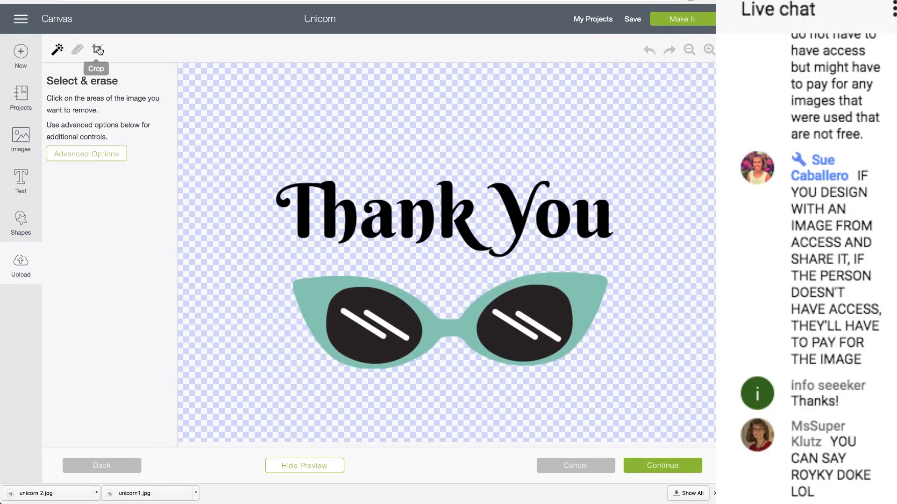
Step: Crop the upload closely around the Thank You text and sunglasses, and remove the dark lenses and their white glare lines
left_click(104, 52)
left_click_drag(247, 139, 671, 398)
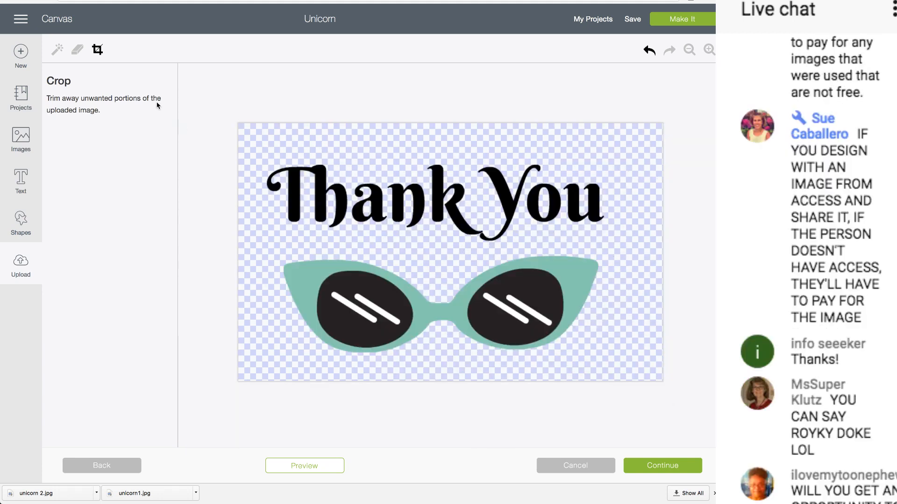
left_click(57, 50)
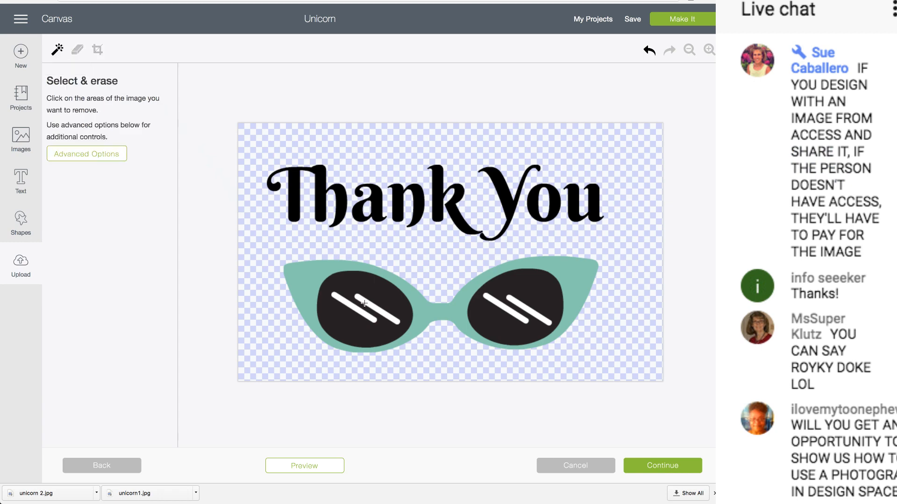
left_click(361, 285)
left_click(512, 290)
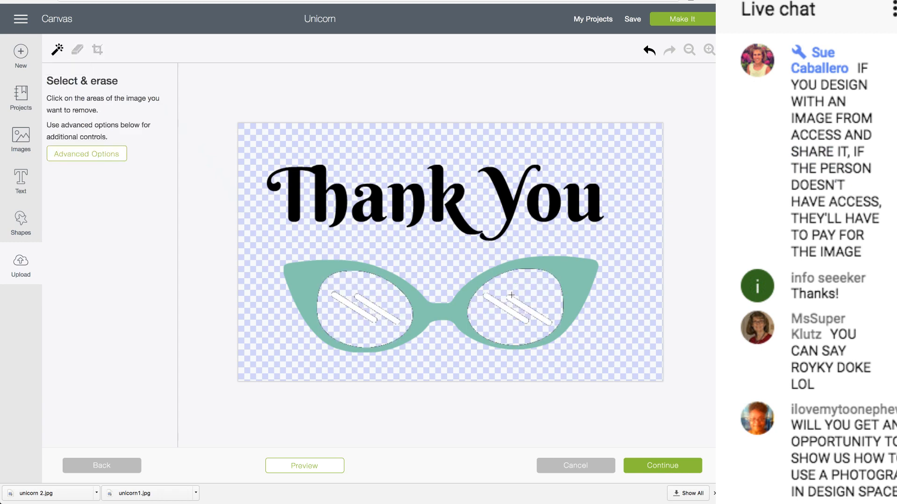
left_click(513, 299)
left_click(383, 306)
left_click(352, 308)
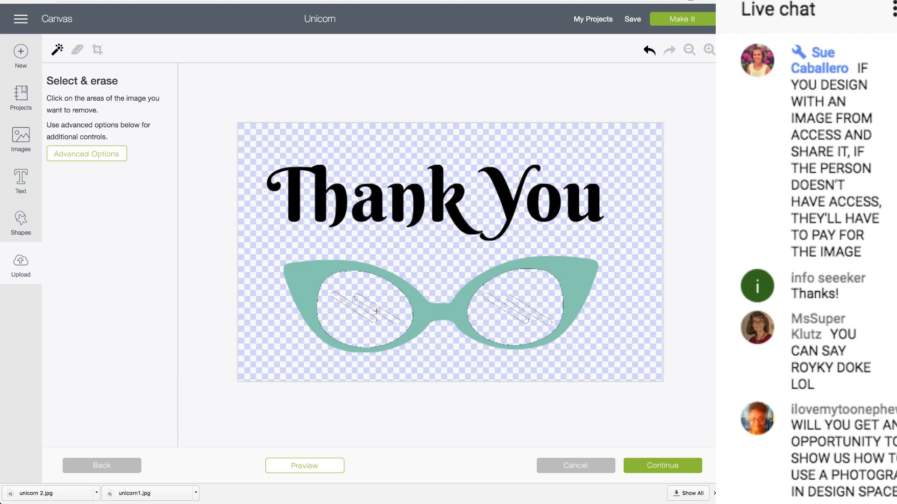
Step: Erase the leftover thin outlines inside both lenses of the sunglasses with the eraser
left_click(77, 49)
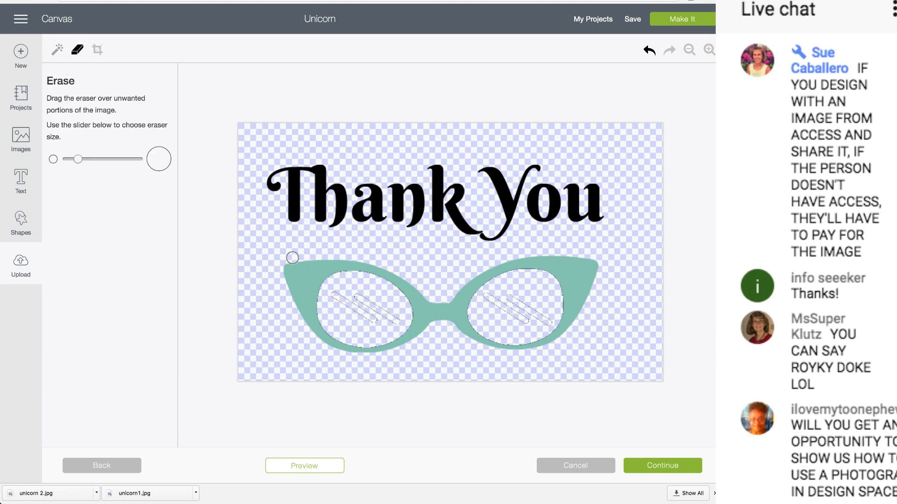
mouse_move(342, 309)
left_mouse_down()
mouse_move(376, 305)
mouse_move(395, 324)
mouse_move(361, 320)
mouse_move(353, 304)
mouse_move(339, 300)
mouse_move(371, 306)
mouse_move(355, 310)
mouse_move(373, 312)
left_mouse_up()
mouse_move(559, 303)
left_mouse_down()
mouse_move(488, 297)
mouse_move(545, 325)
mouse_move(550, 318)
mouse_move(521, 302)
left_mouse_up()
Step: Save the cleaned sunglasses upload as a print then cut image and insert it onto the Unicorn canvas
left_click(663, 466)
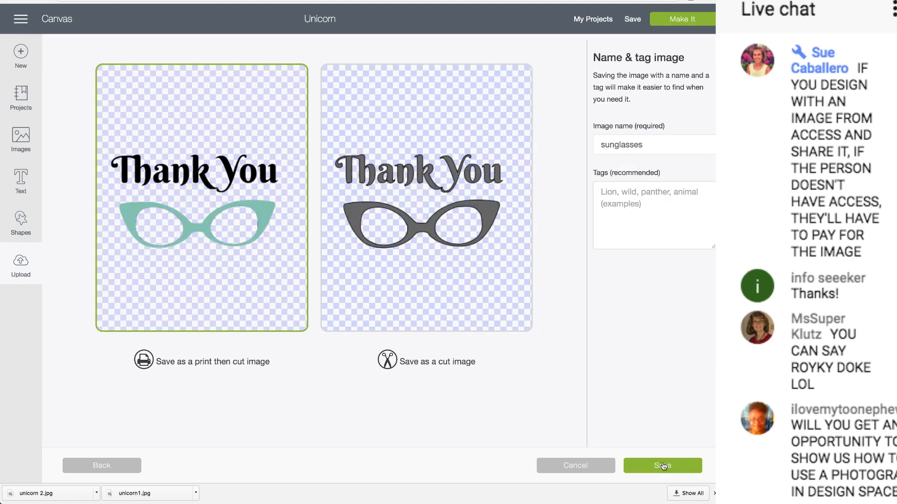
left_click(663, 466)
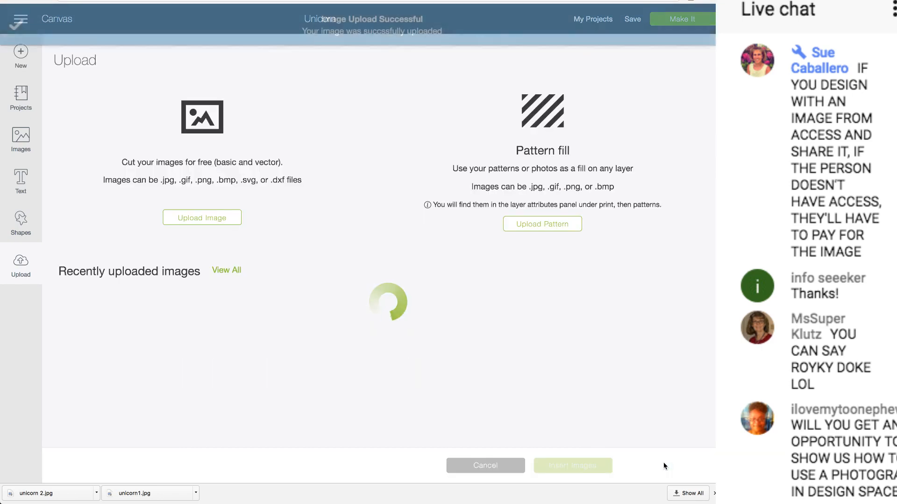
left_click(122, 318)
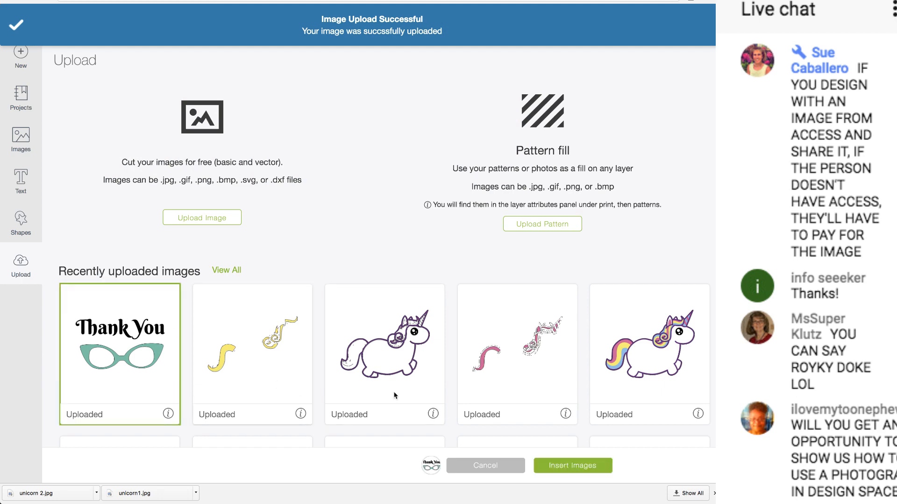
left_click(559, 467)
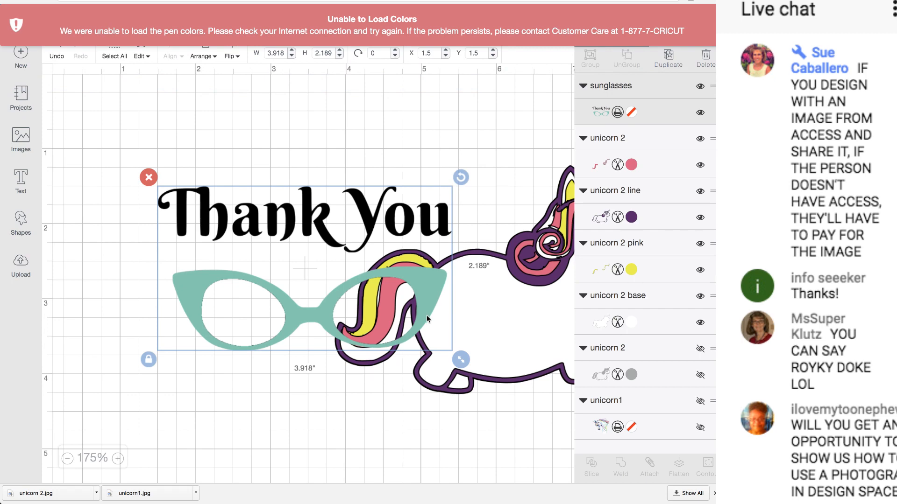
Step: Move the sunglasses image clear of the unicorn, and change its layer to a cut layer in dark purple
left_click_drag(428, 283, 374, 212)
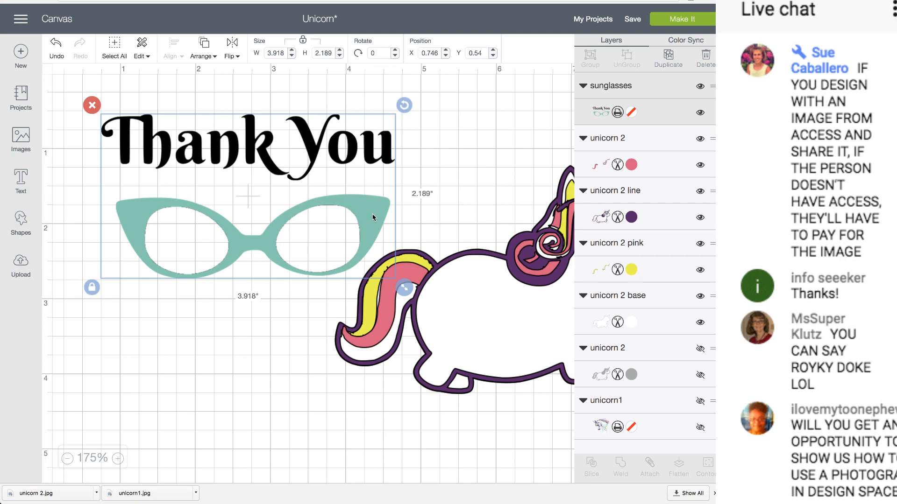
left_click(618, 112)
left_click(444, 57)
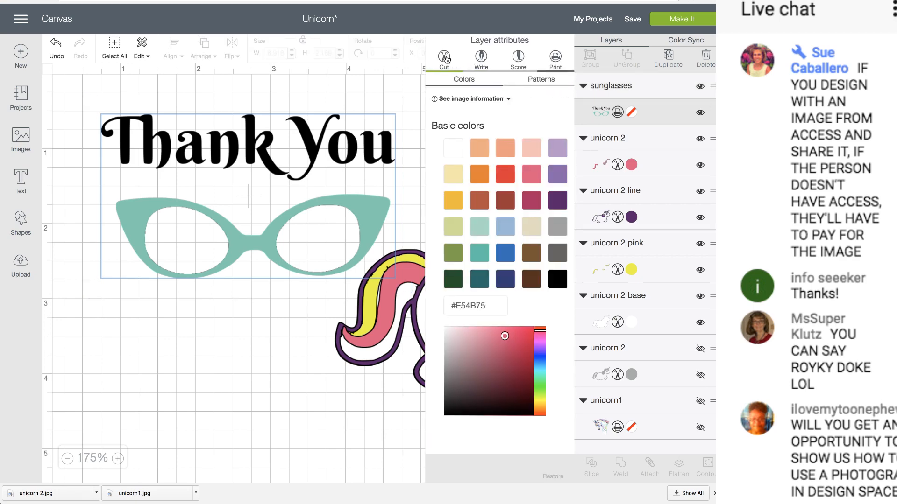
left_click(531, 138)
left_click(344, 86)
left_click(376, 202)
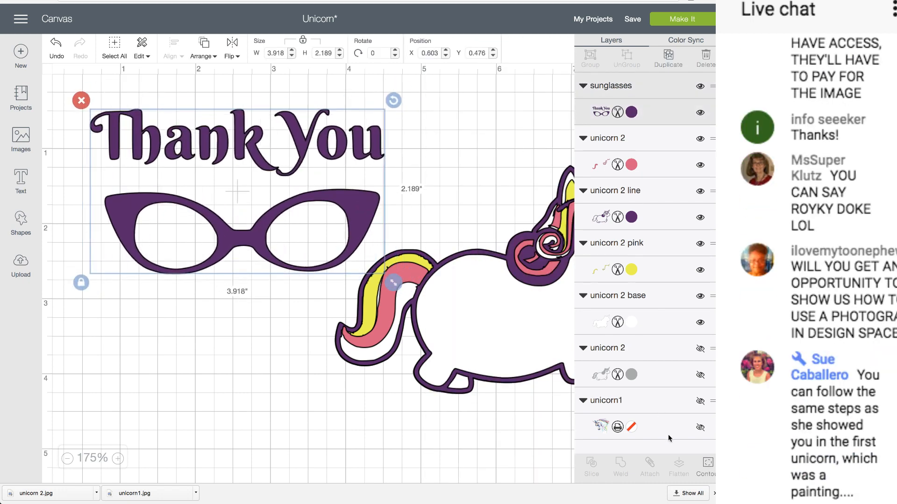
Step: Hide the contours of the sunglasses frame and both lenses, and shift the remaining Thank You text slightly
left_click(707, 465)
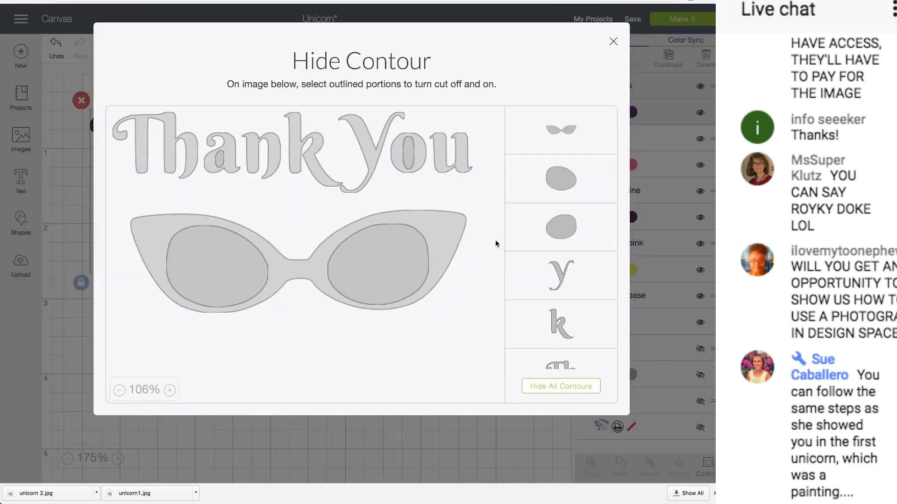
left_click(343, 258)
left_click(251, 259)
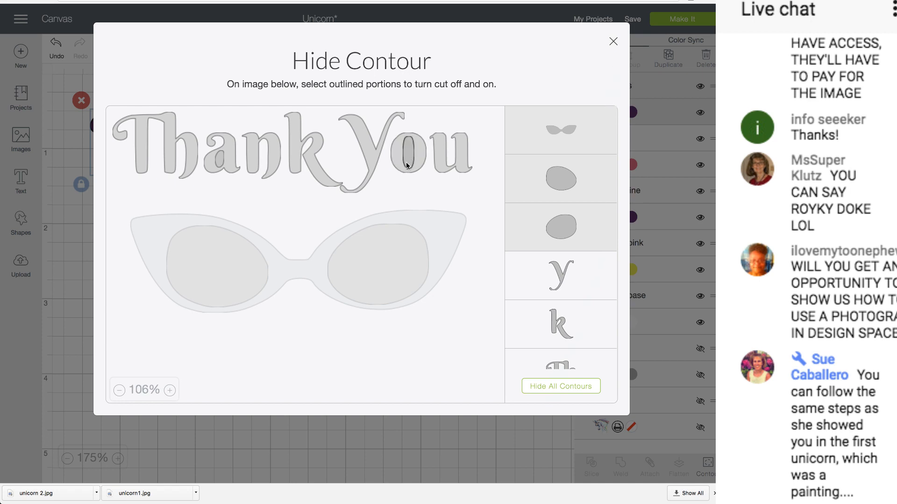
left_click(614, 43)
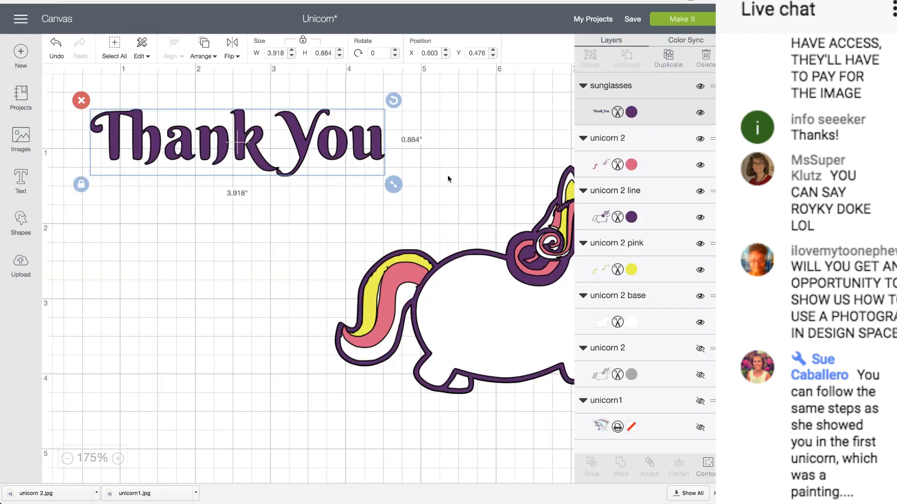
left_click_drag(310, 150, 341, 166)
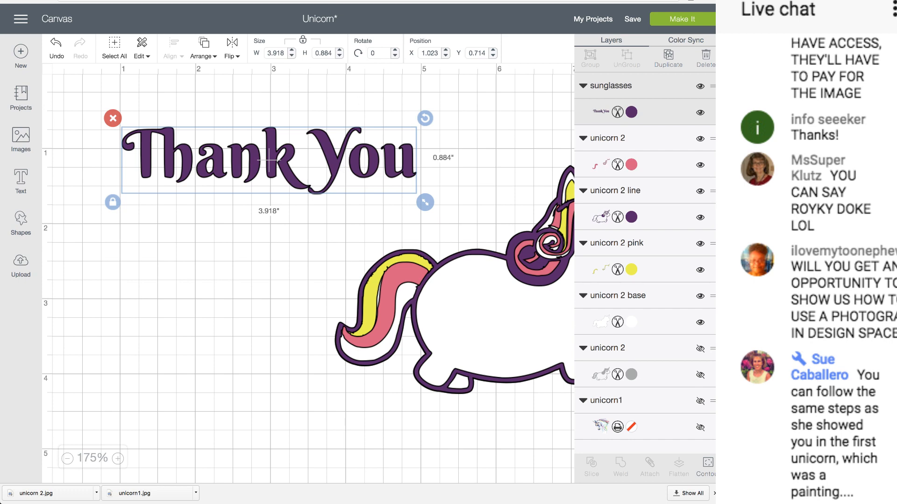
Step: Return to the PicMonkey design and move the Thank You text farther up, away from the sunglasses
left_click(327, 1)
left_click(410, 204)
left_click_drag(410, 203, 354, 117)
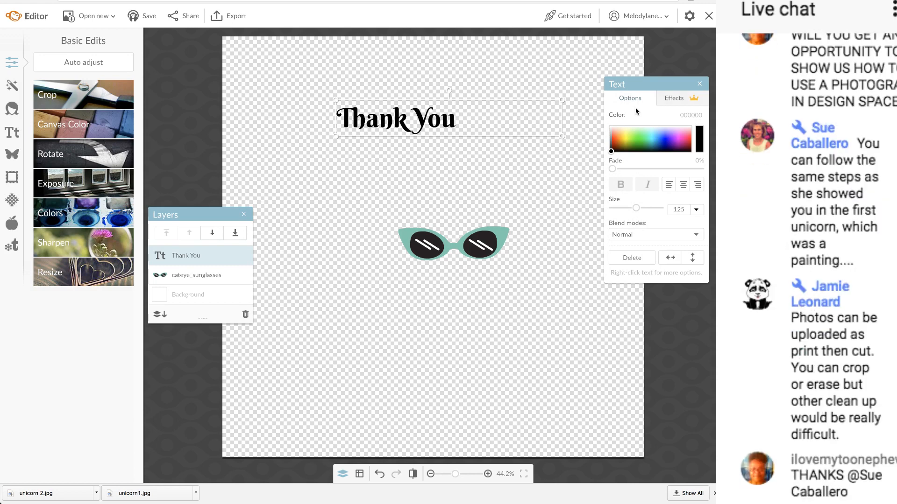
Step: Apply the Arc curve shape to the Thank You text
left_click(674, 99)
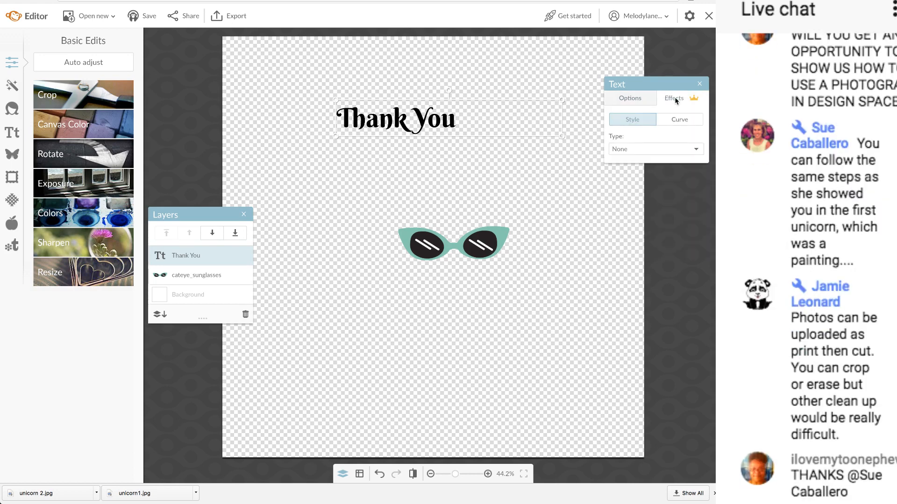
left_click(675, 121)
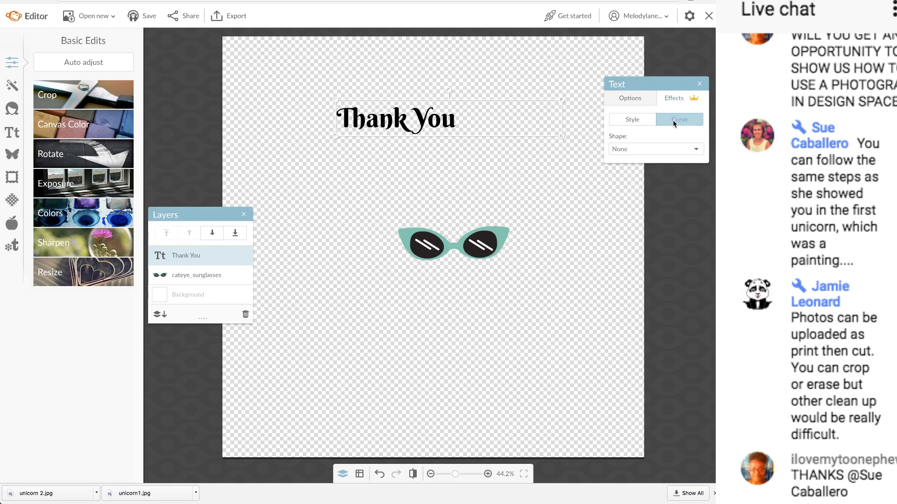
left_click(696, 150)
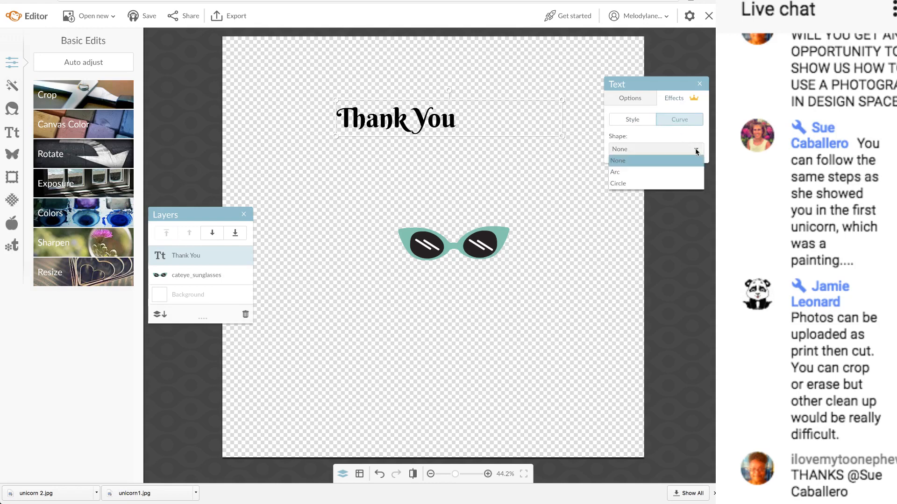
left_click(681, 174)
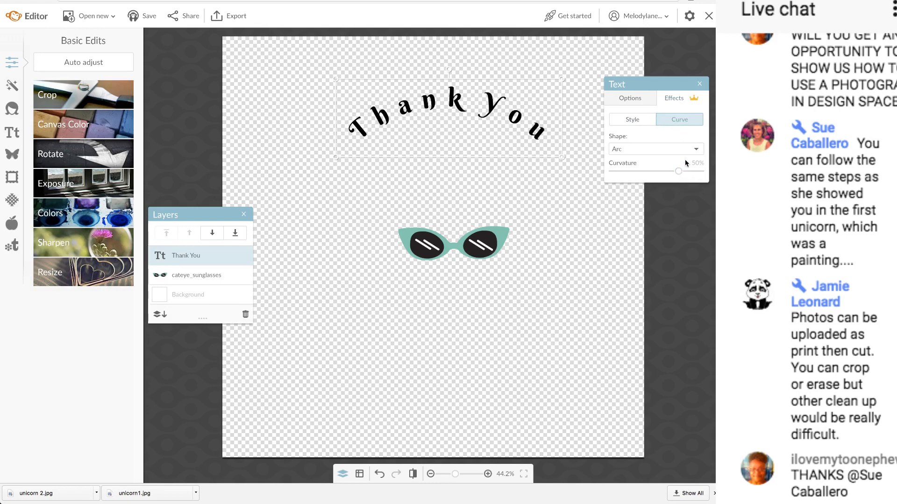
Step: Try the Circle curve shape on the Thank You text, return it to Arc, and keep the text selected
left_click(695, 149)
left_click(690, 187)
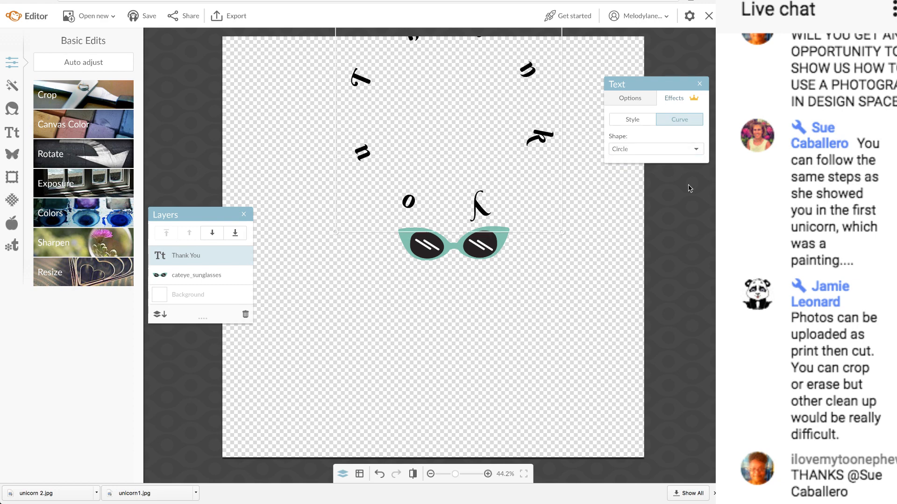
left_click(698, 148)
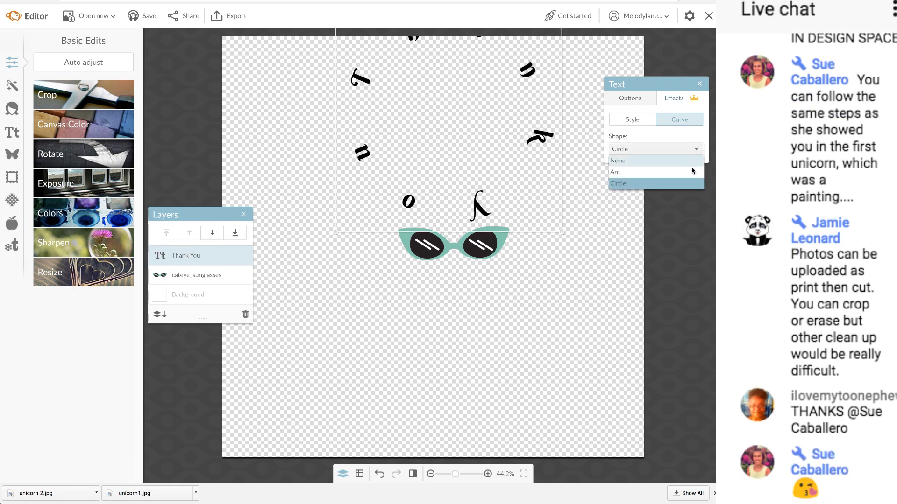
left_click(691, 171)
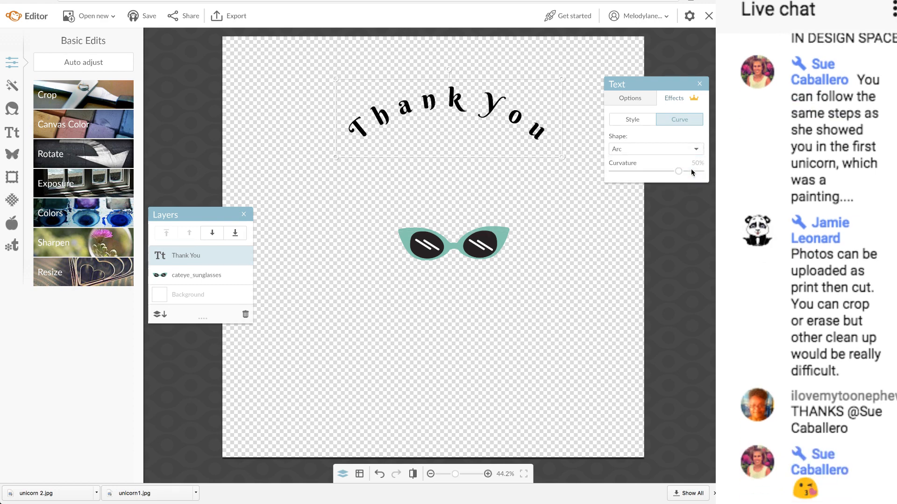
left_click(575, 117)
left_click(539, 131)
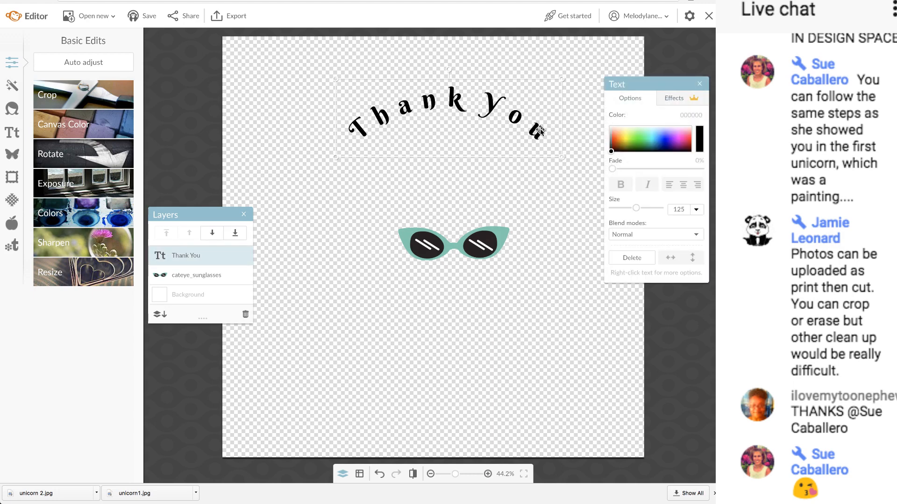
Step: Narrow the arched Thank You text slightly and switch back to Cricut Design Space
left_click_drag(562, 116, 541, 122)
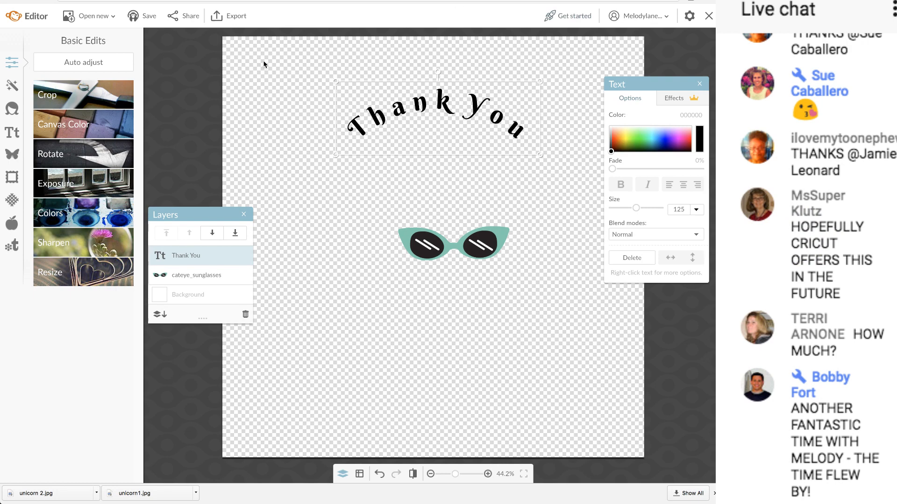
left_click(126, 1)
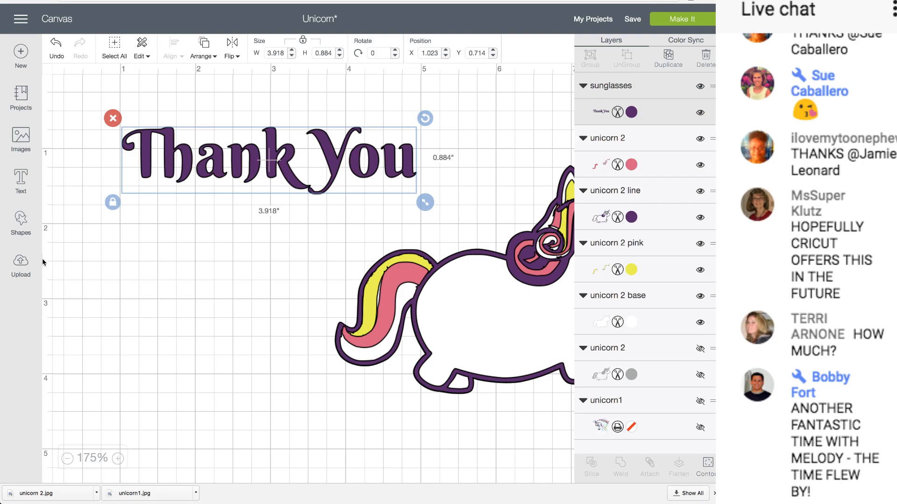
Step: Upload the second portrait Screen Shot PNG from the Desktop as a new image
left_click(21, 265)
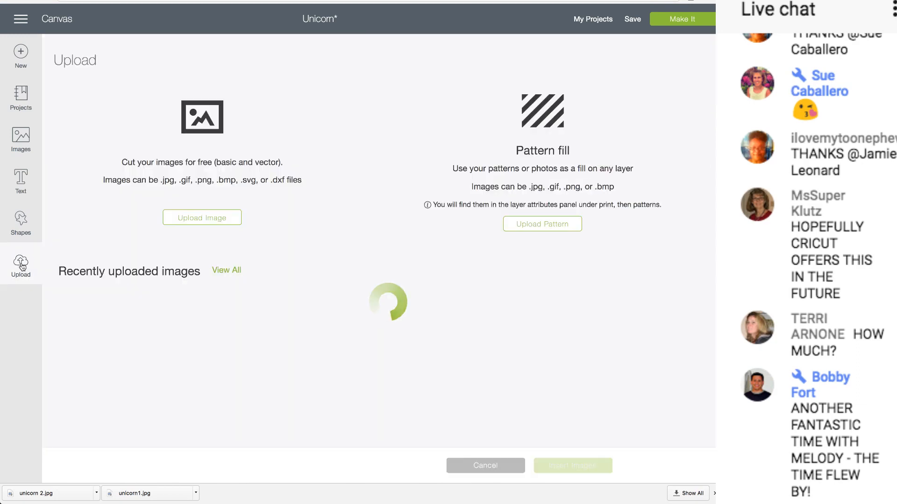
left_click(202, 220)
left_click(378, 242)
left_click(403, 61)
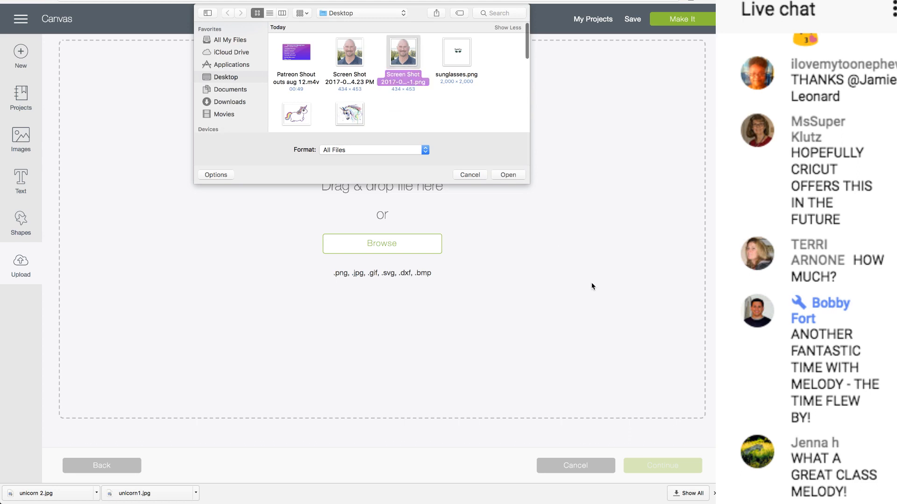
left_click(509, 175)
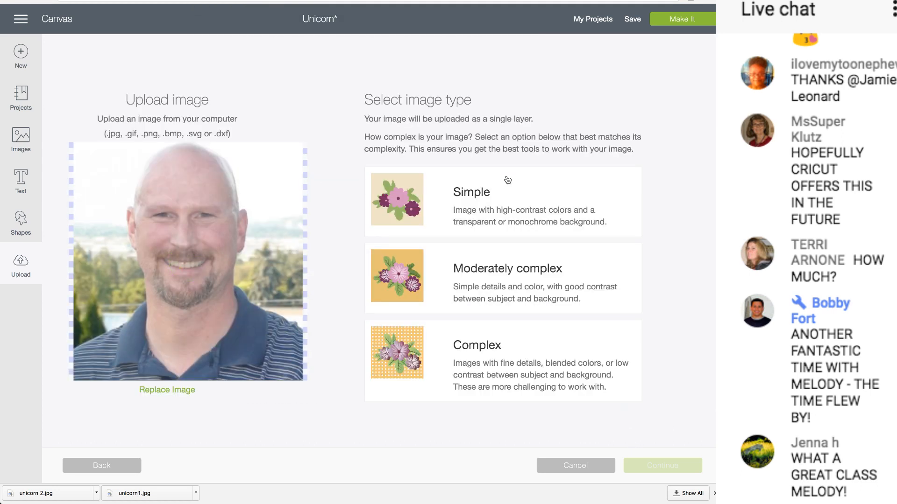
Step: Compare the Complex and Simple image types on the portrait, and continue with Complex
left_click(454, 351)
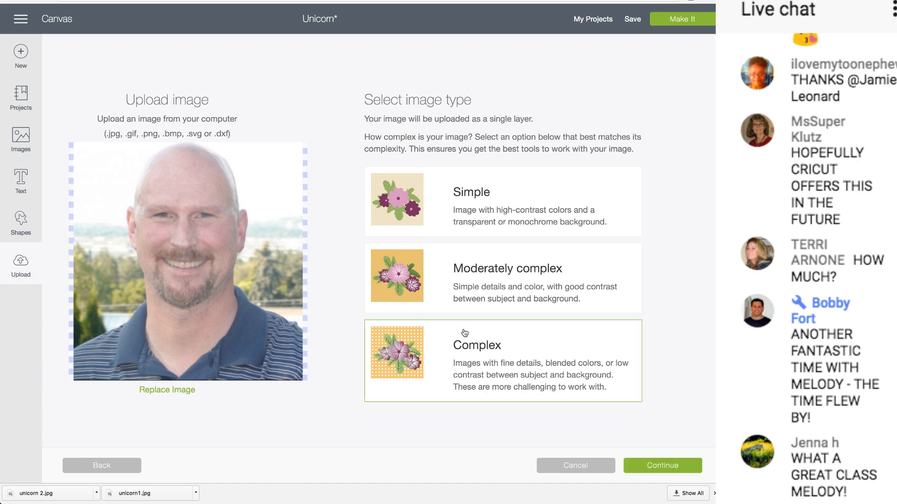
left_click(469, 201)
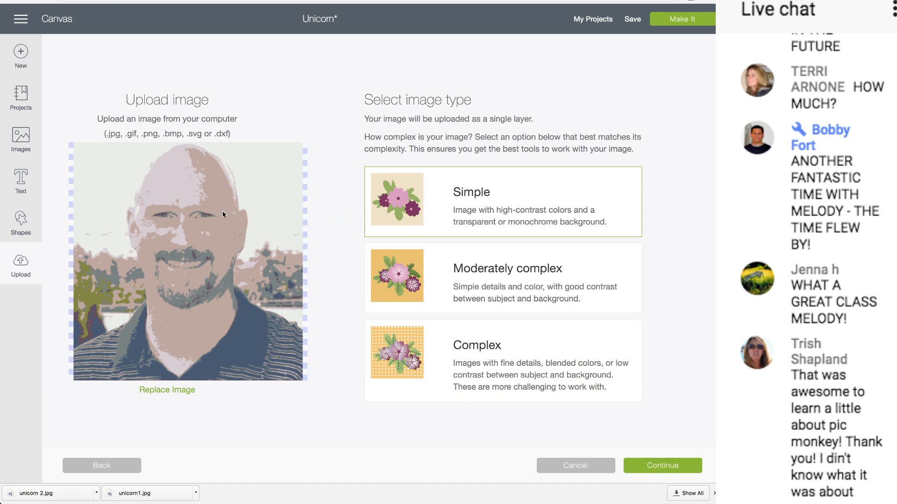
left_click(427, 348)
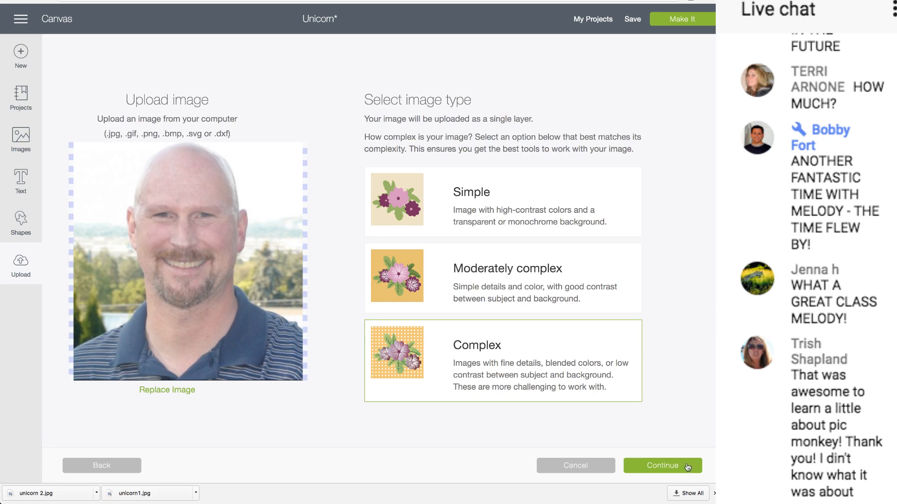
left_click(687, 466)
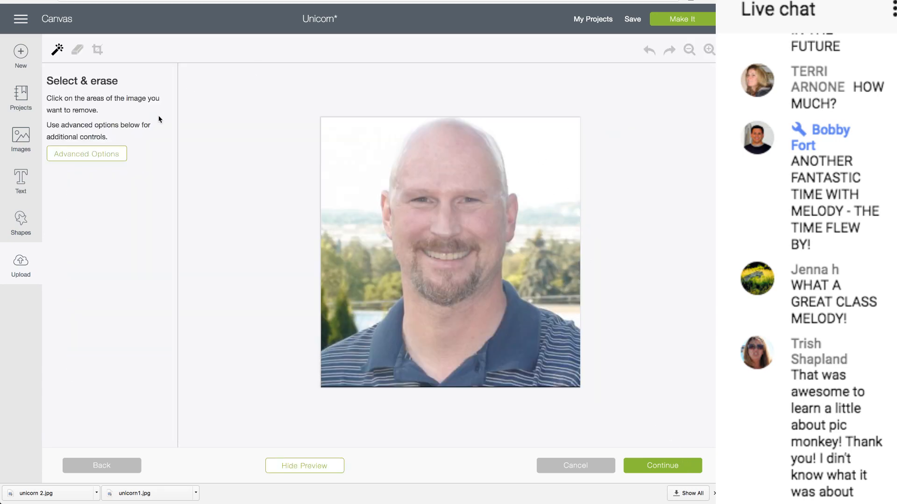
Step: Remove the sky and hazy horizon on both sides of the man's head with Select & erase
left_click(79, 50)
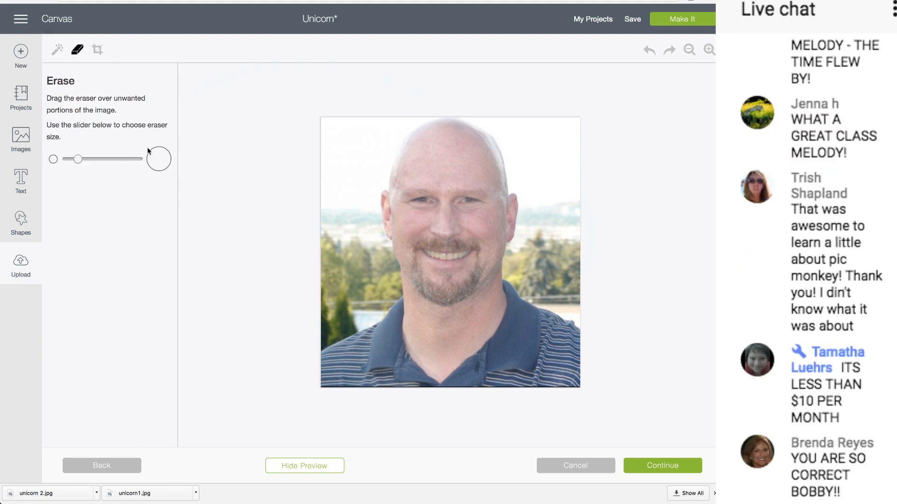
left_click(57, 50)
left_click(340, 138)
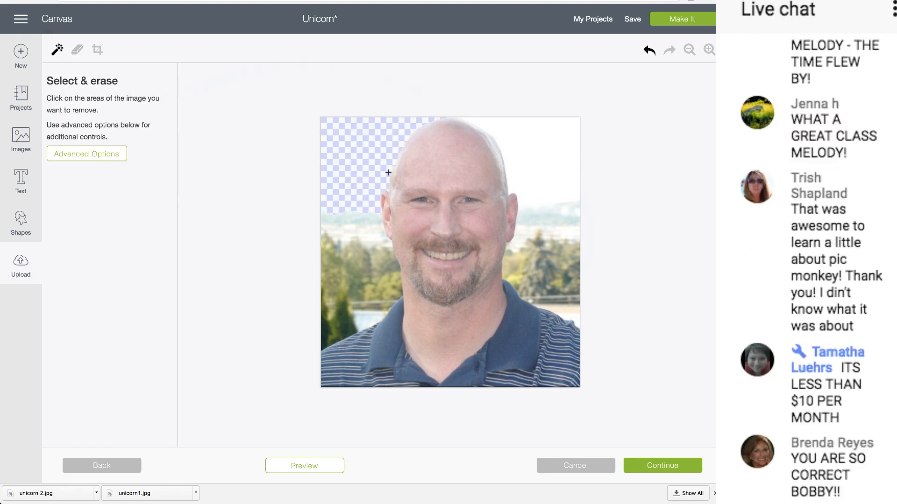
left_click(544, 138)
left_click(545, 218)
left_click(365, 219)
left_click(361, 234)
left_click(515, 239)
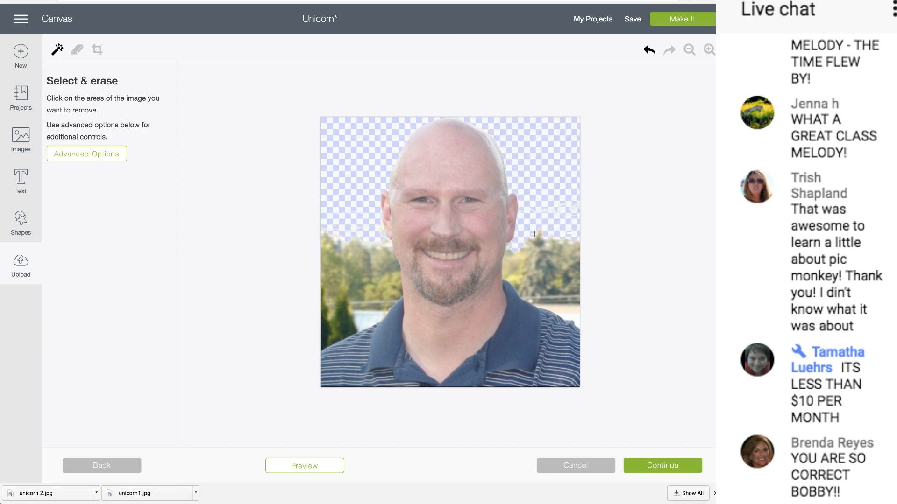
Step: Use the Erase tool at adjusted sizes, ending with a large eraser, to remove leftover background beside the man's head
left_click(78, 50)
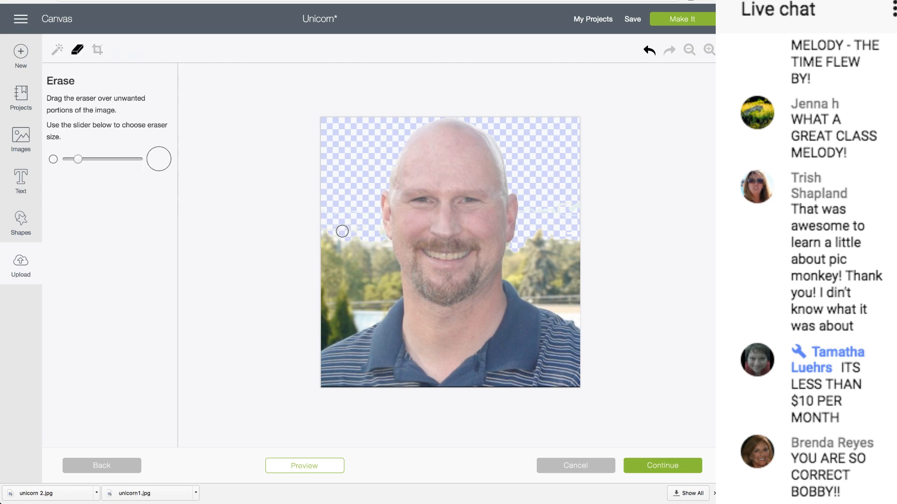
left_click_drag(77, 159, 68, 159)
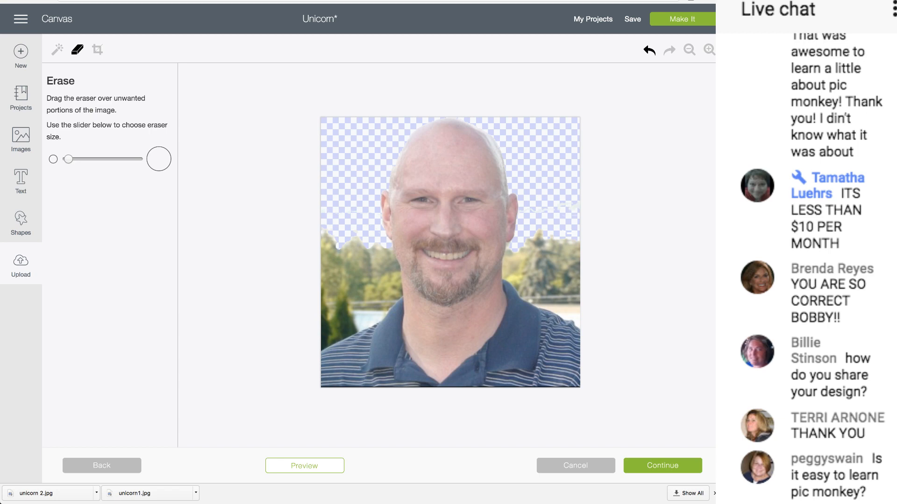
left_click_drag(68, 159, 136, 162)
mouse_move(568, 209)
left_mouse_down()
mouse_move(547, 195)
mouse_move(542, 203)
left_mouse_up()
Step: Name the portrait with the man's first name and save it as a print then cut image
left_click(663, 465)
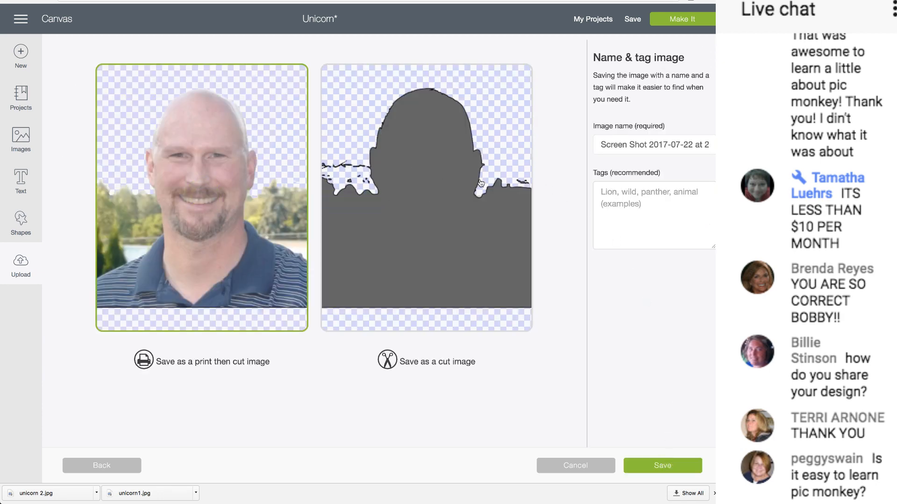
triple_click(599, 140)
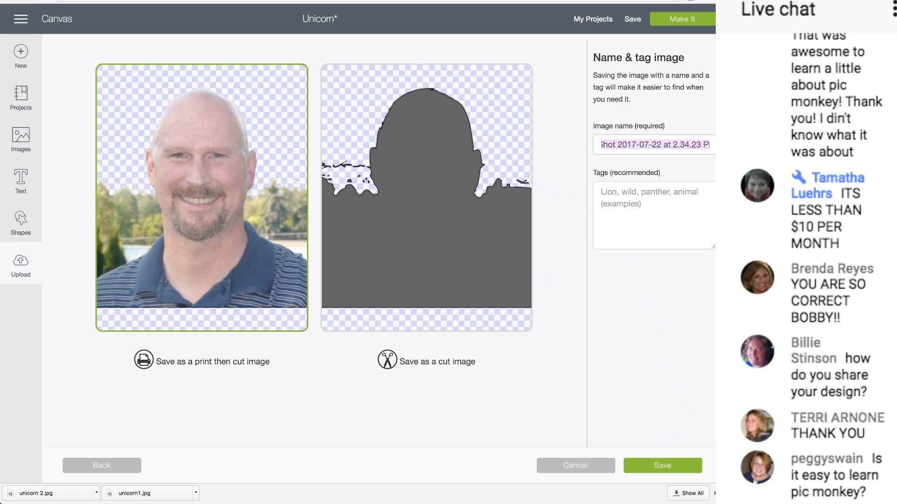
type("Sean")
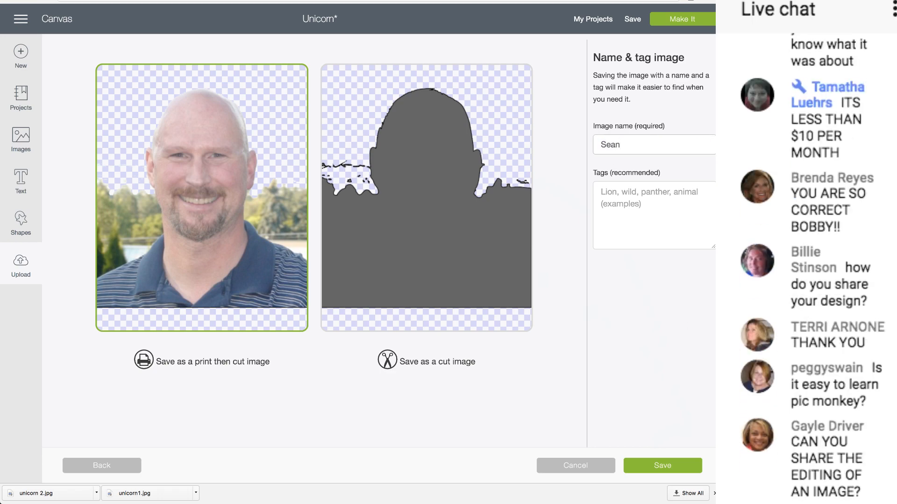
left_click(680, 466)
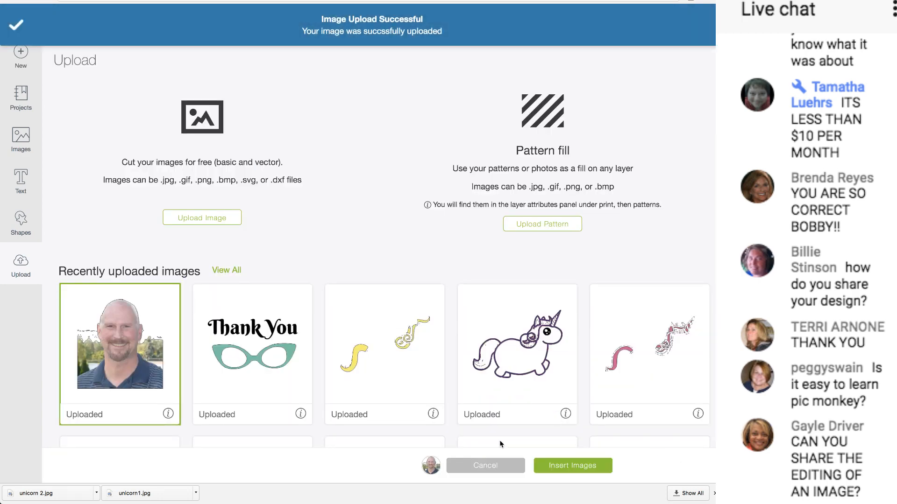
Step: Insert the uploaded portrait on the canvas and move it directly beneath the Thank You text
left_click(556, 465)
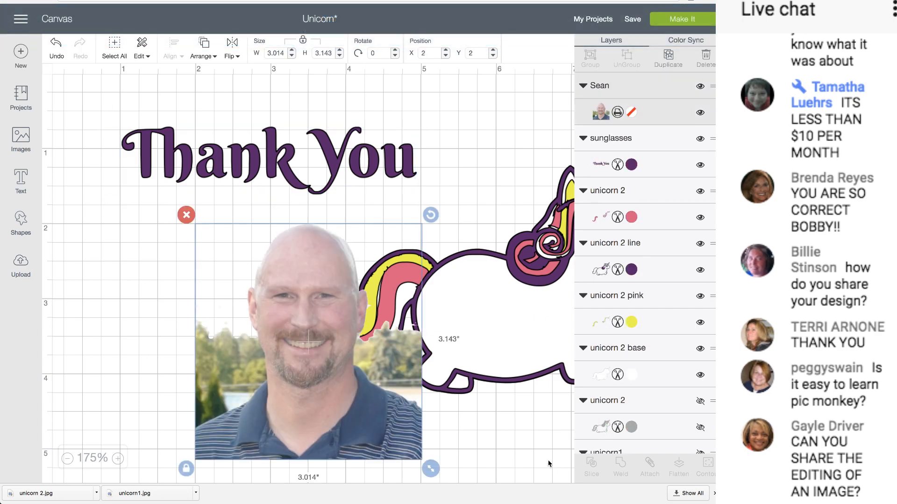
left_click_drag(345, 375, 273, 352)
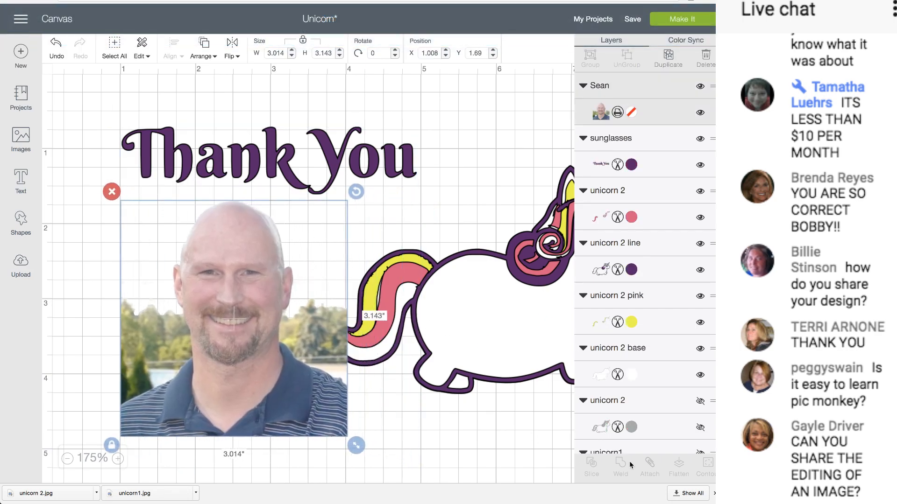
Step: Change the portrait layer to Cut, hide all its extra contours, and return the layer to Print
left_click(617, 114)
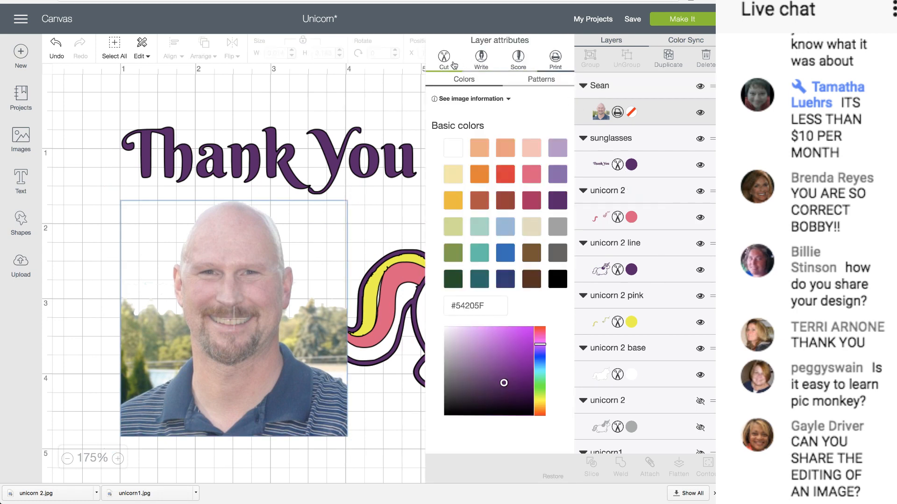
left_click(454, 64)
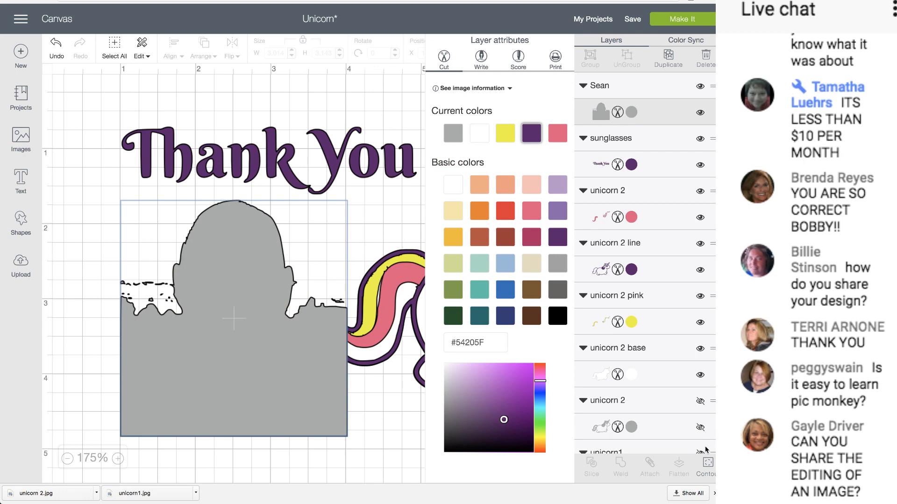
left_click(708, 465)
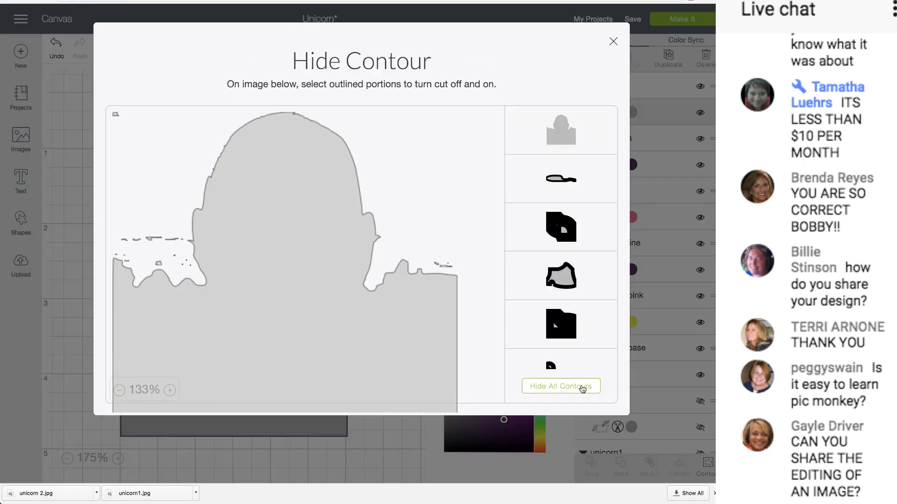
left_click(583, 387)
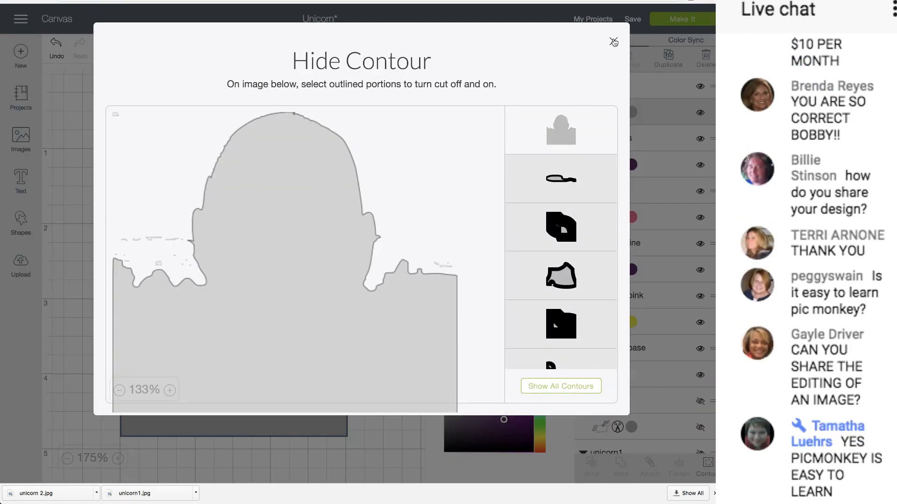
left_click(613, 42)
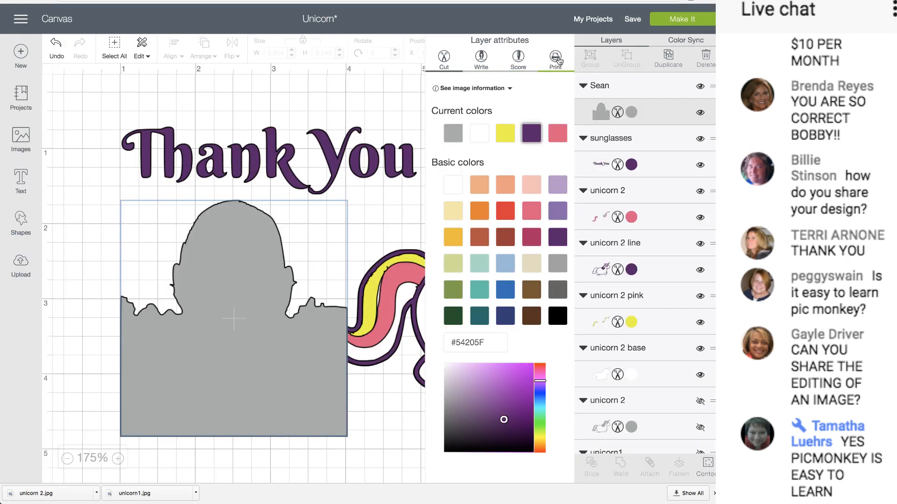
left_click(558, 59)
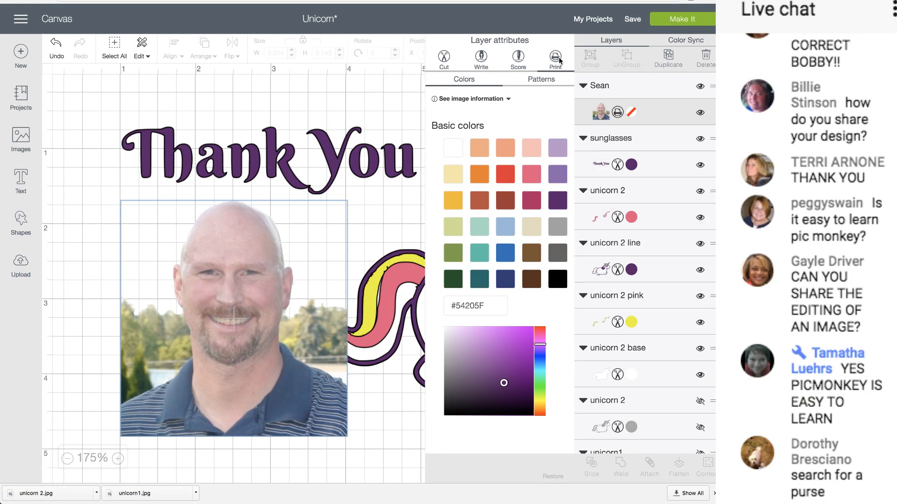